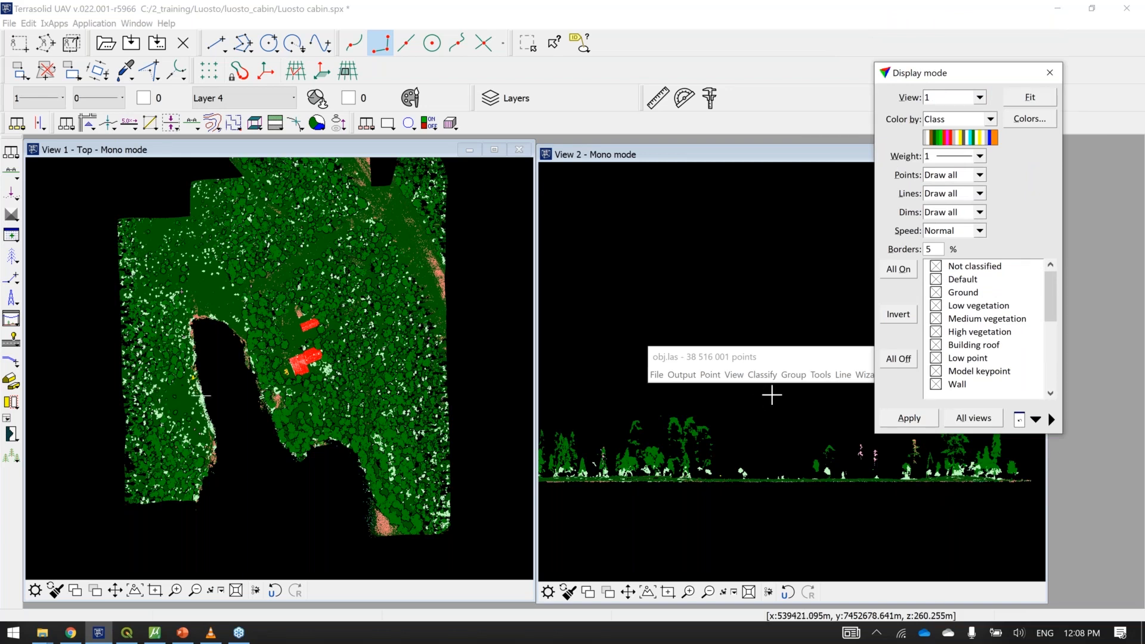
Step: Review the processing stages offered by the Process Drone Data wizard without running them
click(848, 349)
click(871, 376)
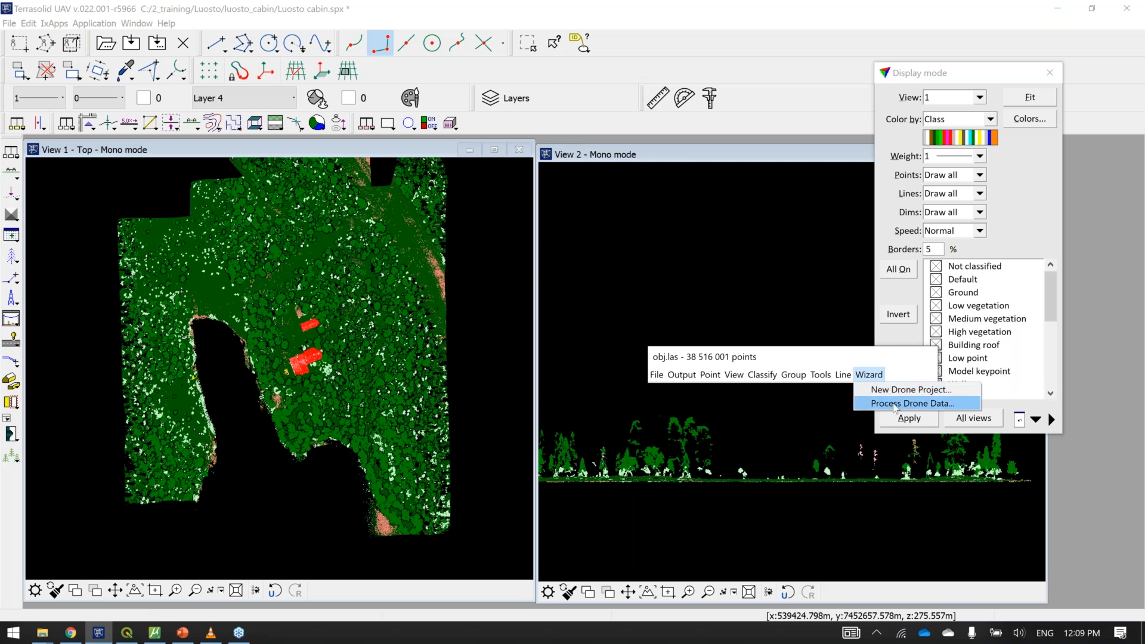
click(894, 404)
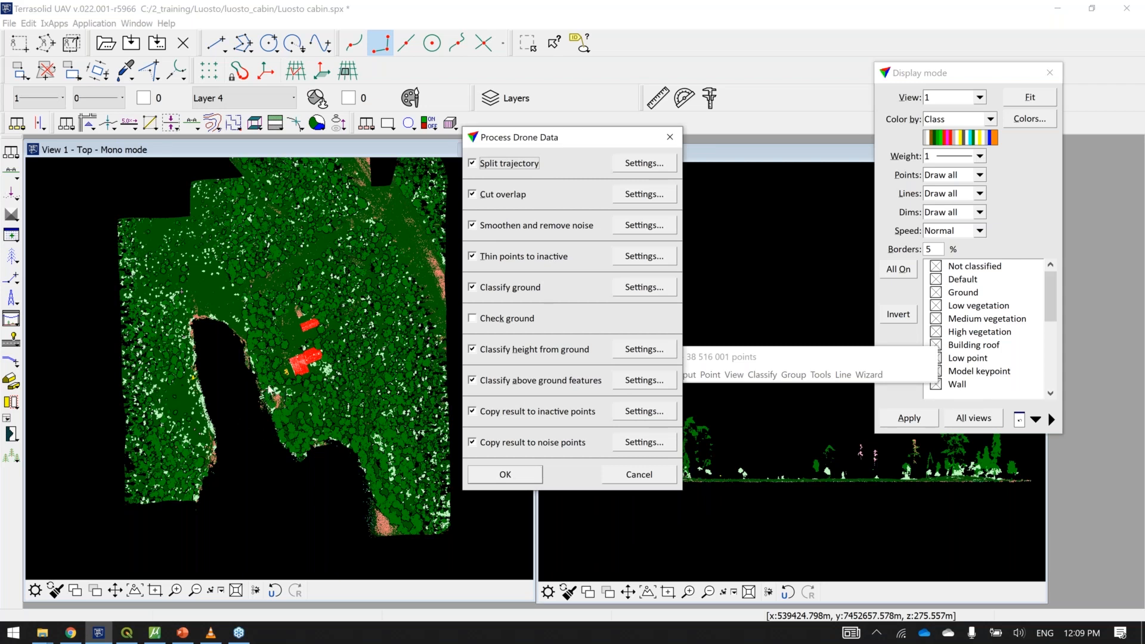
click(669, 137)
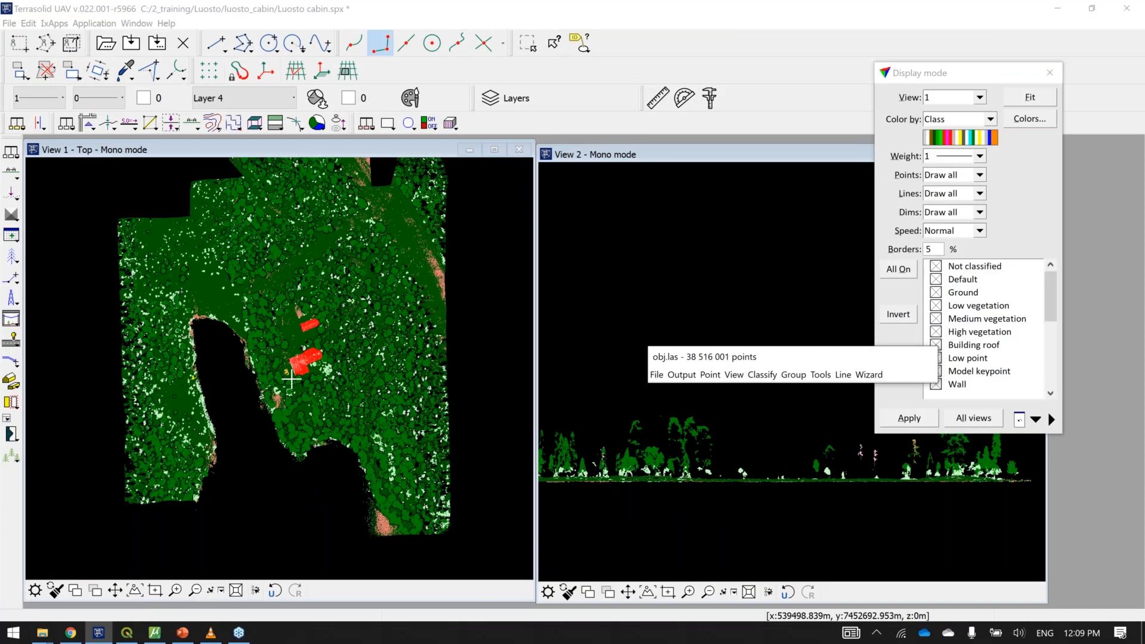
Step: Show only the Ground class points in View 1
scroll(291, 379, up, 5)
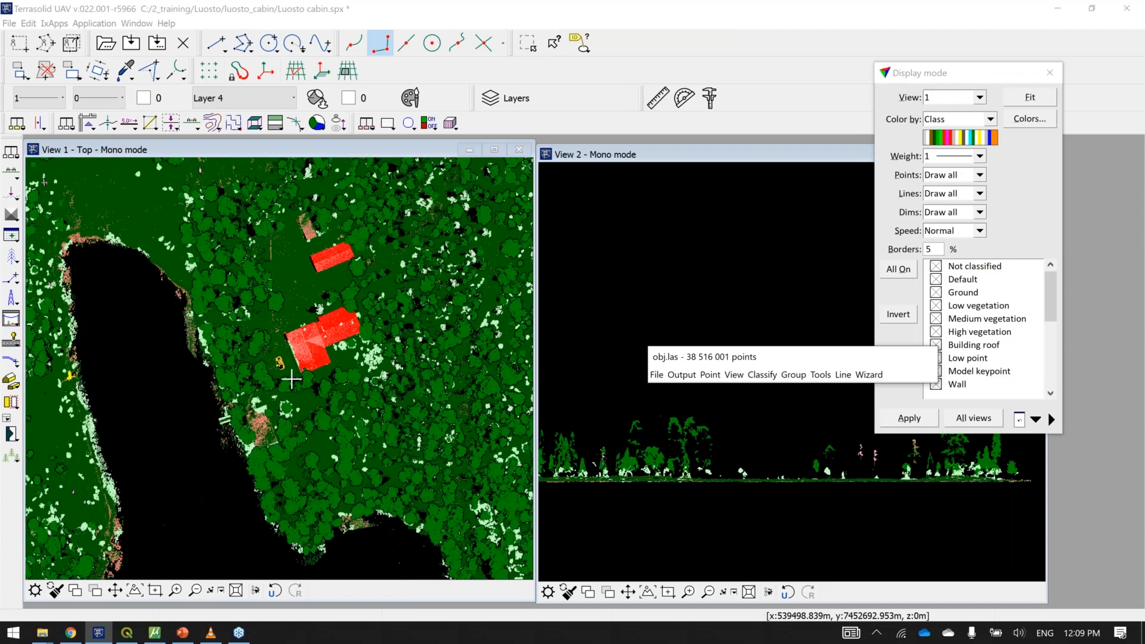
scroll(383, 360, down, 4)
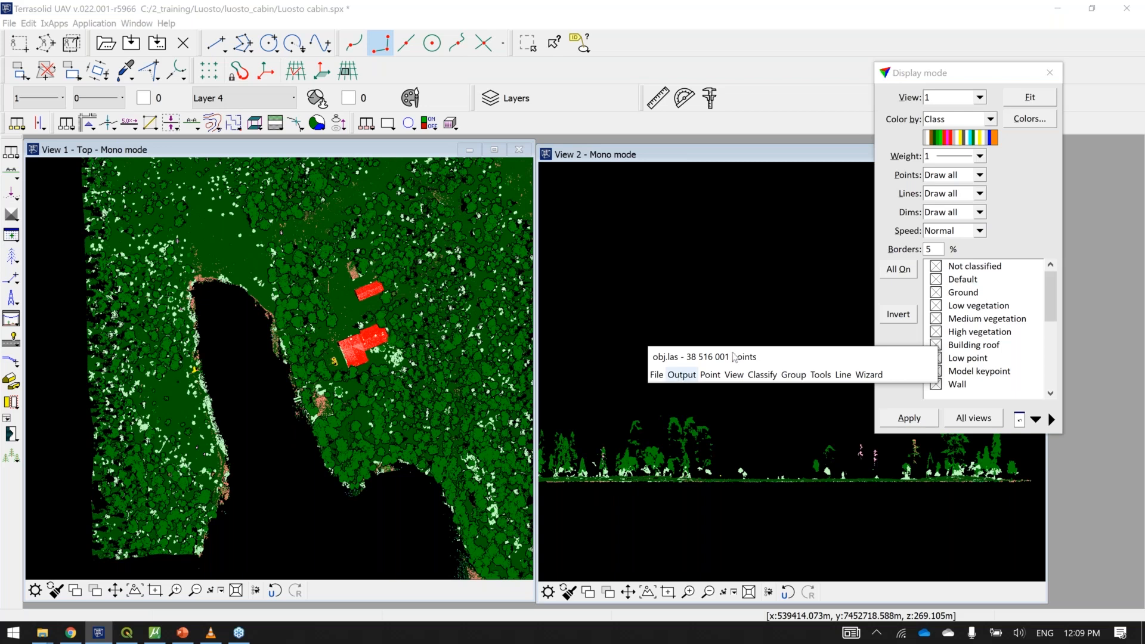
click(1026, 232)
click(907, 361)
click(974, 292)
click(910, 418)
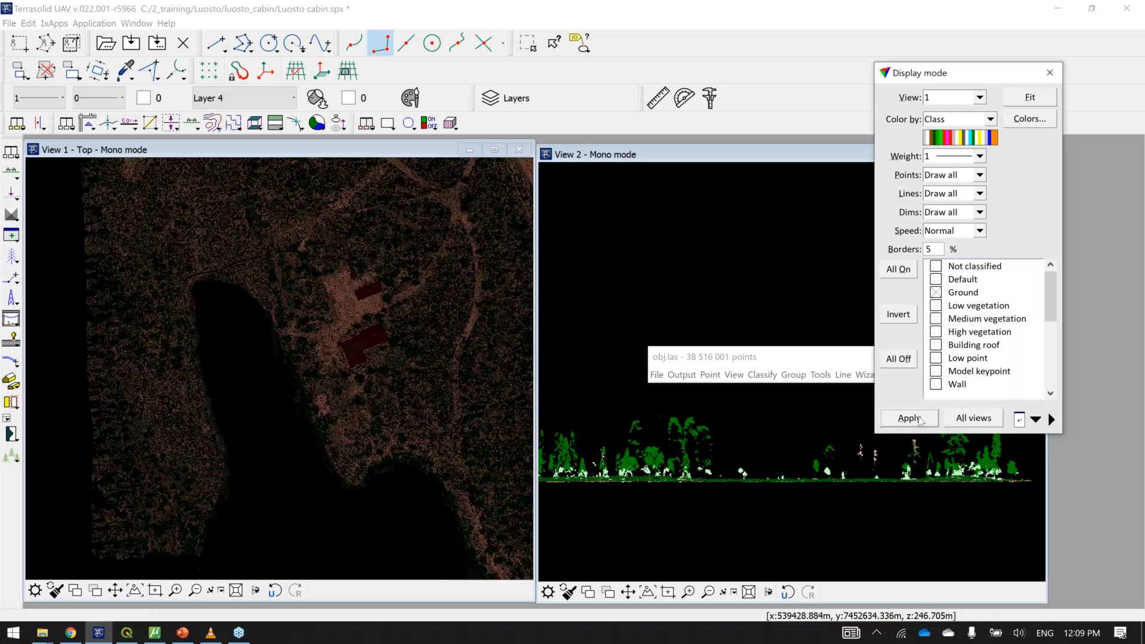
Step: Display the ground points in View 1 as a surface colored by Shading
middle_drag(322, 266, 265, 367)
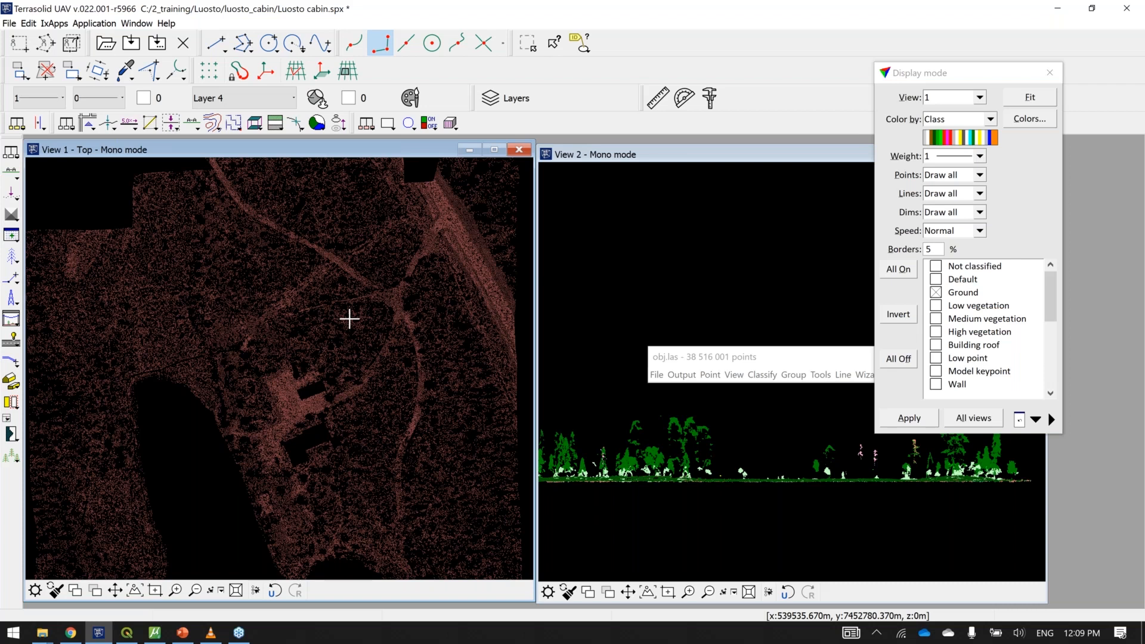
click(956, 120)
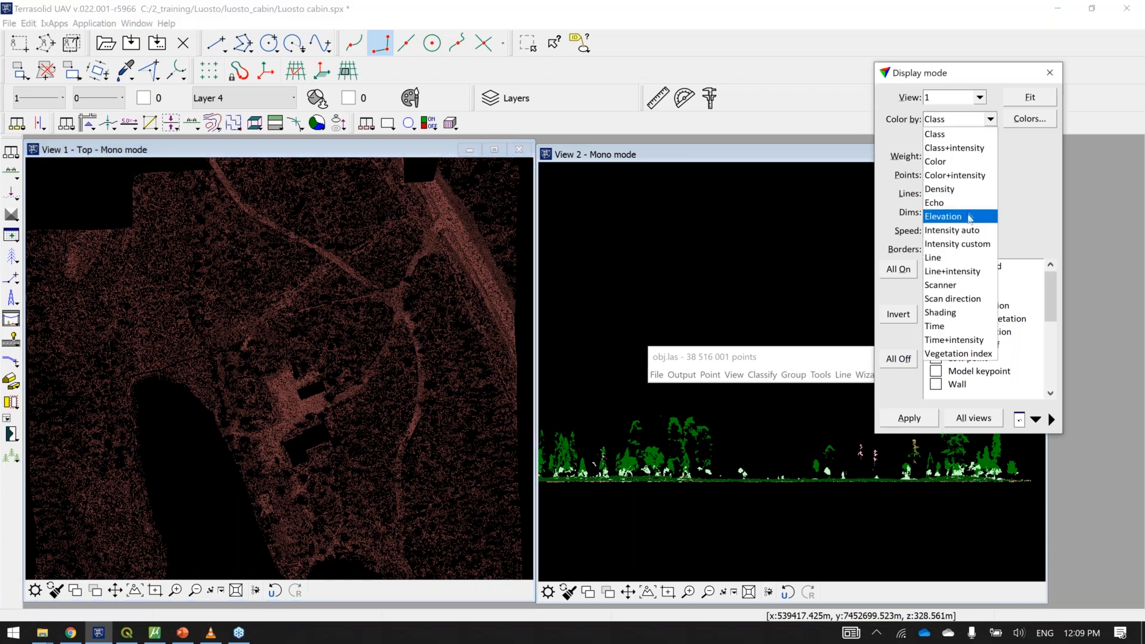
click(953, 312)
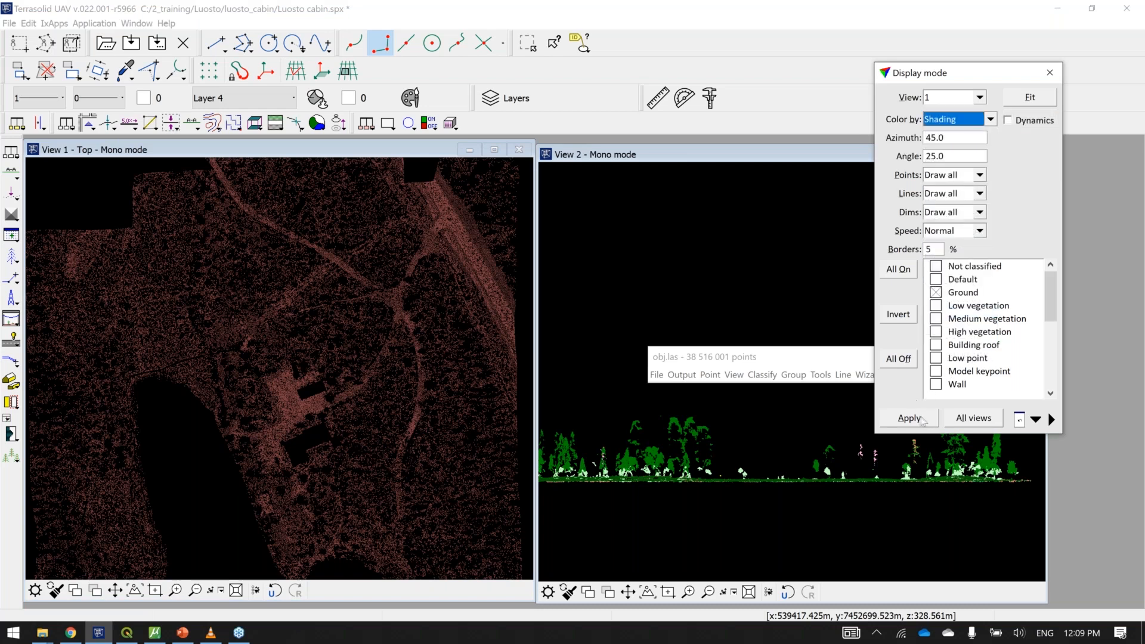
click(909, 418)
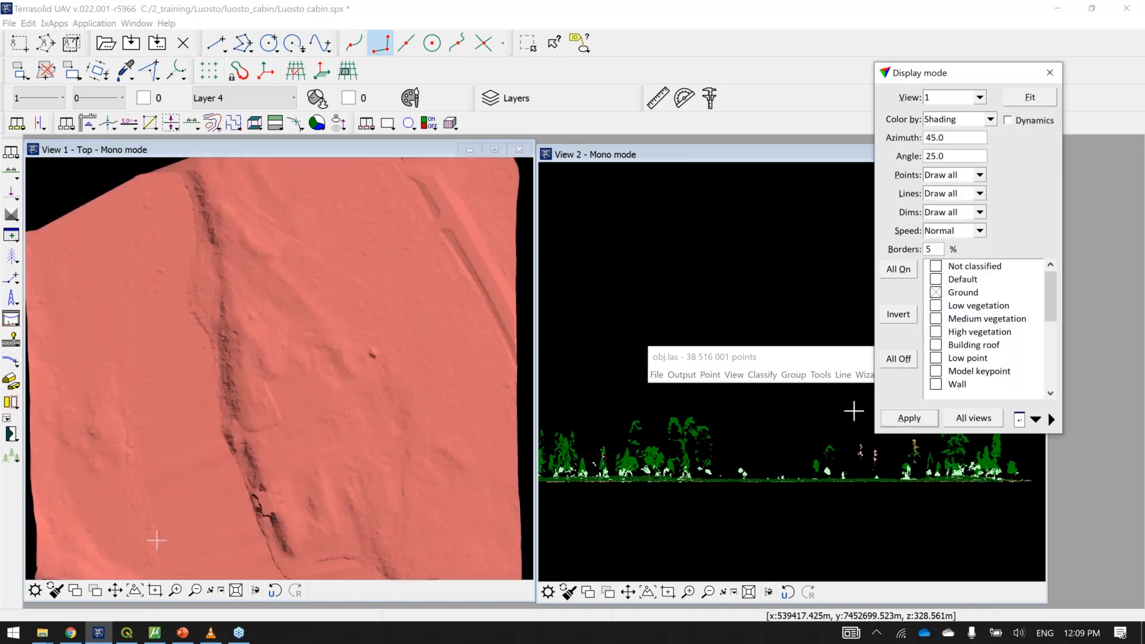
Step: Draw a vertical section about 5 m deep across the small bump in the shaded ground surface and show it in View 2
middle_drag(372, 499, 328, 331)
scroll(370, 310, down, 1)
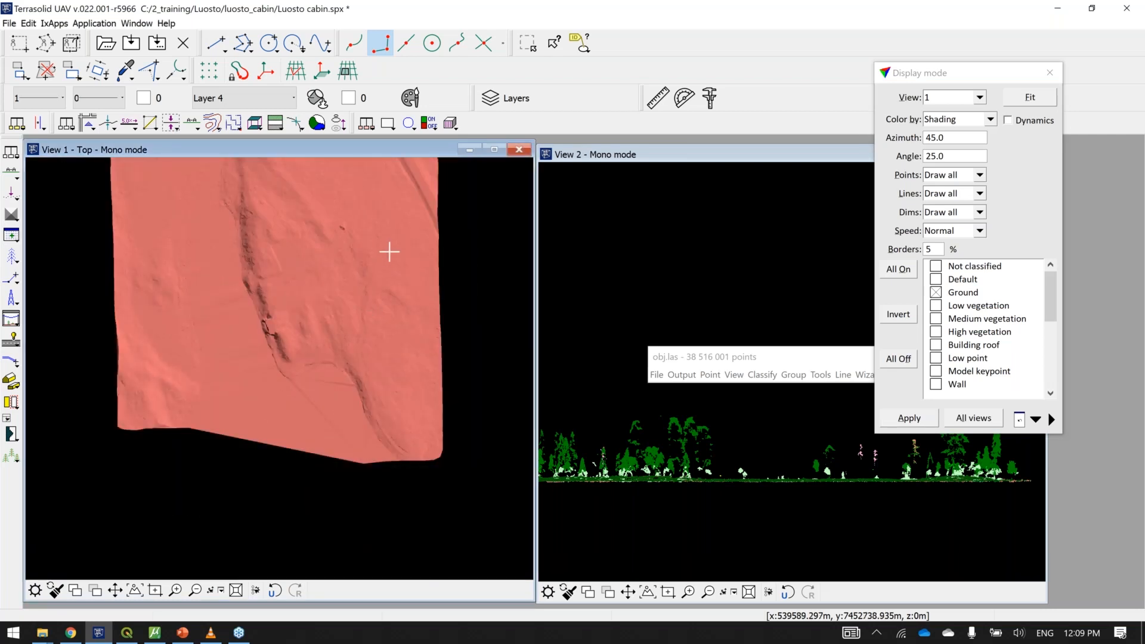
middle_drag(391, 255, 391, 288)
scroll(400, 362, up, 1)
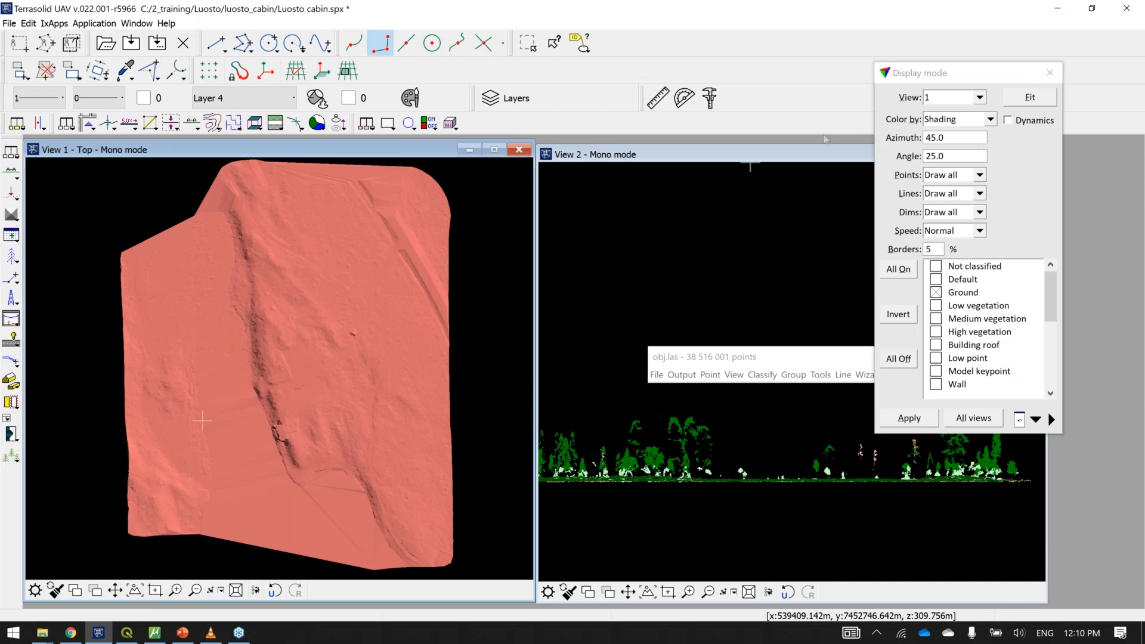
scroll(370, 338, up, 2)
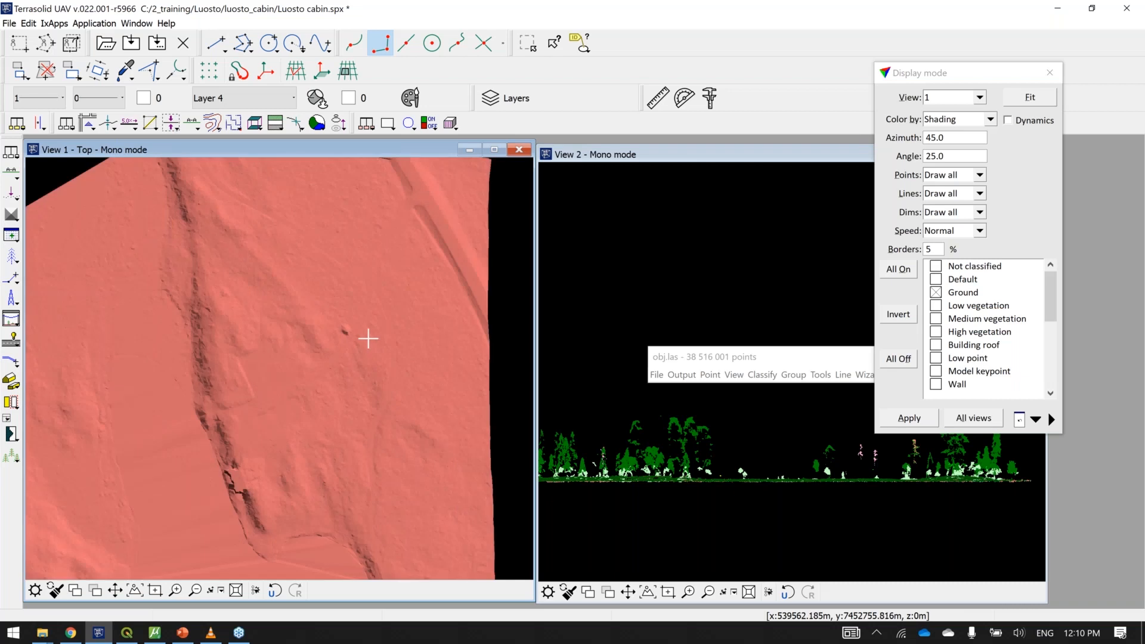
scroll(368, 338, up, 2)
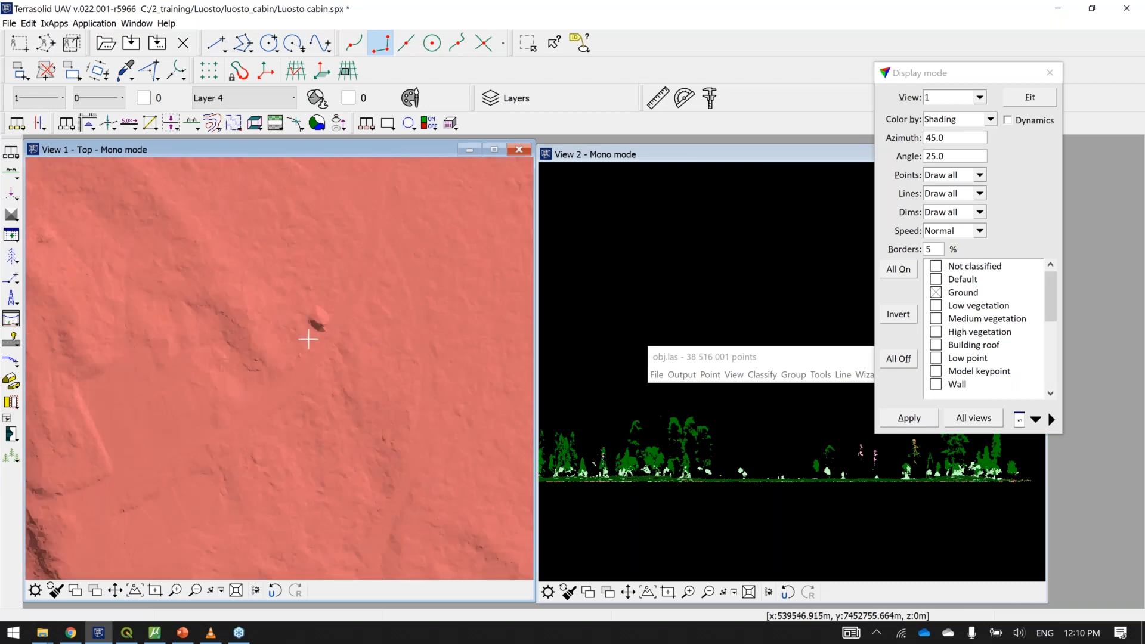
scroll(307, 338, up, 2)
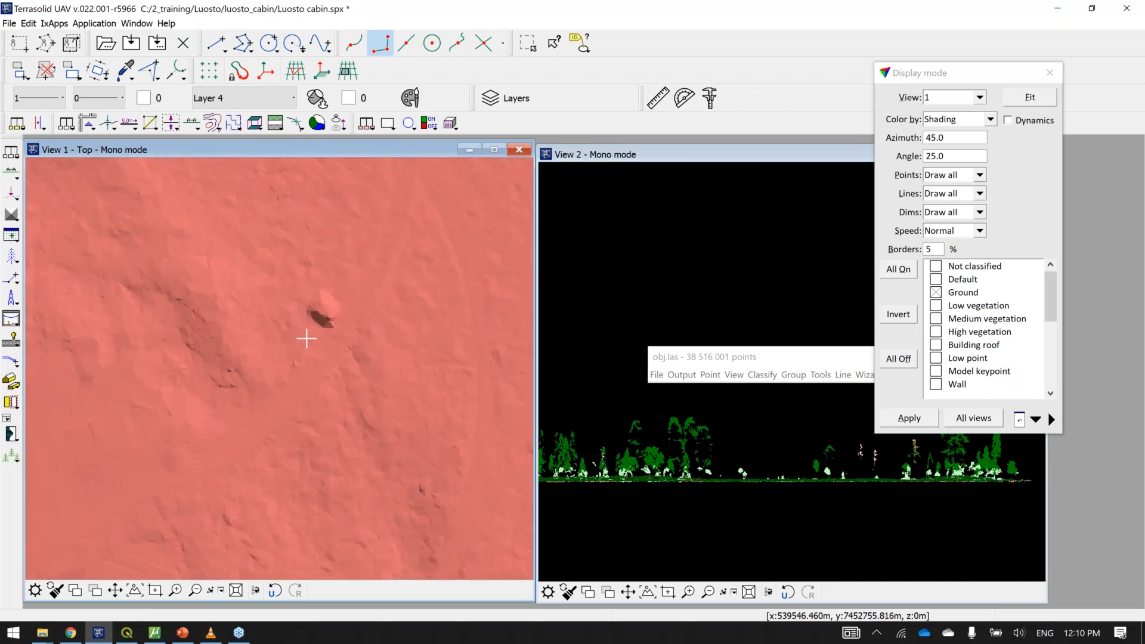
click(12, 172)
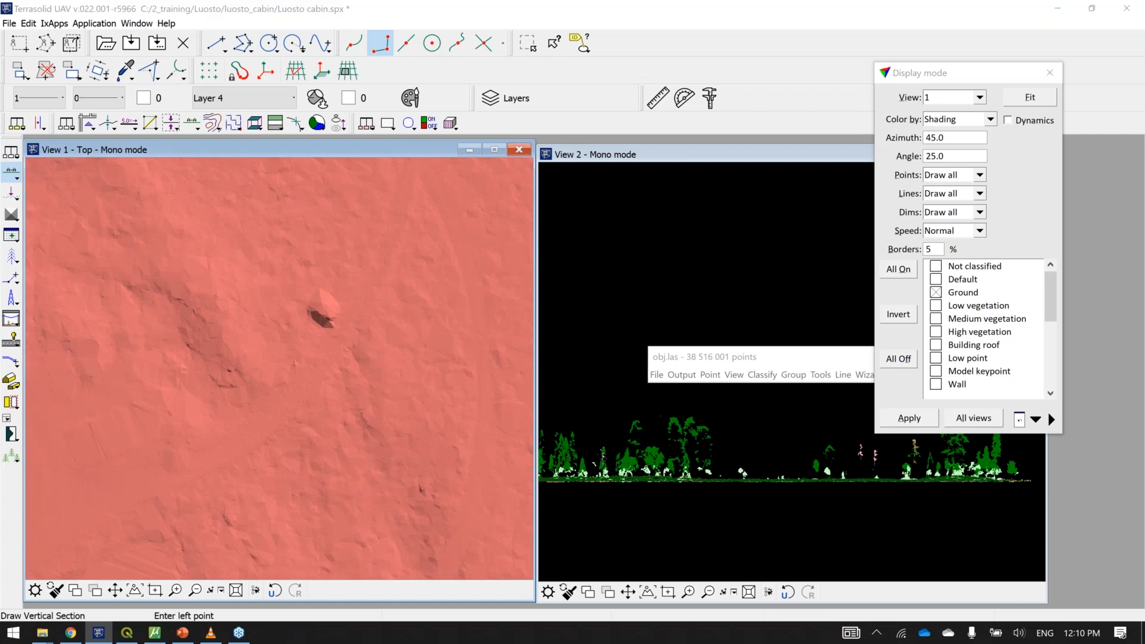
click(296, 272)
click(396, 383)
click(391, 334)
click(644, 454)
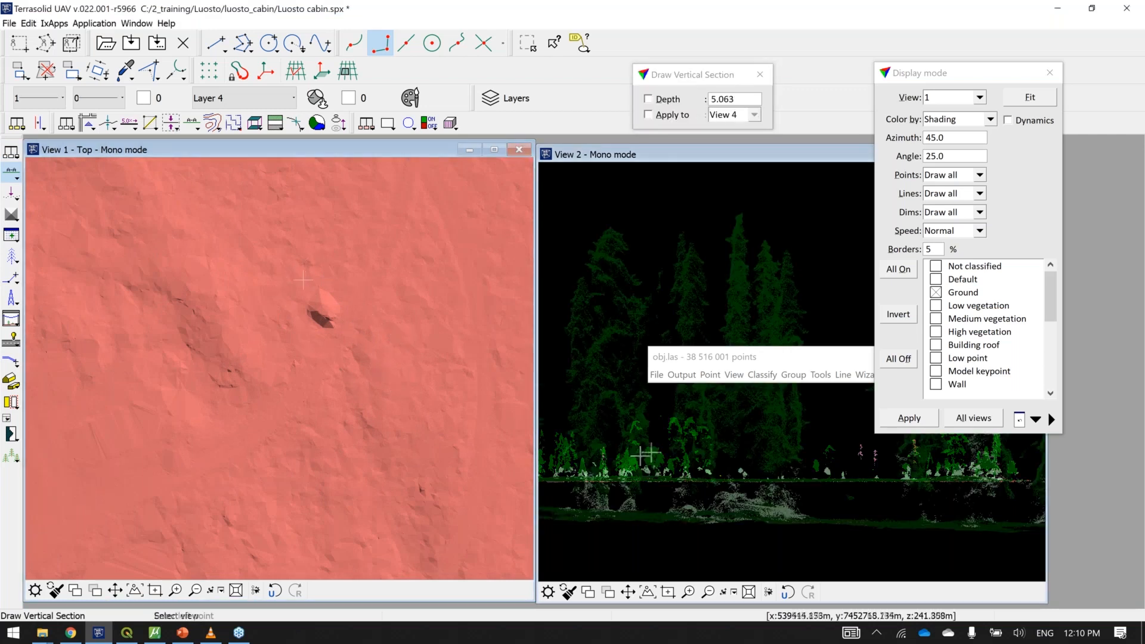
Step: Show only the Ground class points in the View 2 section, colored by class
click(956, 100)
click(955, 121)
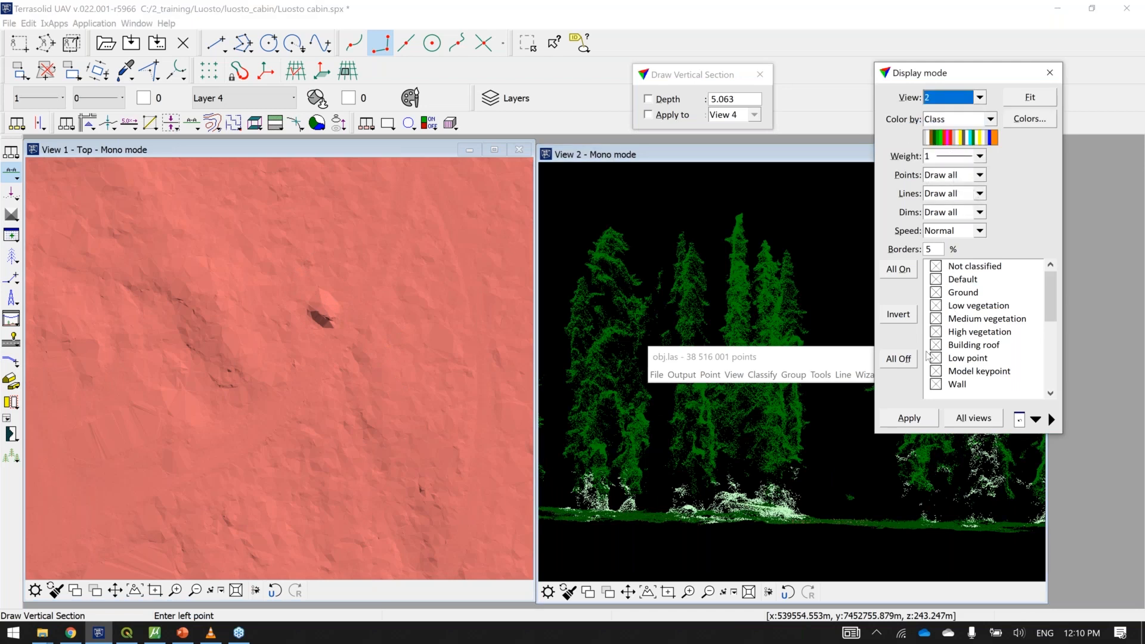
click(898, 358)
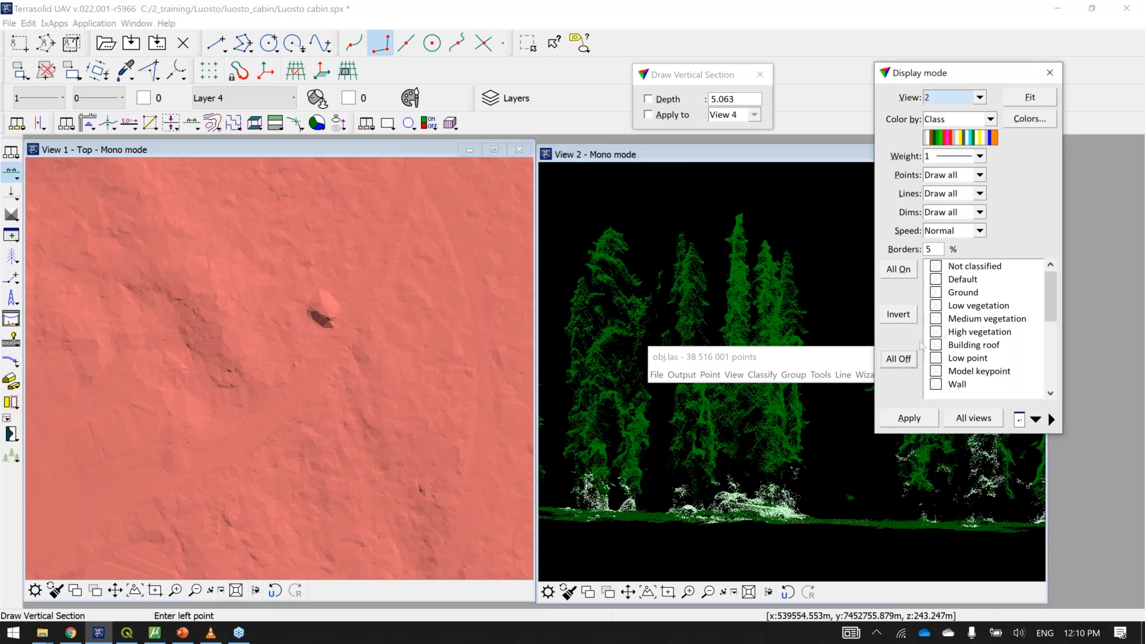
click(948, 297)
click(910, 421)
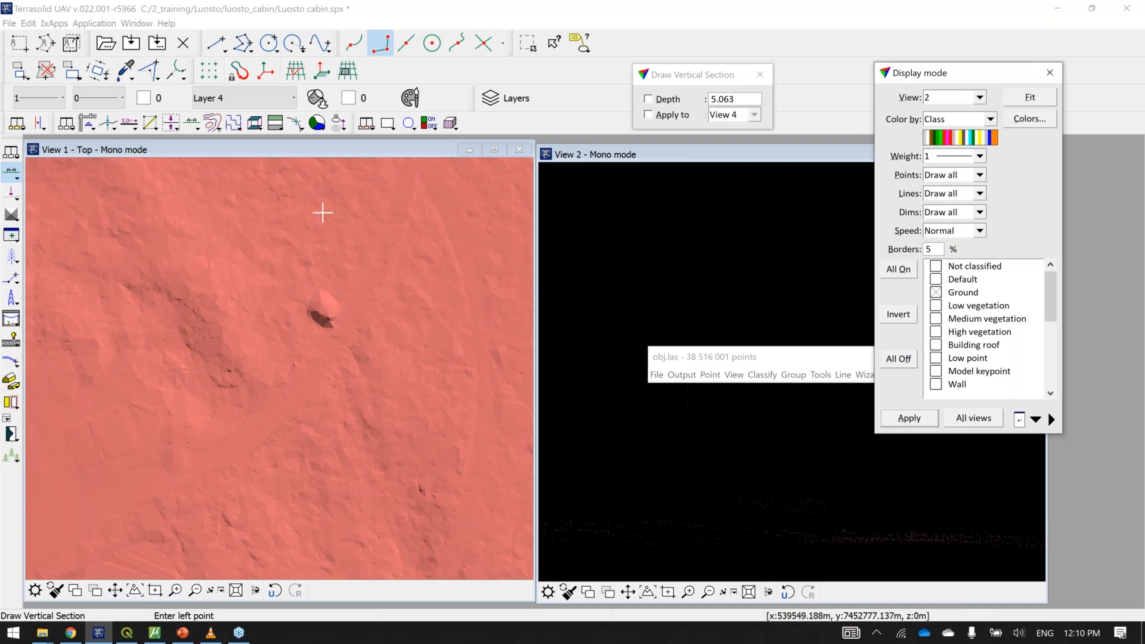
Step: Use Classify Above Line to move the raised bump points in the View 2 section from any class to 1 - Default
click(11, 214)
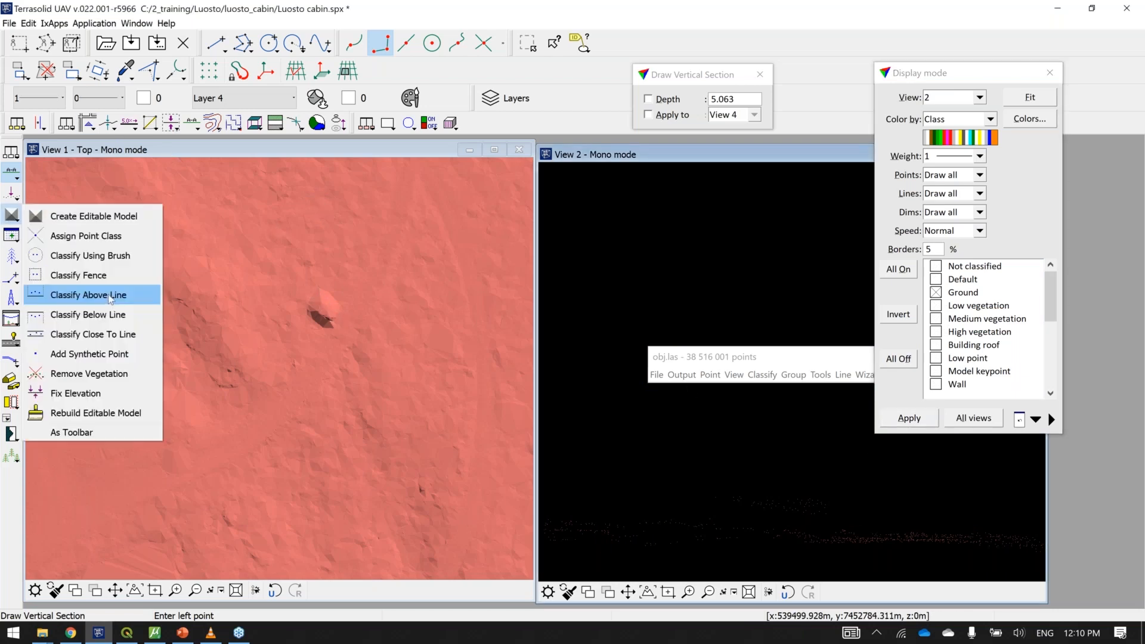
click(112, 296)
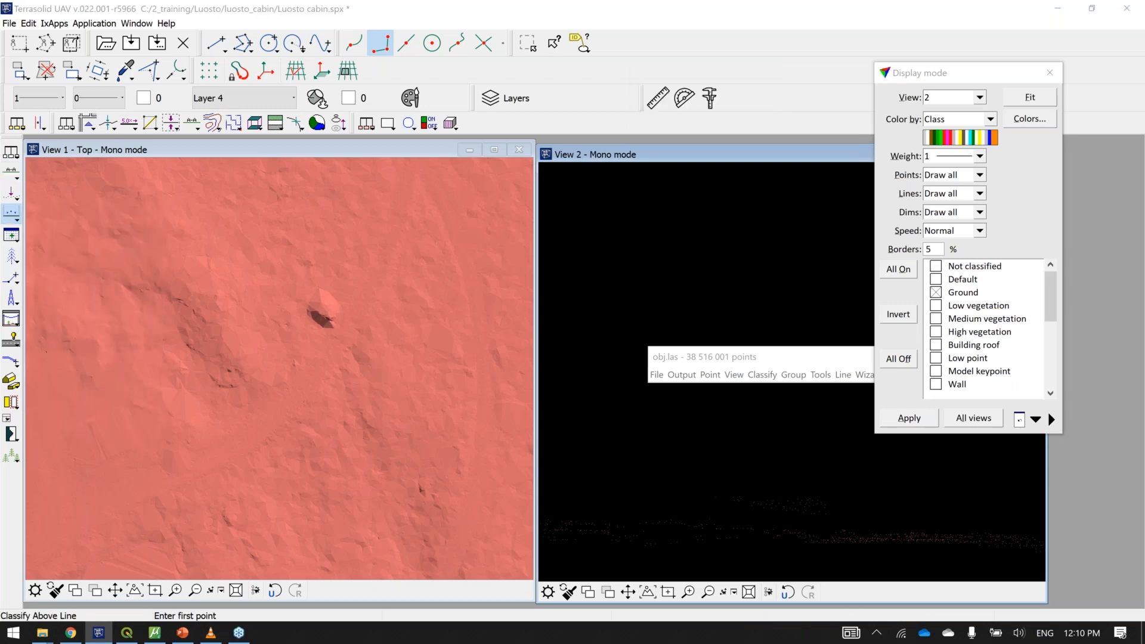
click(845, 519)
click(675, 509)
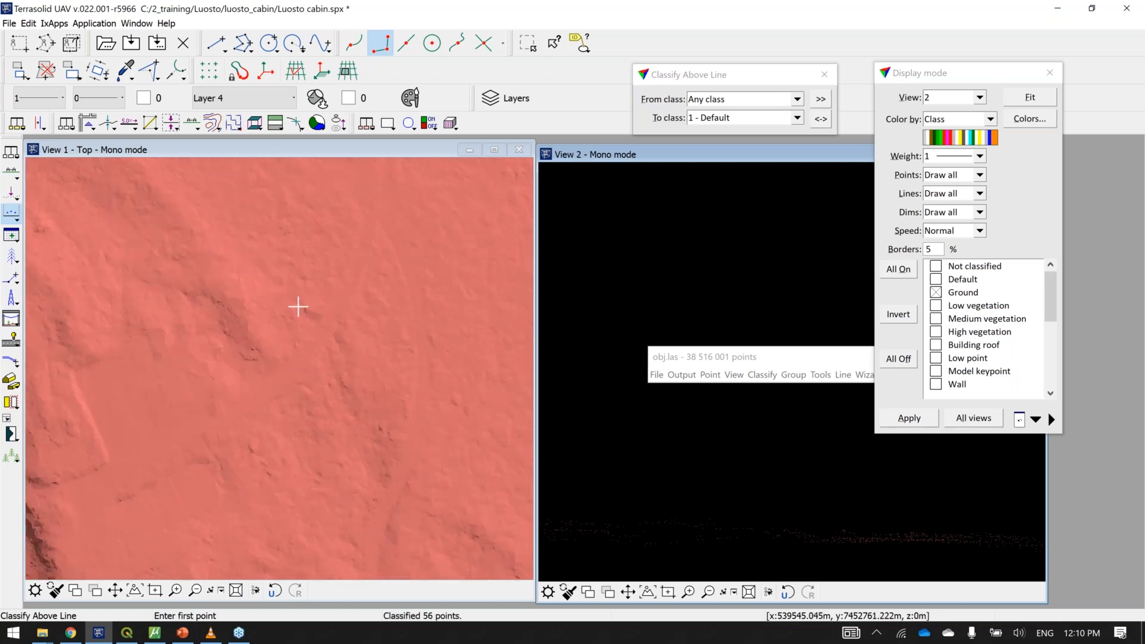
Step: Restore View 1 to coloring by Class with all point classes visible, and close the display settings
scroll(301, 310, down, 1)
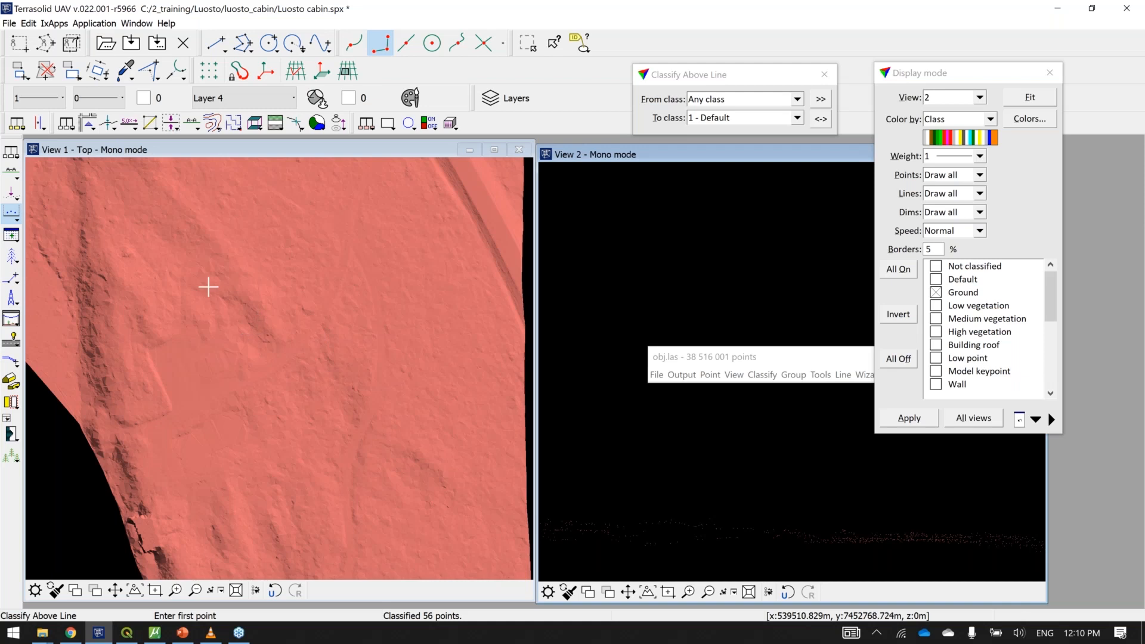
middle_drag(196, 264, 332, 345)
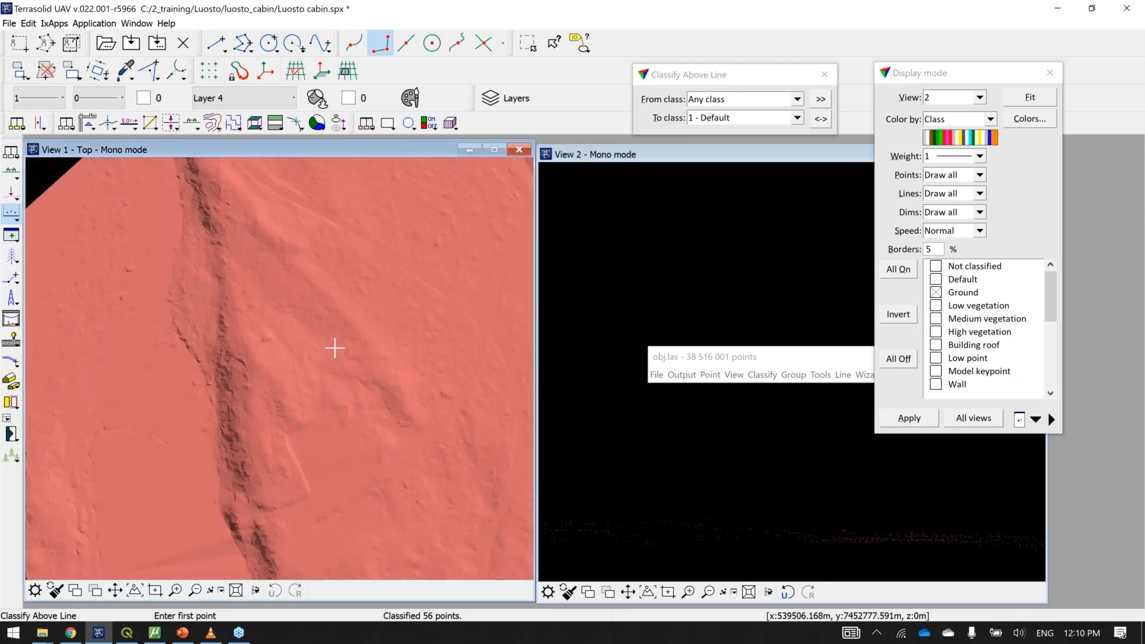
click(964, 123)
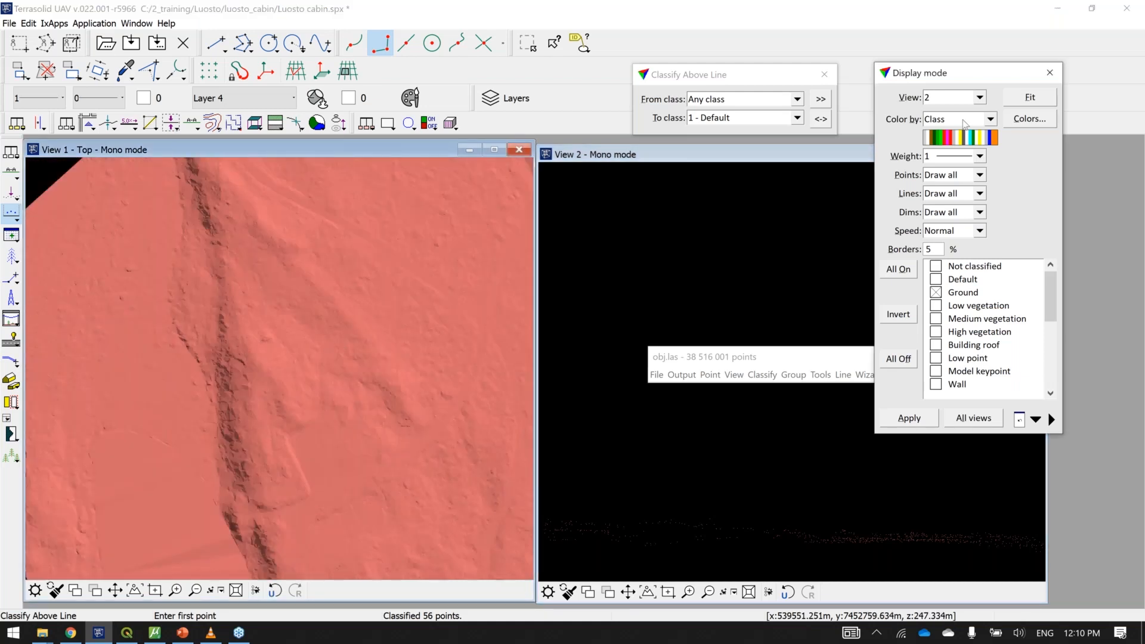
click(959, 99)
click(952, 112)
click(952, 119)
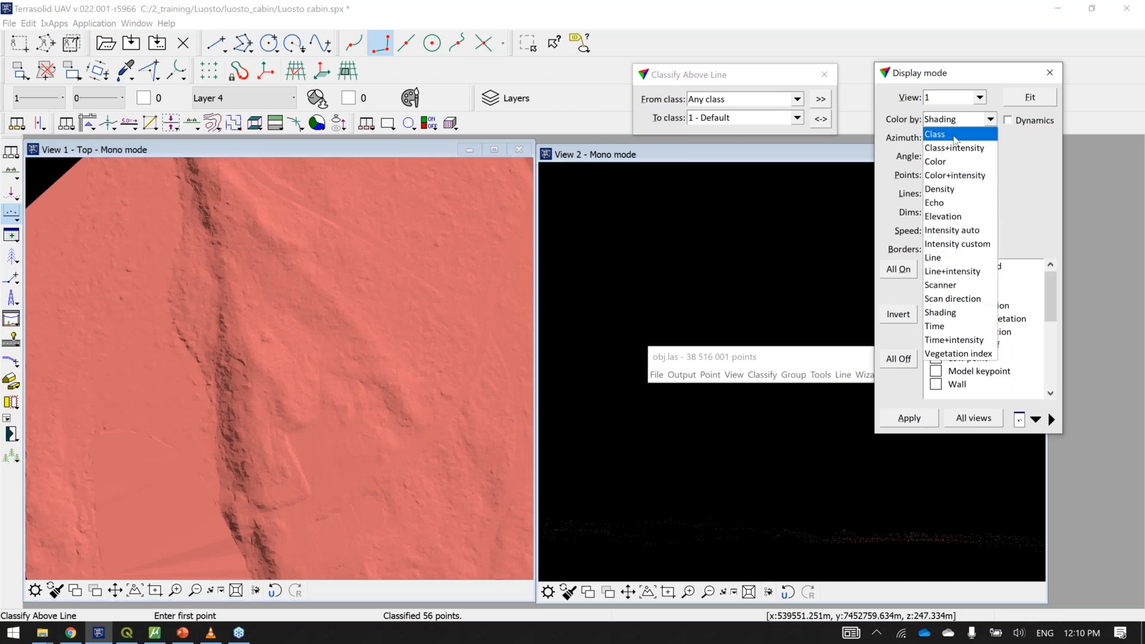
click(950, 133)
click(898, 268)
click(907, 420)
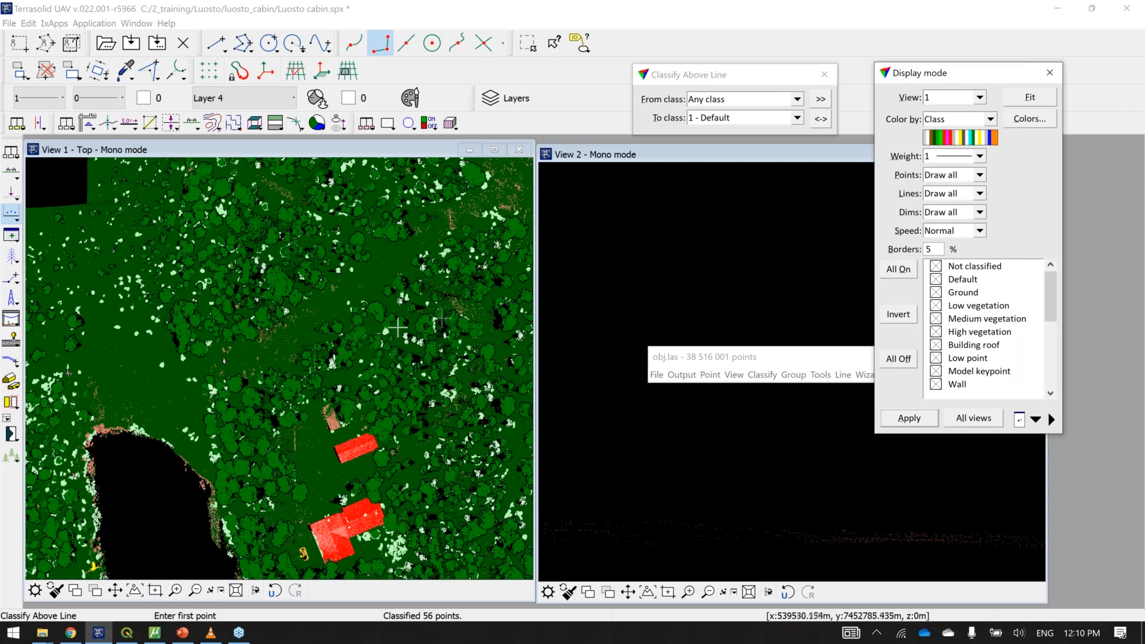
scroll(369, 299, down, 2)
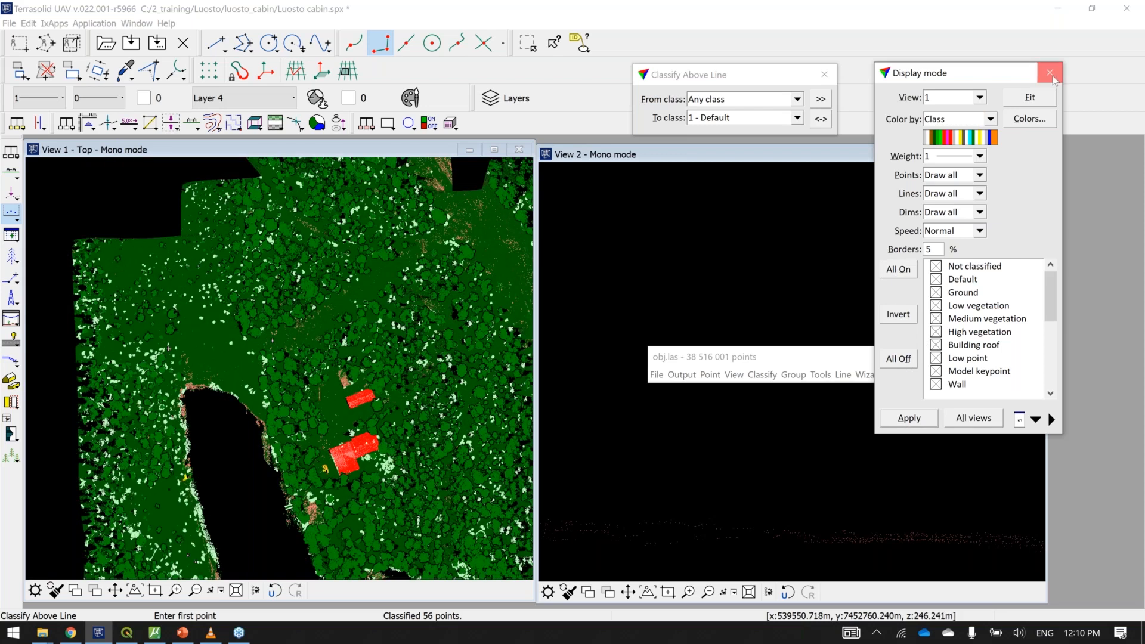
click(1050, 72)
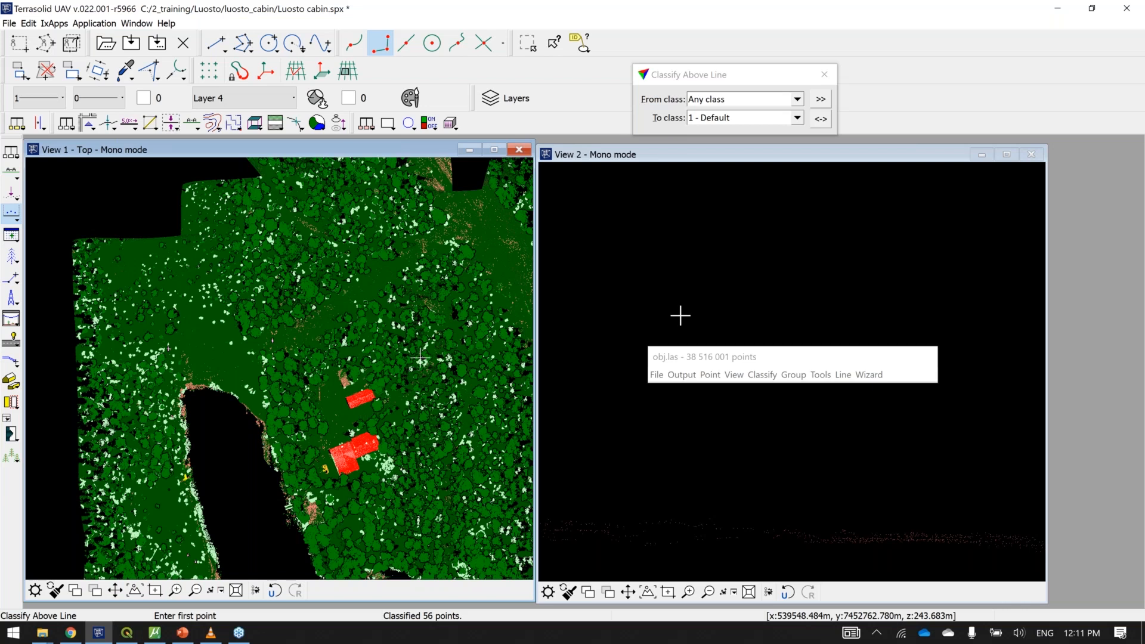
Step: Set the lattice model export value to Lowest hit z, review the grid spacing, gap filling and file format options, and close without exporting
click(681, 374)
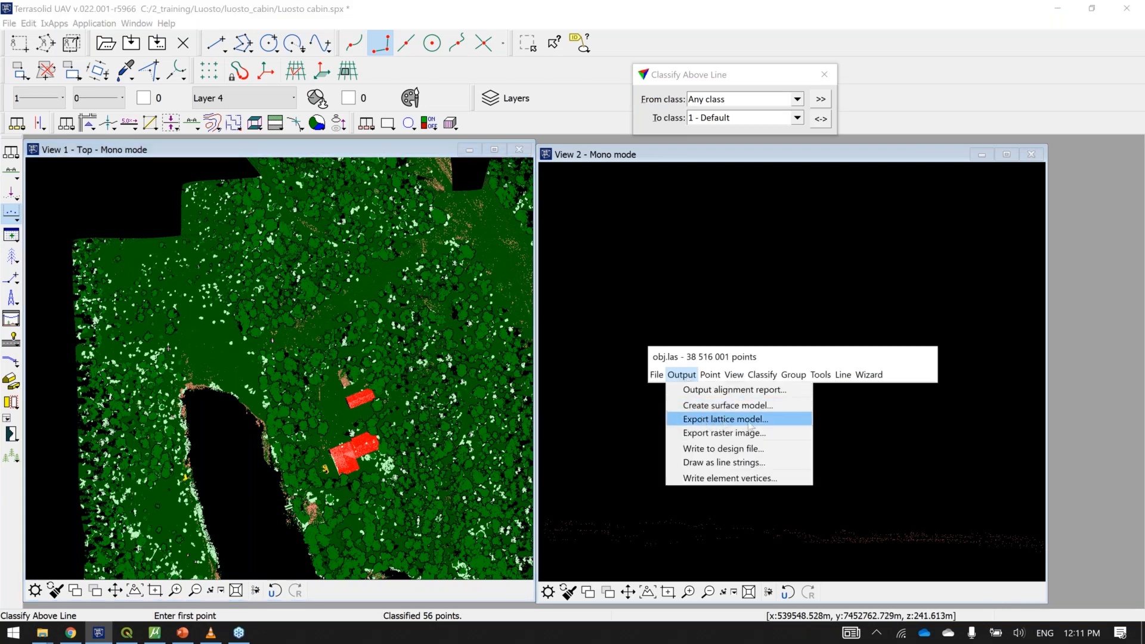
click(774, 420)
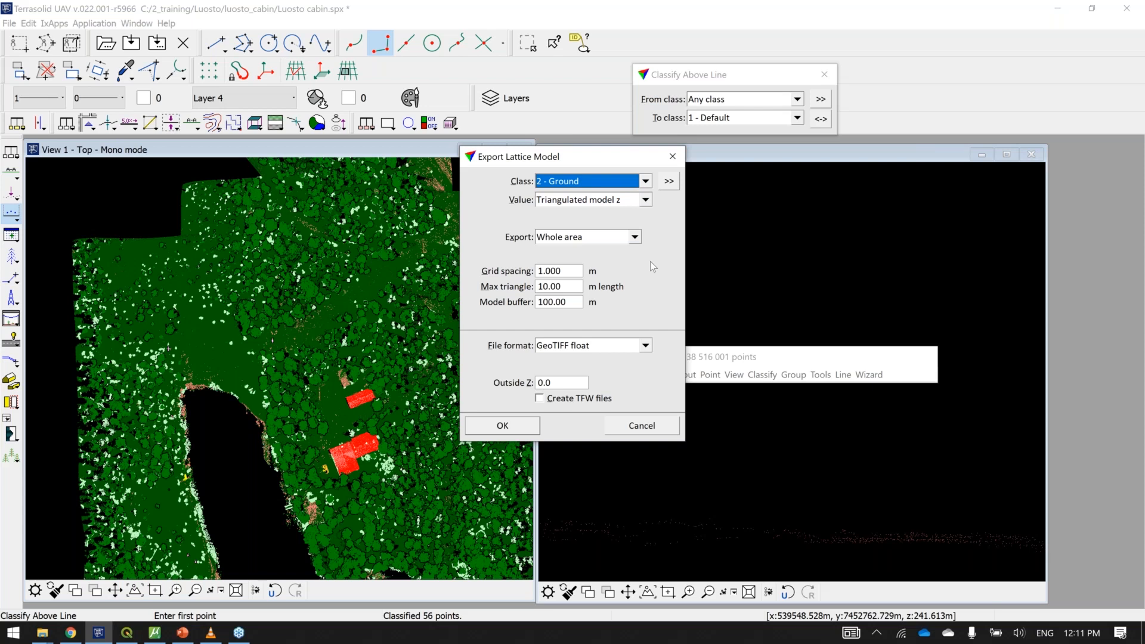
click(614, 203)
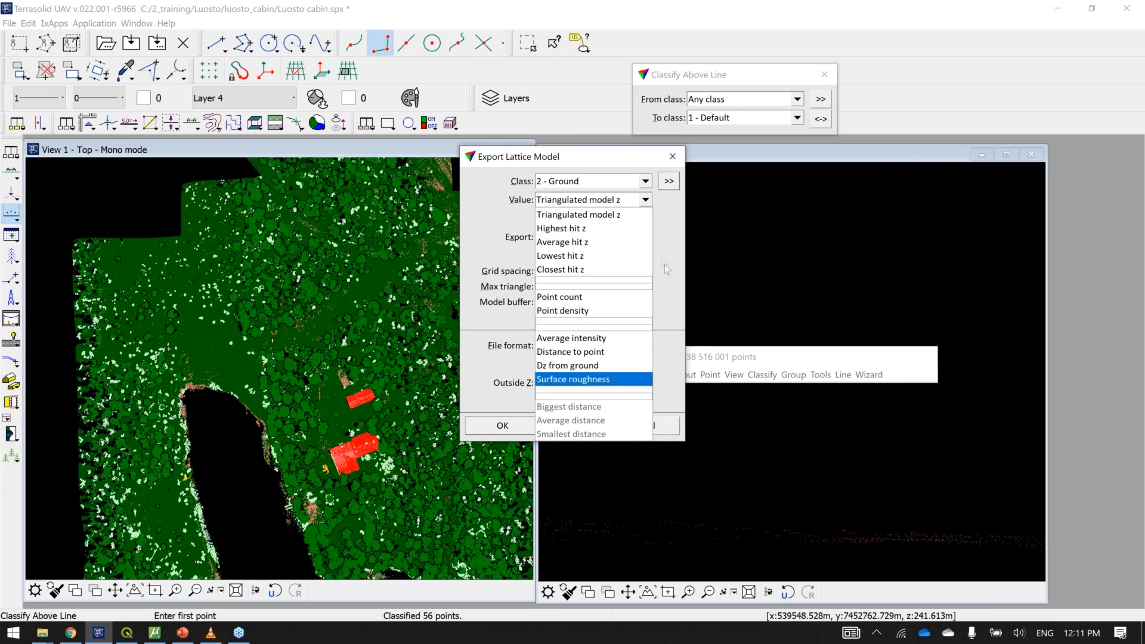
click(619, 256)
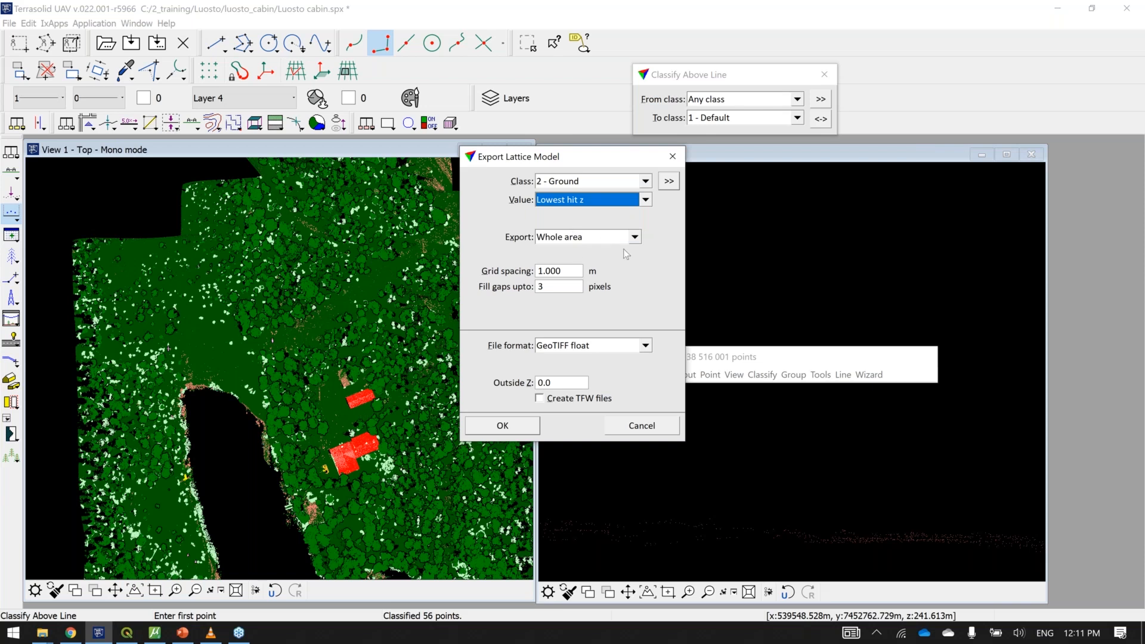
click(573, 270)
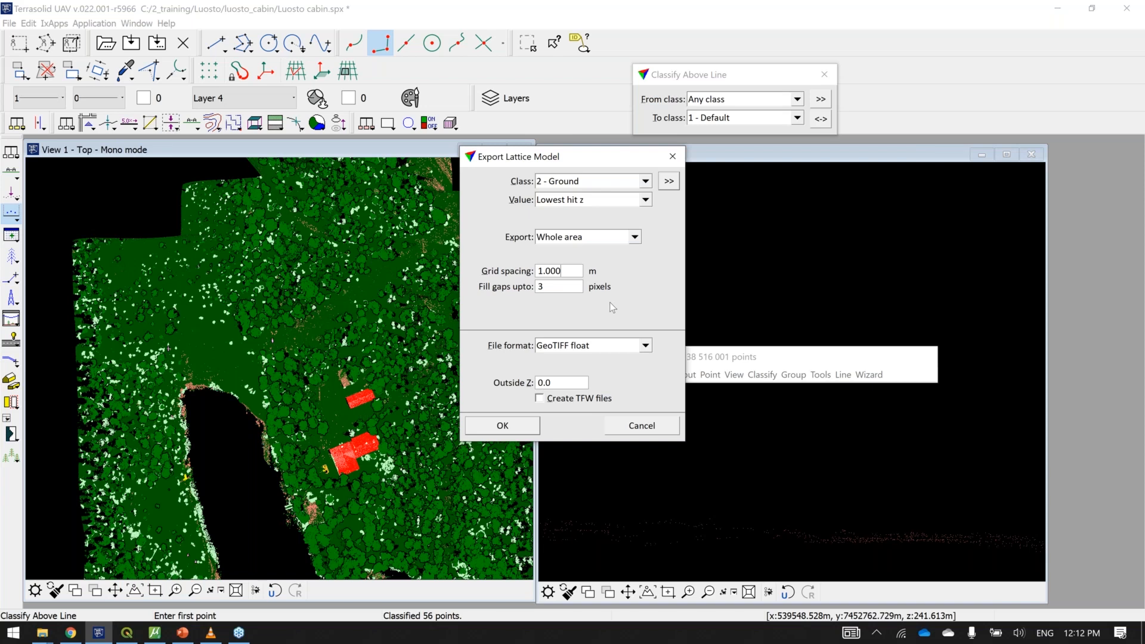
click(562, 286)
click(607, 348)
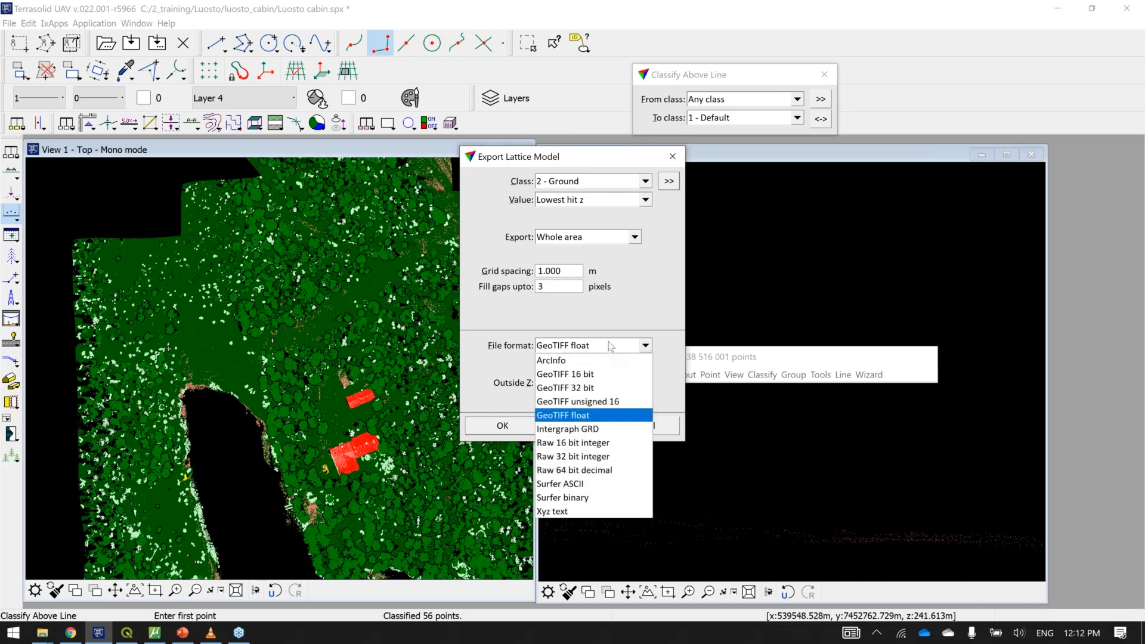
click(657, 310)
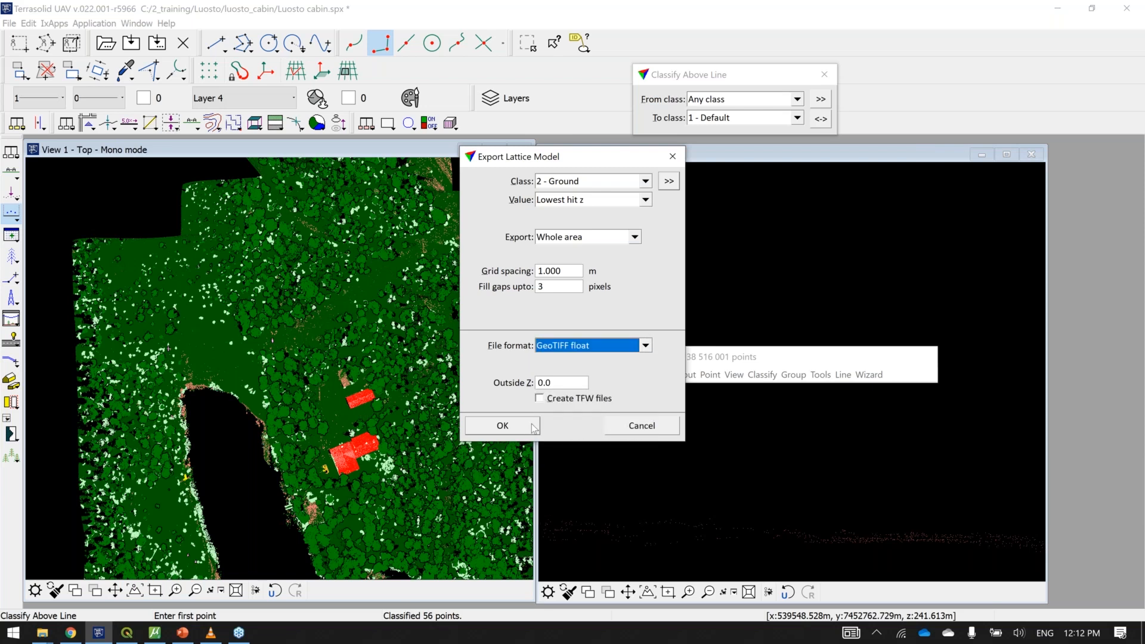
click(672, 156)
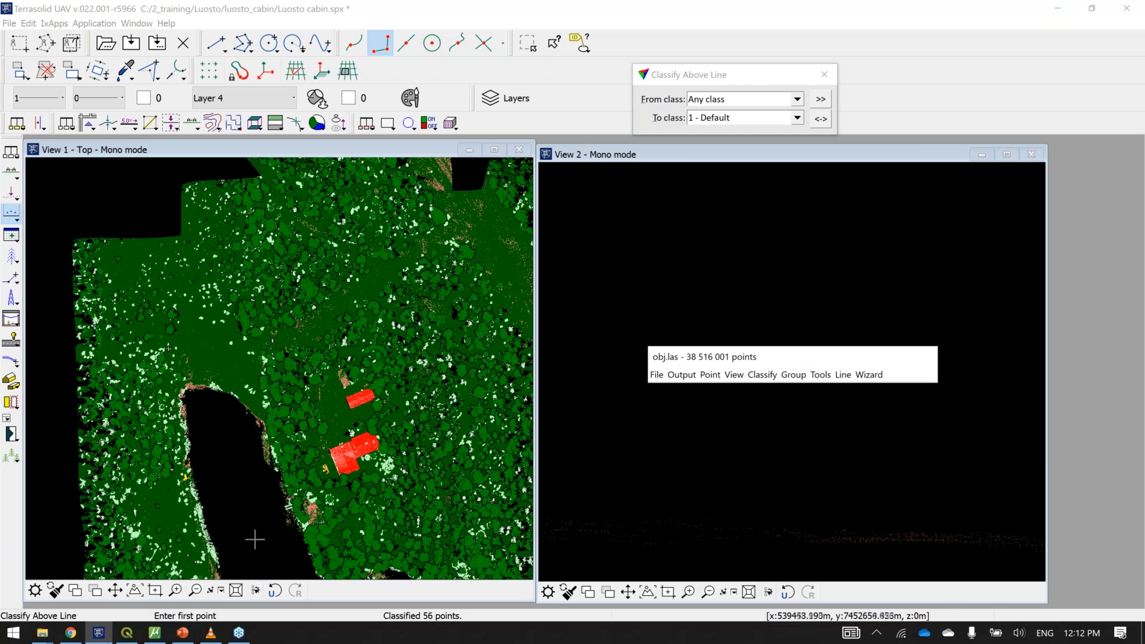
Step: Switch to QGIS and examine the gaps at the buildings and water areas in the lattice_lowest raster
click(130, 638)
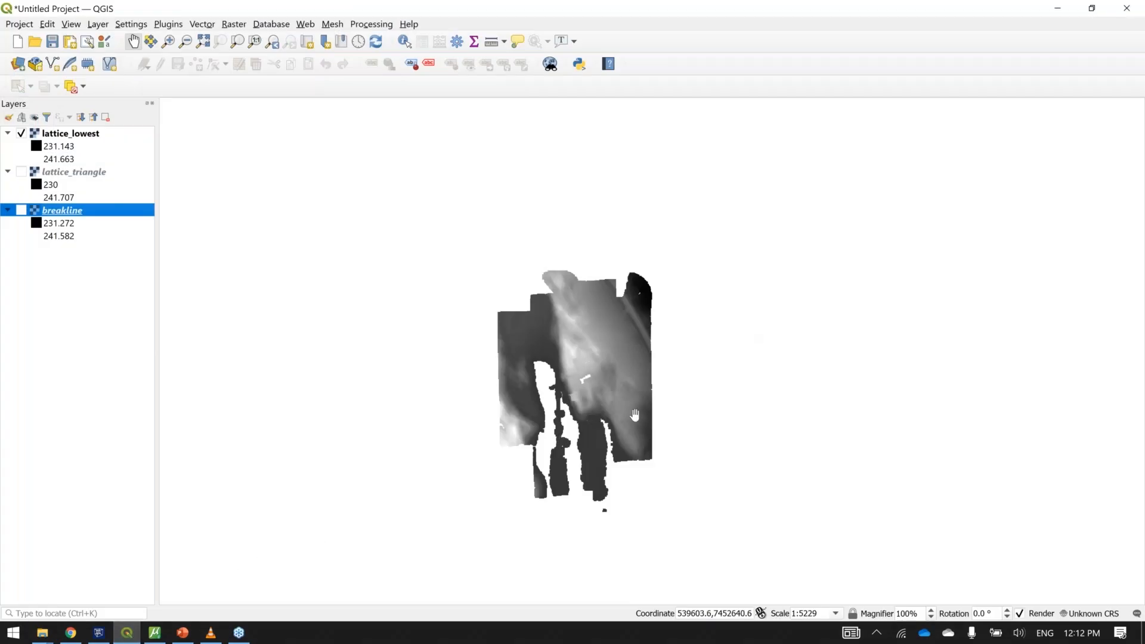
scroll(634, 415, up, 2)
drag(485, 311, 645, 401)
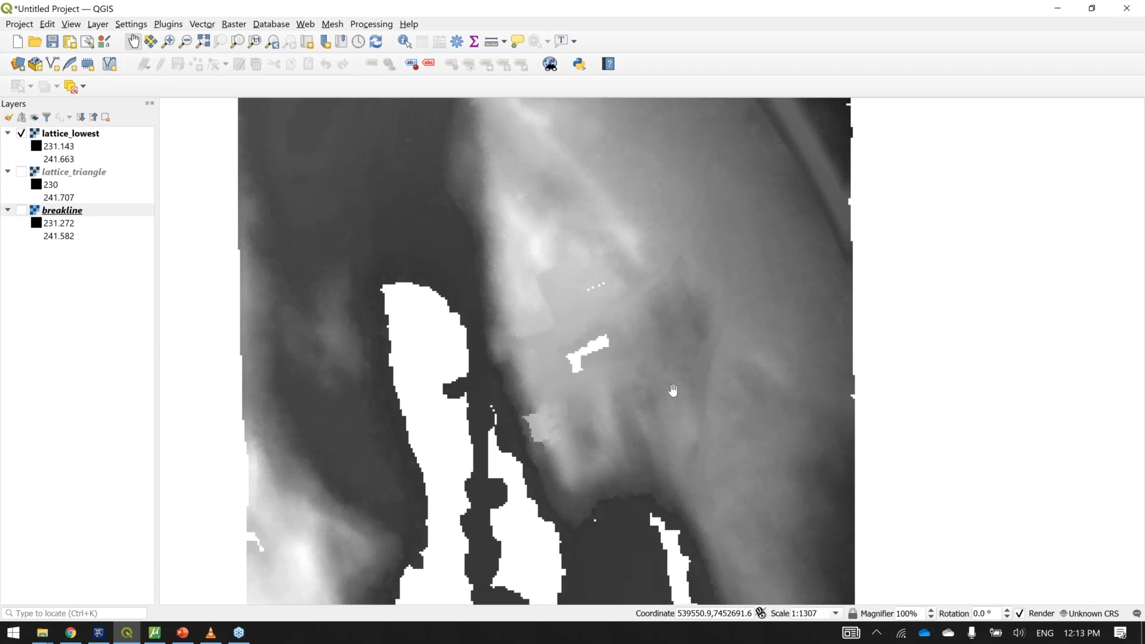
scroll(658, 389, down, 1)
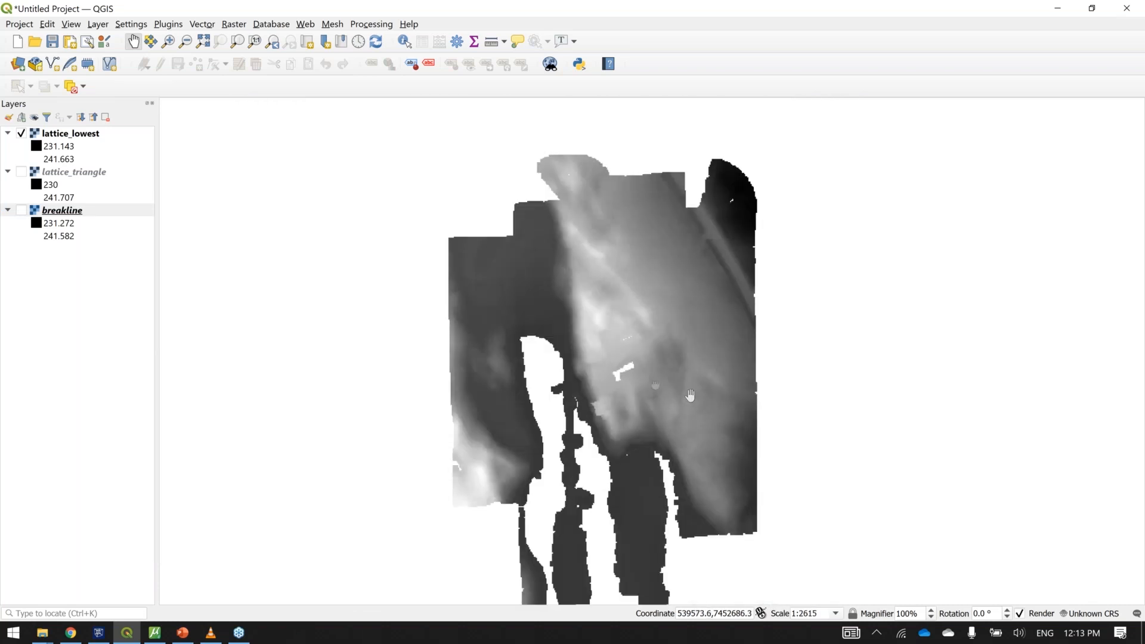
drag(690, 395, 634, 381)
scroll(629, 372, up, 1)
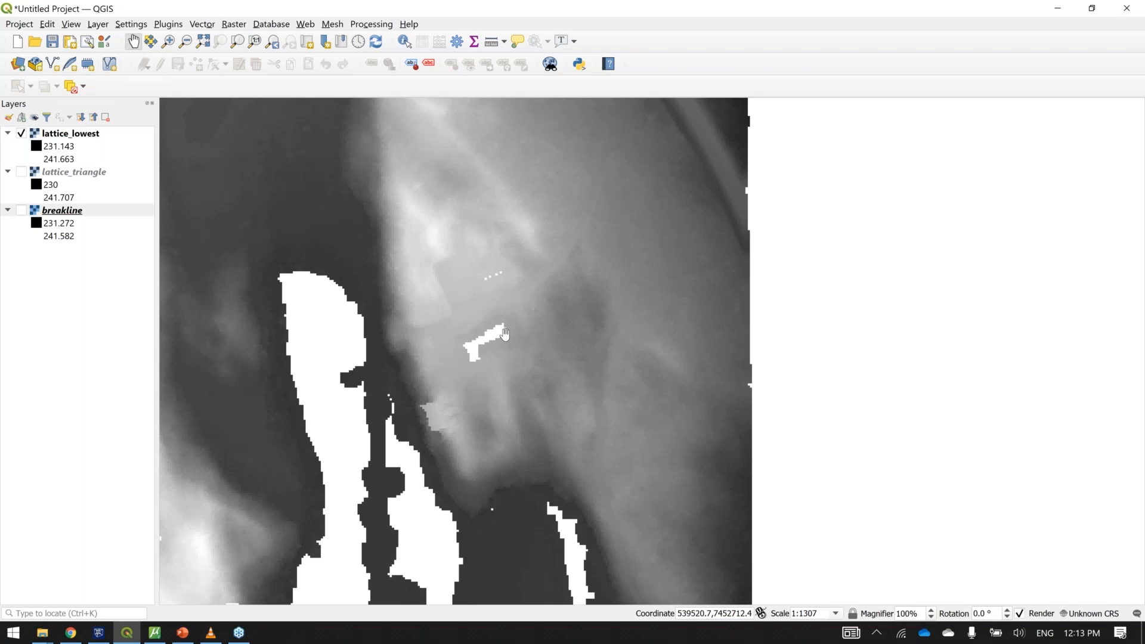
Step: Return to Terrasolid UAV, set the lattice export value to Triangulated model z, review the Max triangle length, and close without exporting
click(1052, 7)
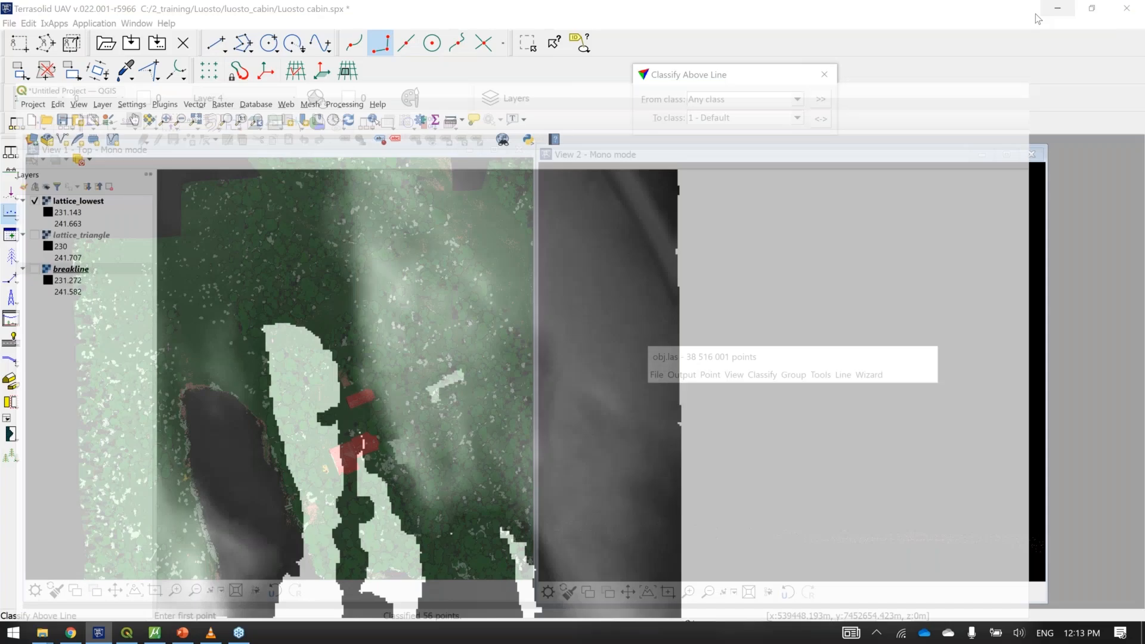
click(681, 374)
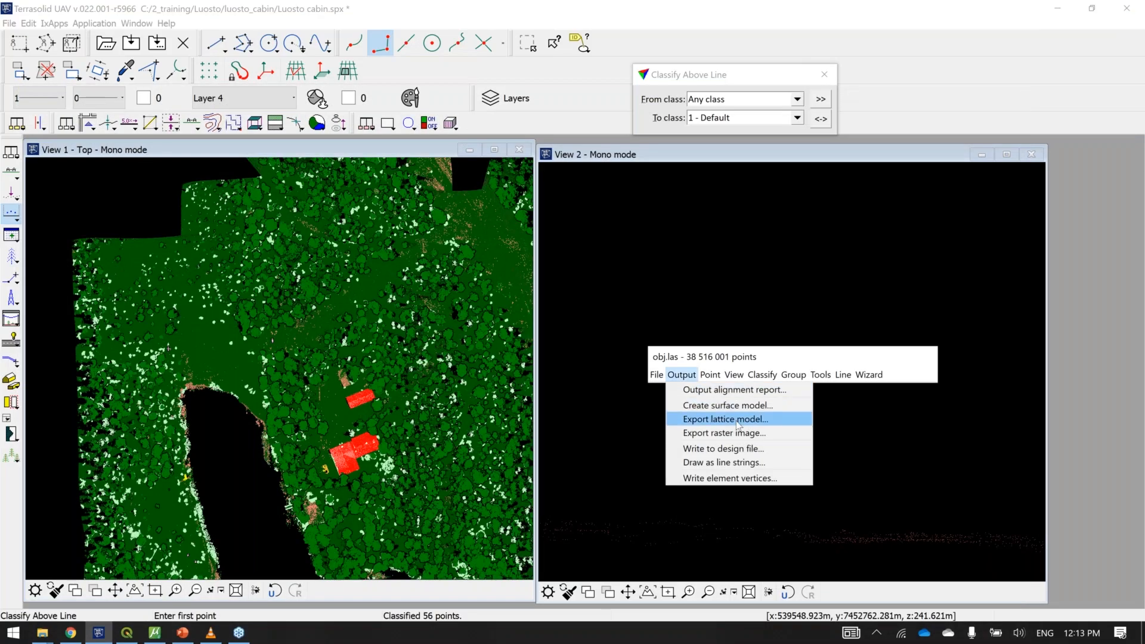
click(736, 420)
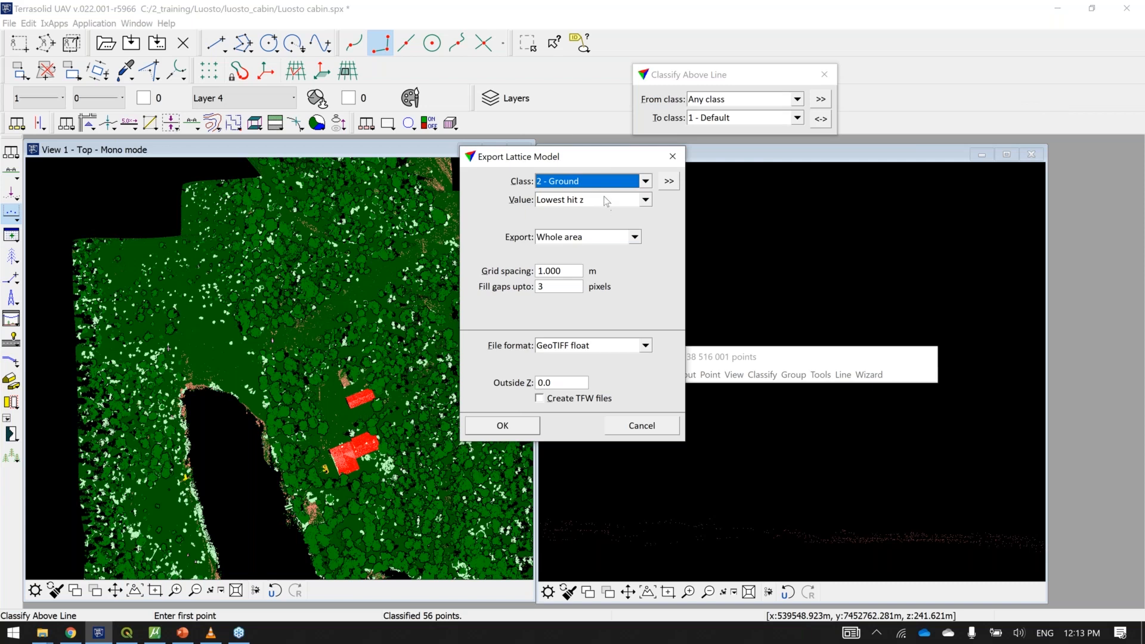
click(605, 200)
click(610, 216)
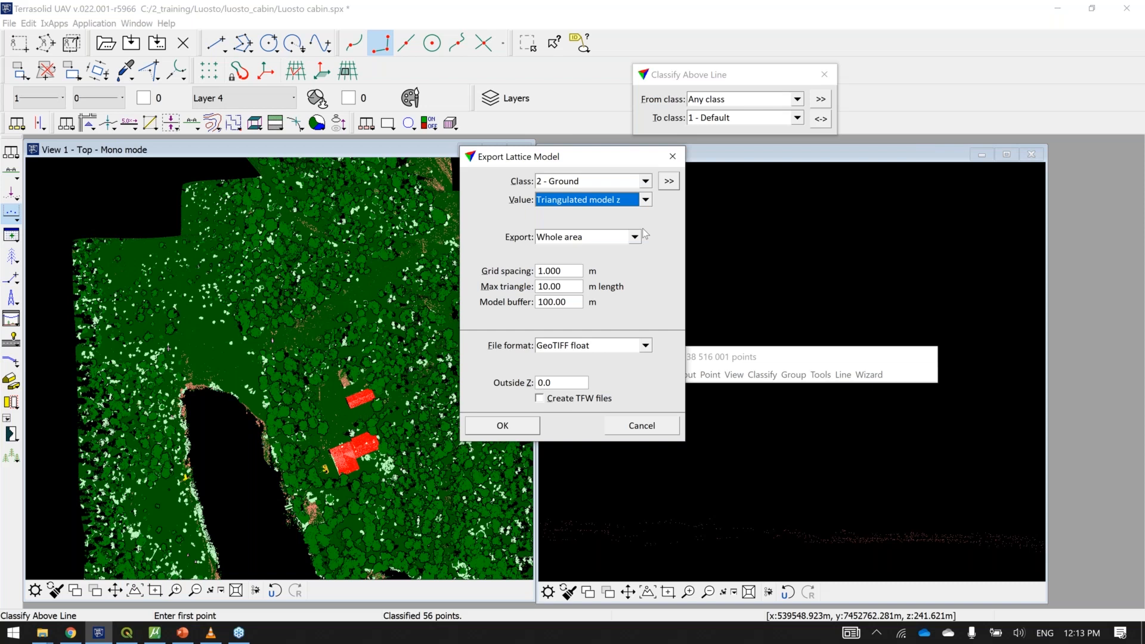
click(575, 288)
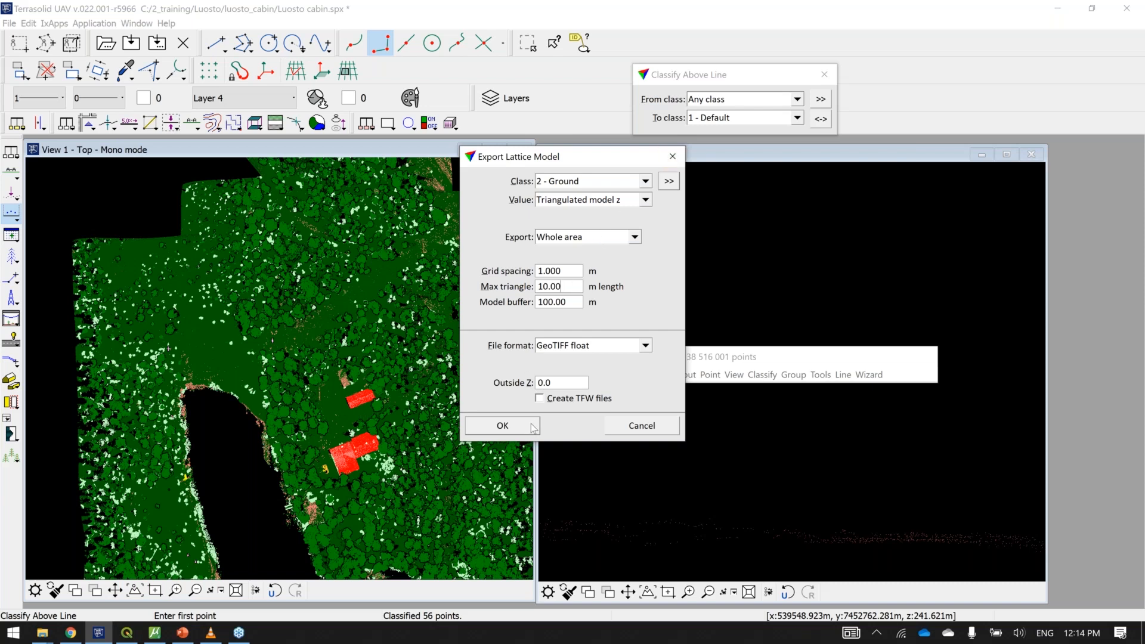
click(672, 156)
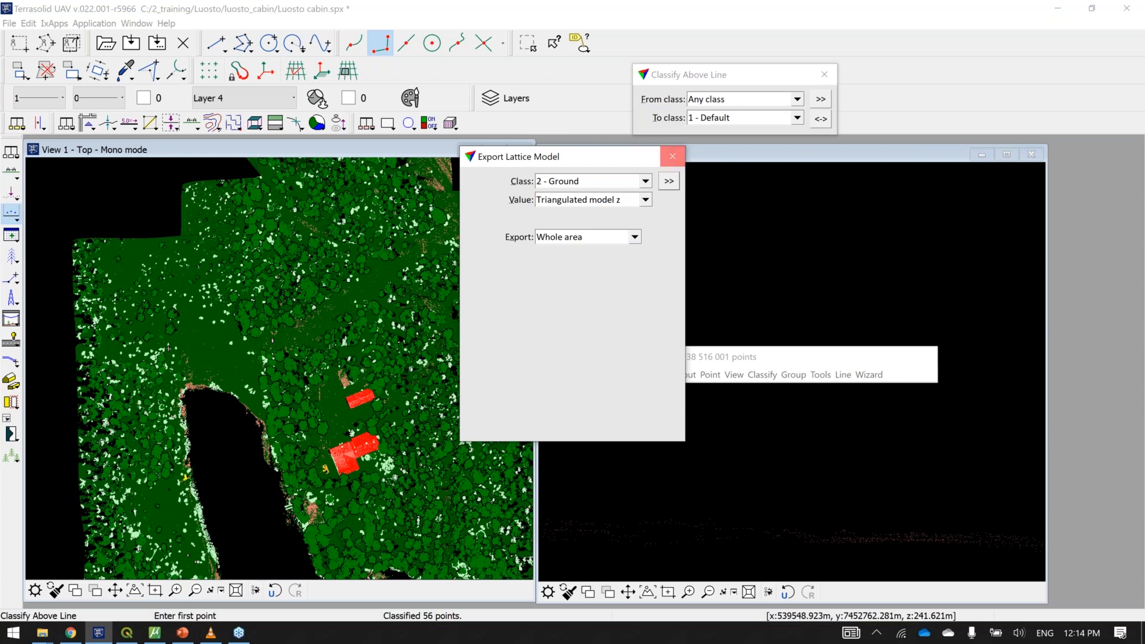
Step: Switch to QGIS, show lattice_triangle instead of lattice_lowest, and examine how the triangulated raster covers the building and water areas
click(129, 634)
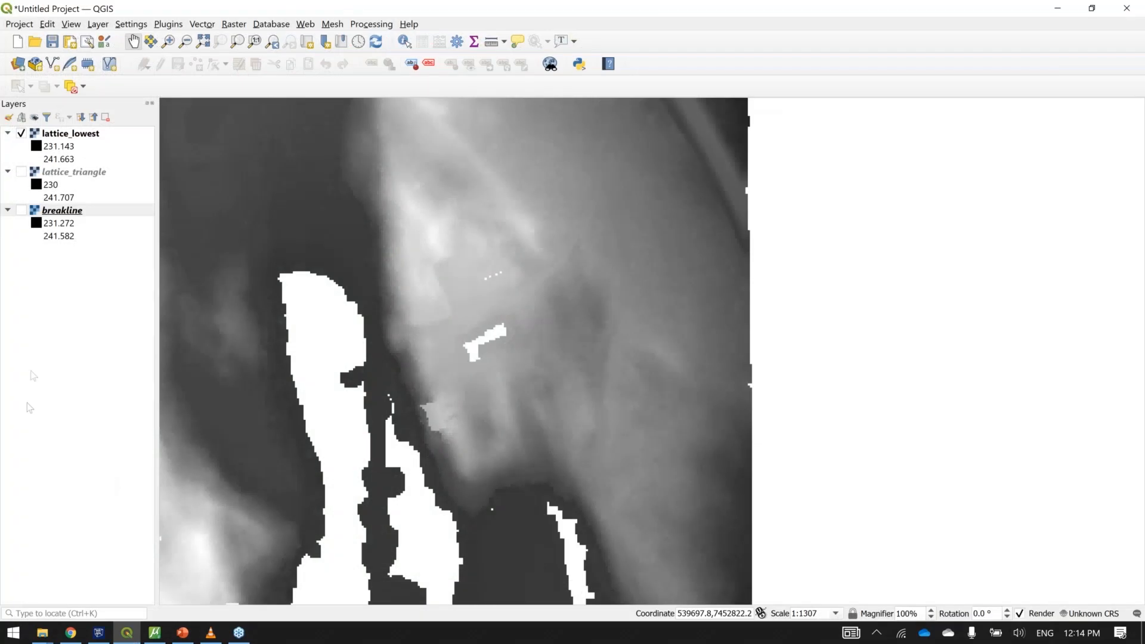
click(21, 133)
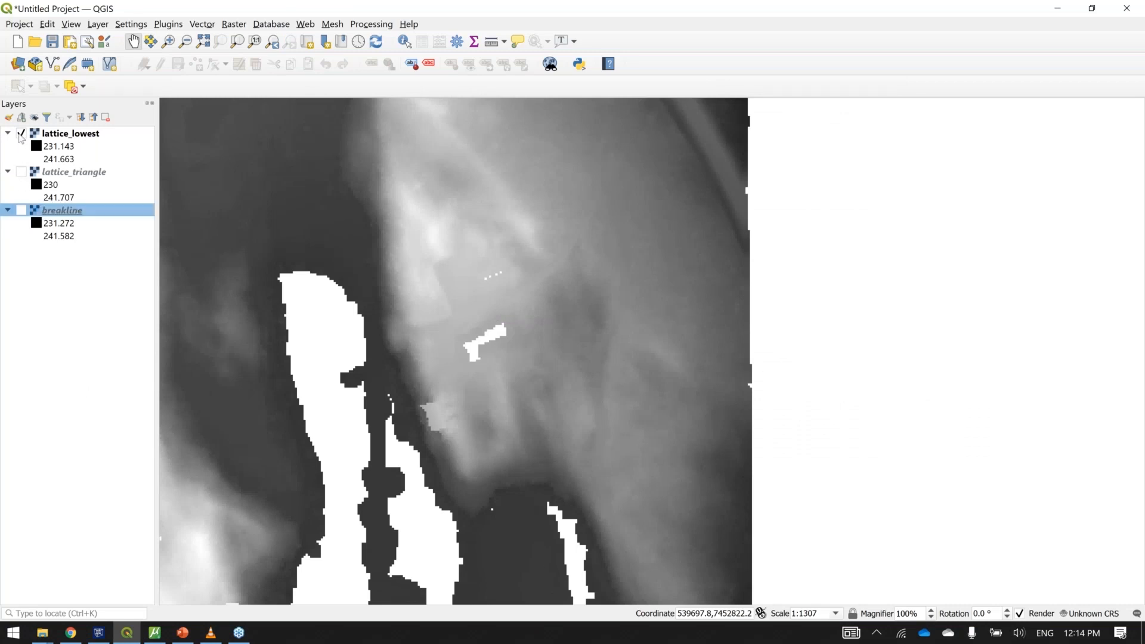
click(22, 172)
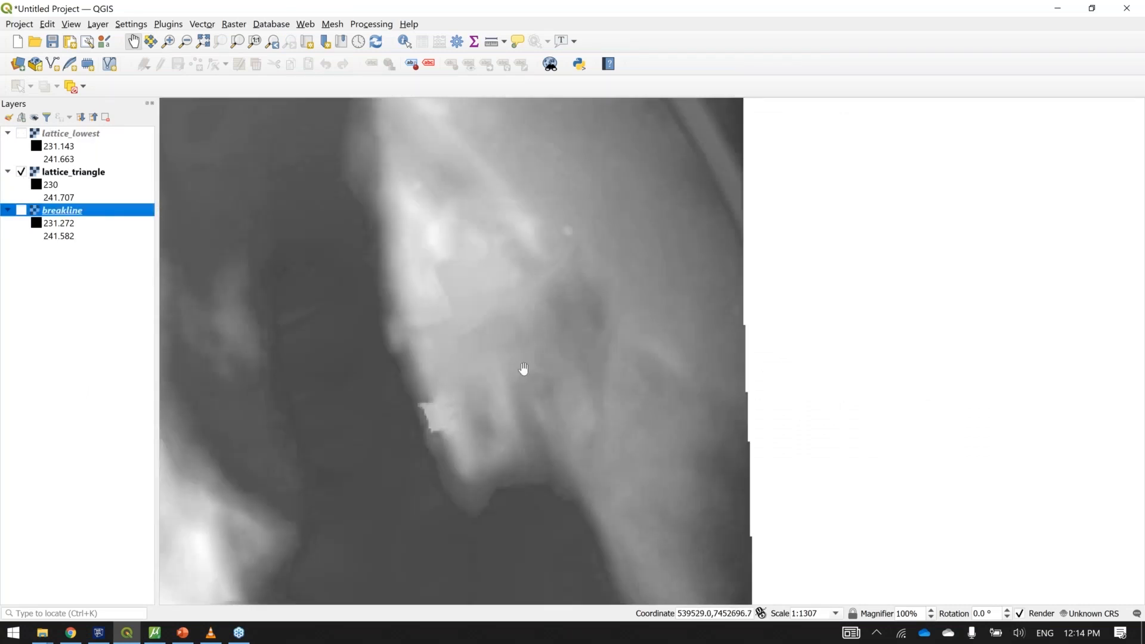
drag(519, 358, 639, 366)
scroll(638, 376, down, 1)
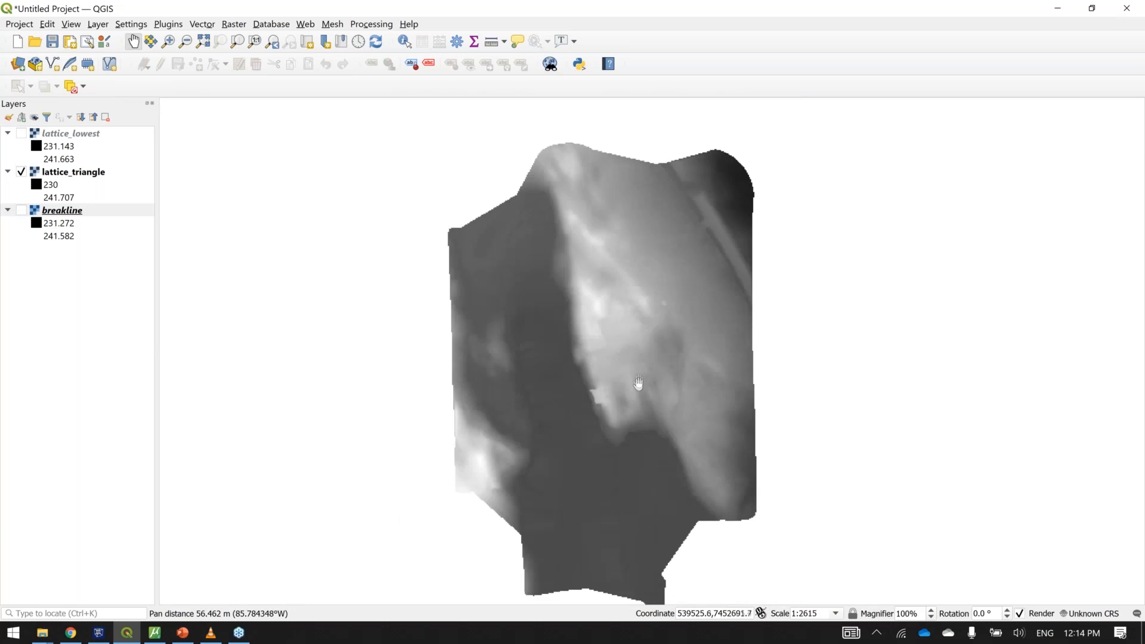
scroll(625, 329, up, 1)
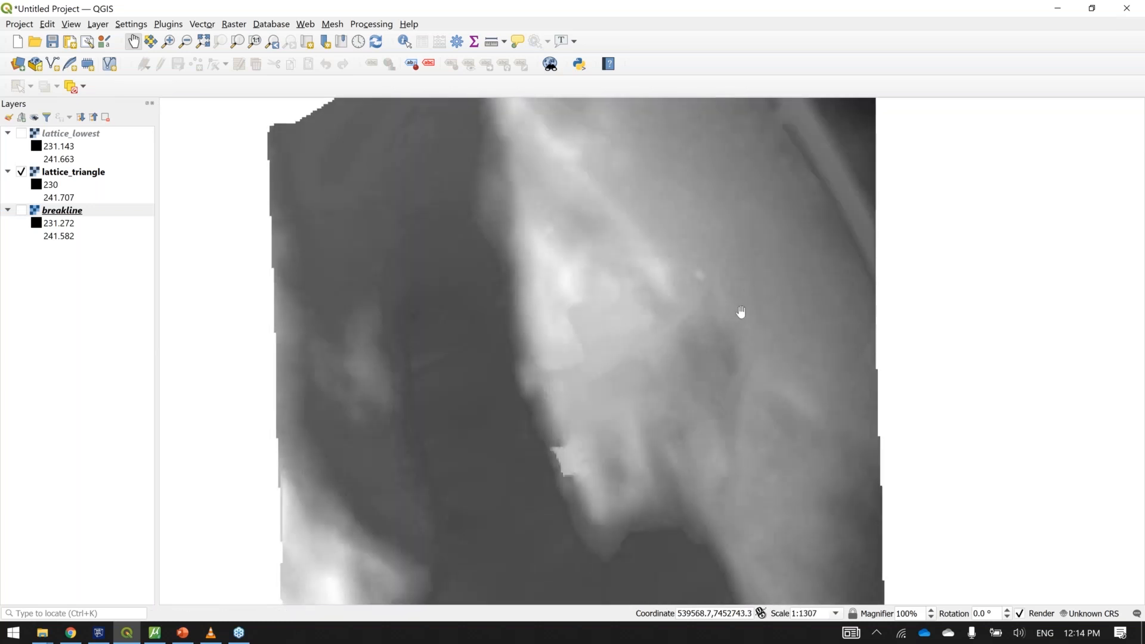
drag(678, 358, 643, 362)
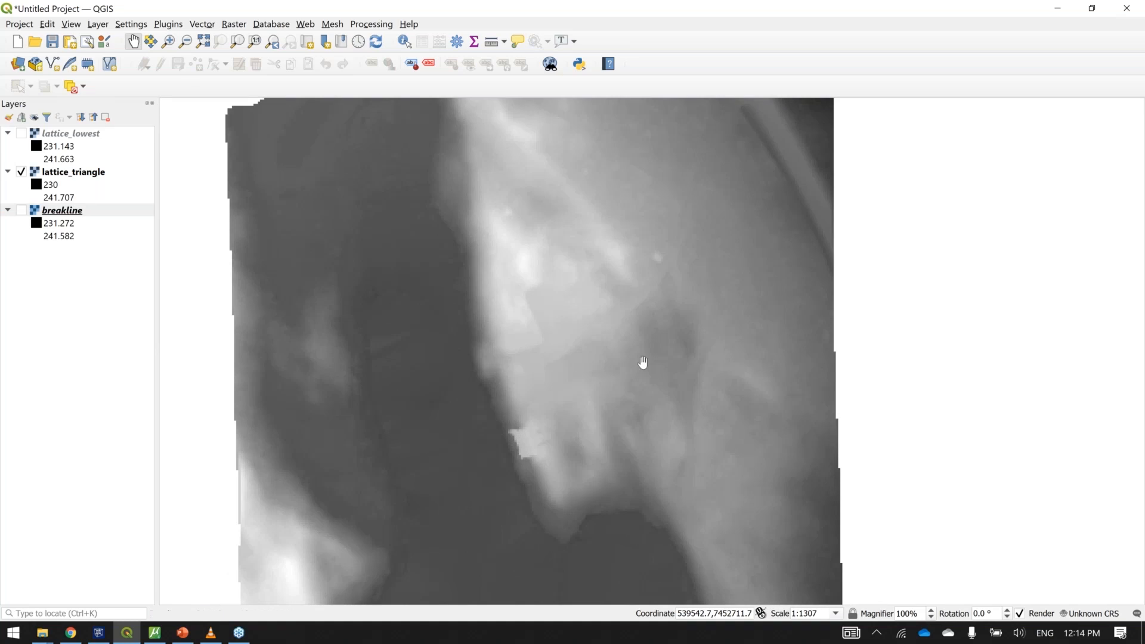
Step: Return to Terrasolid UAV and triangulate a new surface model from the 2 - Ground class, excluding triangles longer than 50.0 m
click(1060, 8)
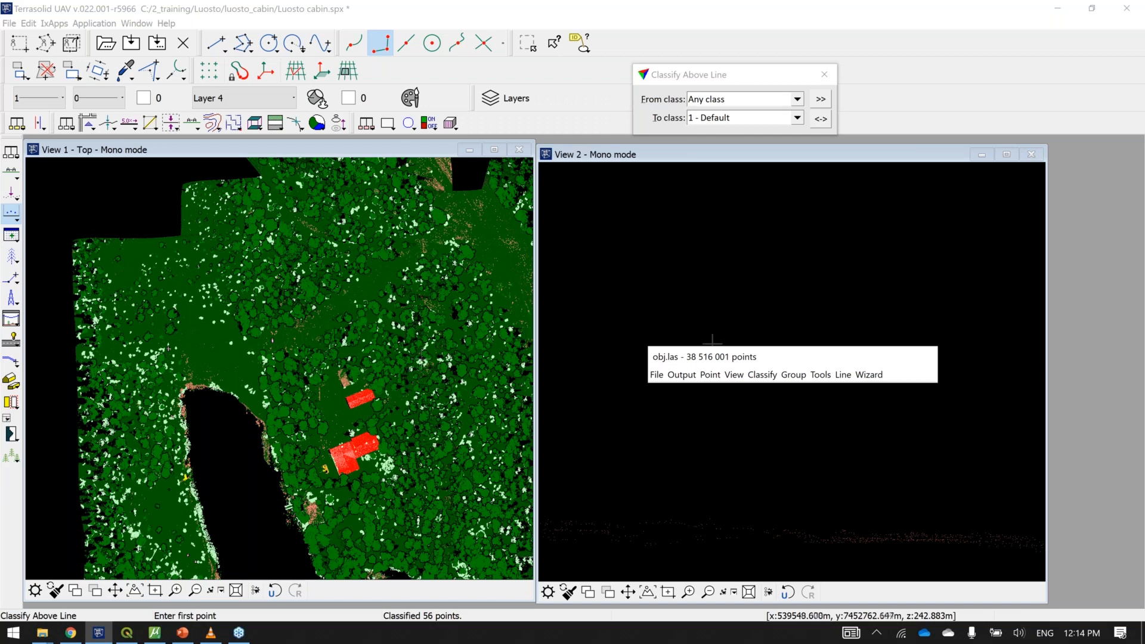
click(681, 374)
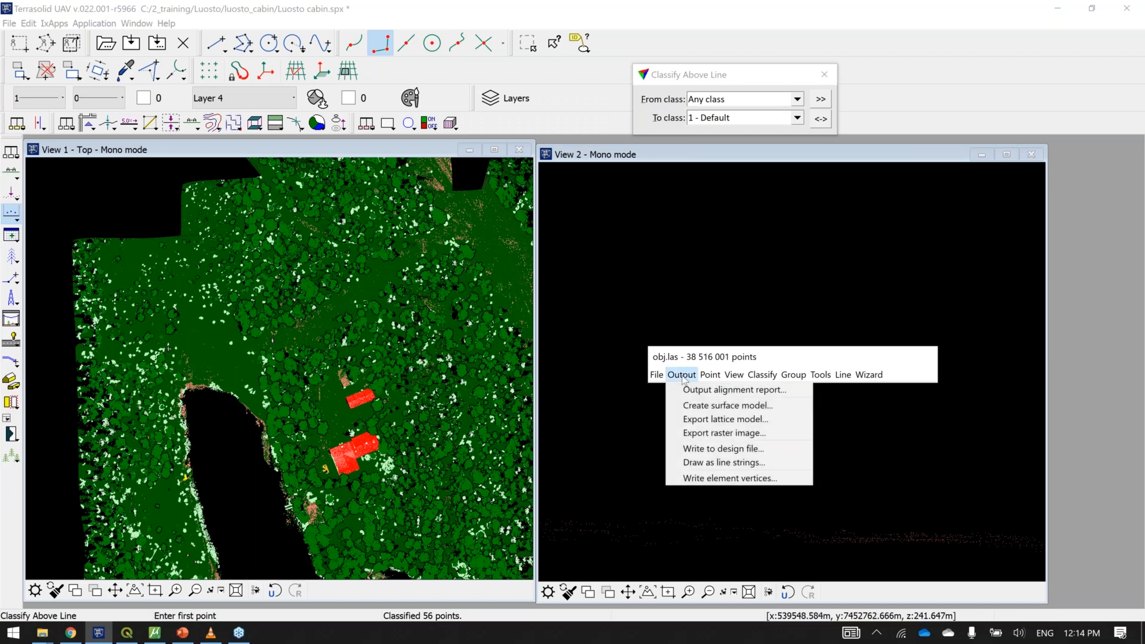
click(694, 407)
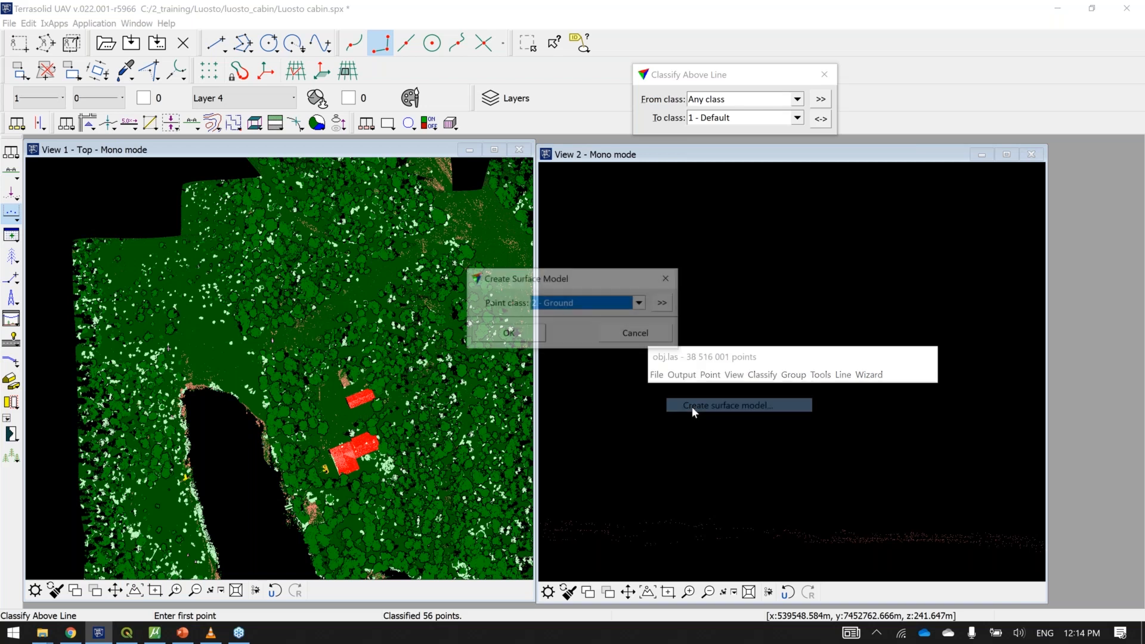
click(534, 334)
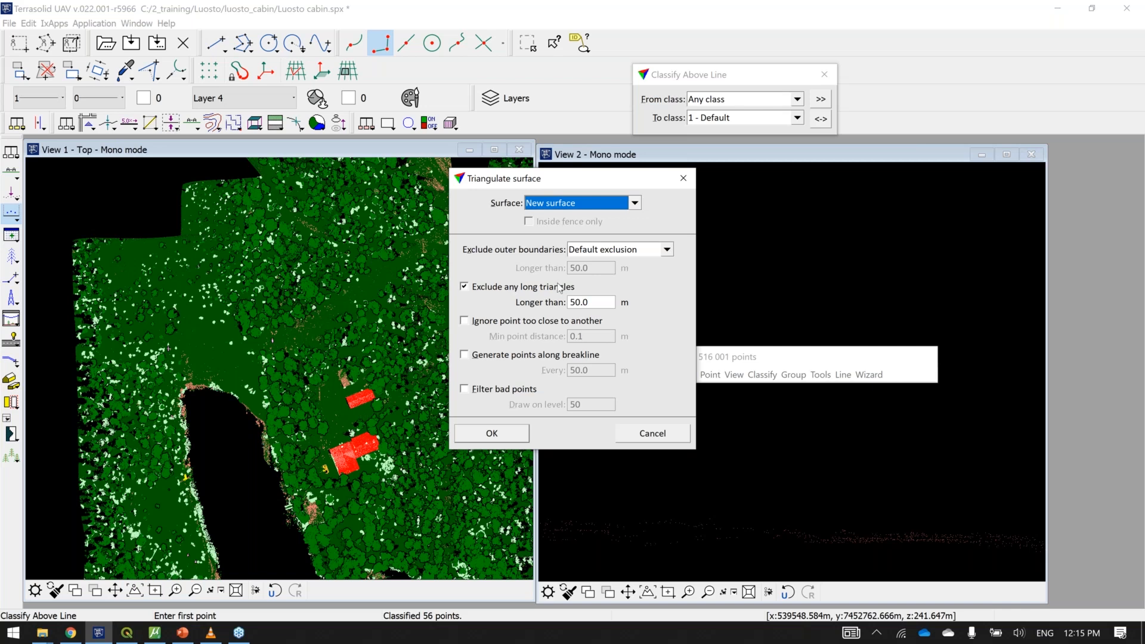
click(490, 433)
Step: Name the new Ground-type surface ground_luosto and confirm its surface settings
click(575, 305)
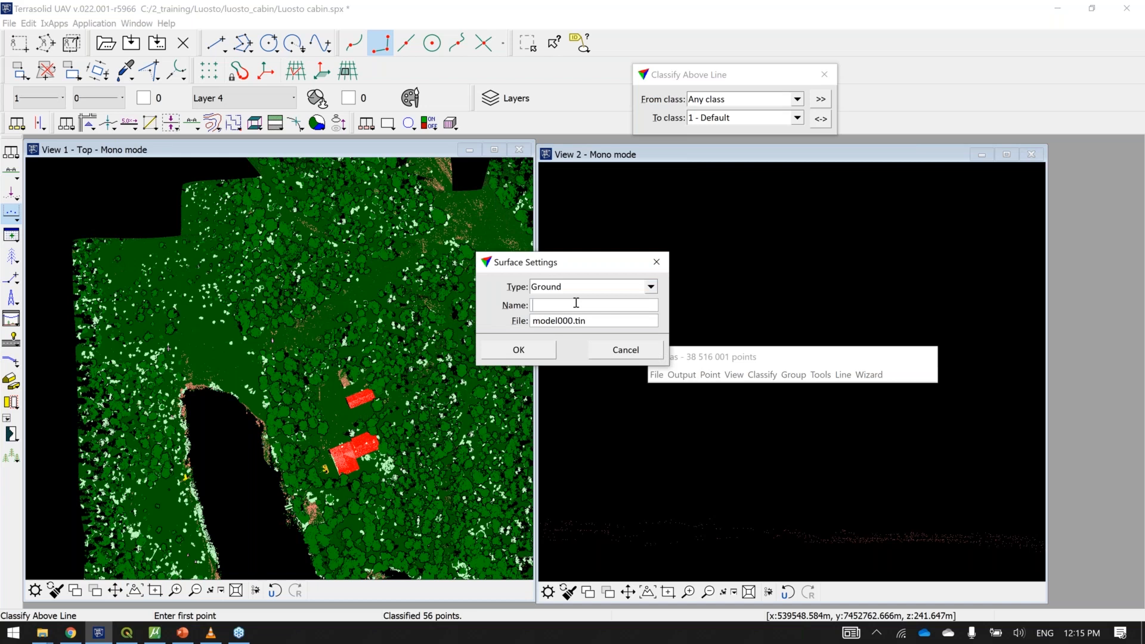
text(ground))
key(BackSpace)
text(_luosto)
click(514, 350)
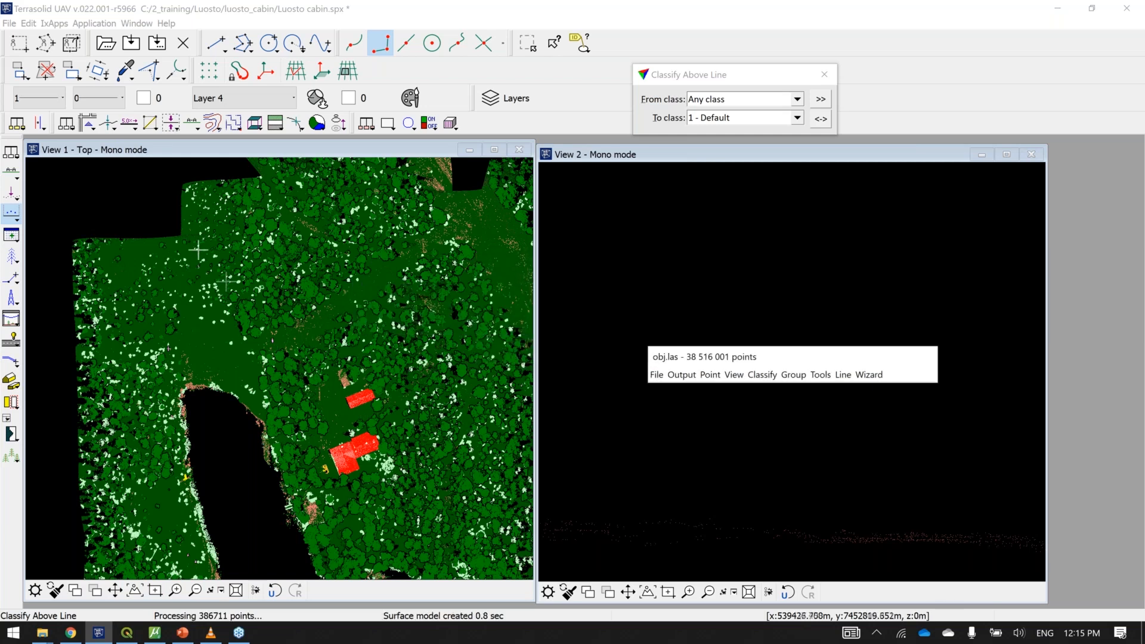
Step: Open the TerraModeler list of surfaces and select ground_luosto
click(66, 124)
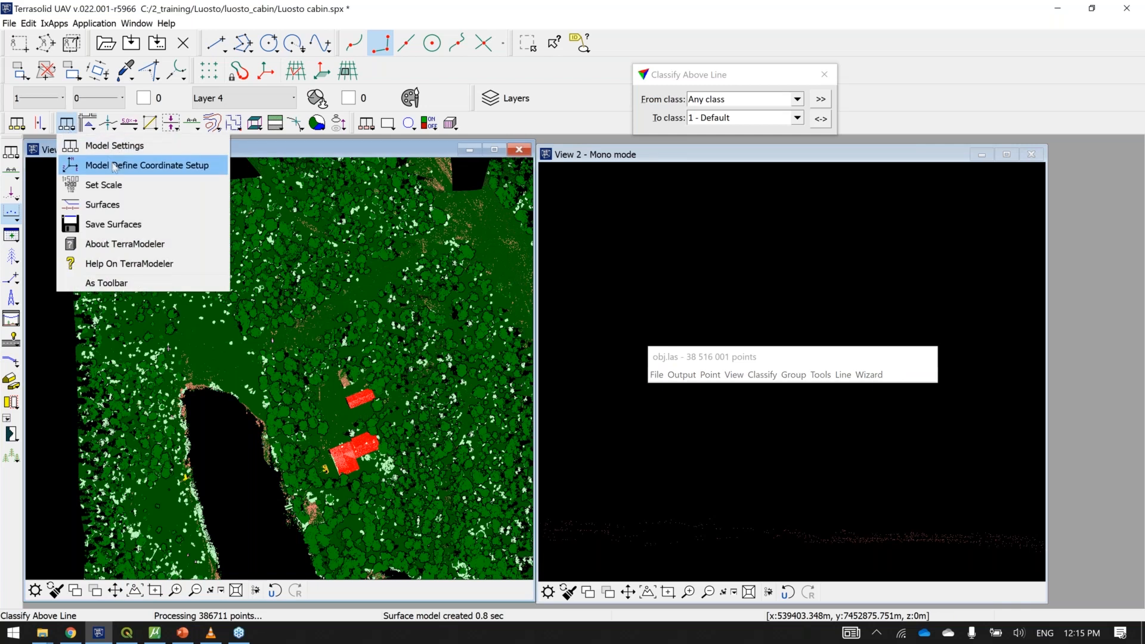
click(128, 205)
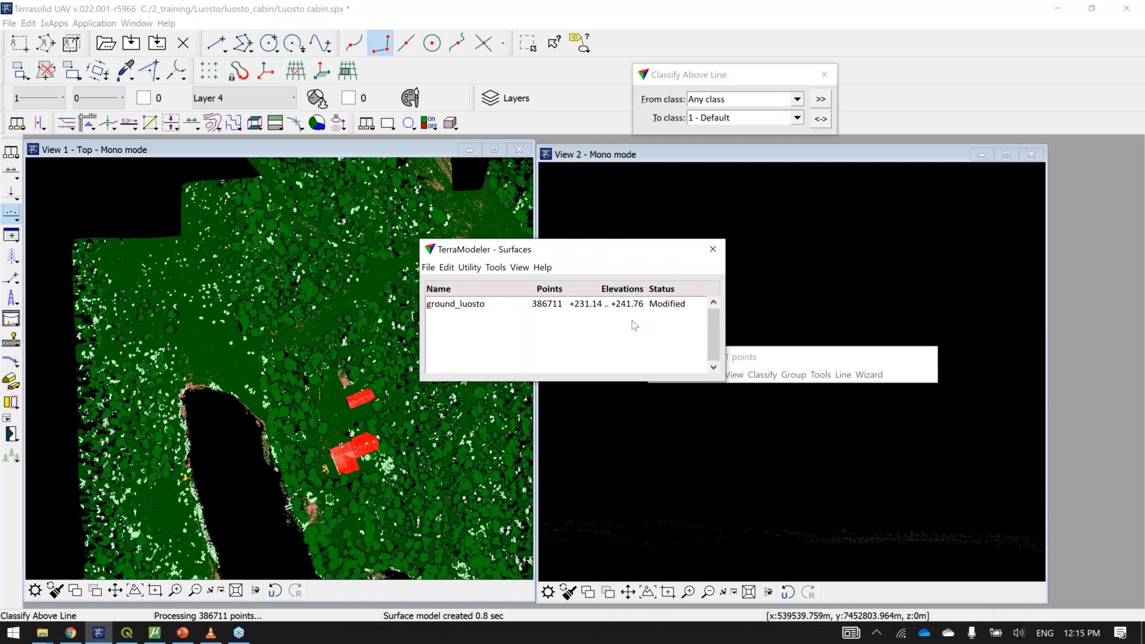
click(562, 304)
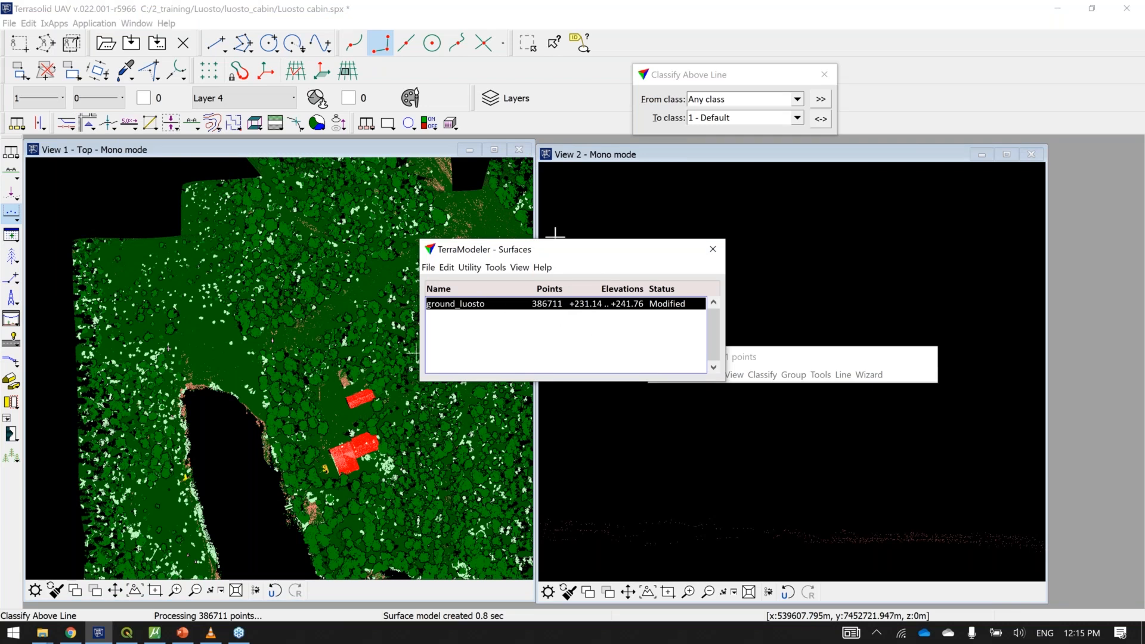
Step: Display ground_luosto as a shaded surface in view 1 with the Hot to cold color scheme and a 25.0-degree sun angle
click(213, 123)
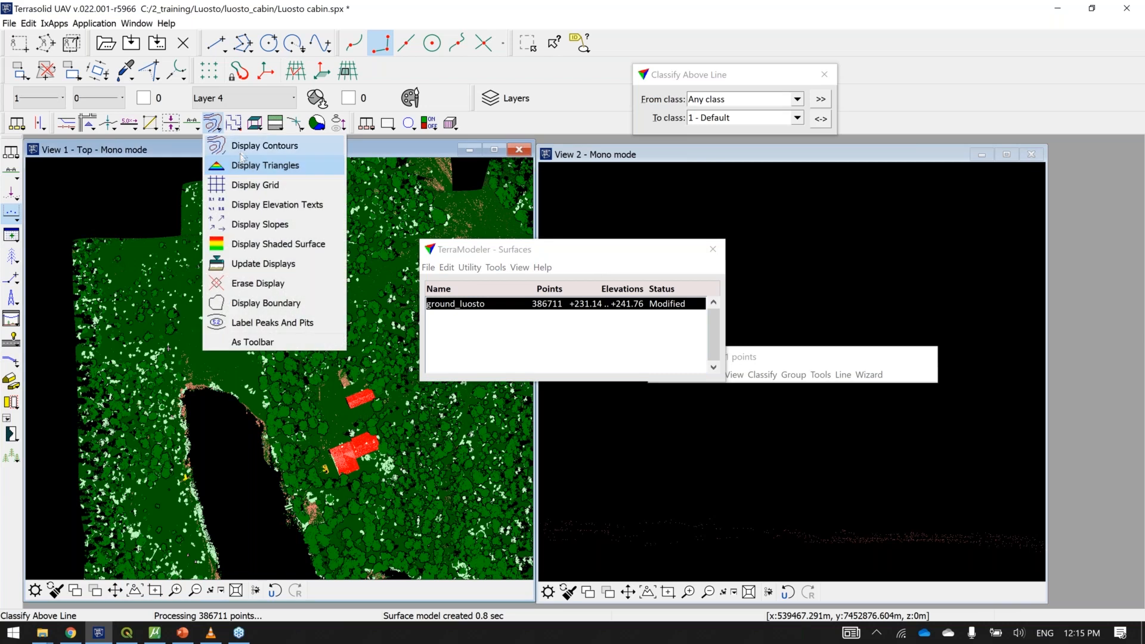
click(257, 244)
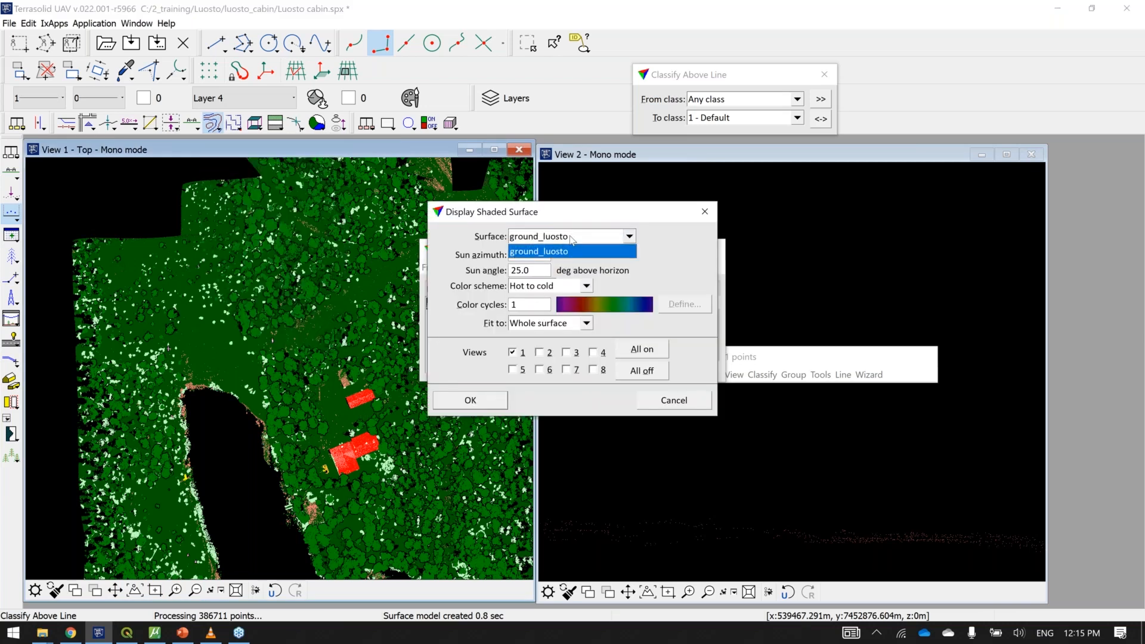
click(495, 401)
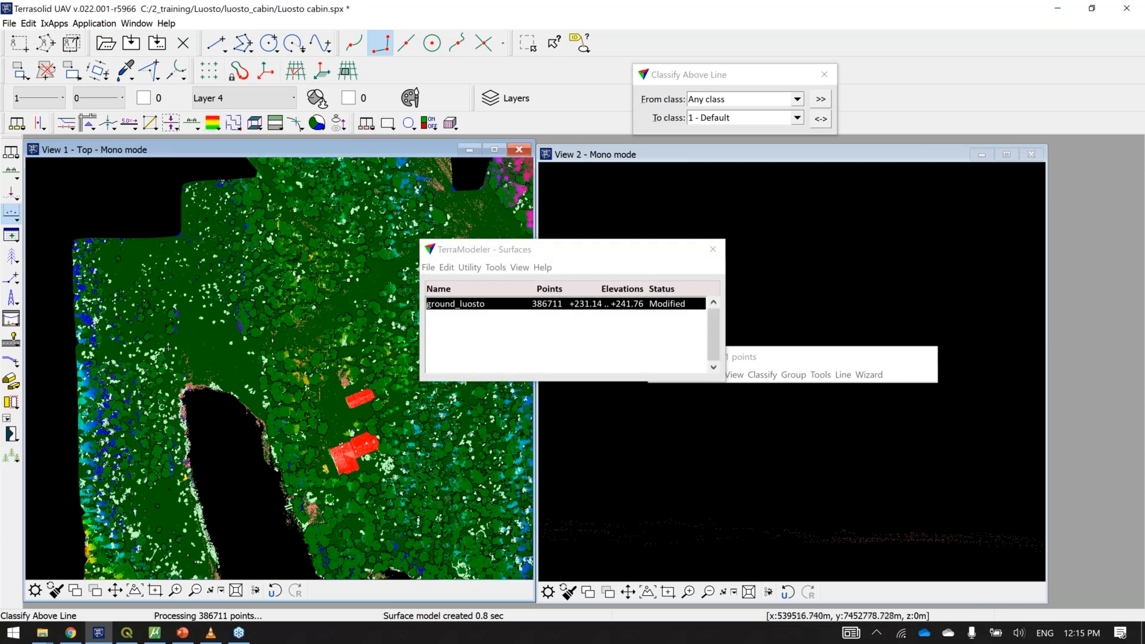
Step: Hide all point classes in view 1 so that only the shaded surface is drawn
click(733, 375)
click(755, 521)
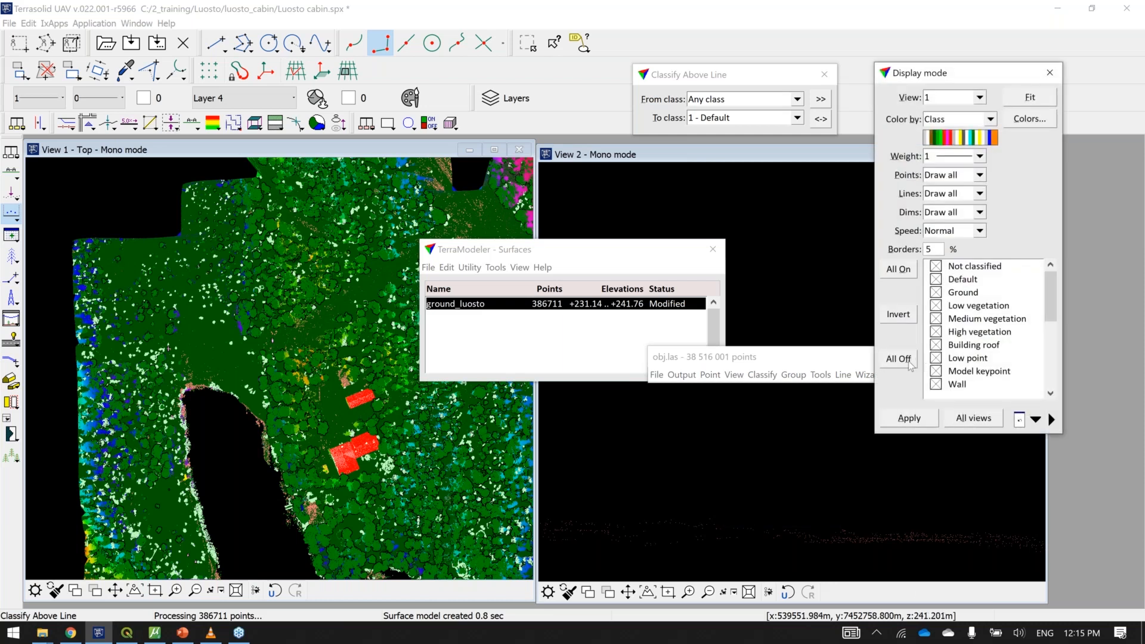
click(905, 360)
click(918, 421)
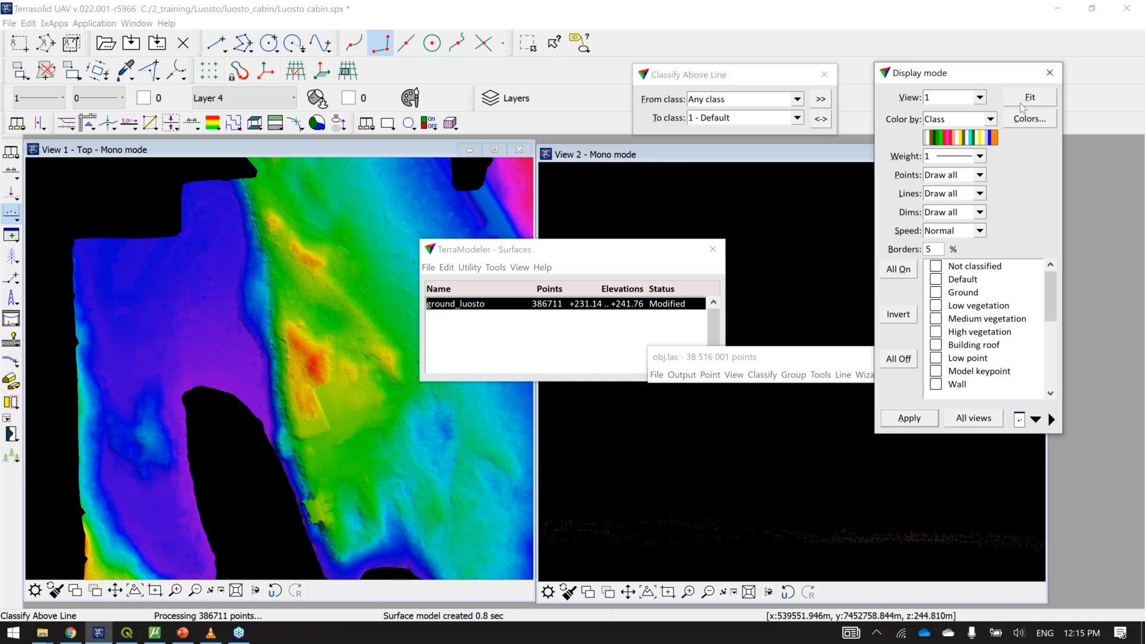
click(1049, 72)
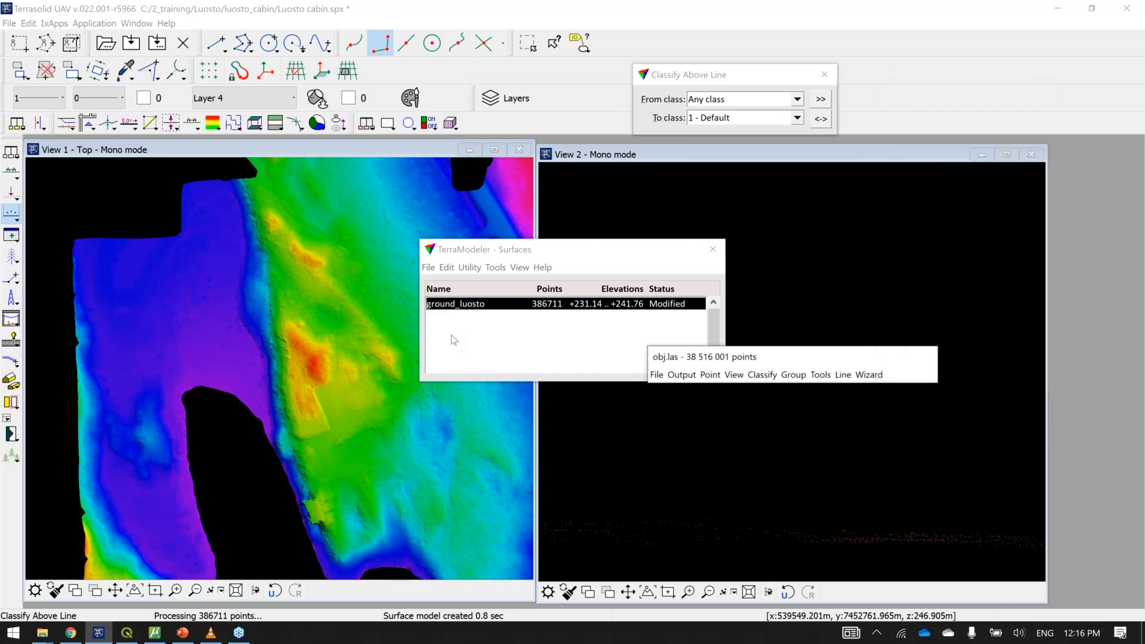
Step: Examine the shaded ground surface around the water area, its shoreline and the higher terrain beside it
click(356, 403)
middle_drag(357, 403, 299, 337)
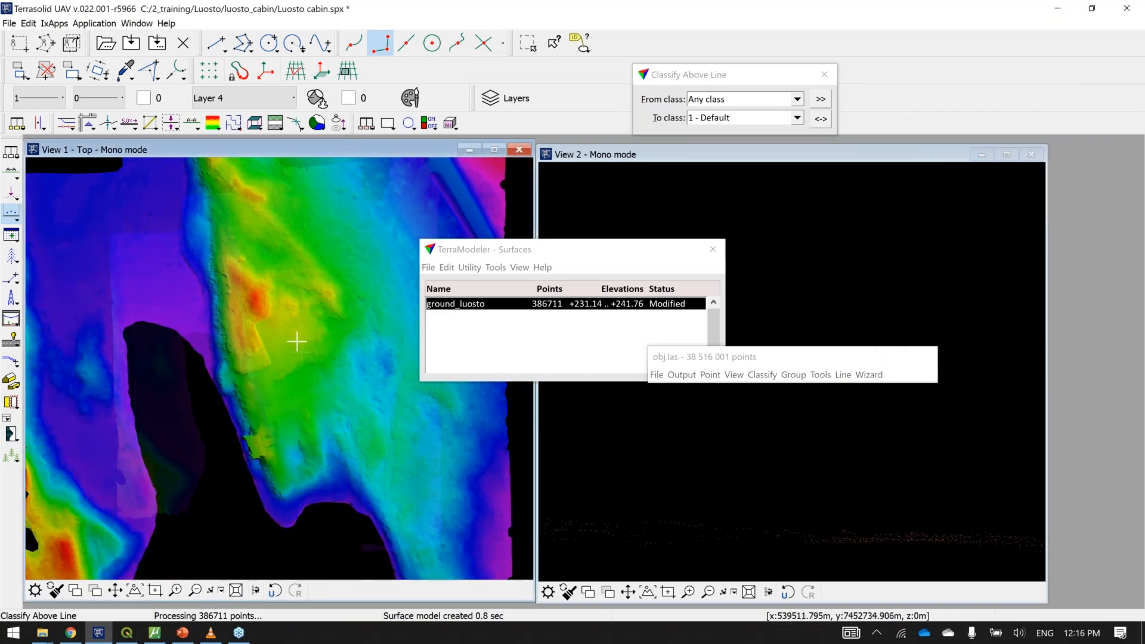
scroll(310, 369, down, 1)
scroll(313, 382, up, 1)
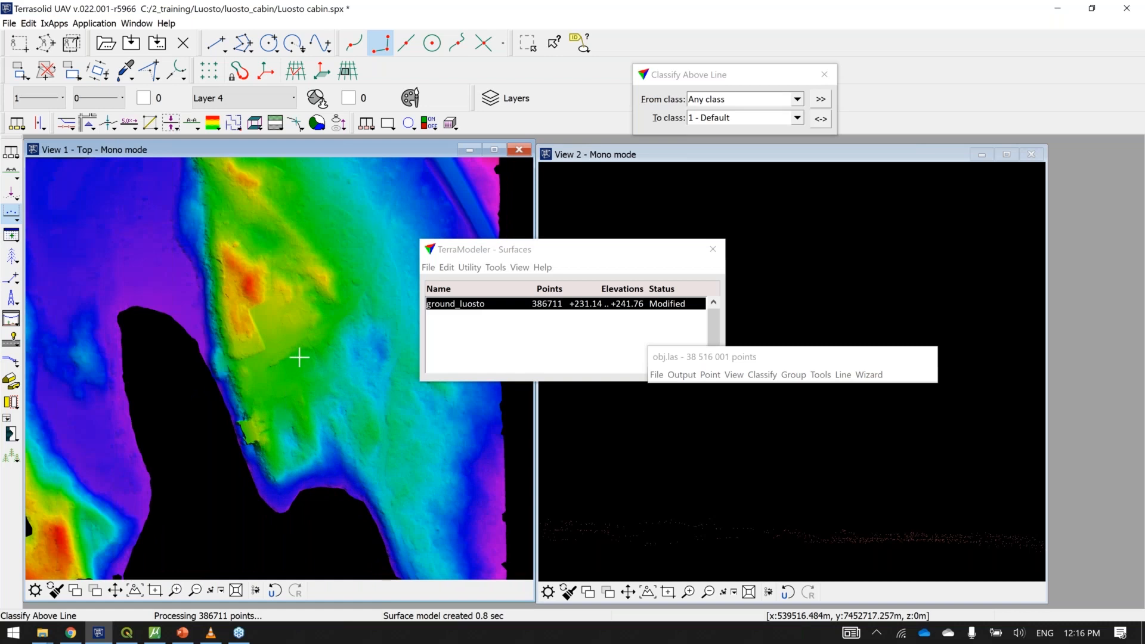
scroll(268, 334, up, 2)
middle_drag(287, 350, 396, 447)
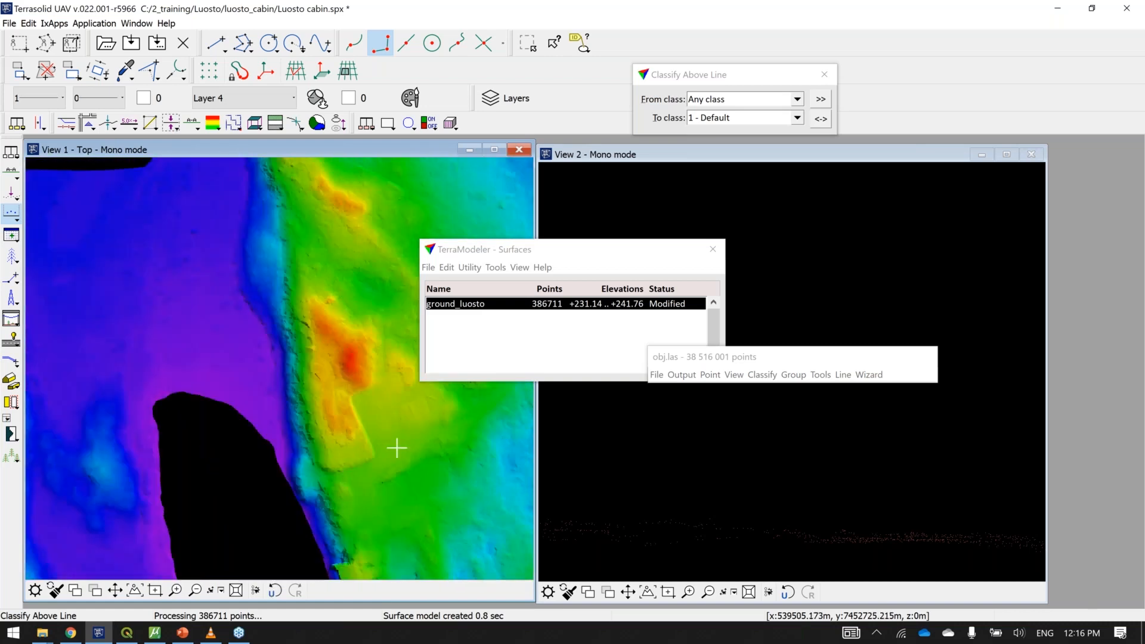
scroll(272, 381, up, 3)
scroll(271, 381, down, 3)
middle_drag(231, 376, 331, 321)
scroll(245, 409, up, 2)
scroll(244, 409, down, 1)
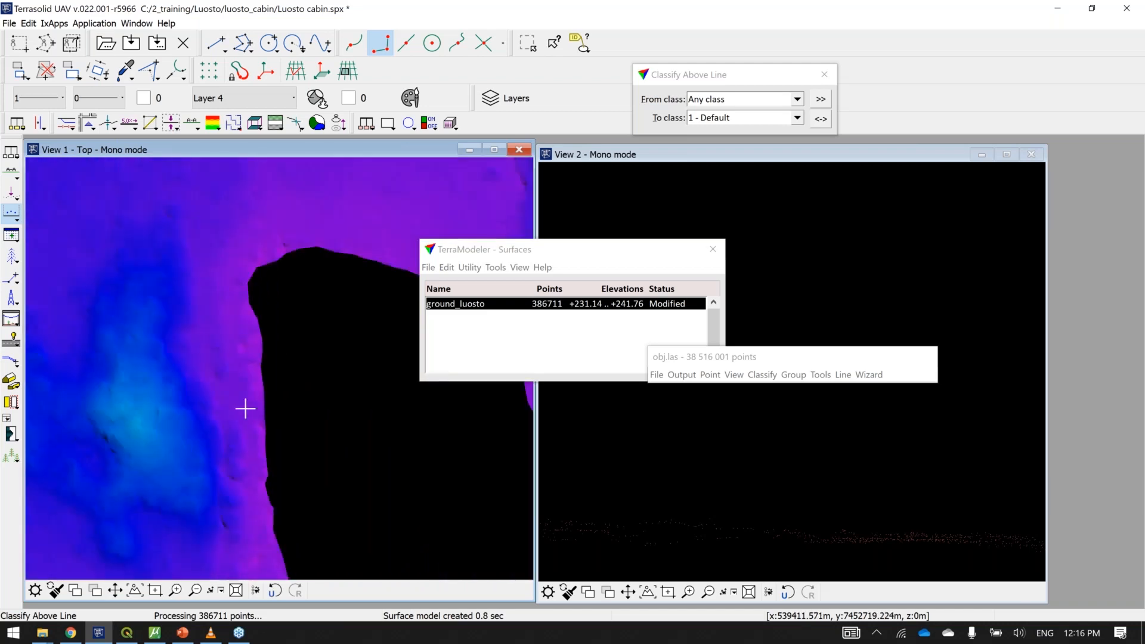
scroll(245, 409, down, 2)
middle_drag(416, 416, 300, 328)
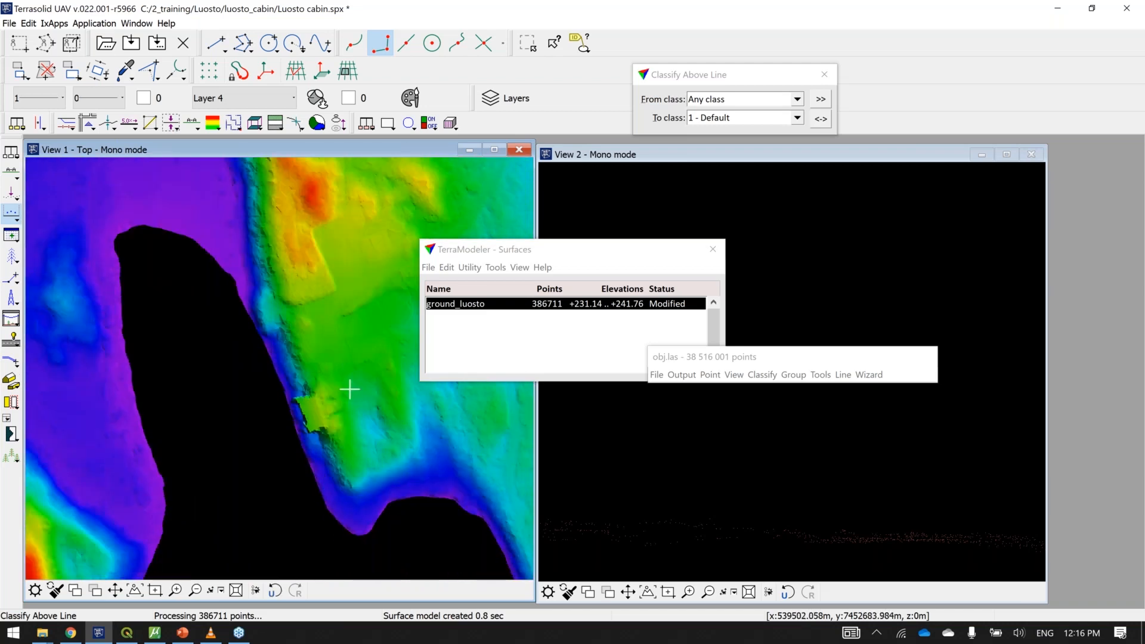
Step: Review the editing commands and the export formats available for the ground_luosto surface
click(446, 267)
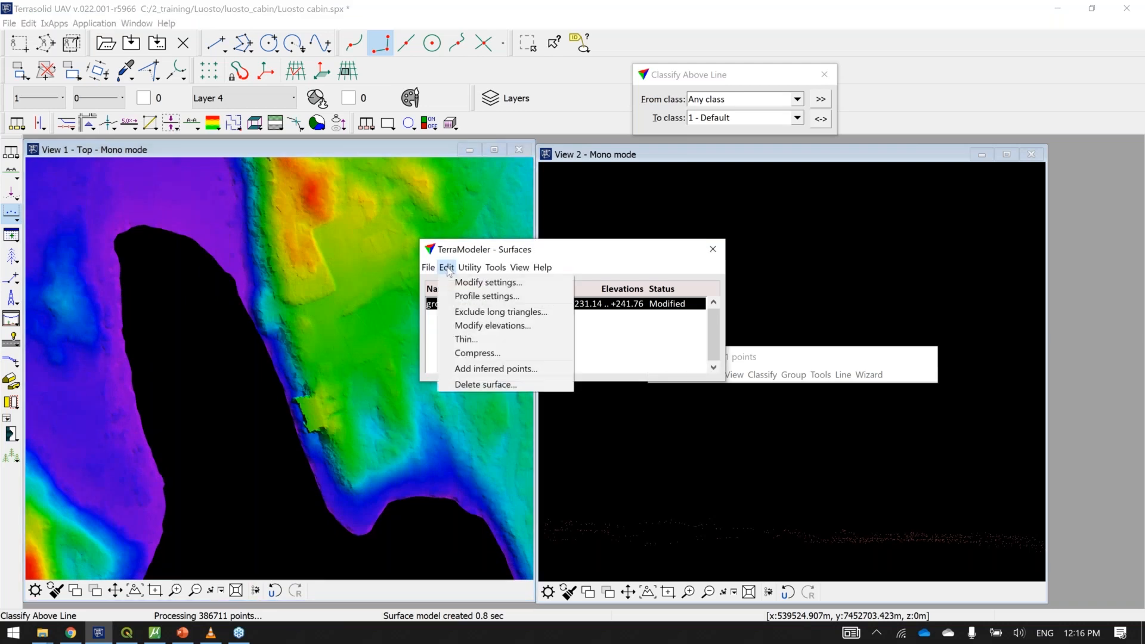
mouse_move(478, 269)
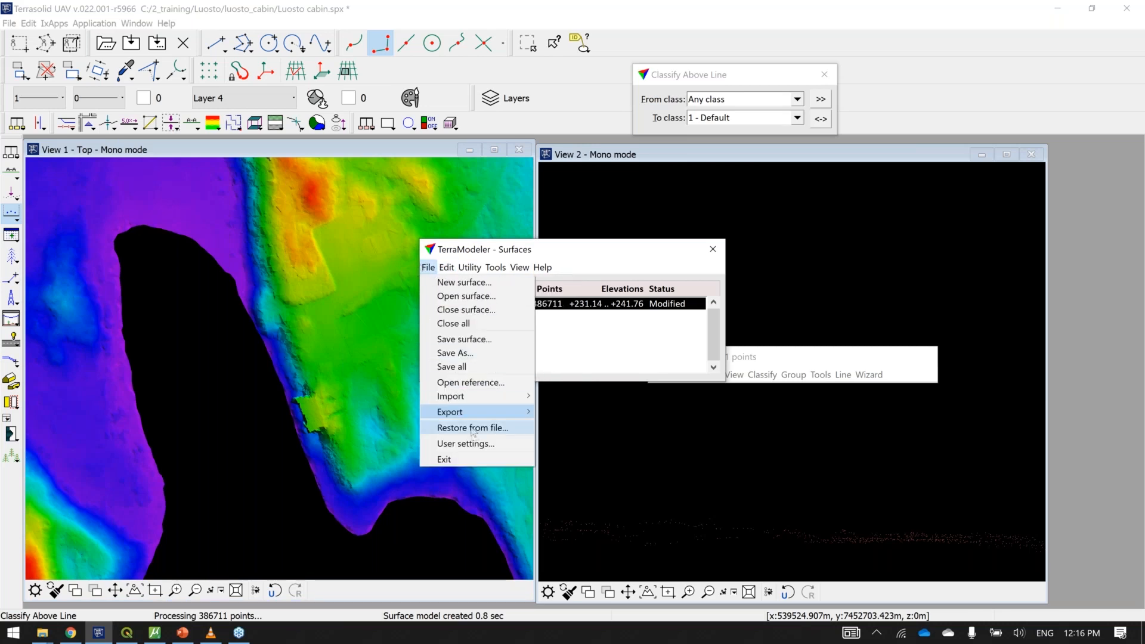
mouse_move(489, 417)
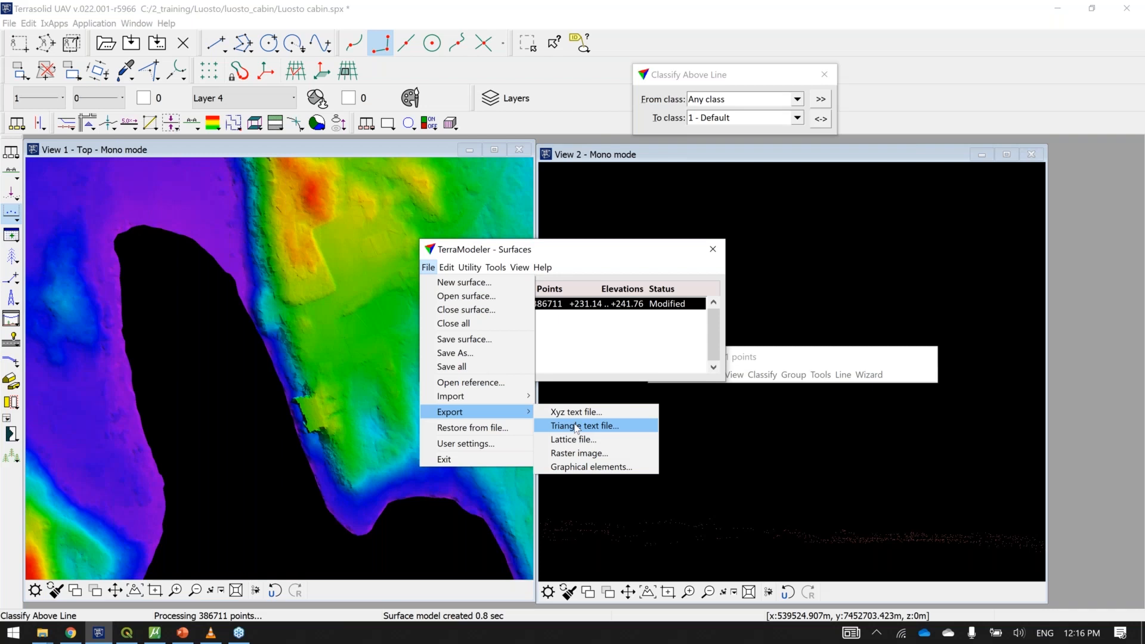
click(548, 253)
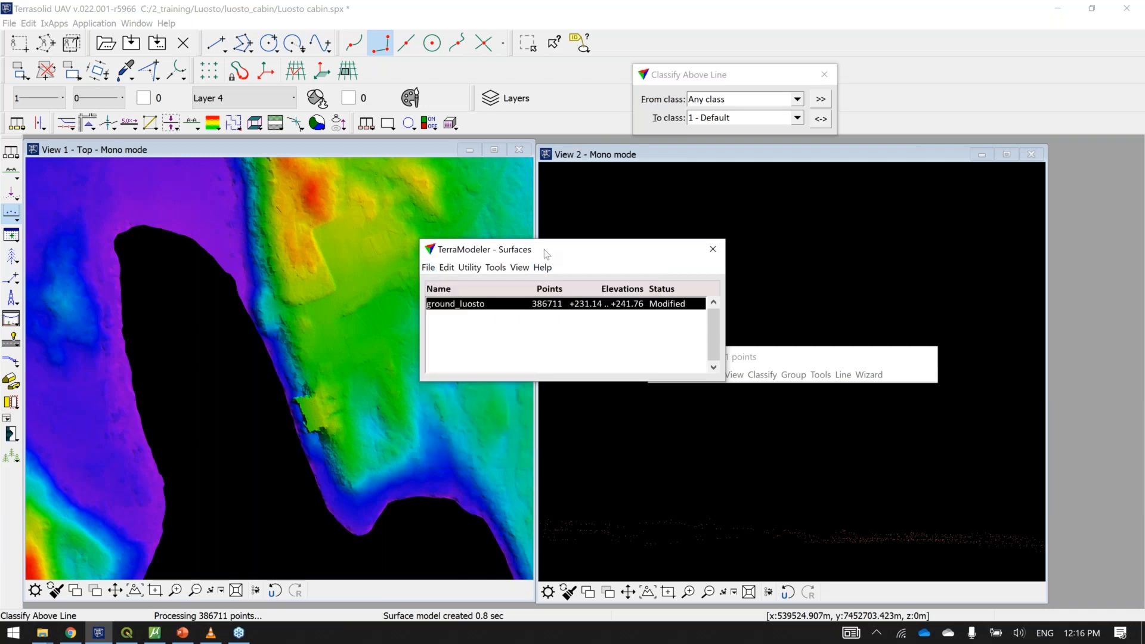
scroll(235, 411, down, 1)
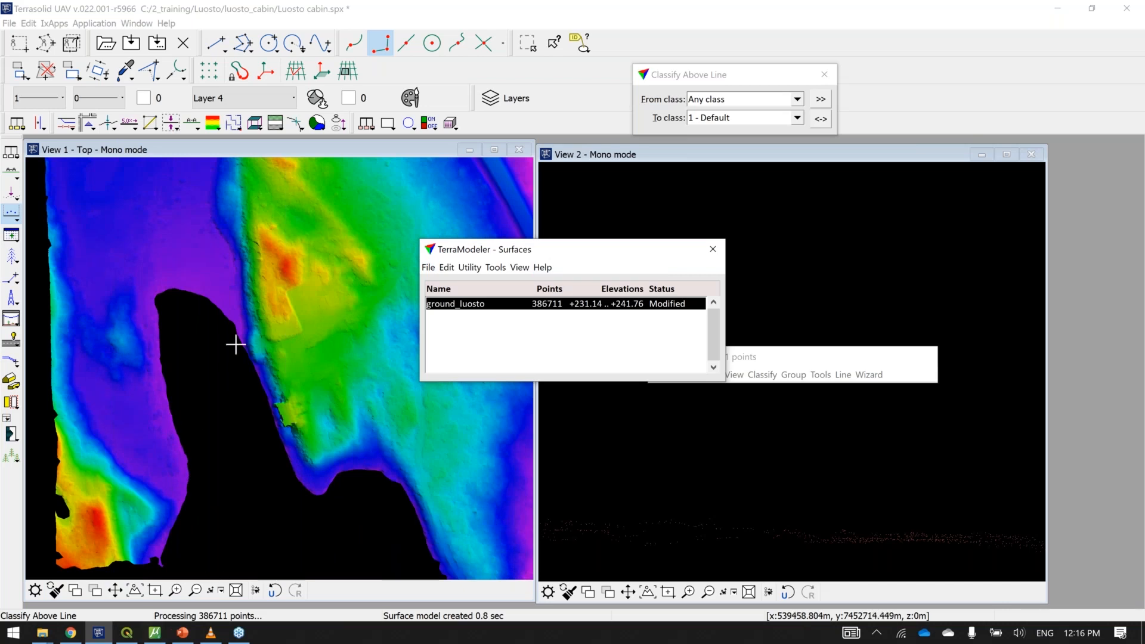
Step: Make Layer 6 visible and inspect its shoreline line against the ground surface's edge at the water
click(513, 99)
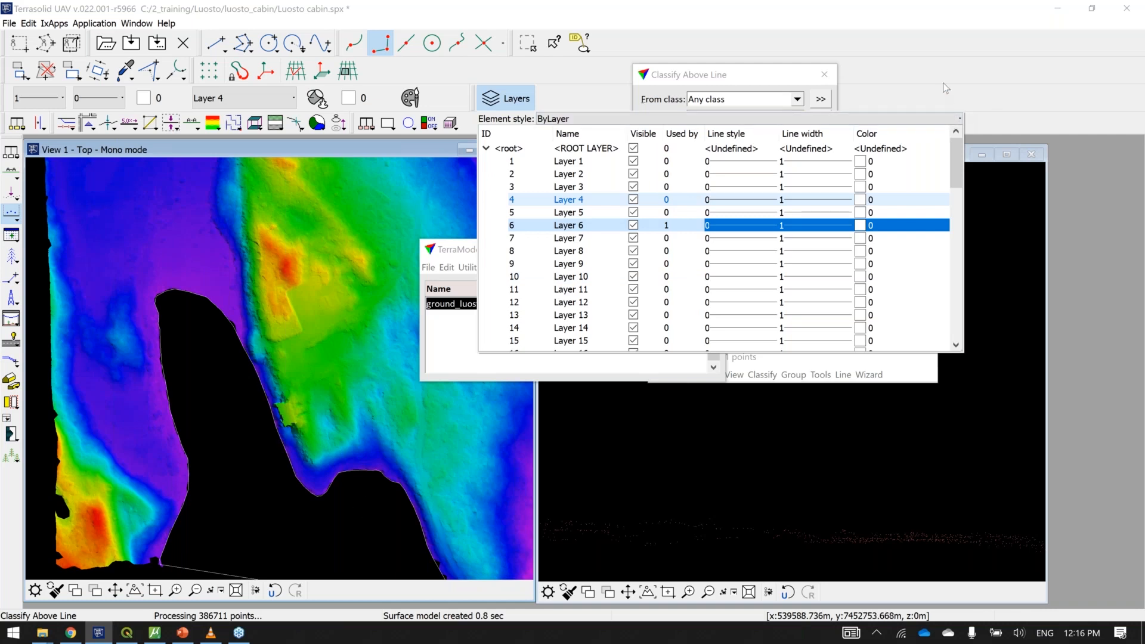
scroll(167, 357, up, 5)
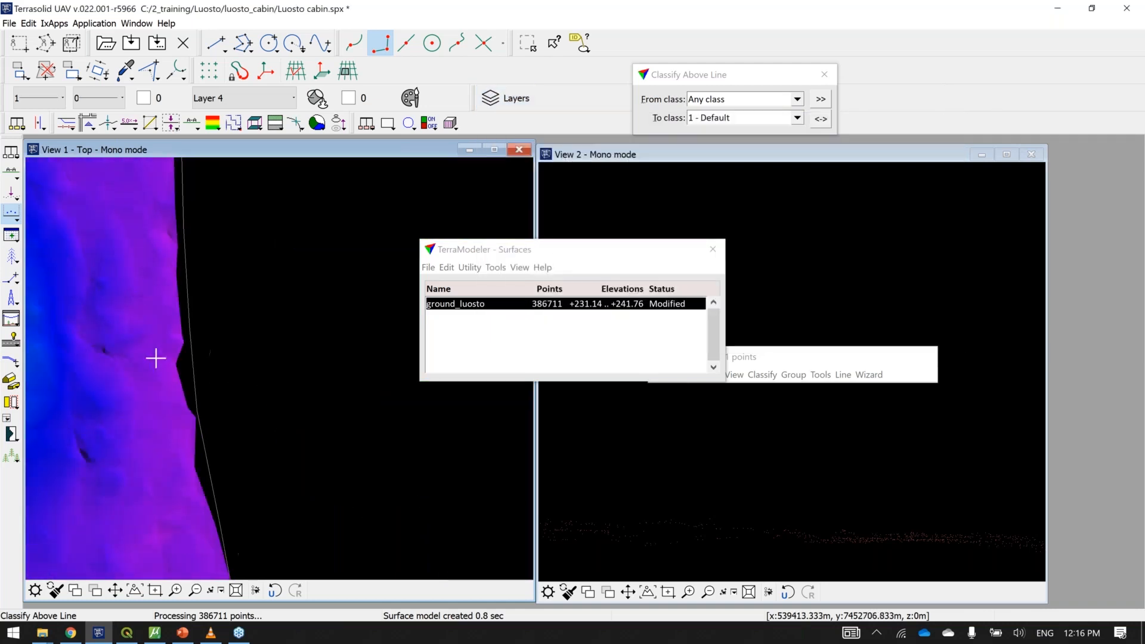
scroll(155, 358, down, 2)
scroll(155, 358, up, 2)
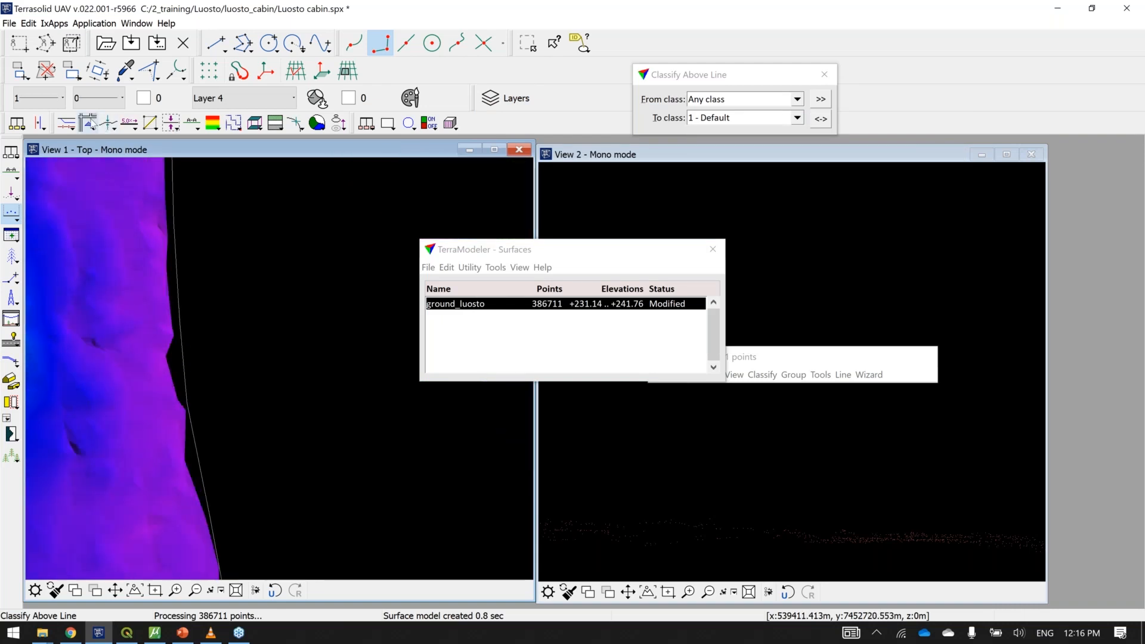
Step: Select the shoreline line element that runs along the water's edge
click(89, 123)
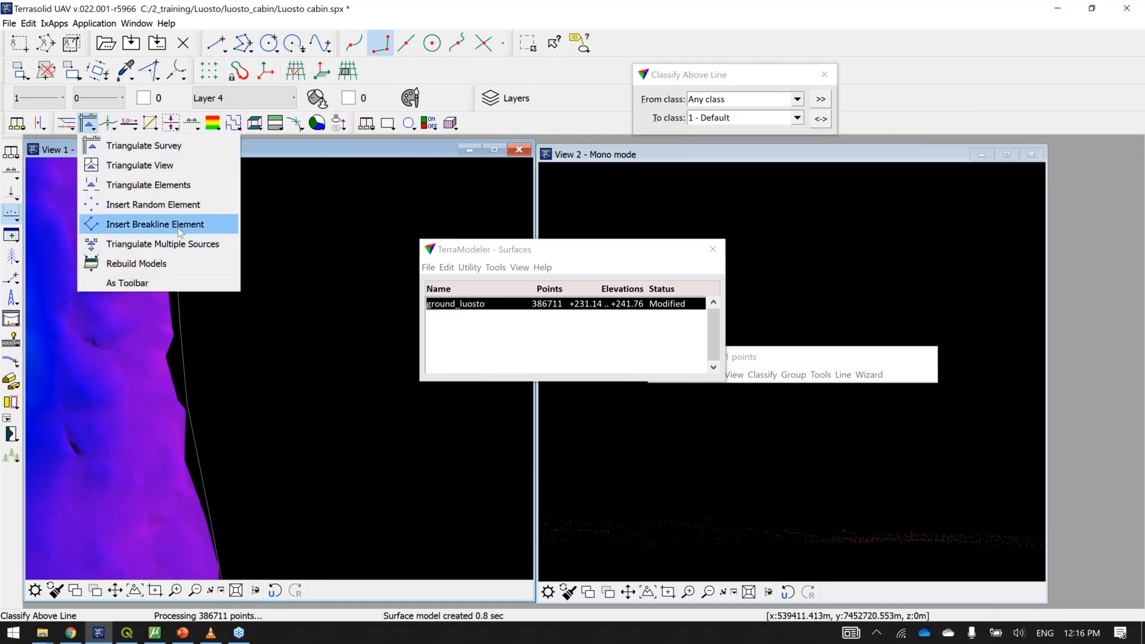
click(555, 72)
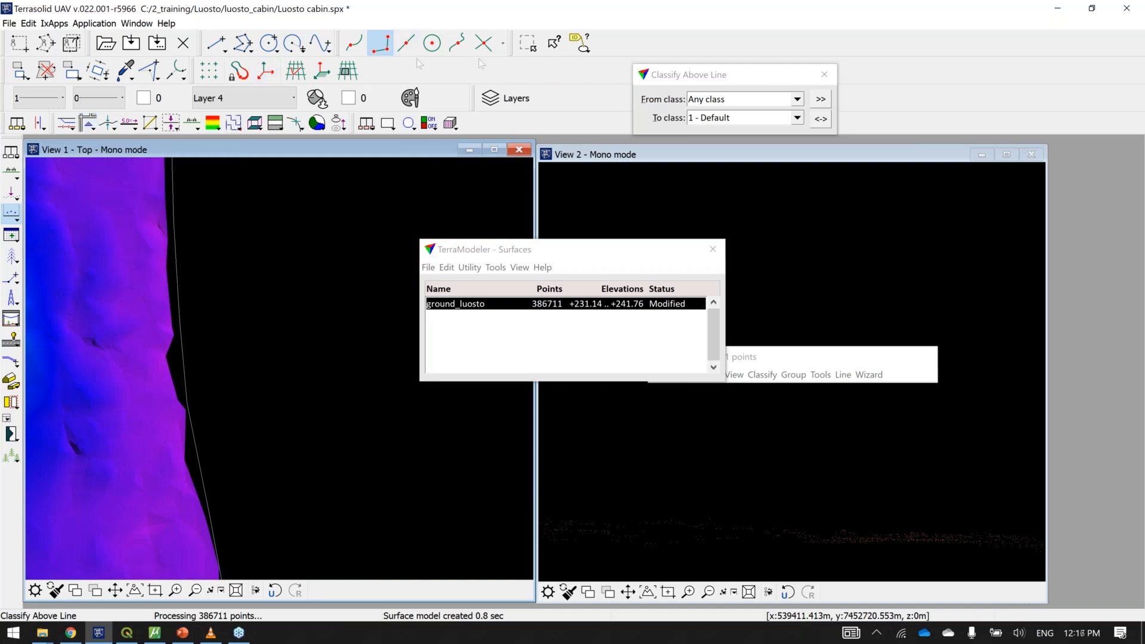
click(519, 52)
click(179, 266)
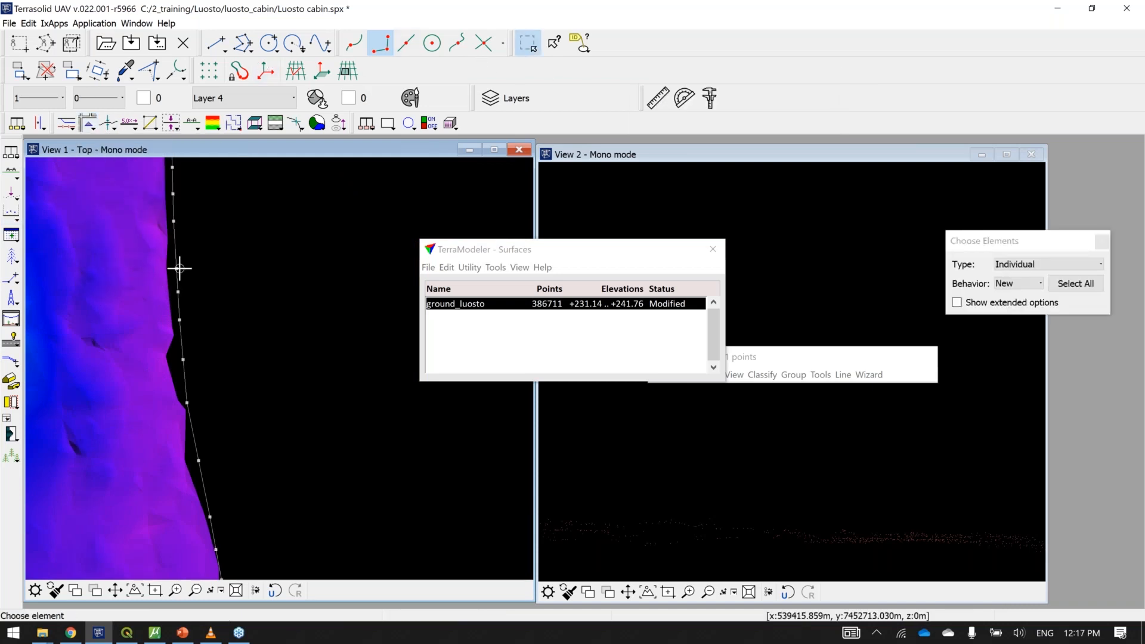
Step: Set up Insert Breakline Element for the selected shoreline as a hard breakline, generating points along it every 5 m
click(89, 124)
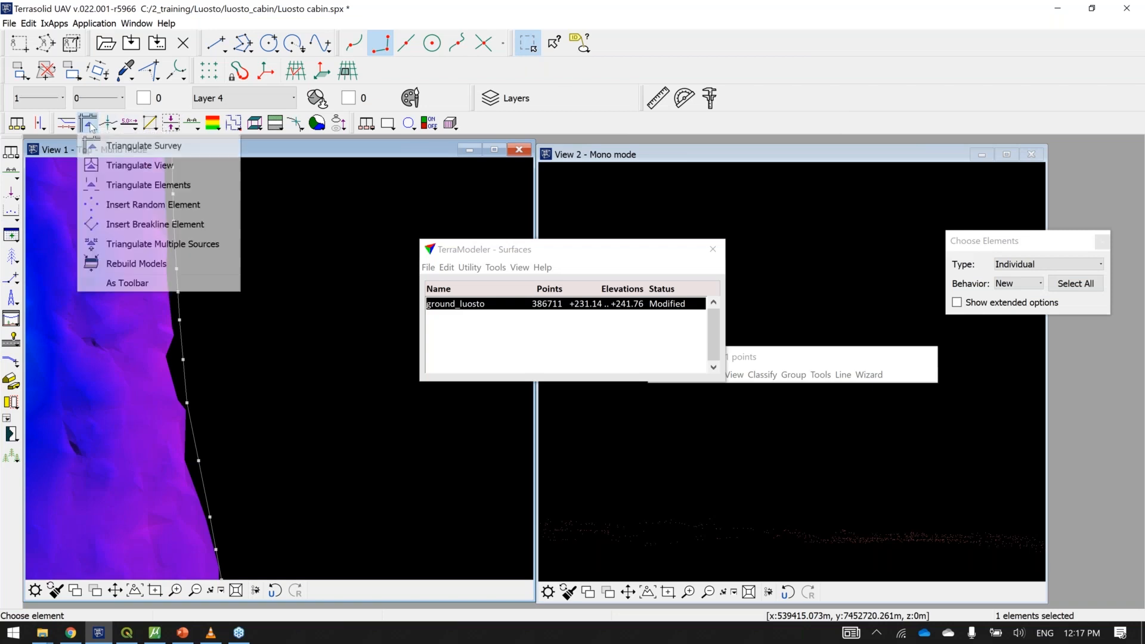
click(170, 224)
drag(263, 284, 423, 275)
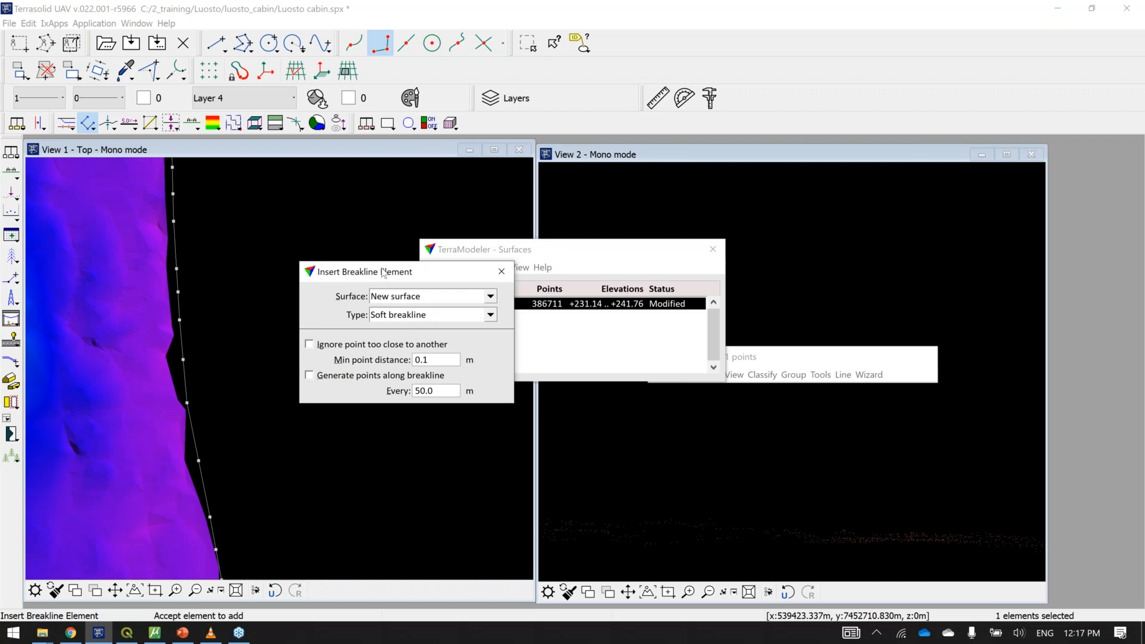
click(421, 316)
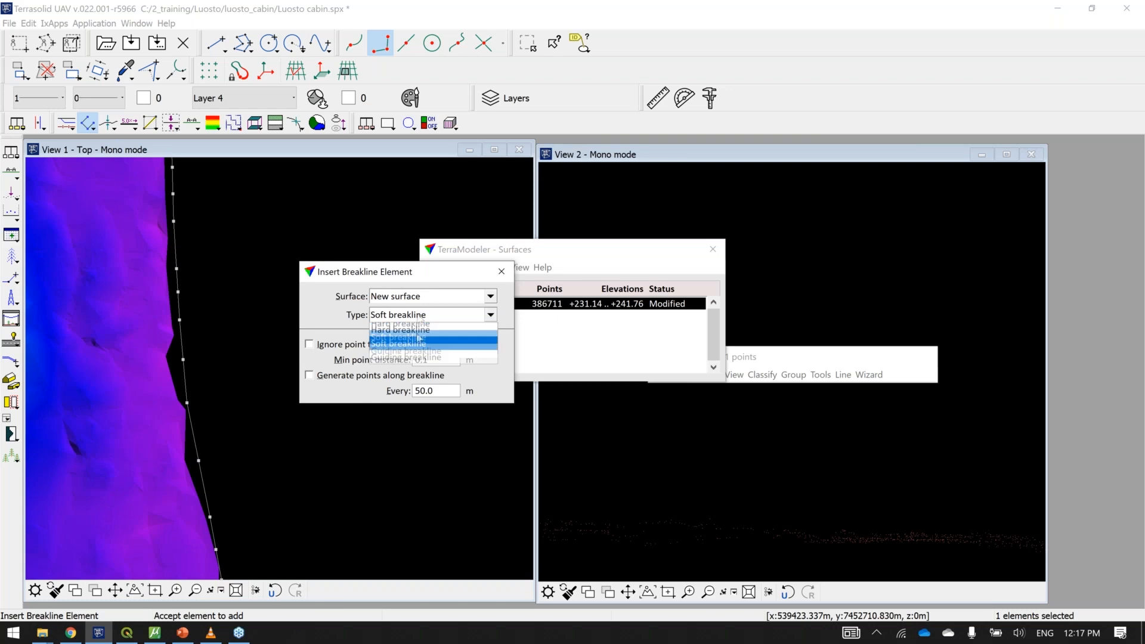
click(424, 335)
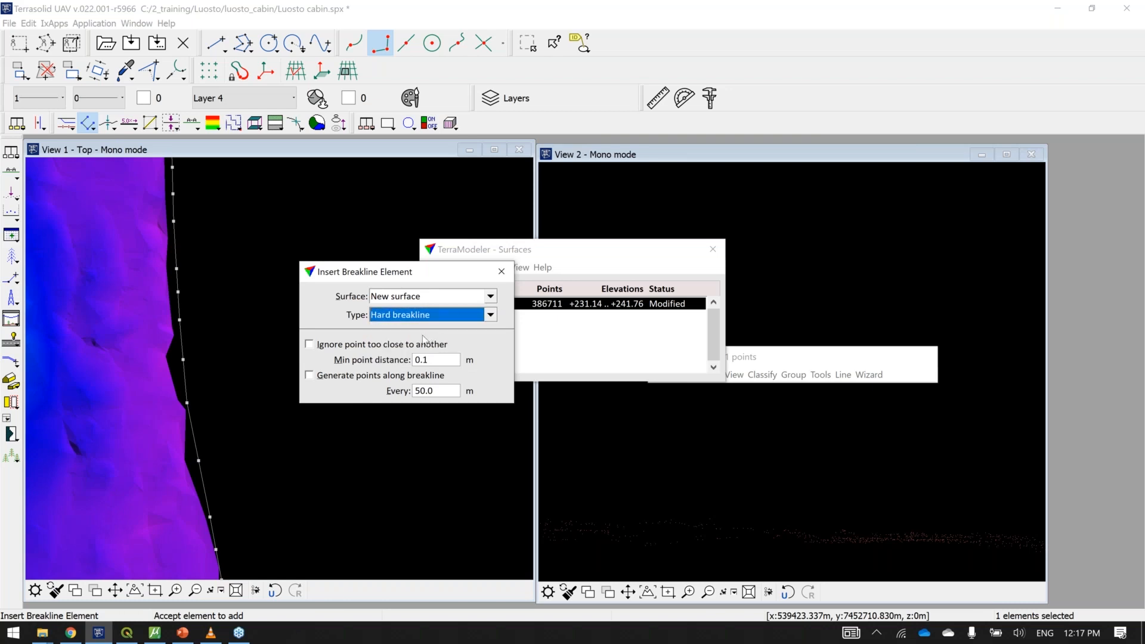
click(310, 376)
key(Tab)
text(5)
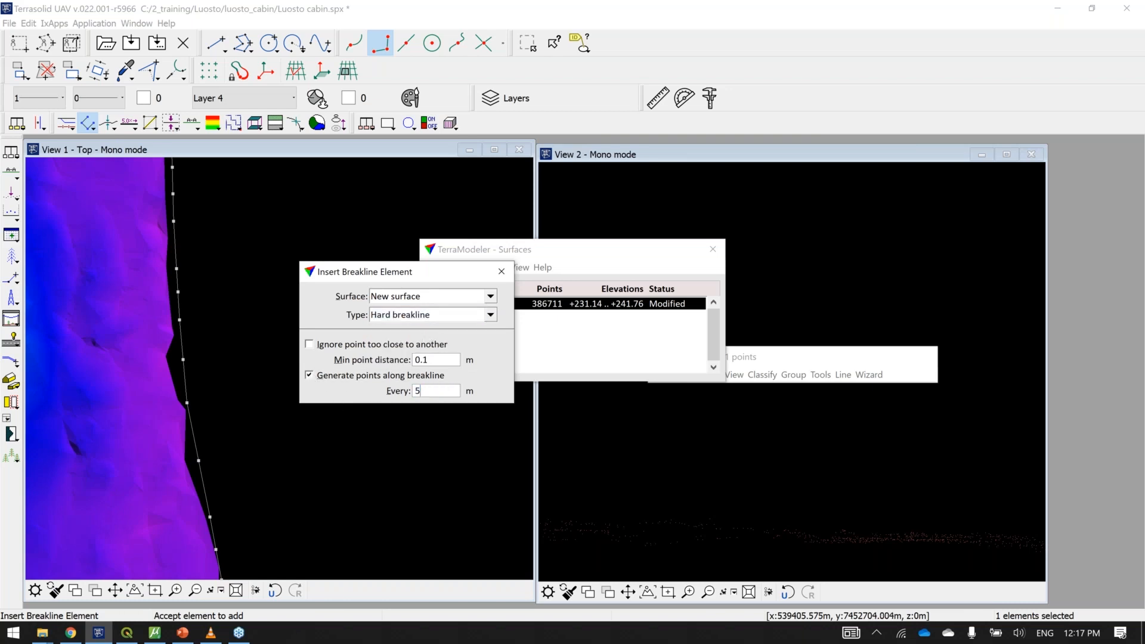
click(235, 386)
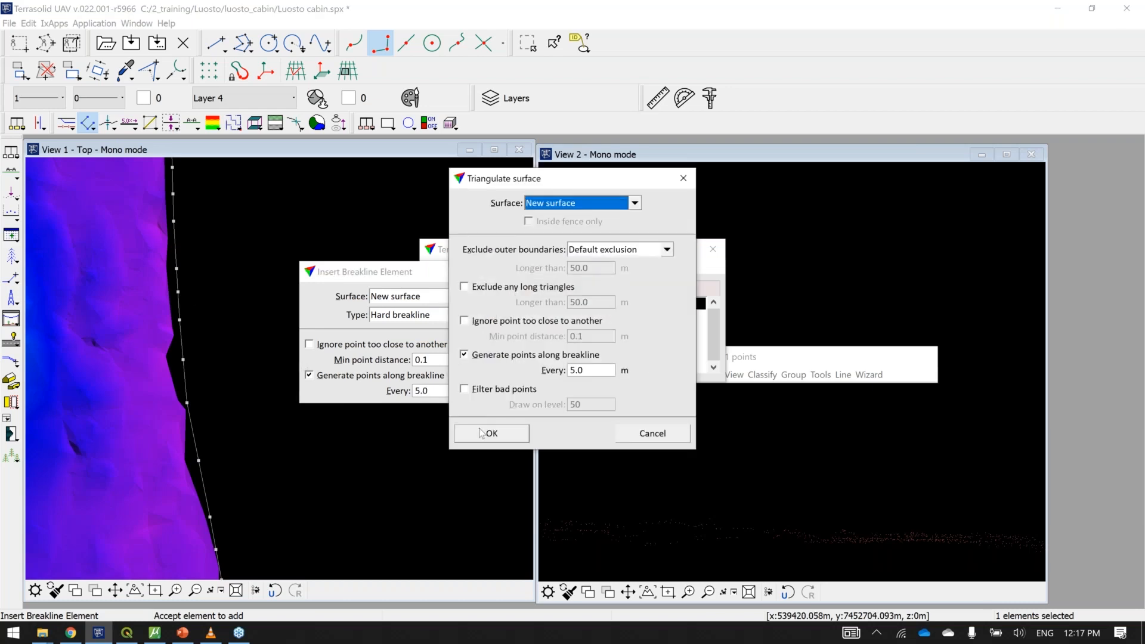
click(482, 432)
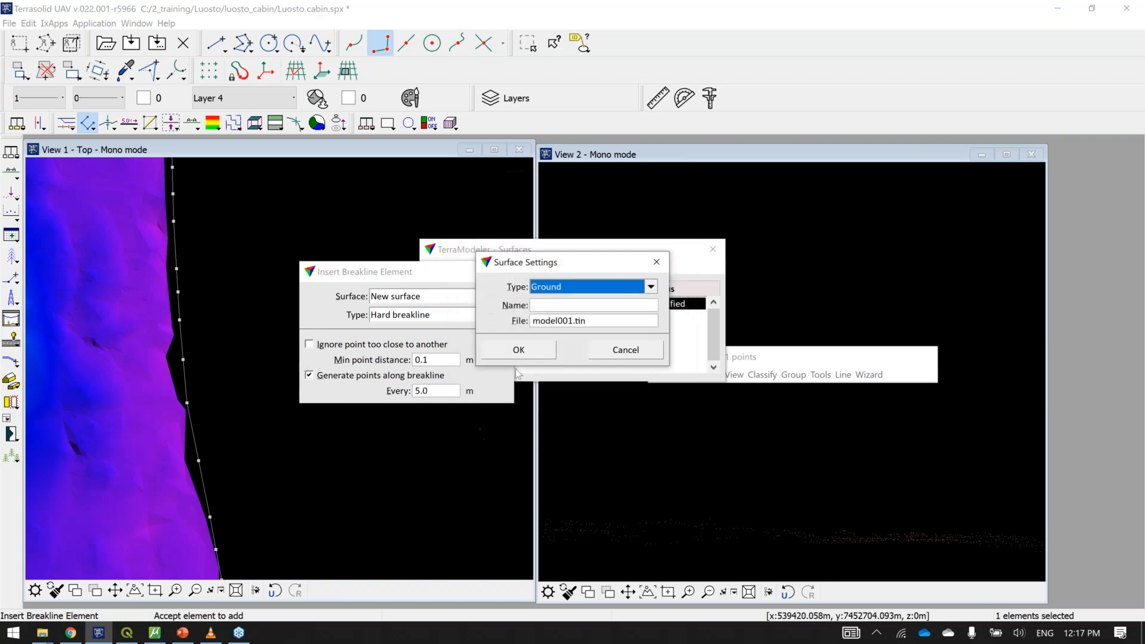
click(620, 288)
click(620, 298)
click(657, 262)
Step: Accept the shoreline breakline and triangulate it into ground_luosto with default outer boundary exclusion and breakline points every 5.0 m
click(238, 419)
click(584, 204)
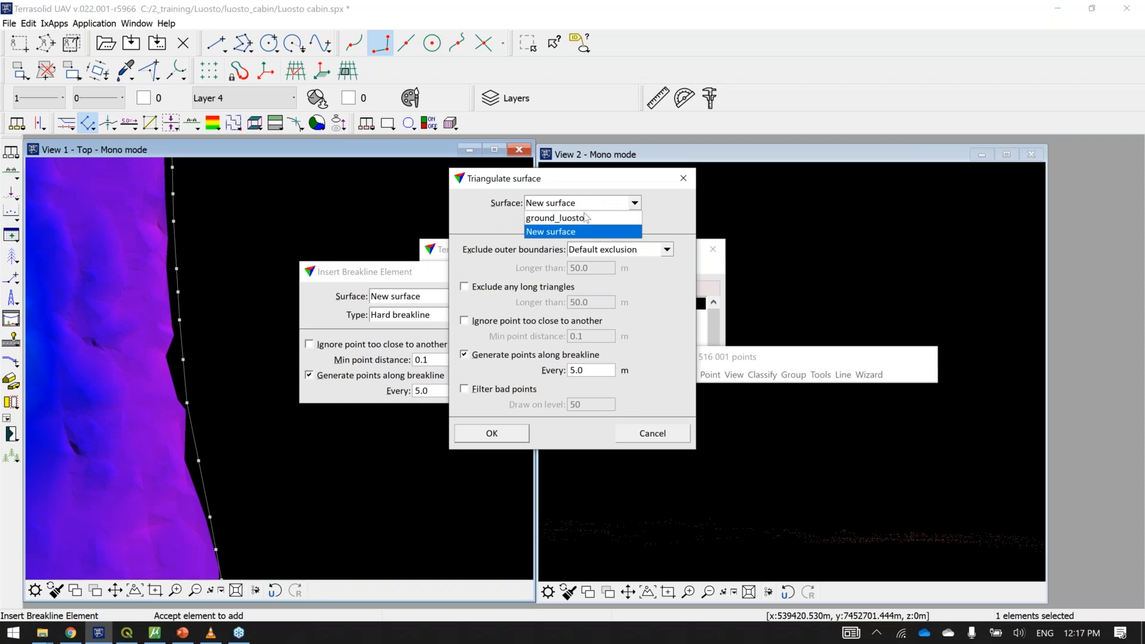
click(575, 216)
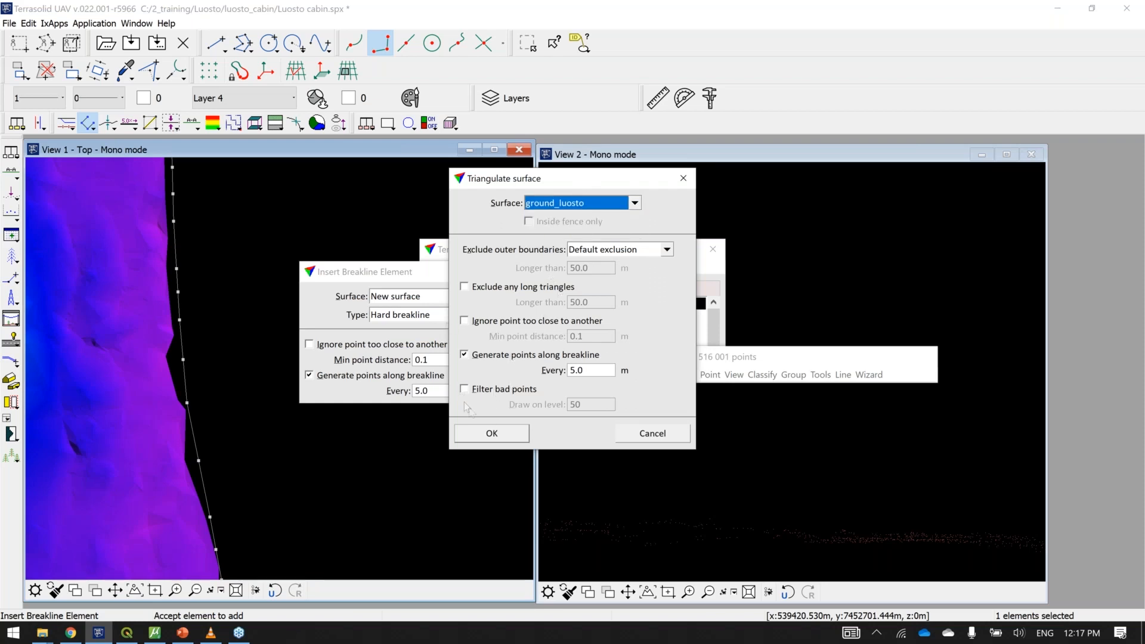
click(495, 435)
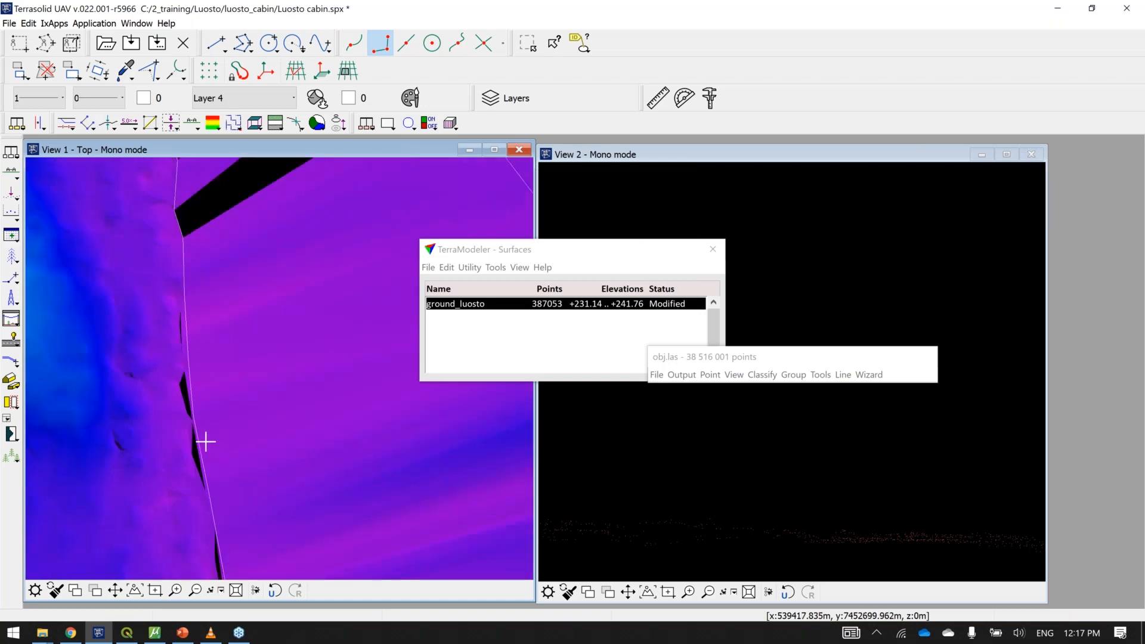
Step: Inspect the retriangulated ground_luosto surface along the shoreline breakline and across the water area
scroll(205, 442, down, 2)
scroll(360, 301, up, 5)
scroll(327, 386, down, 4)
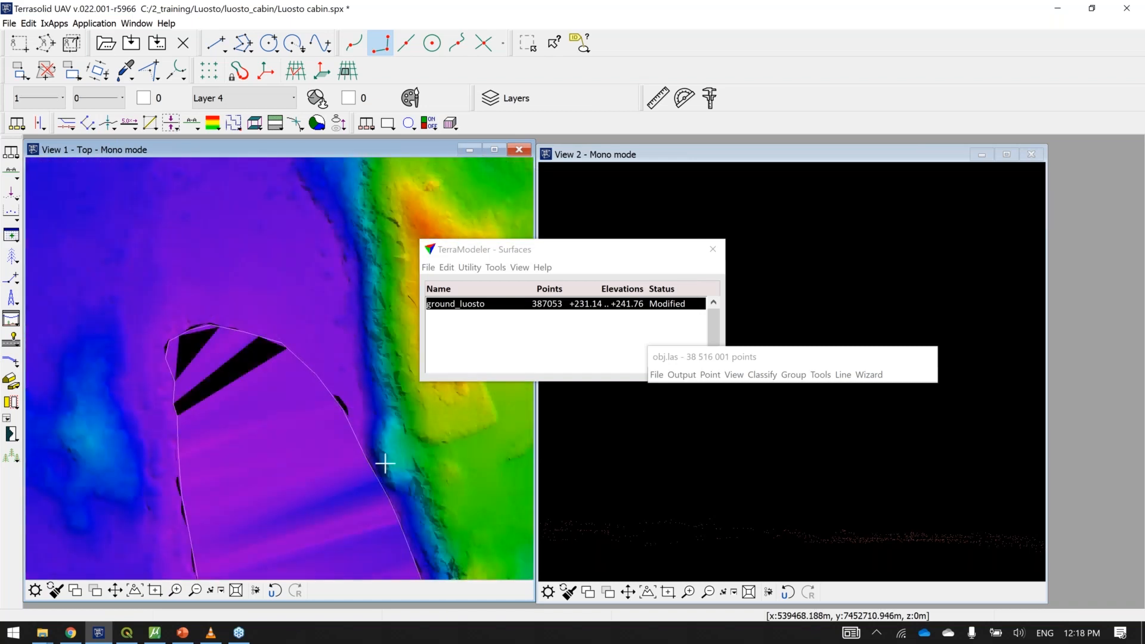
scroll(385, 462, up, 5)
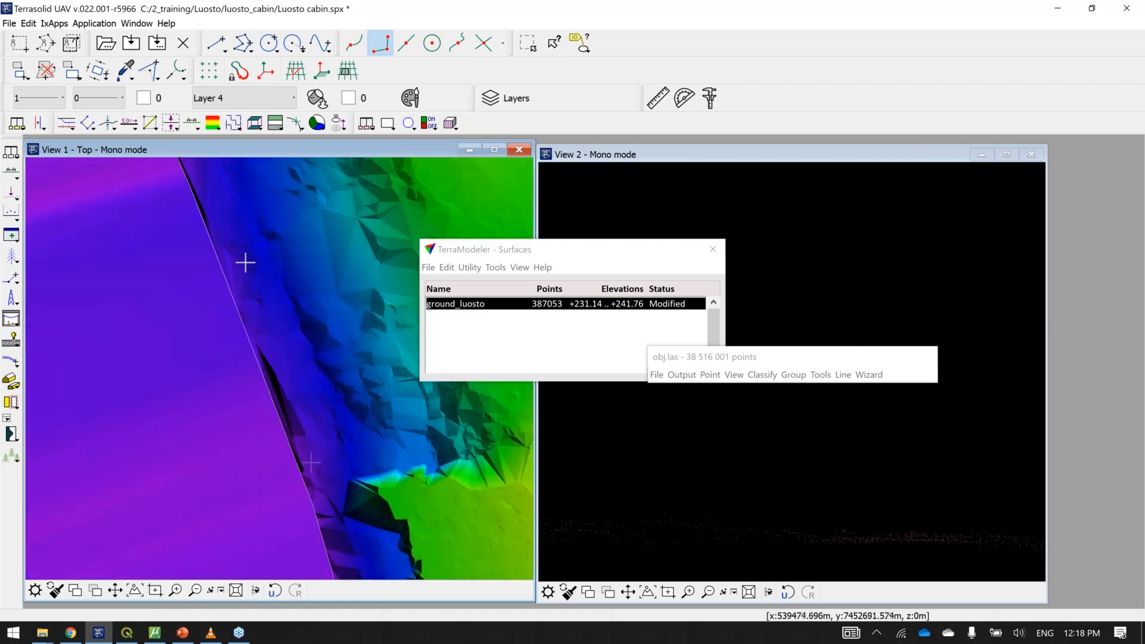
middle_drag(280, 389, 196, 198)
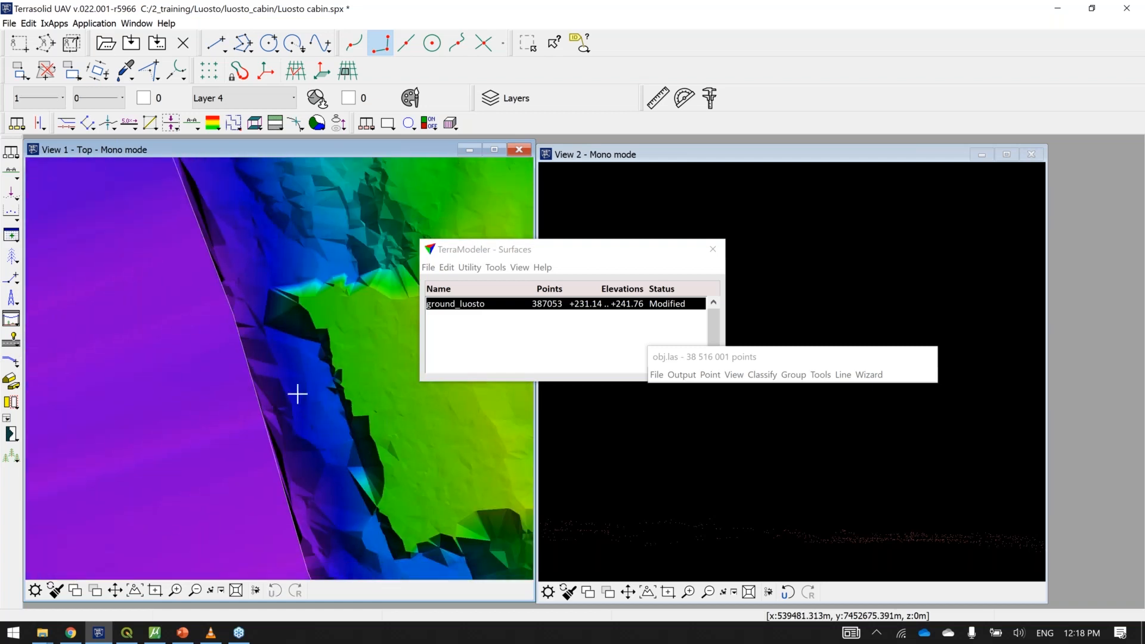
Step: Place an orthogonal rectangular block over most of the ground surface, taking in the shoreline and the upper part of the water area
scroll(296, 394, down, 2)
scroll(370, 529, down, 1)
scroll(378, 462, down, 1)
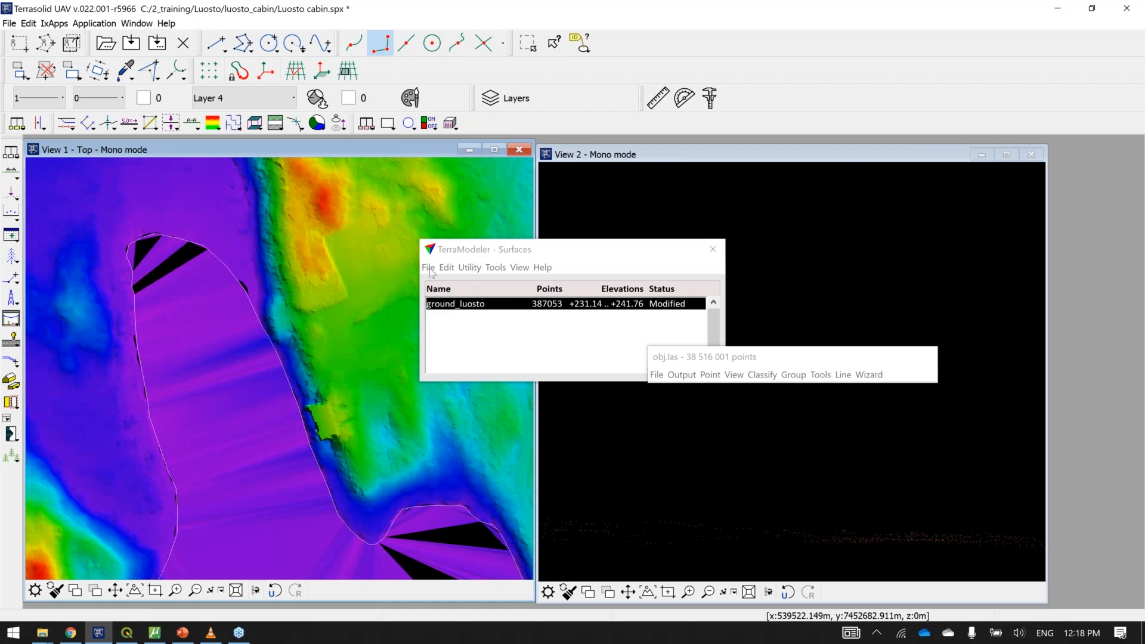
click(429, 267)
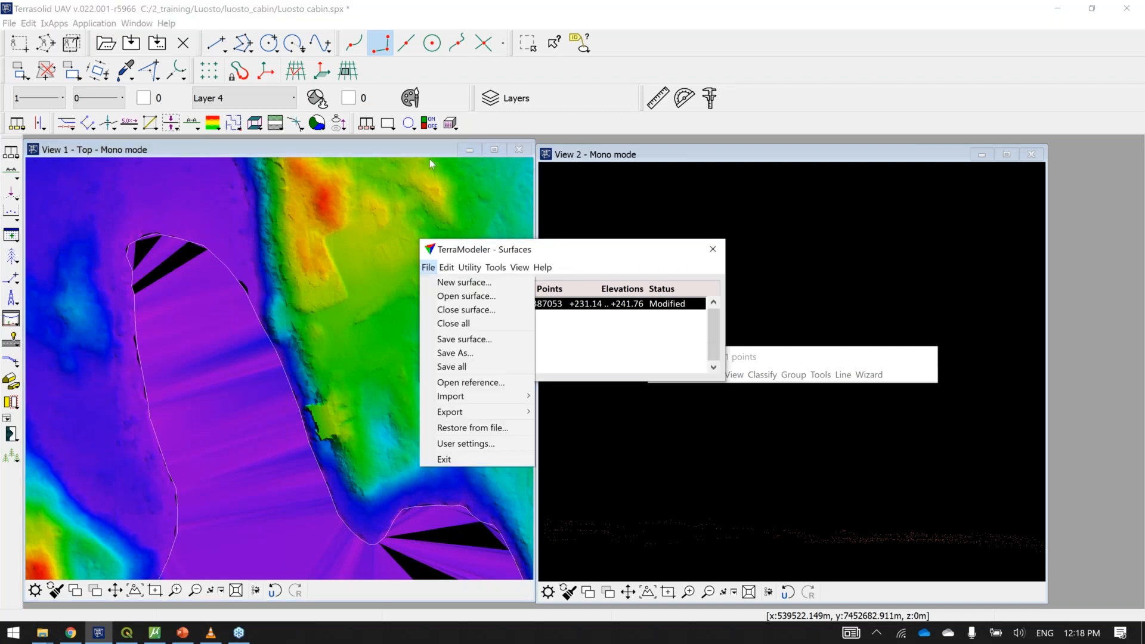
click(412, 146)
scroll(280, 253, down, 2)
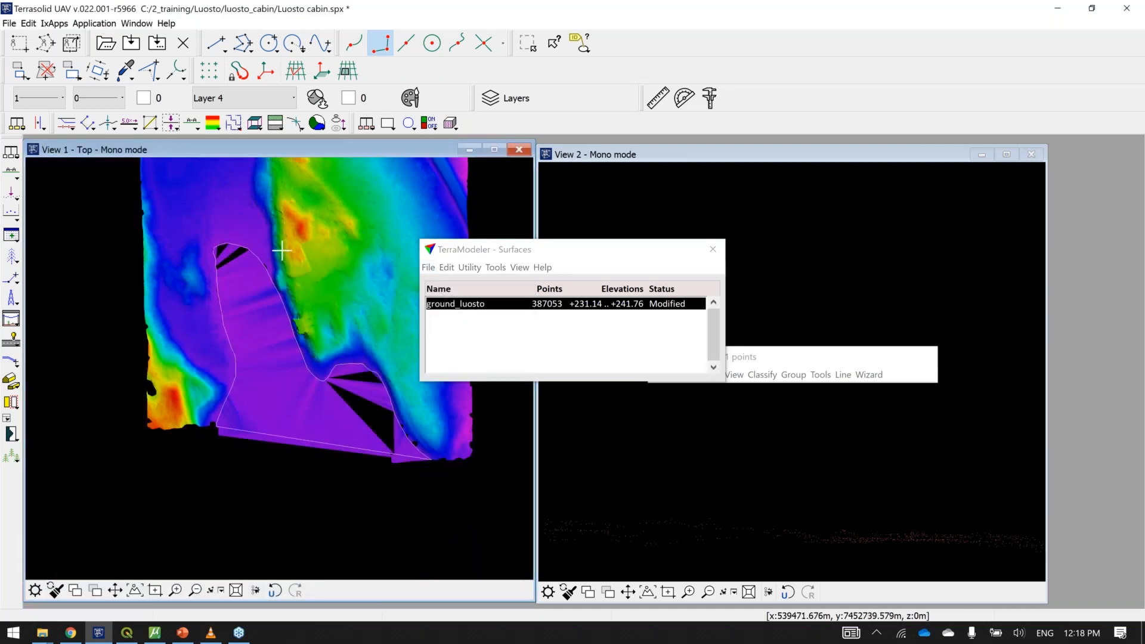
middle_drag(280, 253, 231, 382)
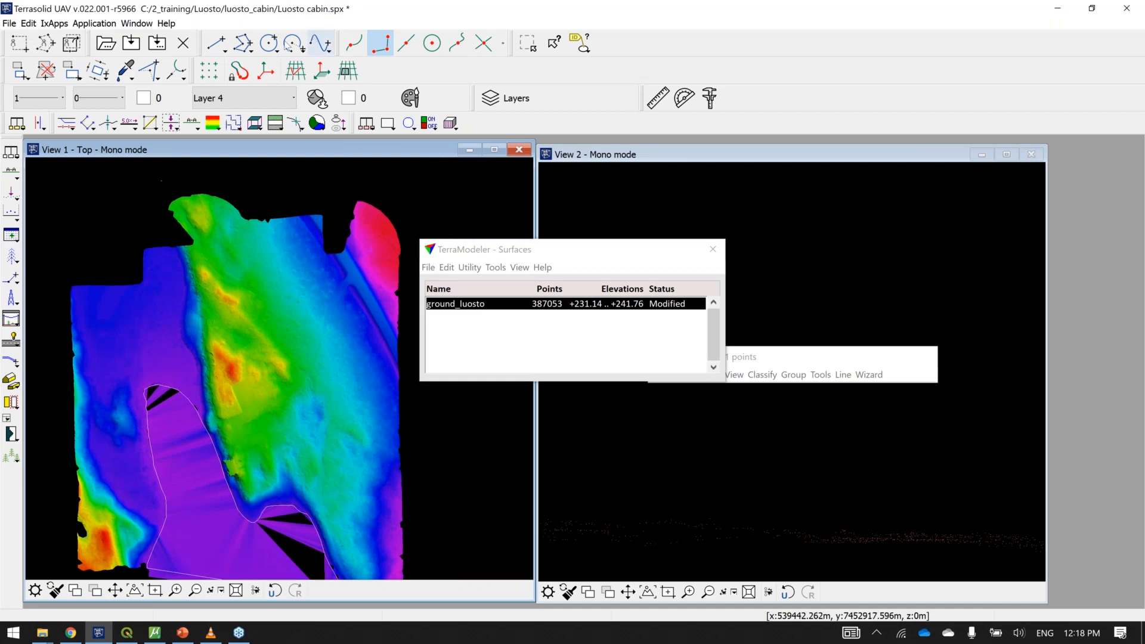
click(242, 45)
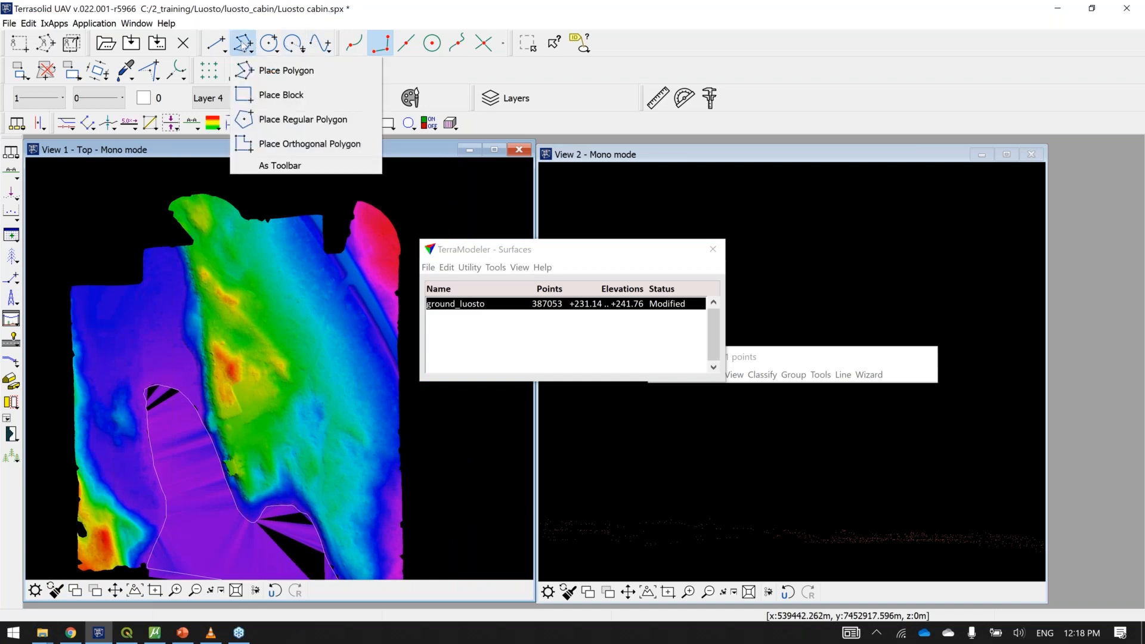
click(263, 97)
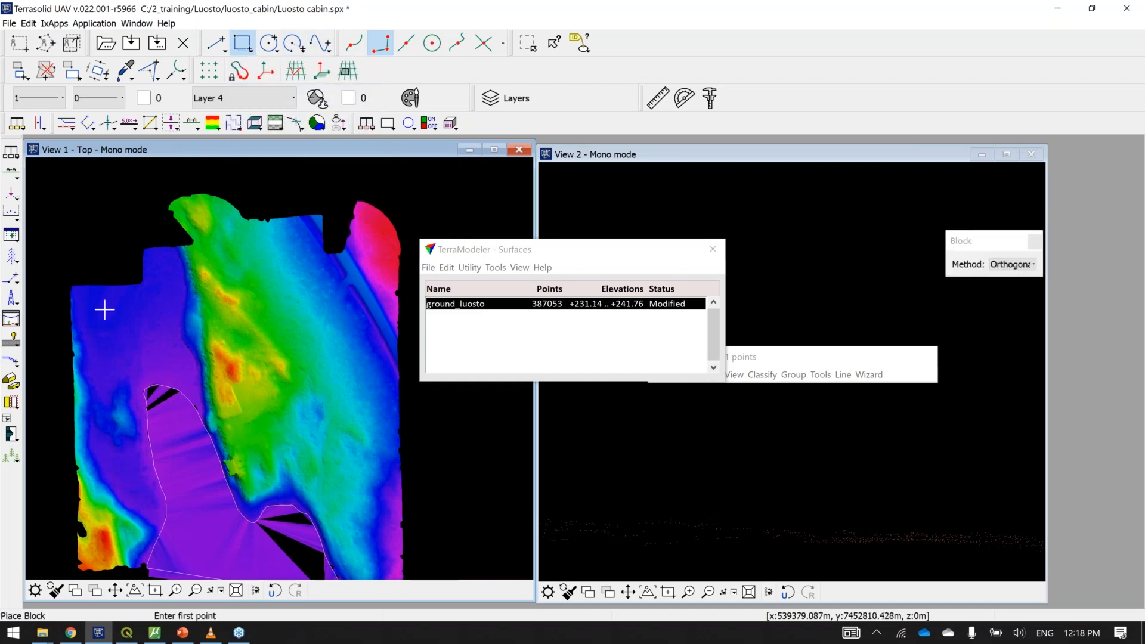
click(93, 306)
click(383, 533)
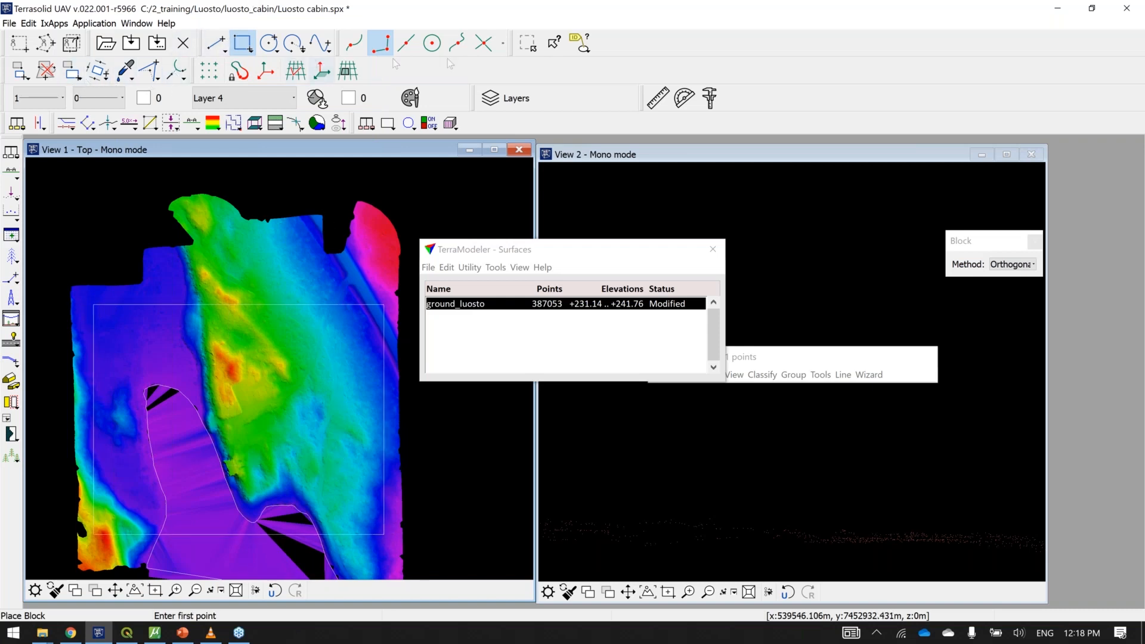
Step: Select the drawn rectangle and set up a lattice export of ground_luosto for Selected rectangle(s) in GeoTIFF float format
click(527, 43)
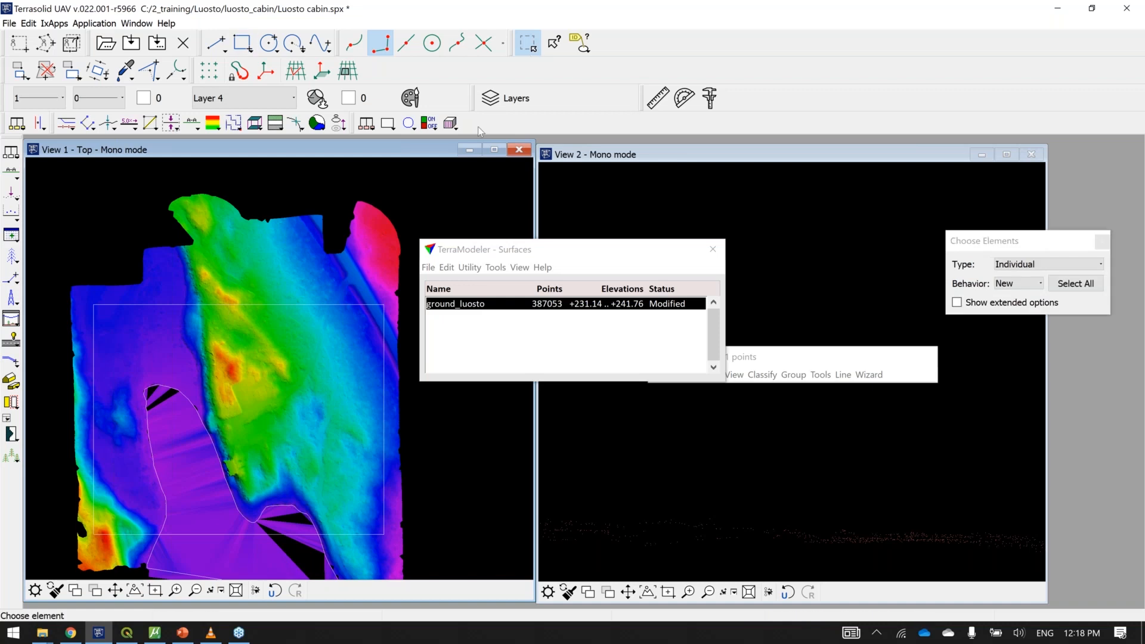
click(308, 304)
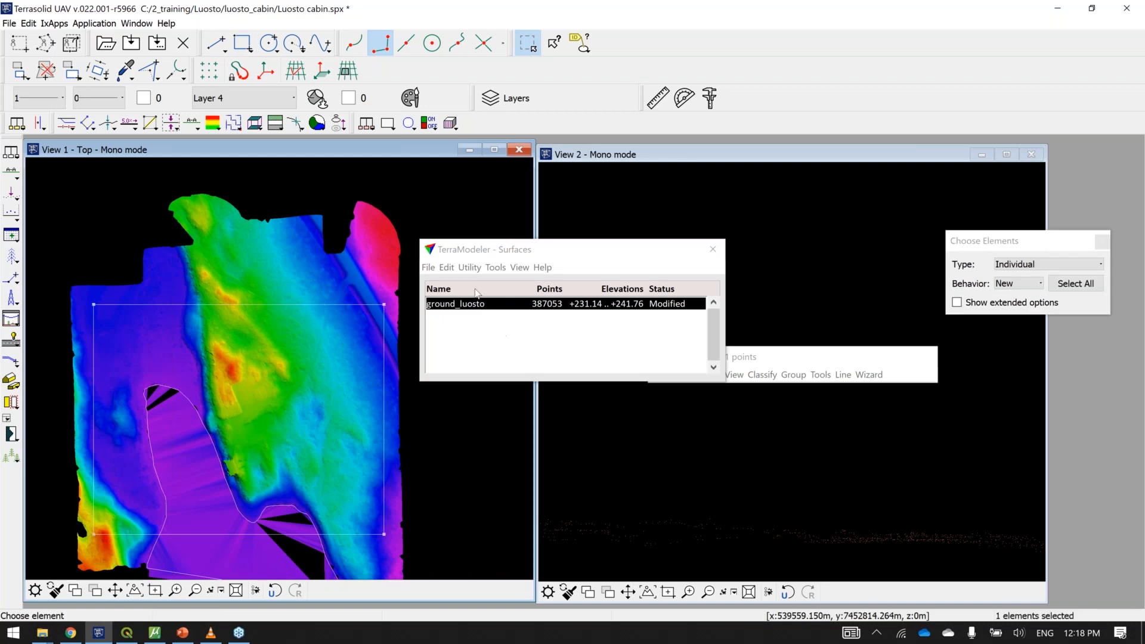
click(428, 267)
mouse_move(477, 411)
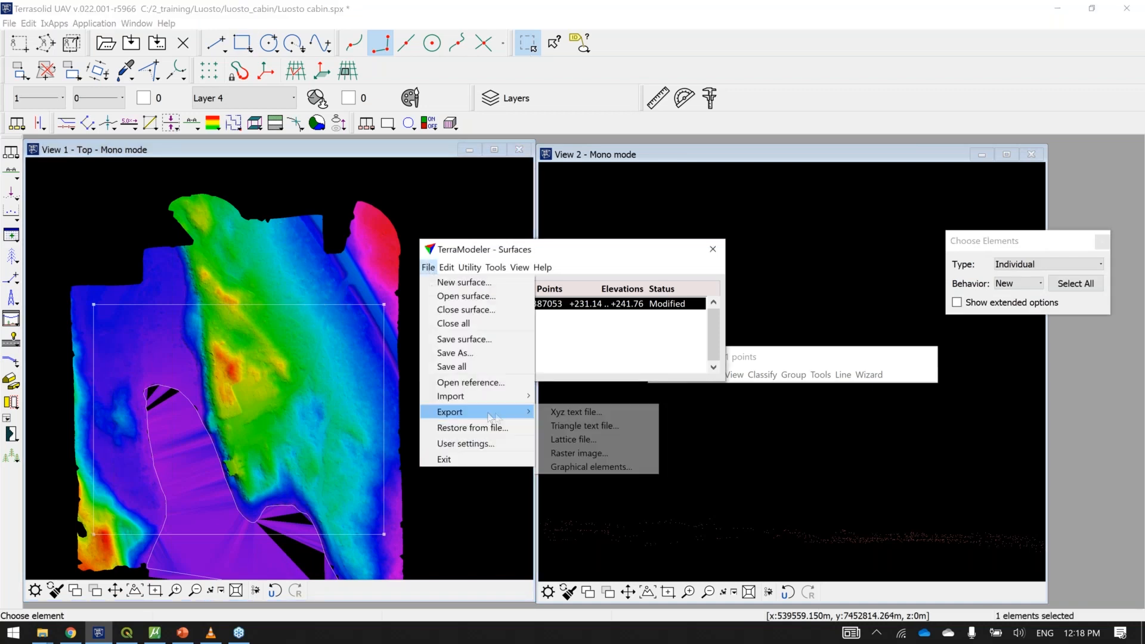
click(596, 442)
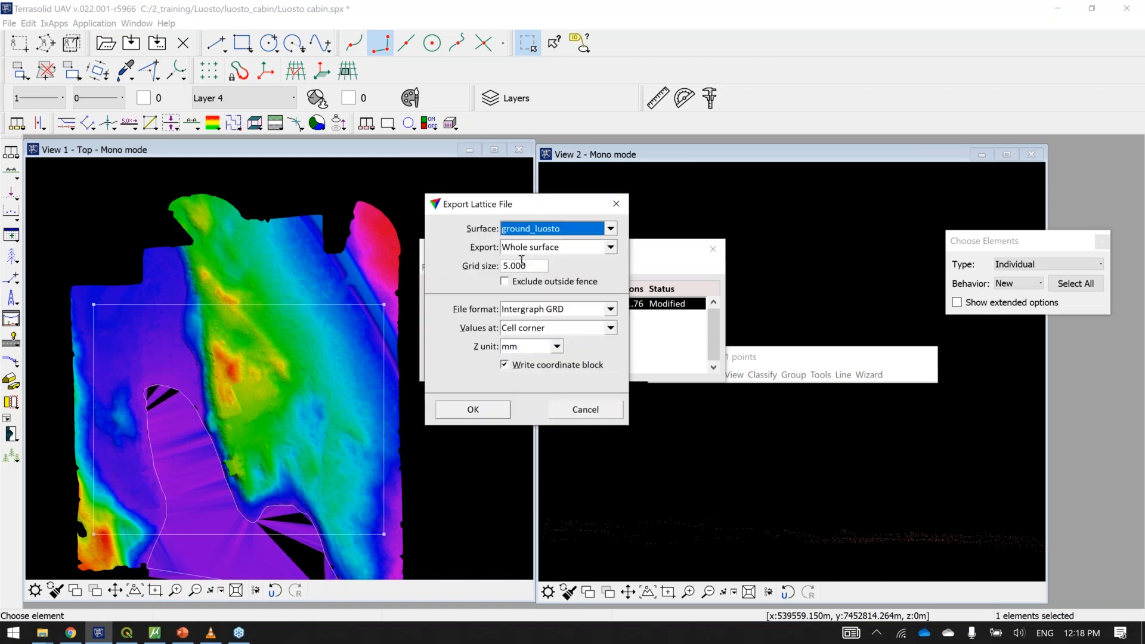
click(528, 247)
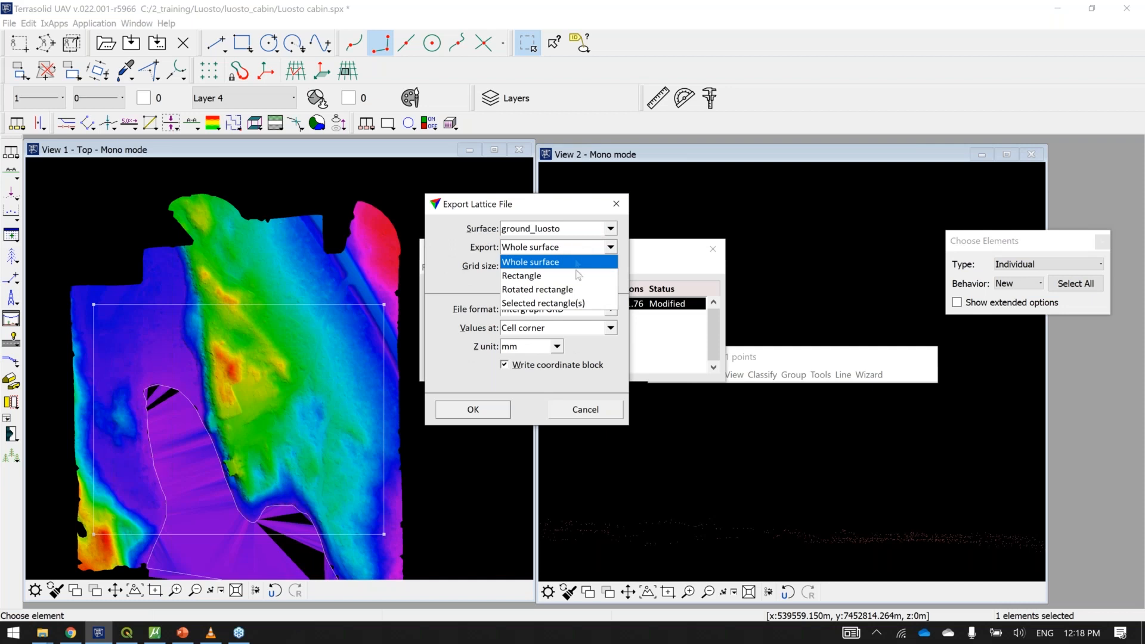
click(583, 304)
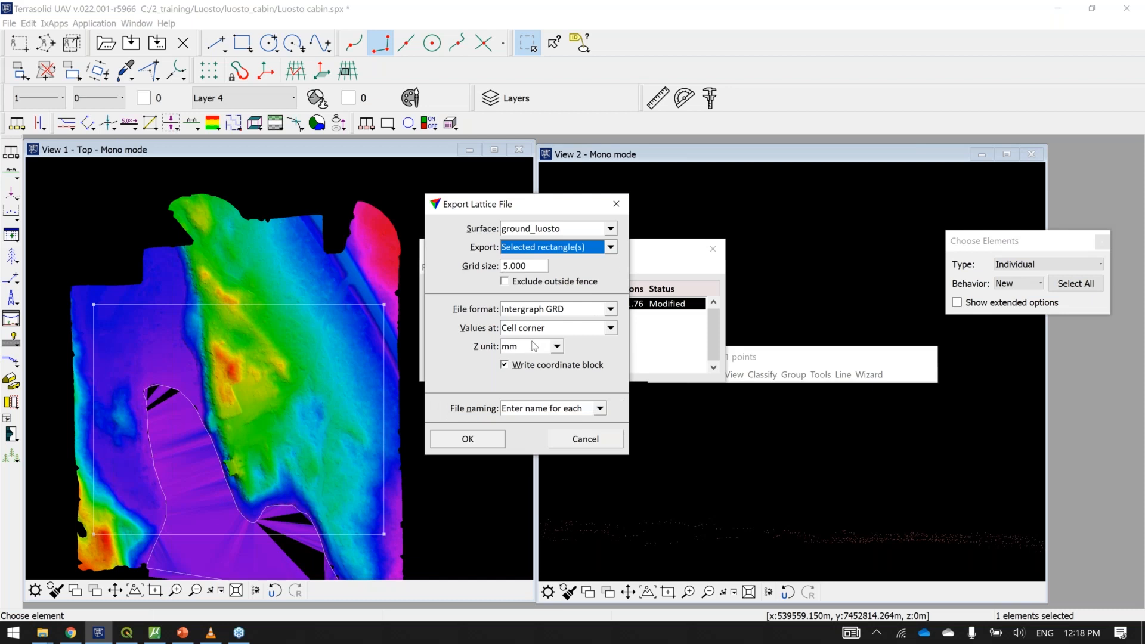
click(548, 310)
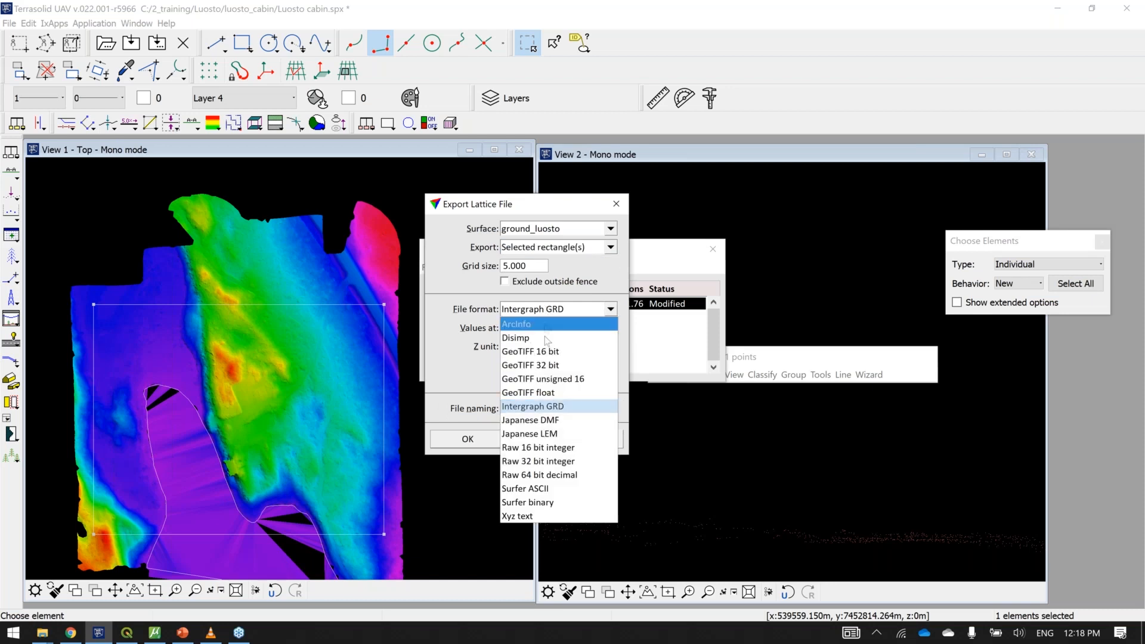
click(572, 392)
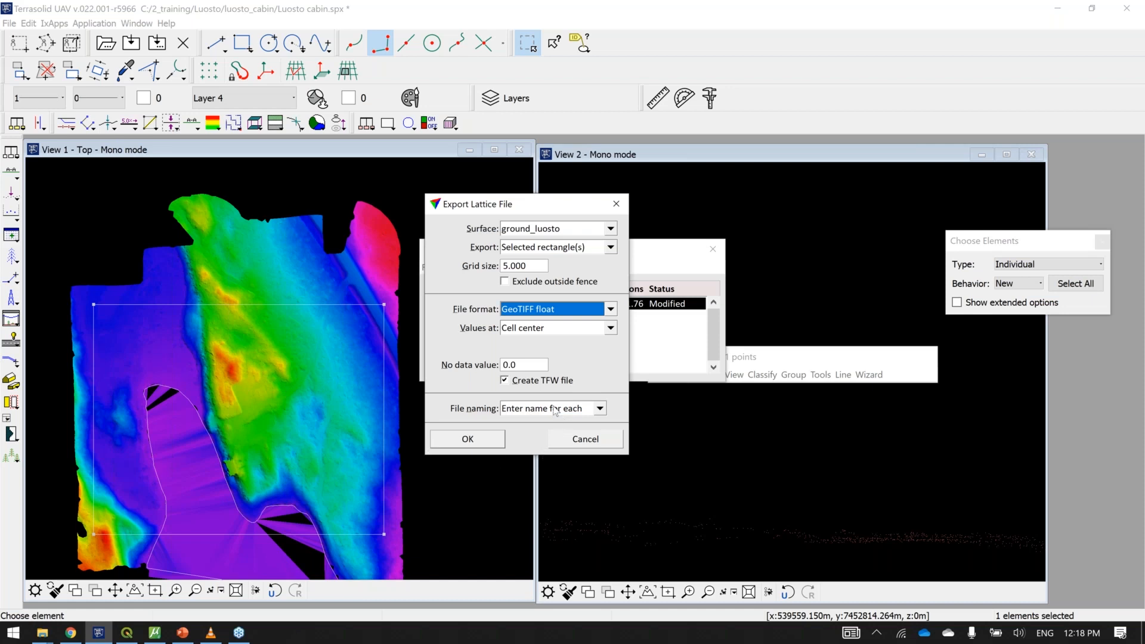
Step: Dismiss the lattice export without writing a file and delete the selected rectangle
click(617, 205)
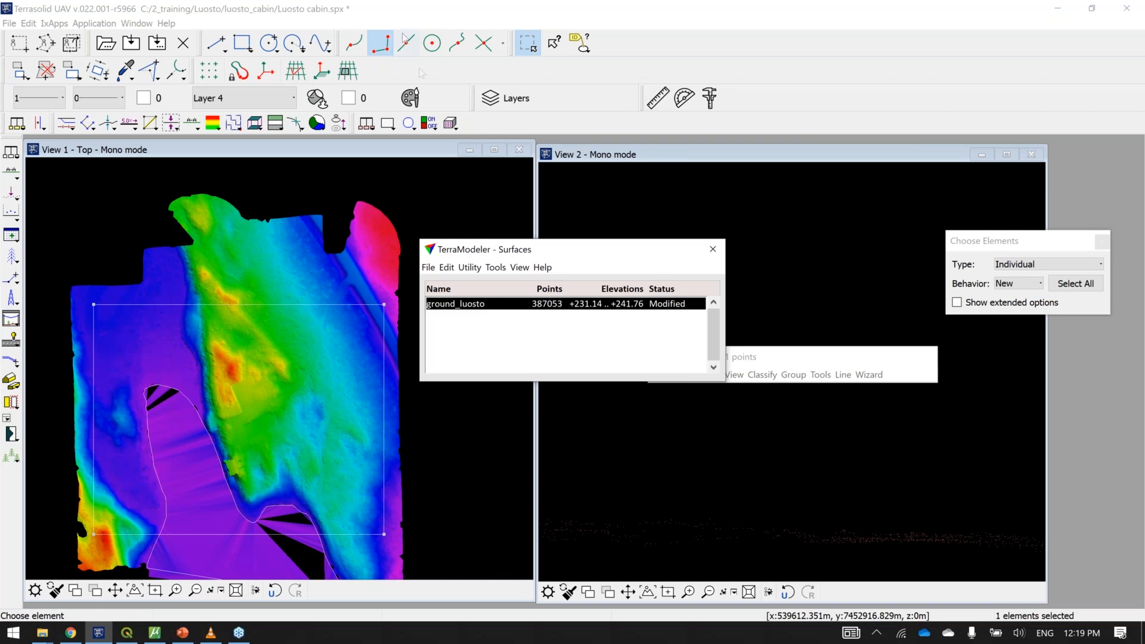
click(464, 71)
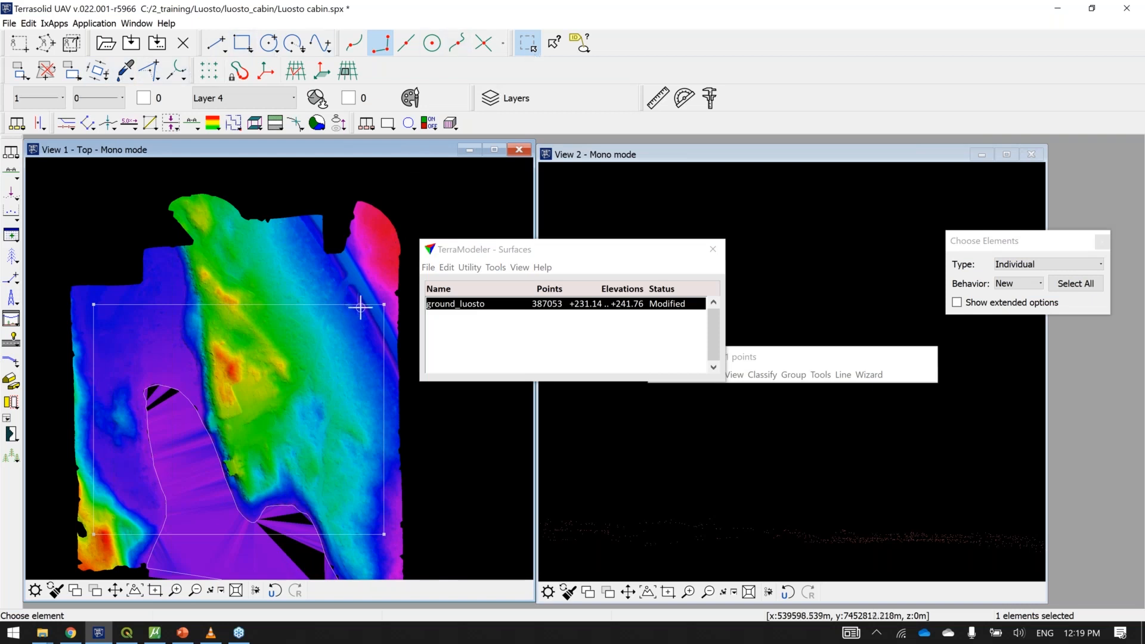
key(Delete)
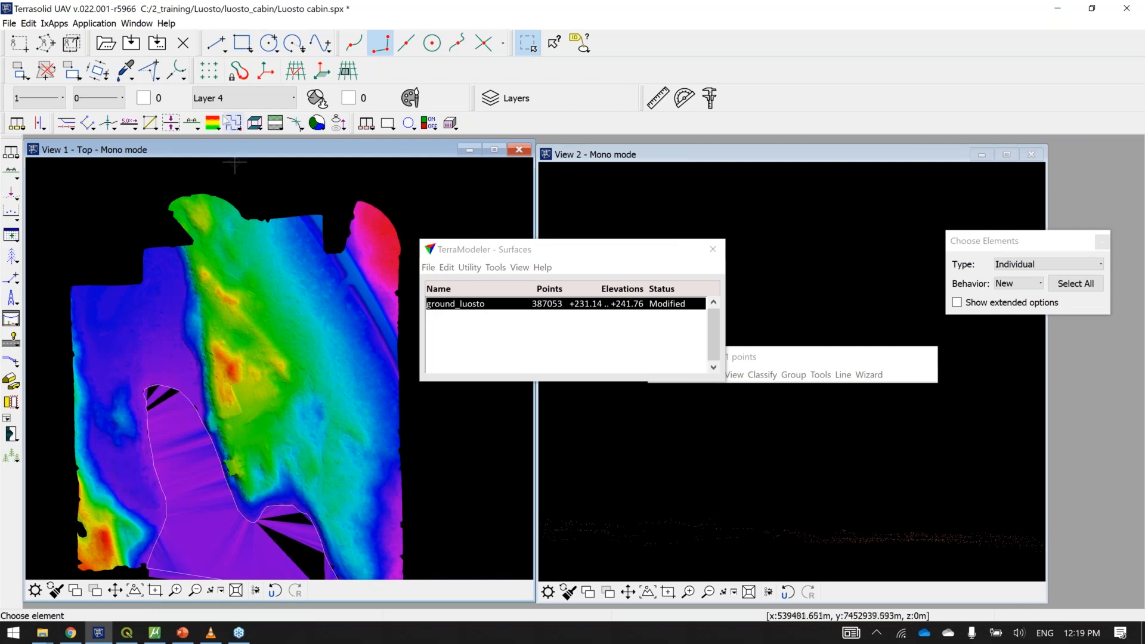
click(213, 122)
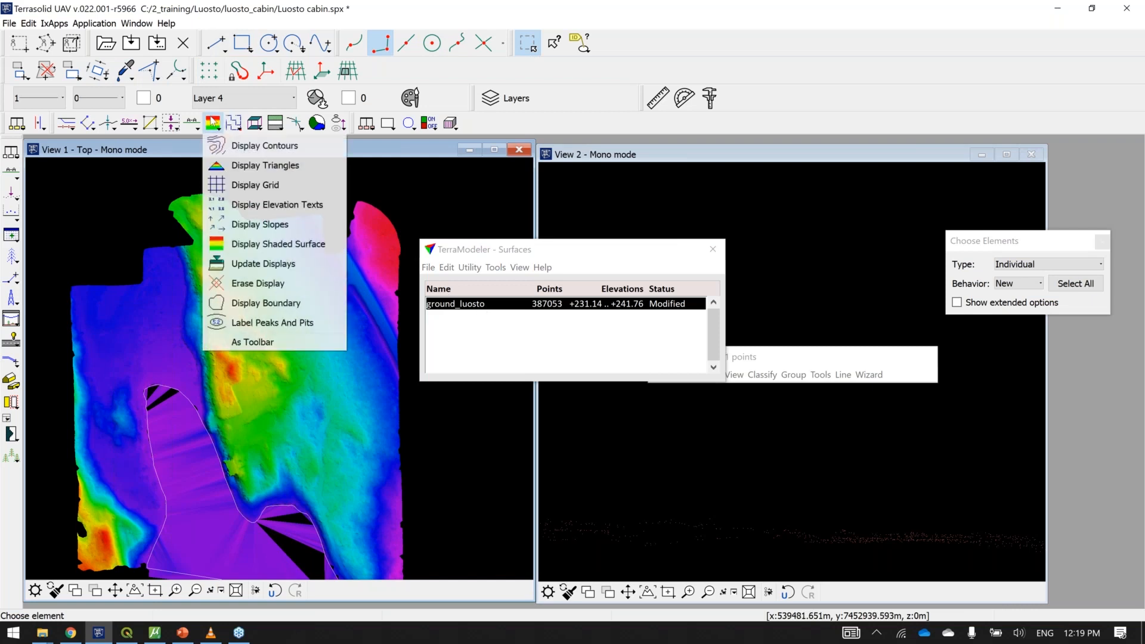
click(236, 147)
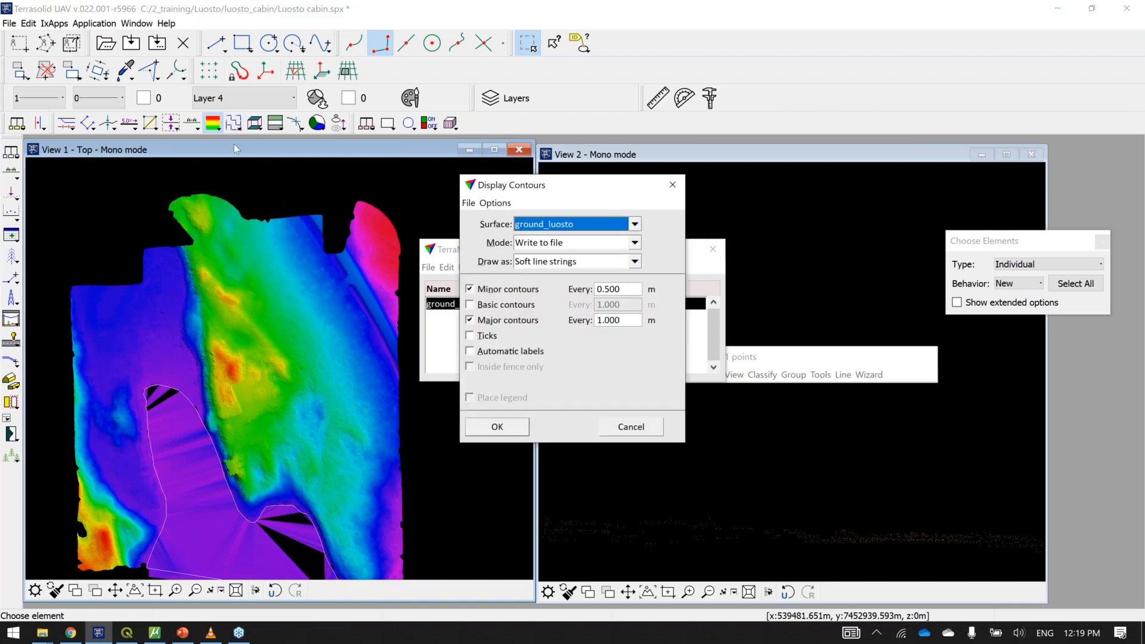
click(672, 186)
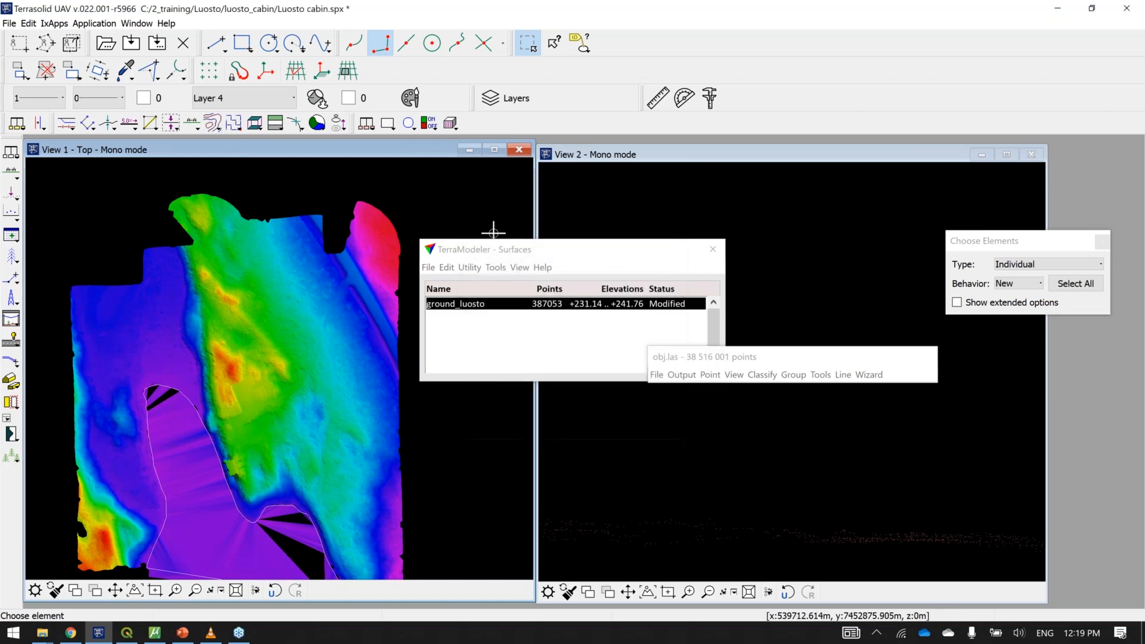
Step: Write contours of ground_luosto to the file as soft line strings, with minor contours every 0.5 m and major contours every 1 m
scroll(333, 271, up, 3)
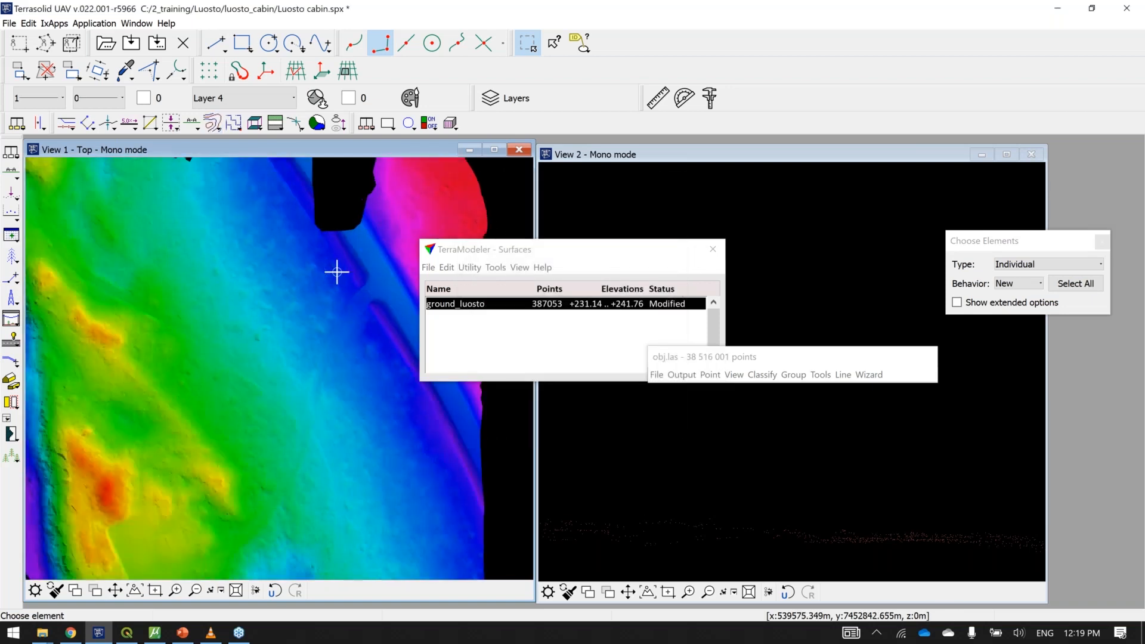
middle_drag(349, 260, 416, 315)
click(213, 123)
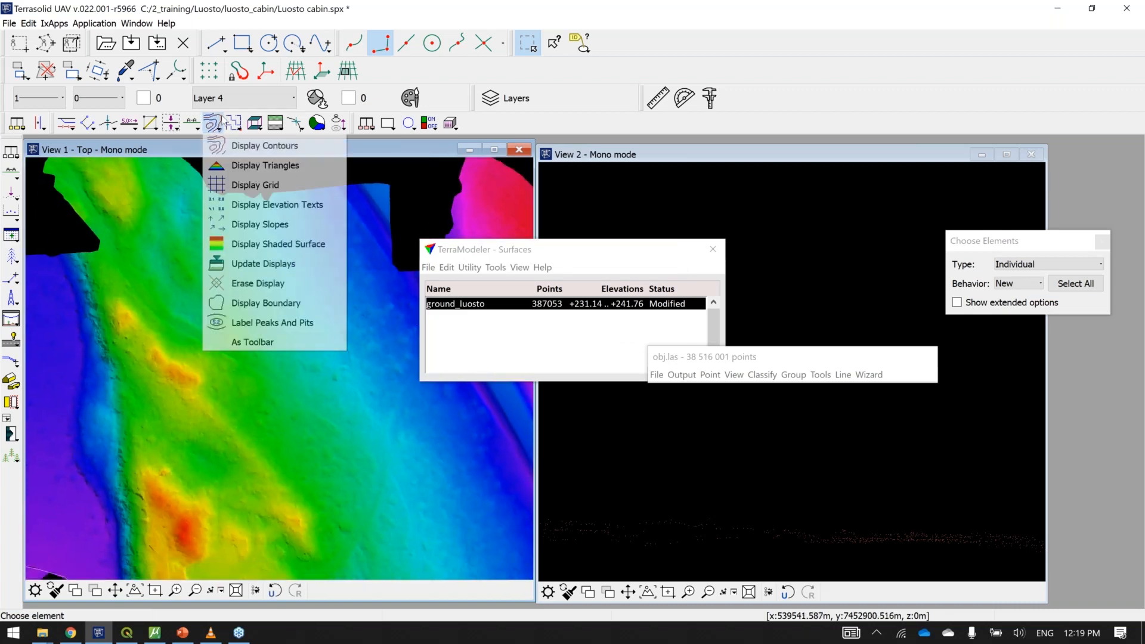
click(244, 148)
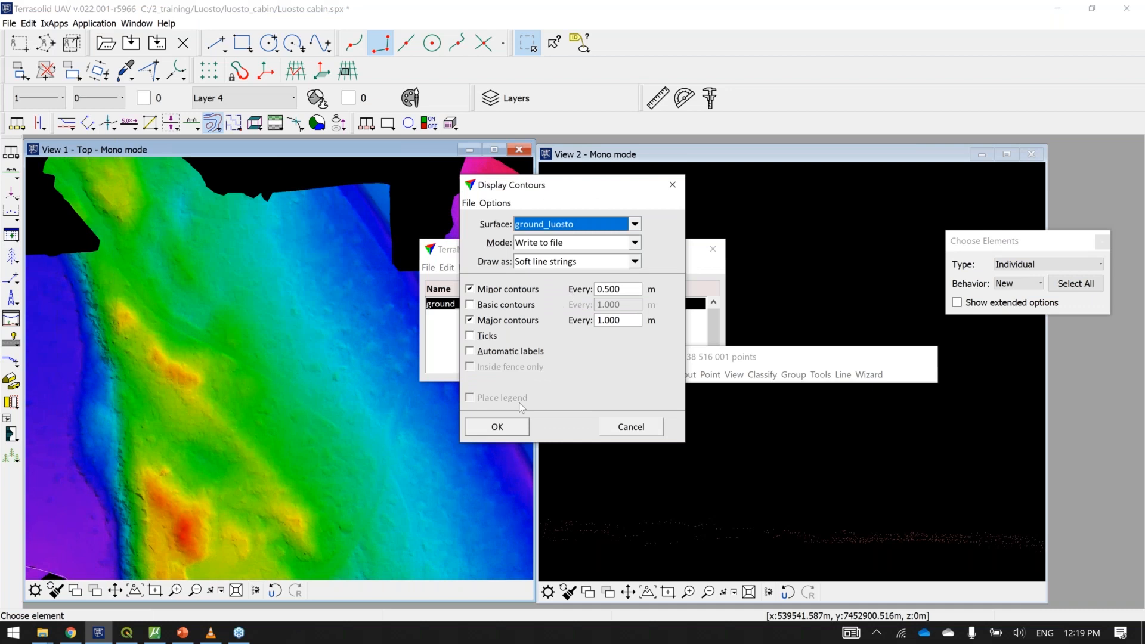
click(496, 427)
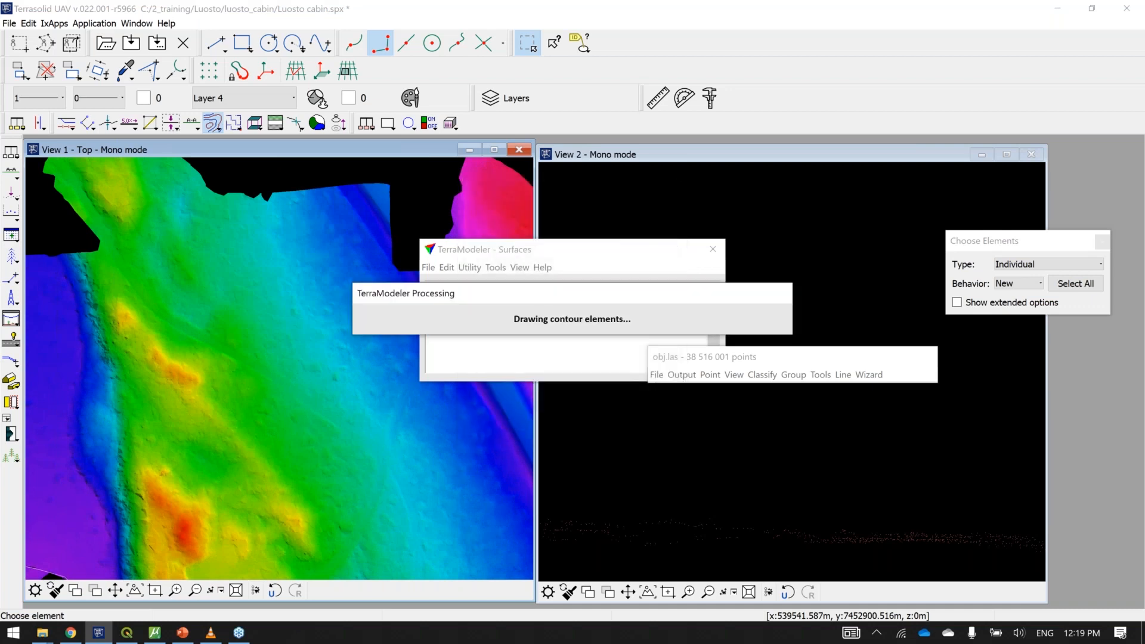
mouse_move(353, 427)
middle_down()
mouse_move(244, 374)
mouse_move(276, 337)
middle_up()
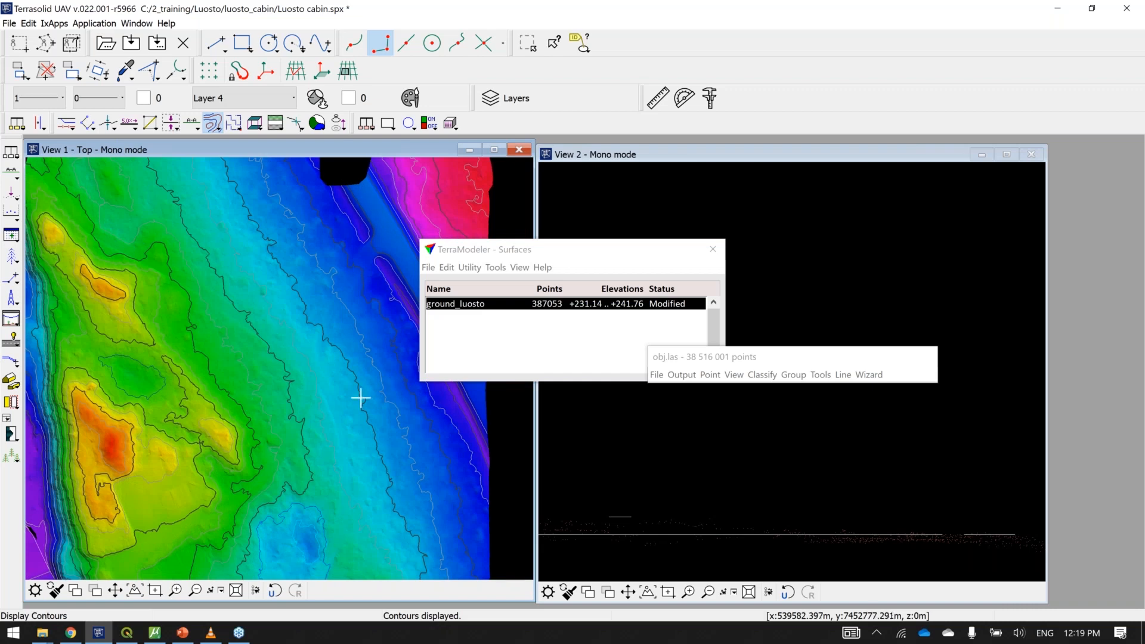
Step: Start a surface model from the loaded laser points using point class 8 - Model keypoint
click(820, 374)
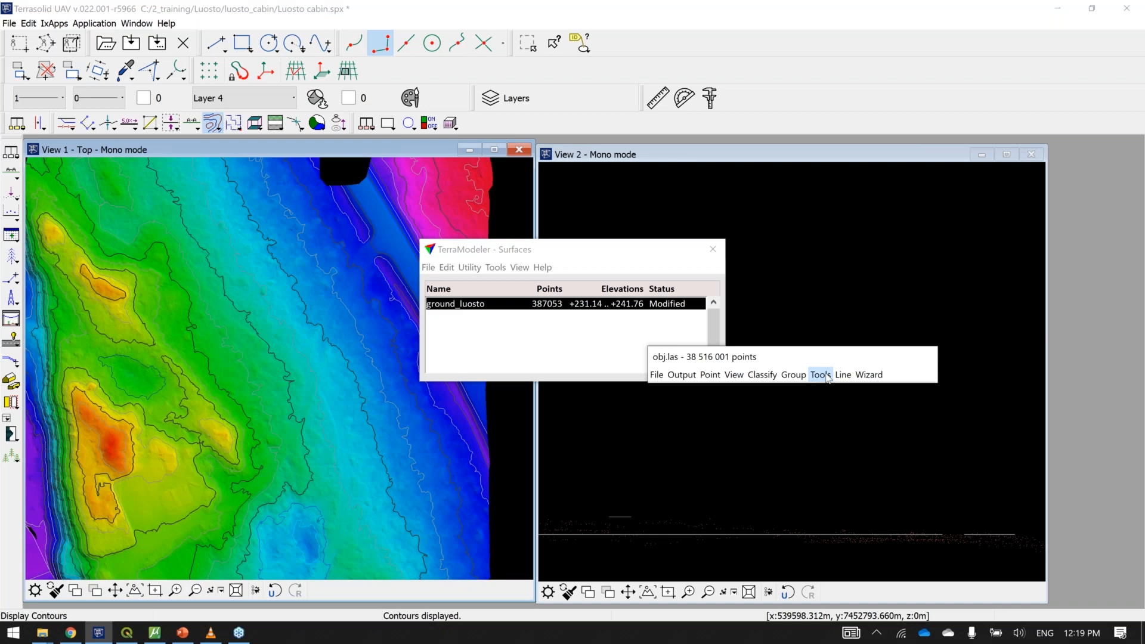
mouse_move(790, 376)
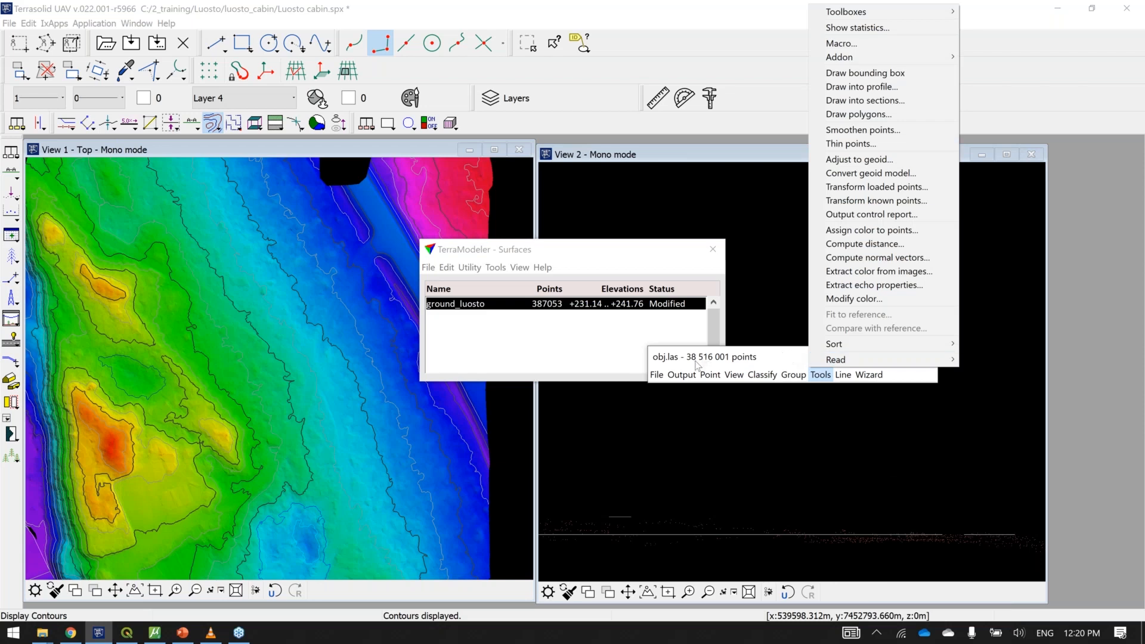
mouse_move(681, 375)
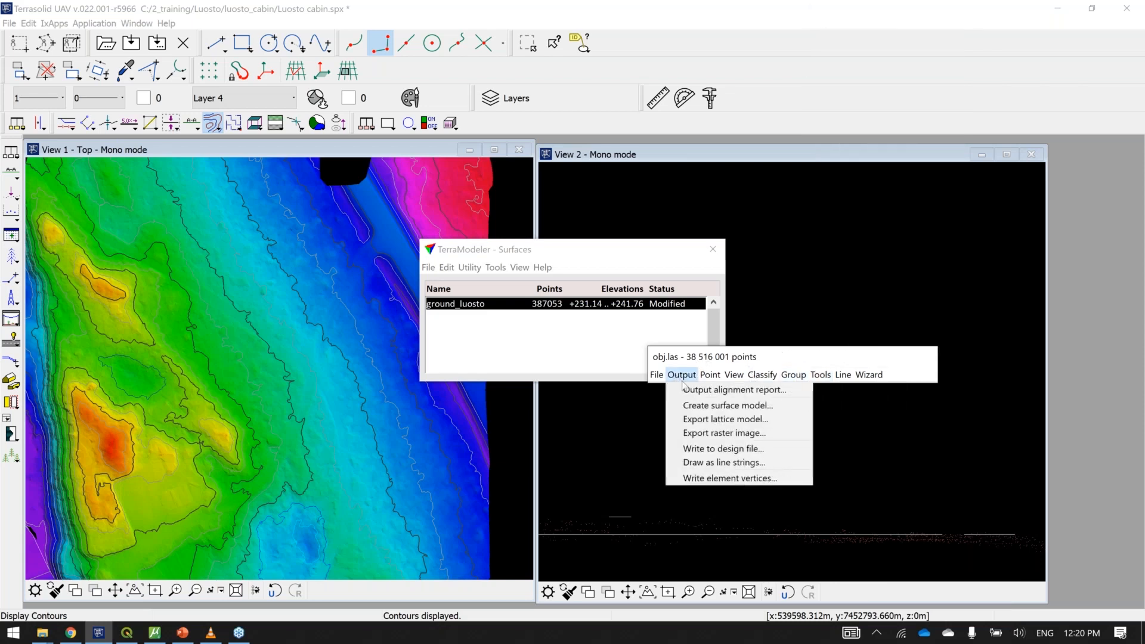
click(718, 406)
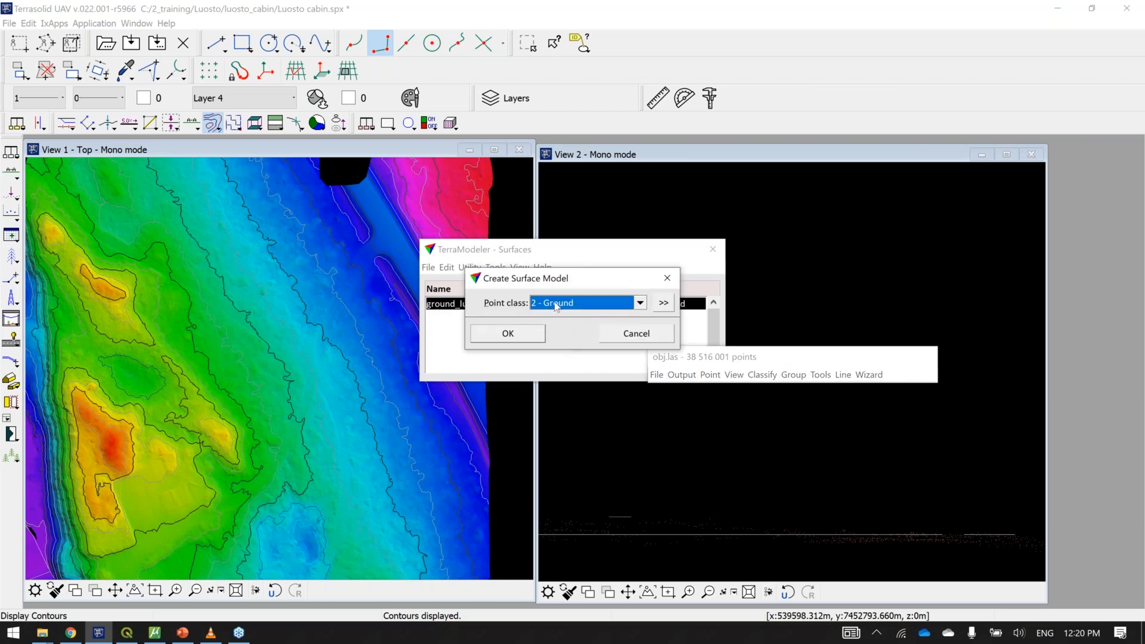
click(555, 305)
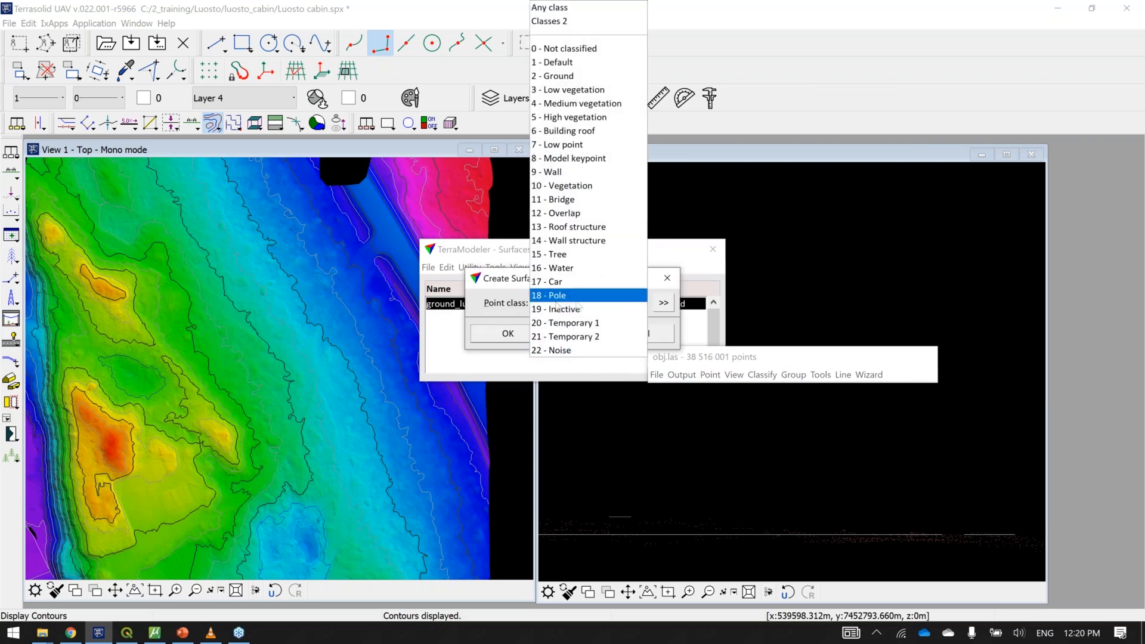
click(623, 158)
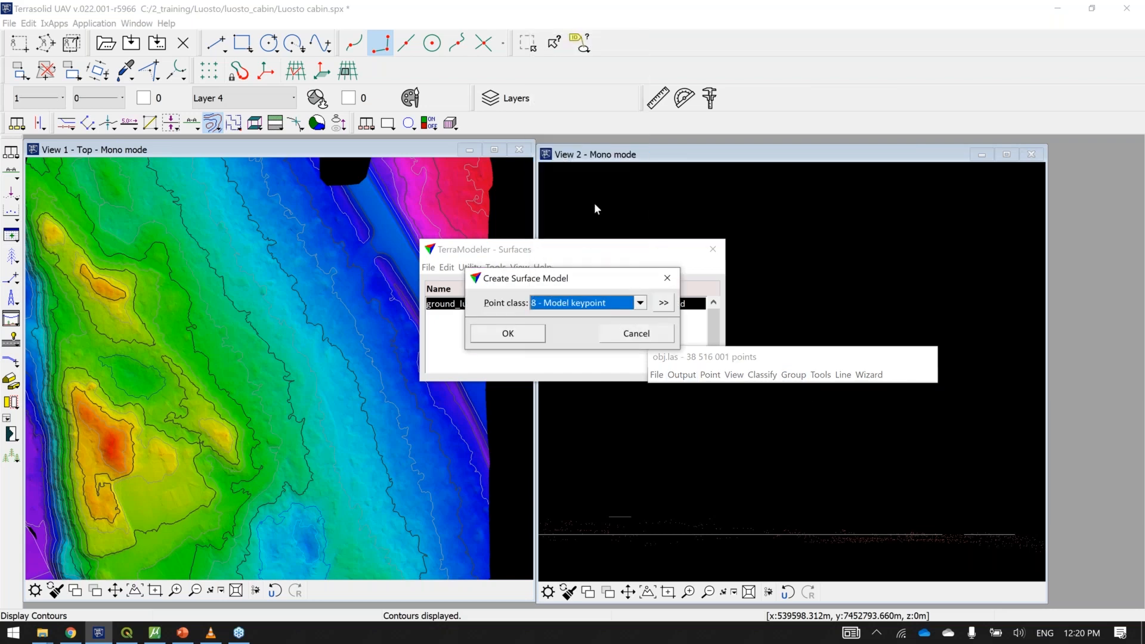
click(539, 331)
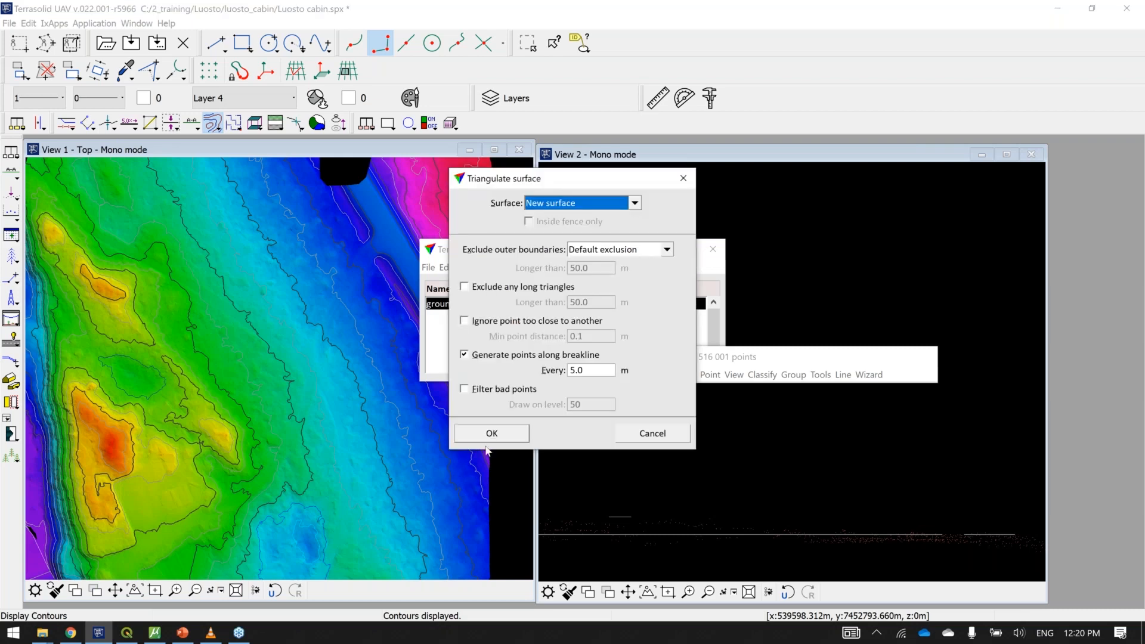
Step: Triangulate the keypoints into a new Ground surface named contour, with default outer boundary exclusion and breakline points every 5.0 m
click(487, 433)
click(581, 303)
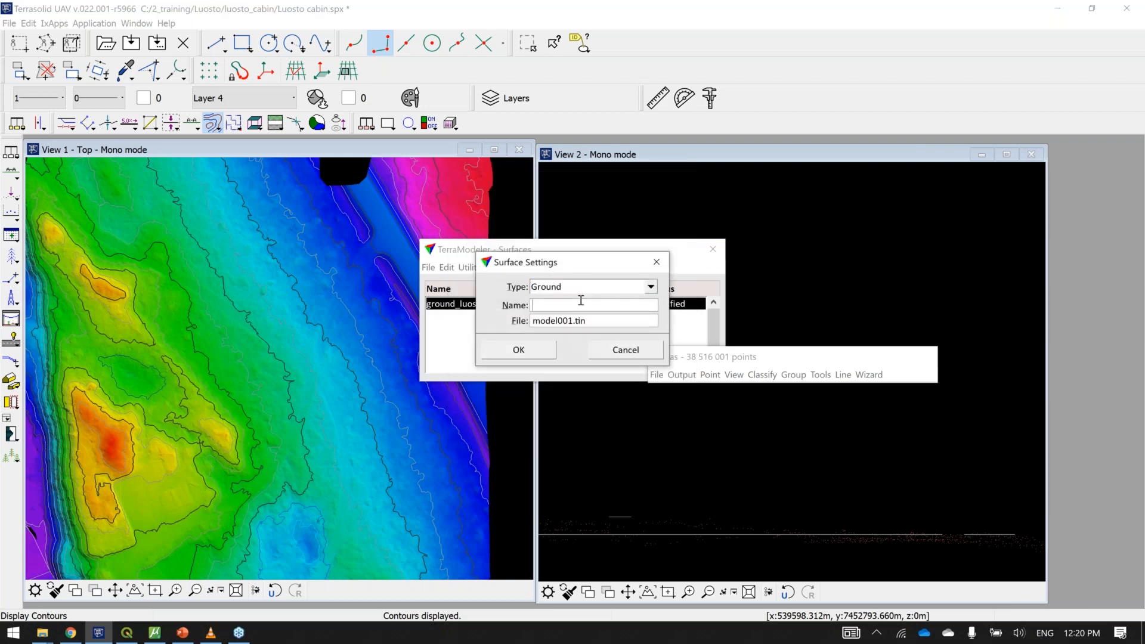
text(contour)
click(530, 346)
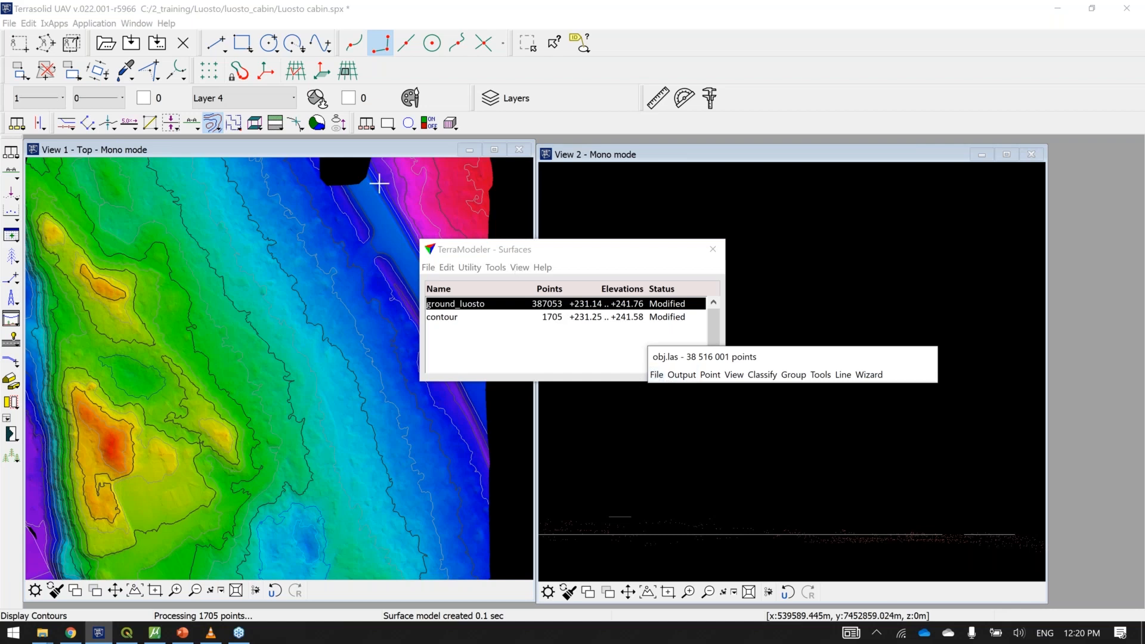
Step: Write contours of the surface named contour to the file as soft line strings, with minor contours every 0.5 m and major contours every 1 m
drag(213, 124, 238, 143)
drag(583, 188, 517, 250)
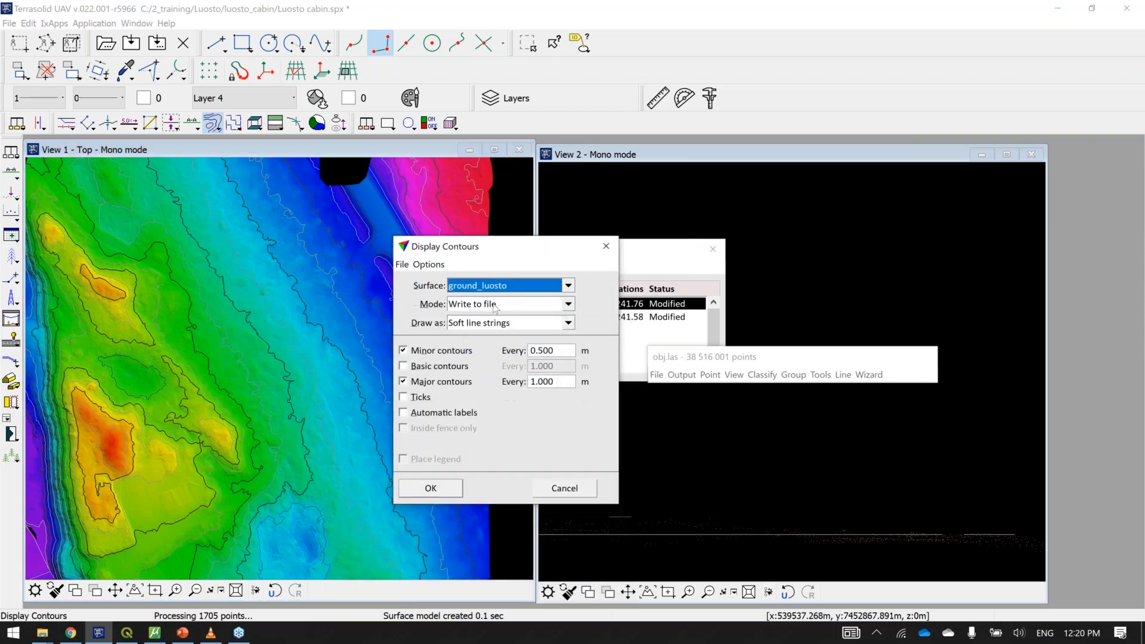
click(444, 493)
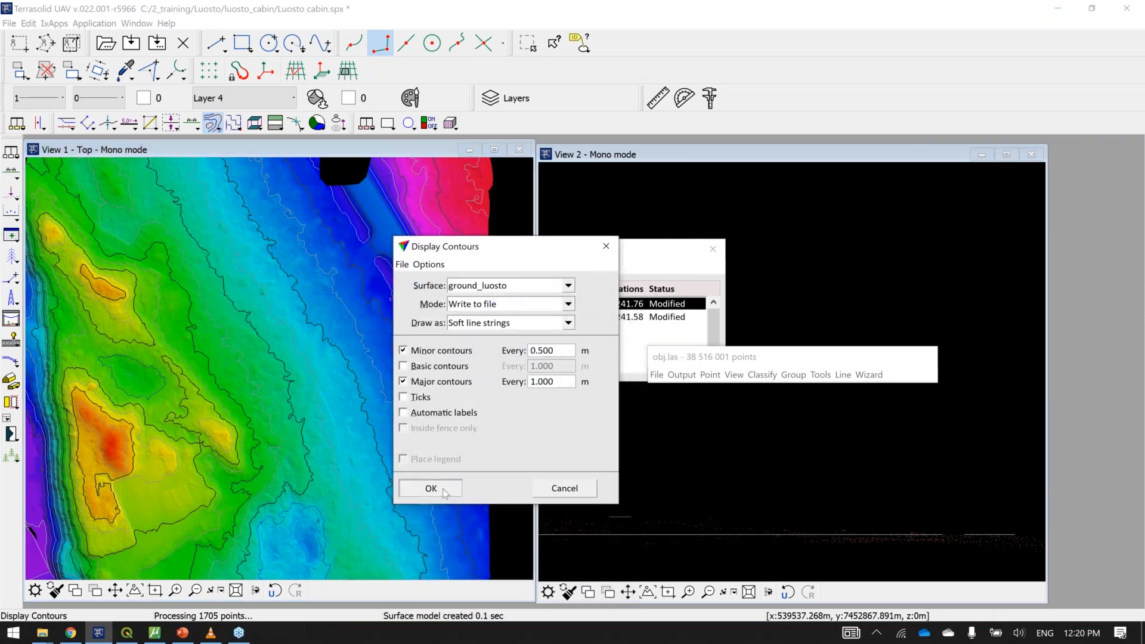
click(506, 285)
click(501, 311)
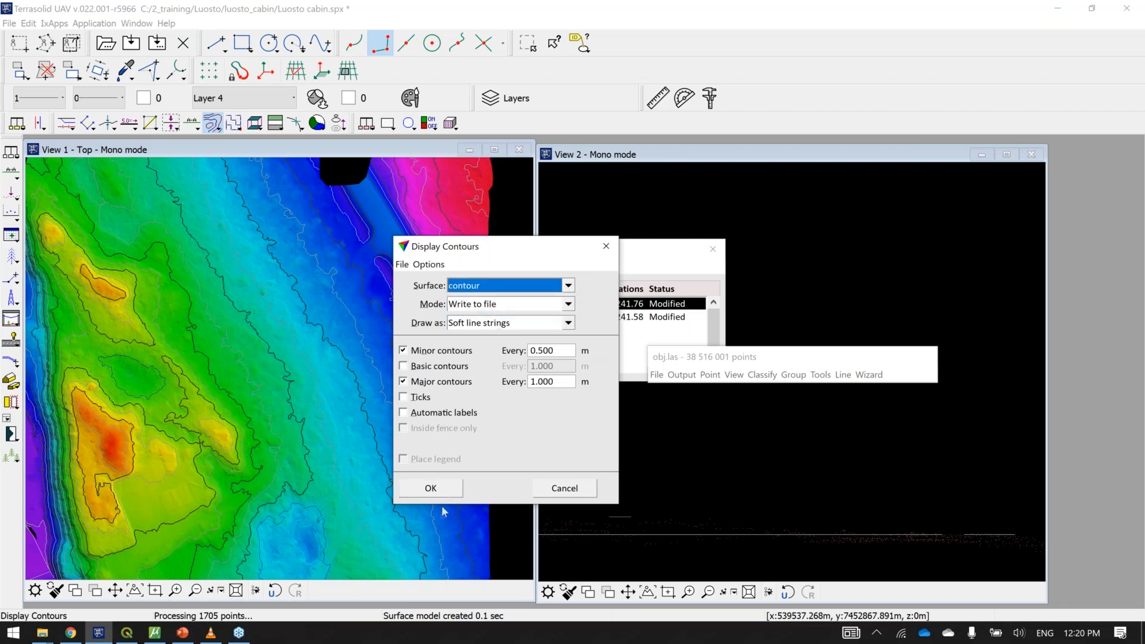
click(444, 488)
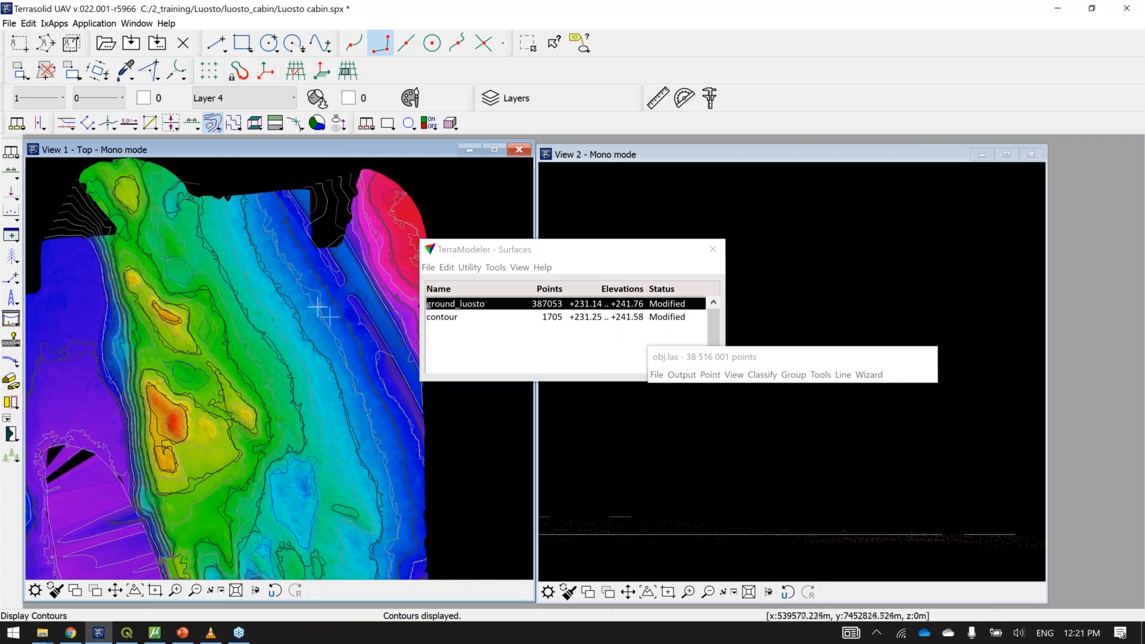
Step: Erase the drawn contours of the ground_luosto surface while keeping its shaded display
scroll(295, 317, up, 2)
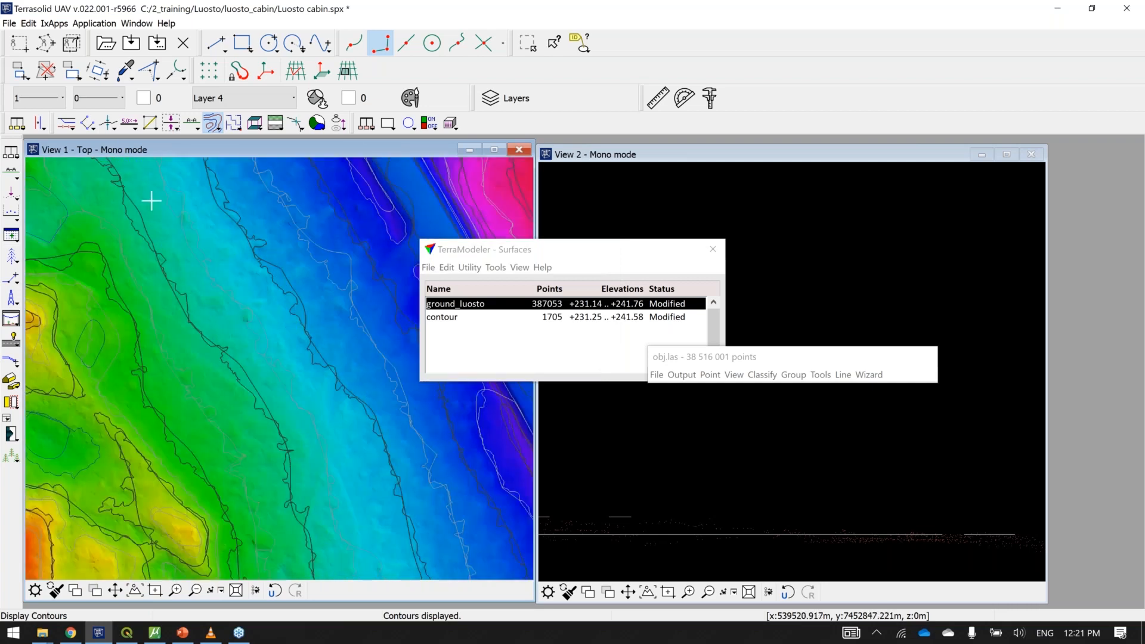
middle_drag(339, 404, 275, 366)
click(26, 25)
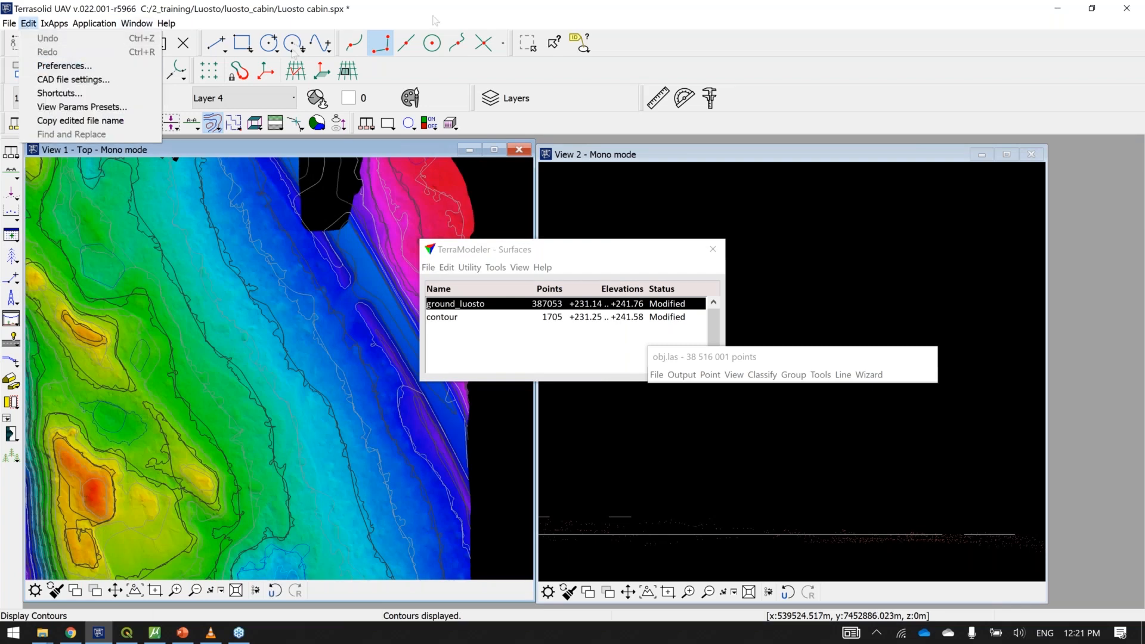
click(477, 5)
mouse_move(213, 123)
mouse_down()
mouse_move(250, 184)
mouse_move(250, 302)
mouse_move(251, 281)
mouse_up()
click(566, 208)
click(567, 211)
click(621, 238)
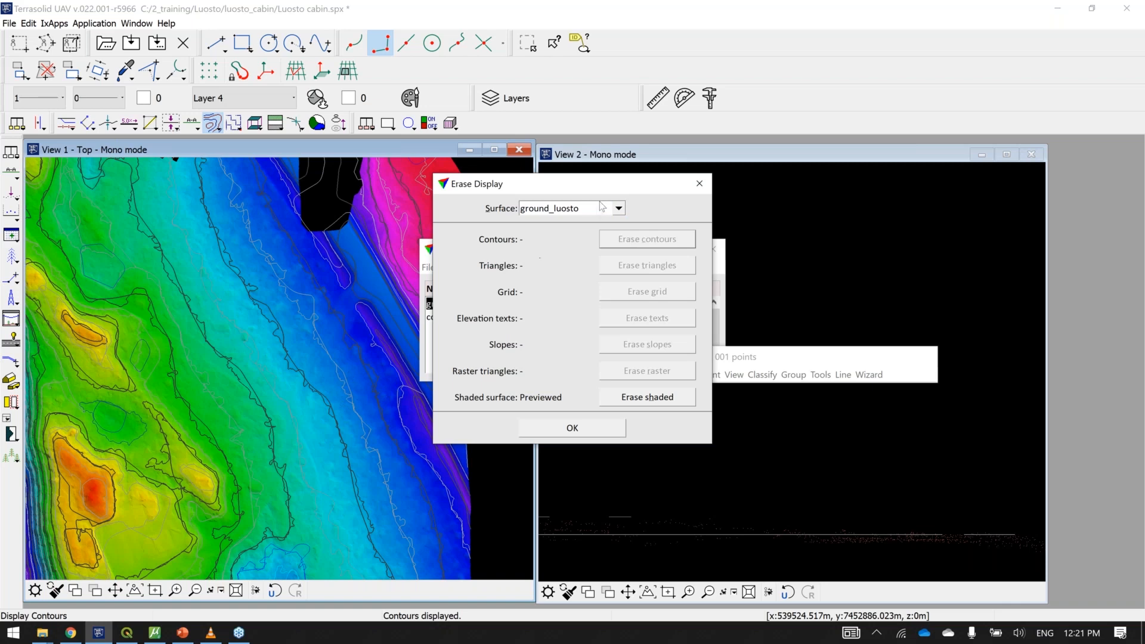
click(542, 429)
Step: Erase the drawn contours of the surface named contour
middle_drag(145, 351, 156, 309)
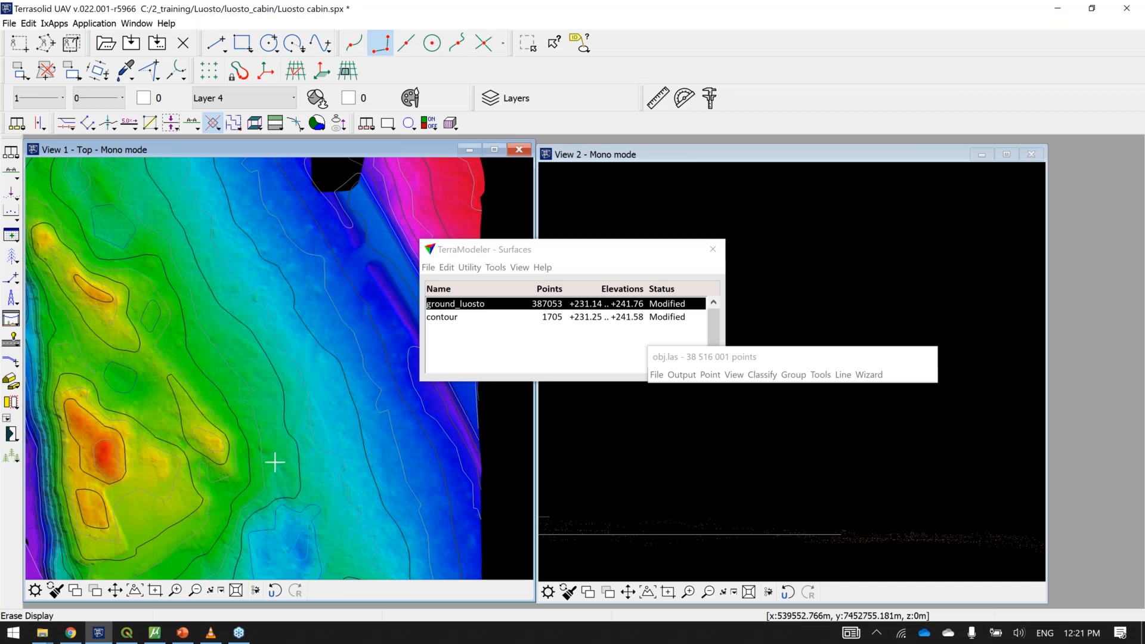
click(213, 123)
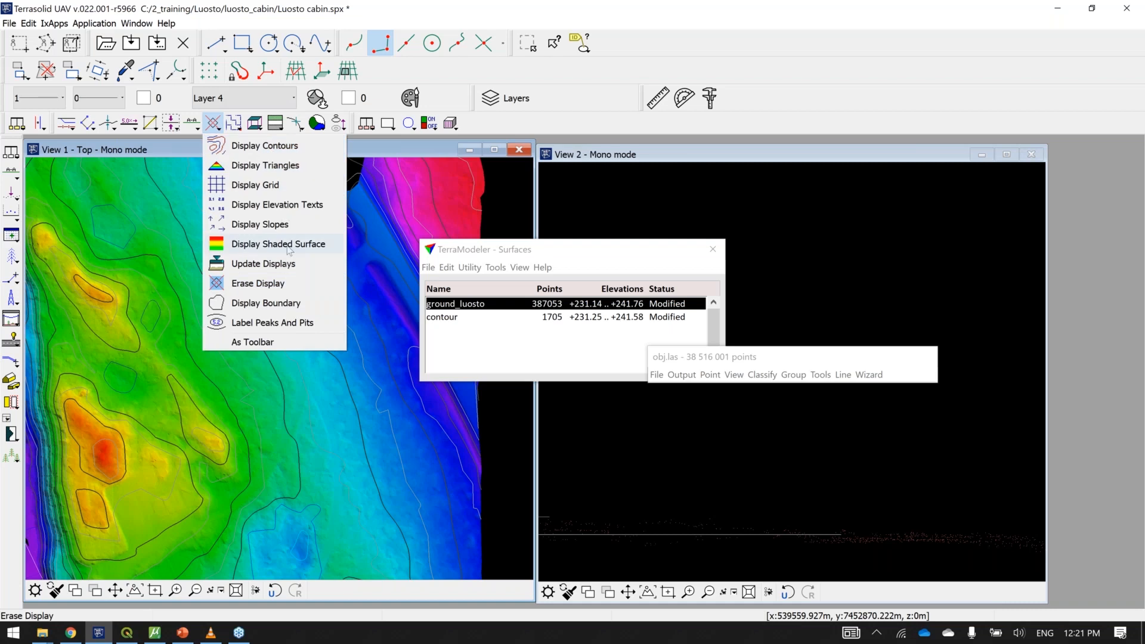
click(257, 283)
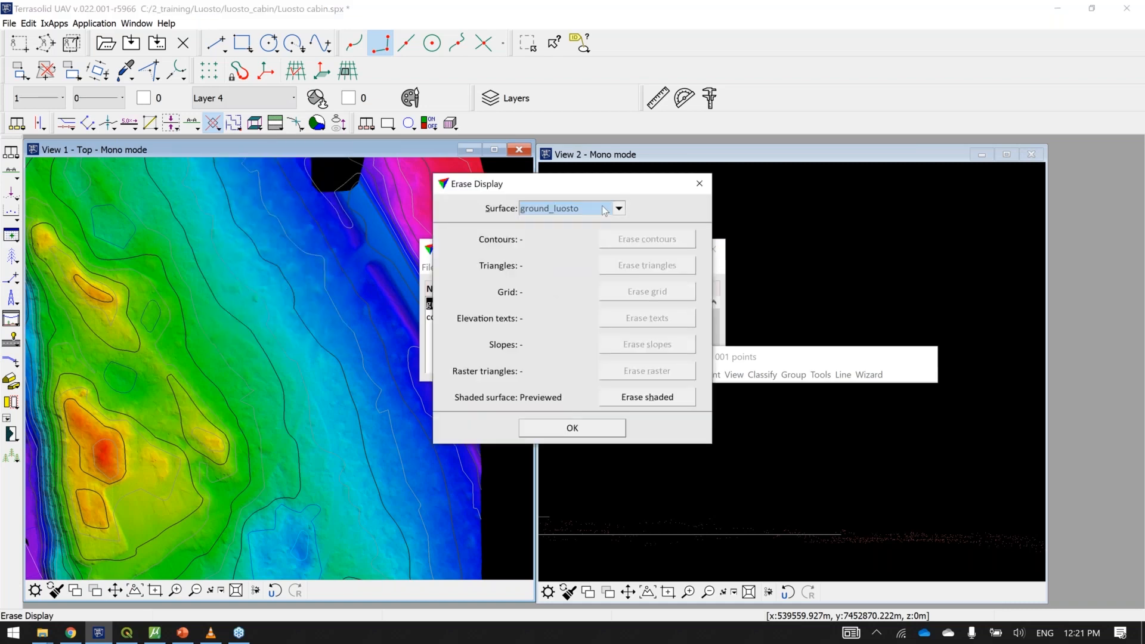
click(597, 208)
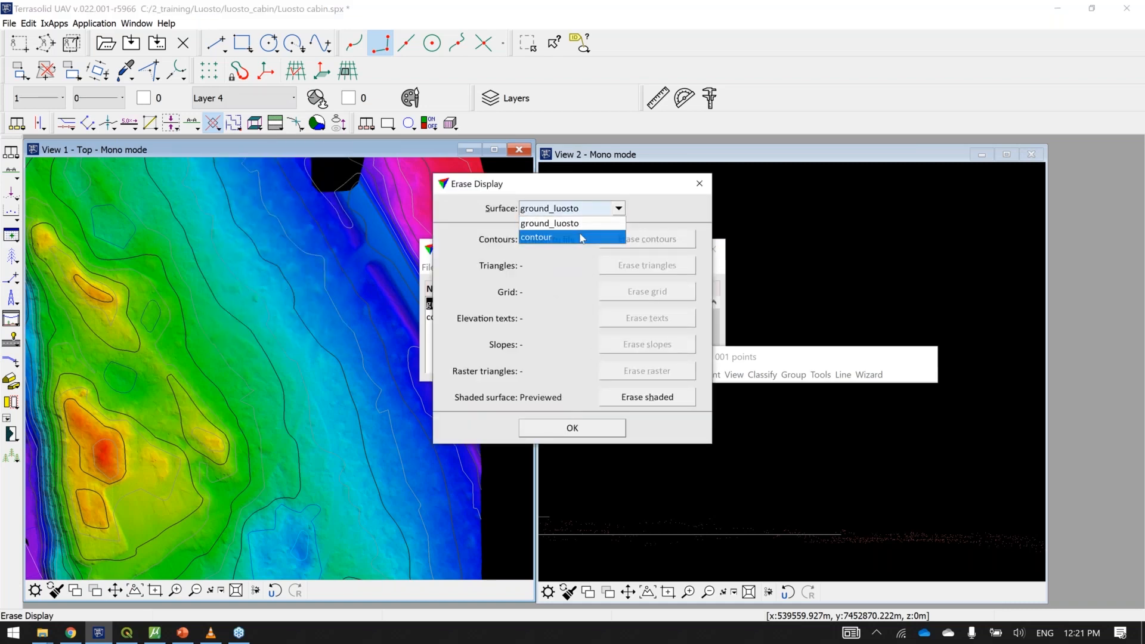
click(572, 237)
click(656, 240)
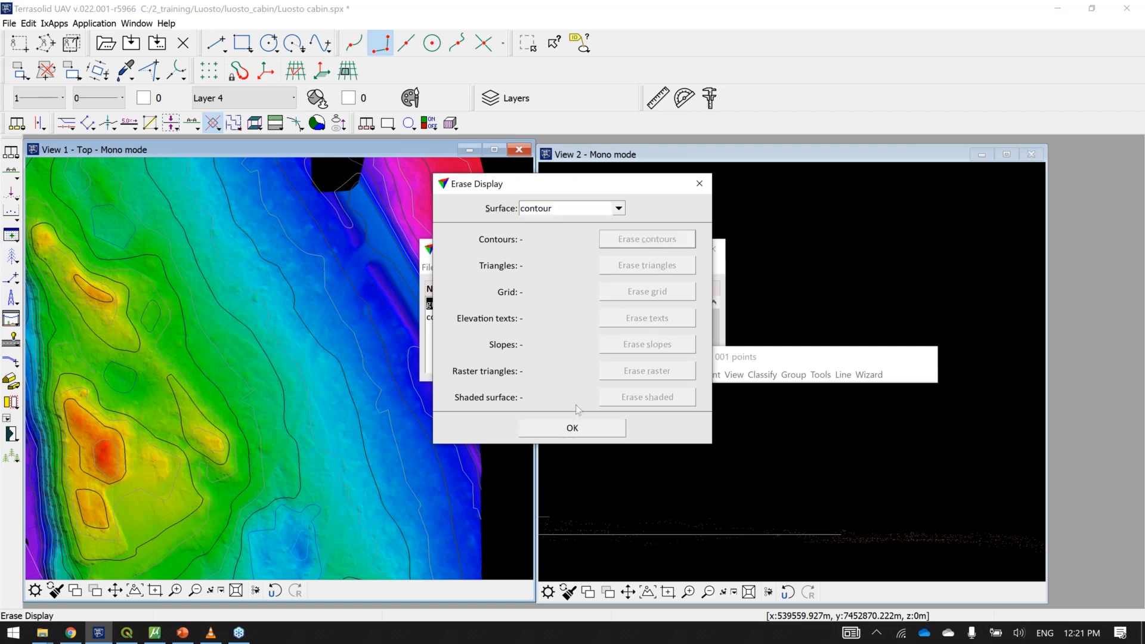
click(572, 428)
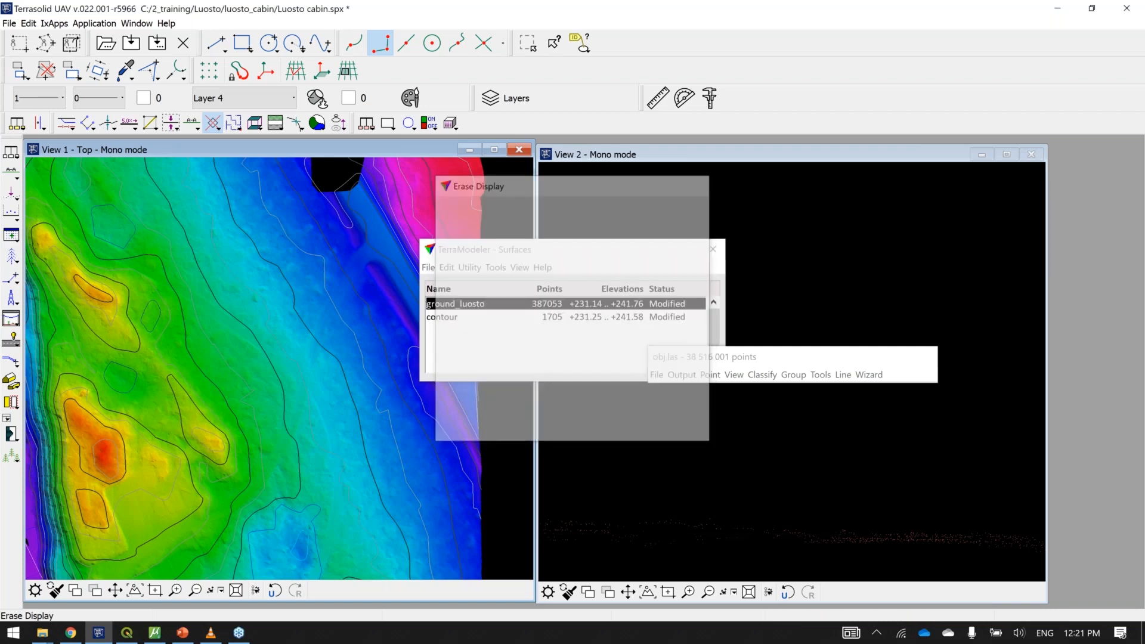
Step: Display the drainage pattern of the ground_luosto surface with a 2.00 m grid size on level 53 in color 0
scroll(221, 397, up, 2)
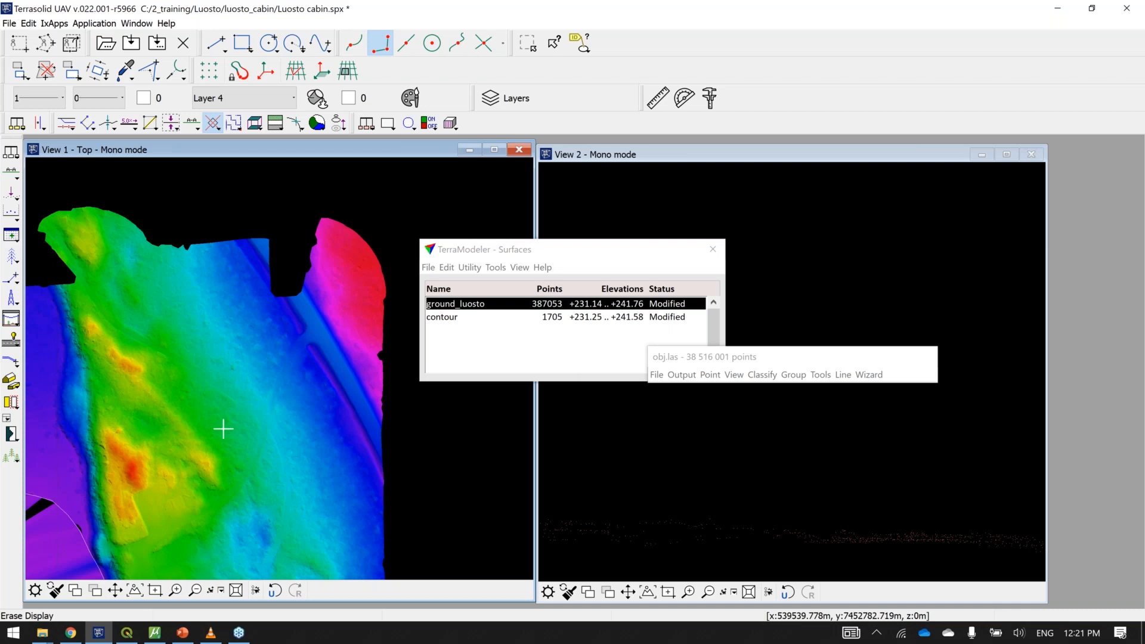
click(87, 124)
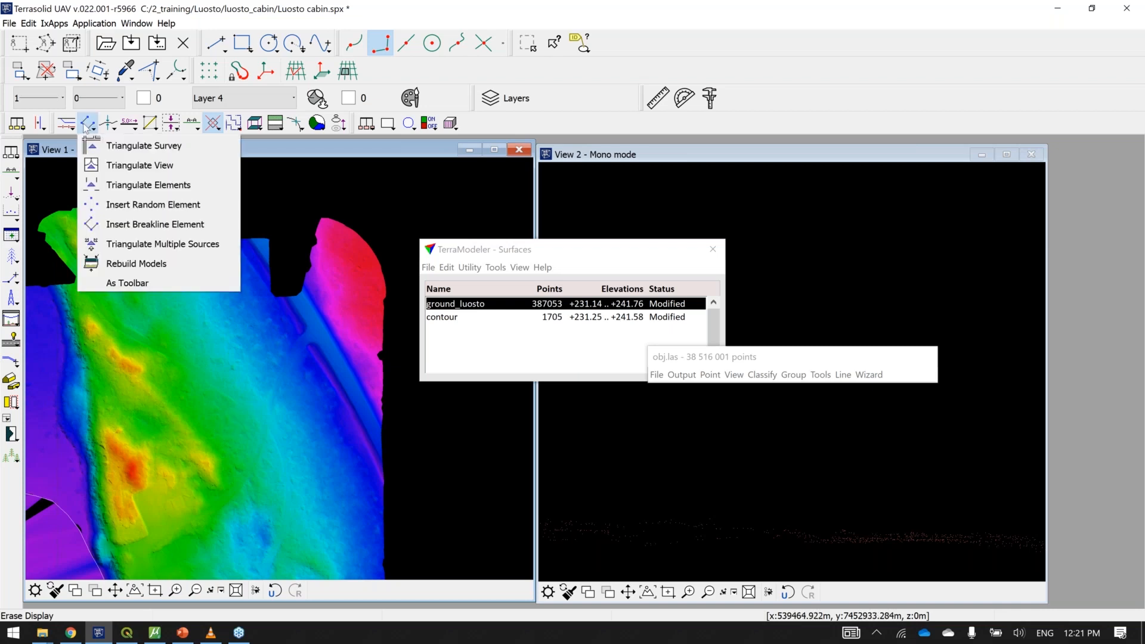
click(108, 124)
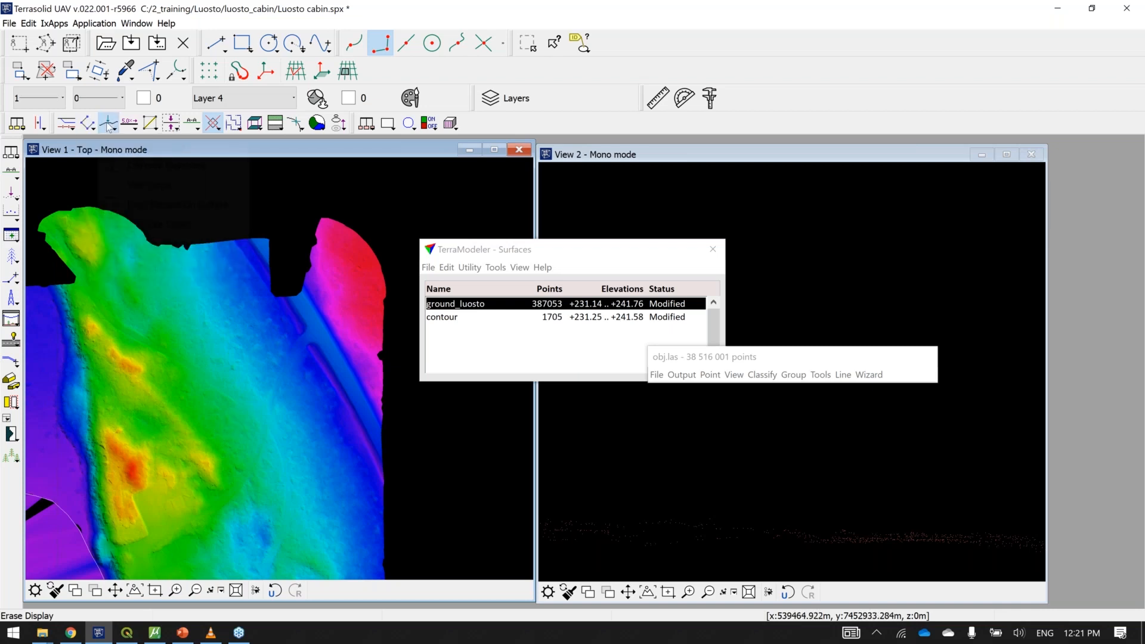
click(234, 124)
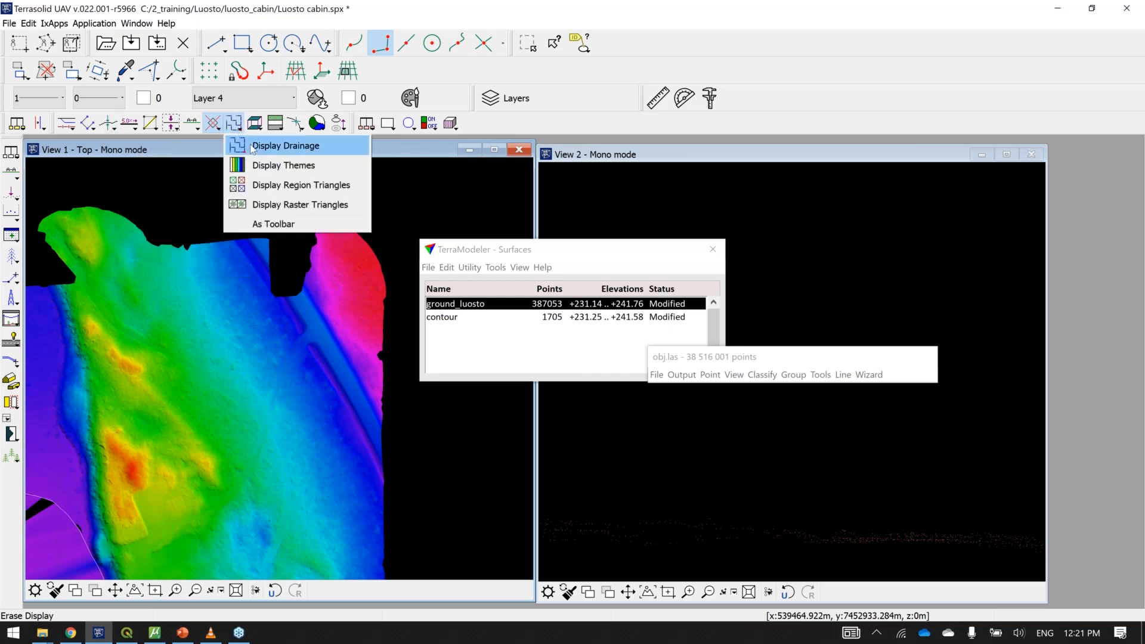
click(253, 149)
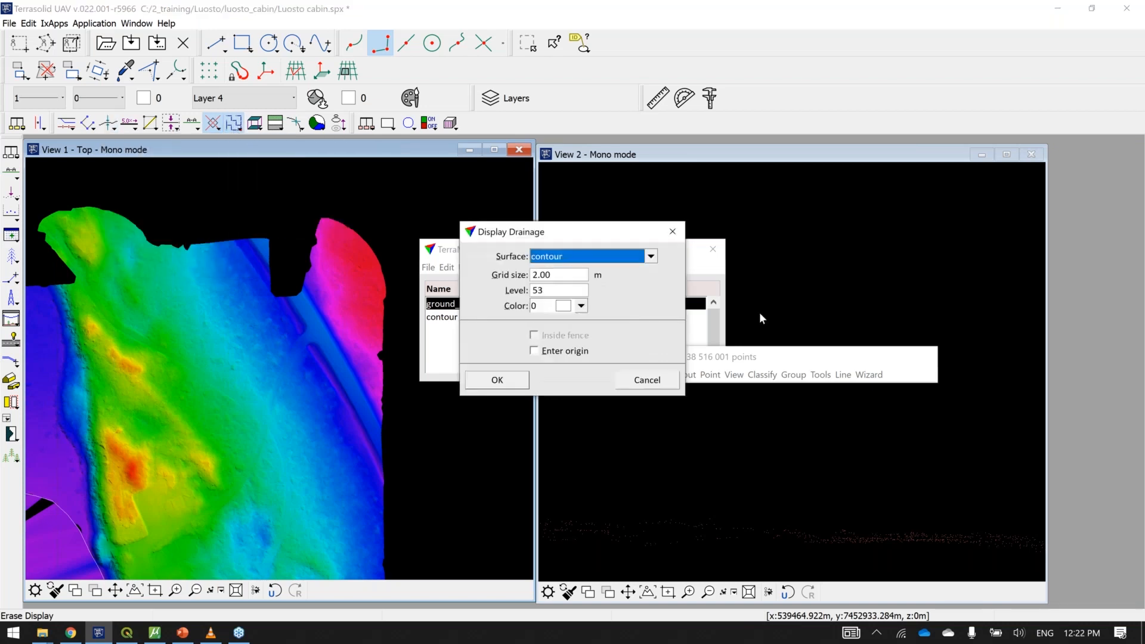
click(641, 261)
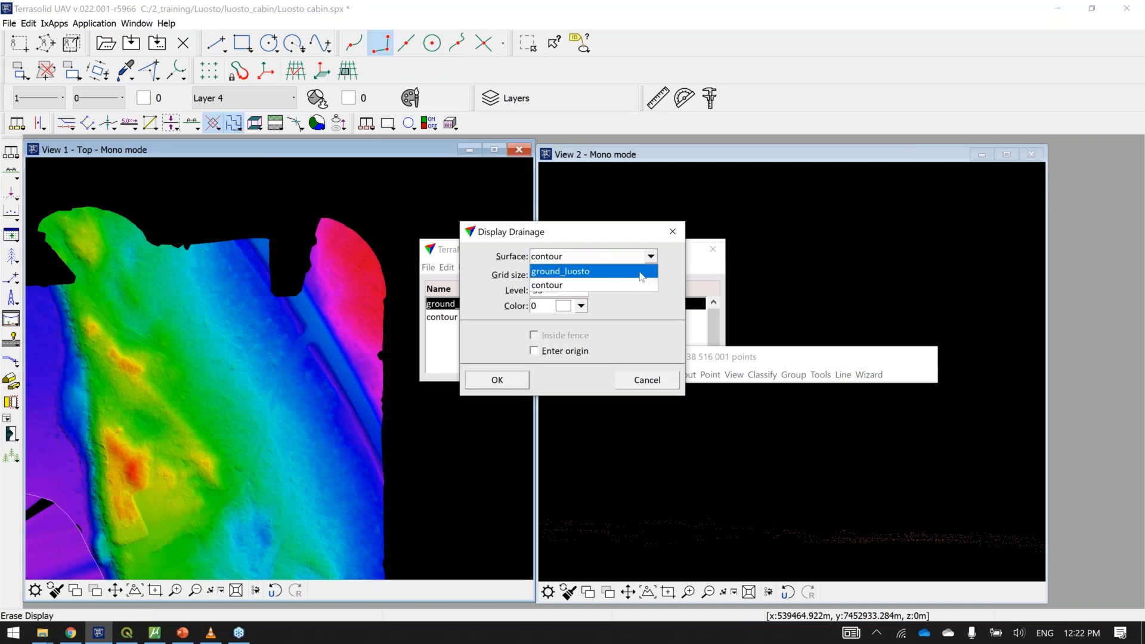
click(643, 271)
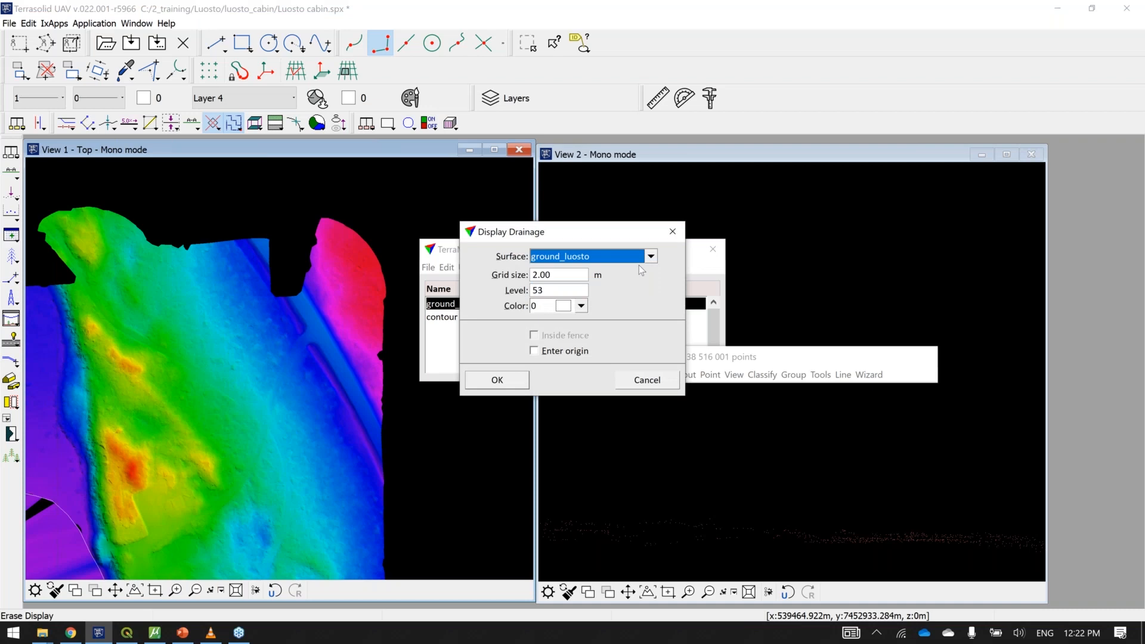
click(497, 380)
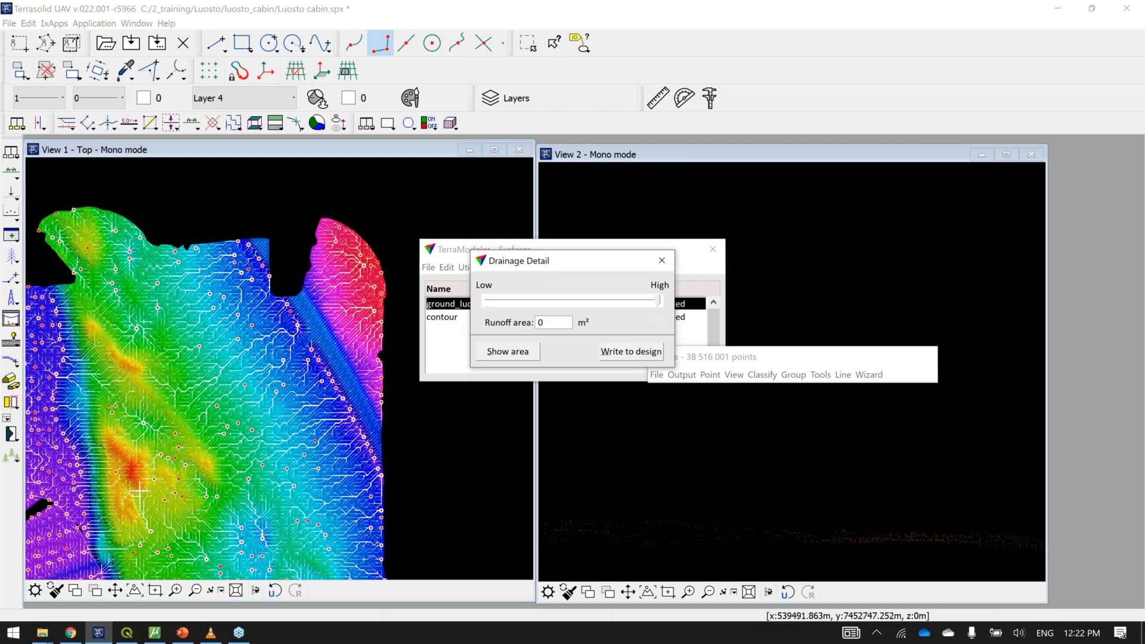
Step: Reduce the drainage detail to about a quarter of its range so only the main flow lines are drawn
scroll(138, 490, up, 3)
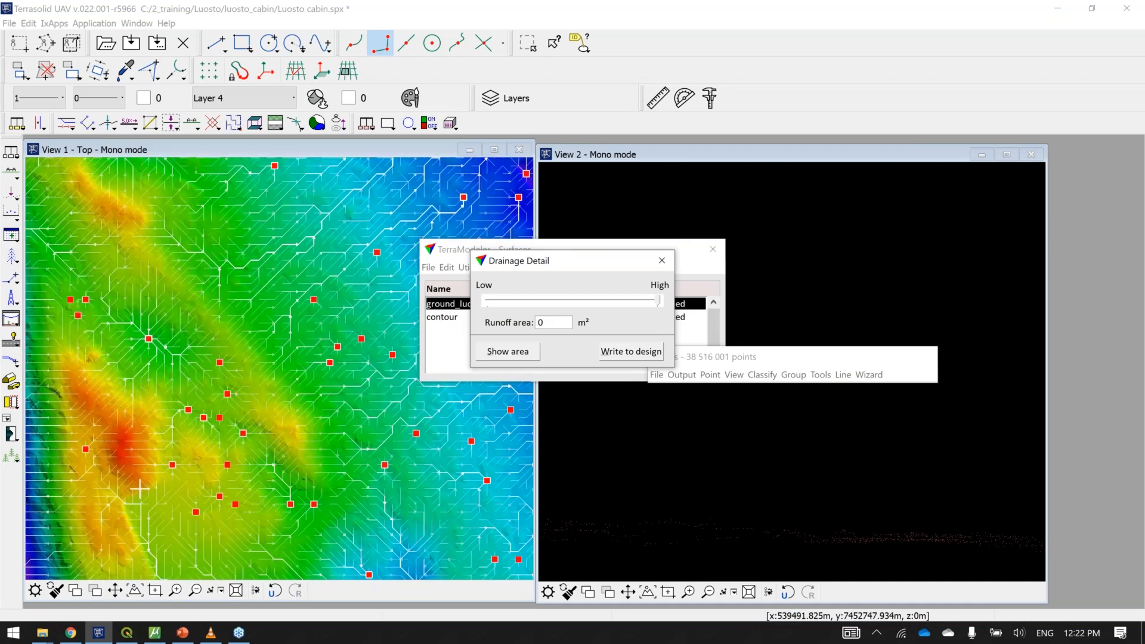
middle_drag(157, 299, 272, 321)
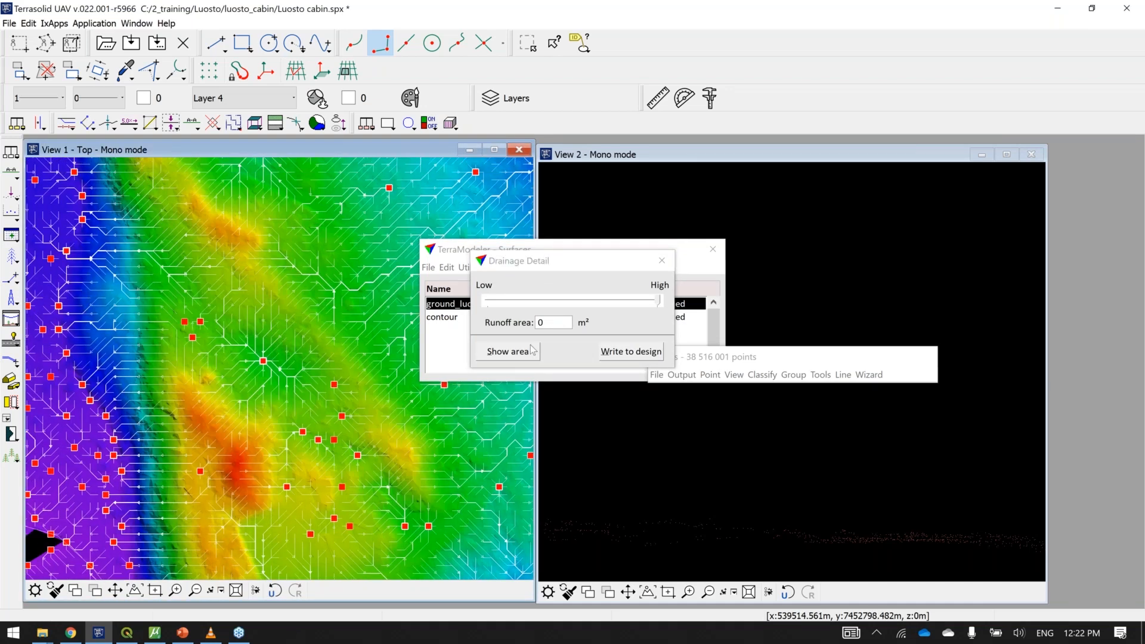
drag(658, 300, 527, 306)
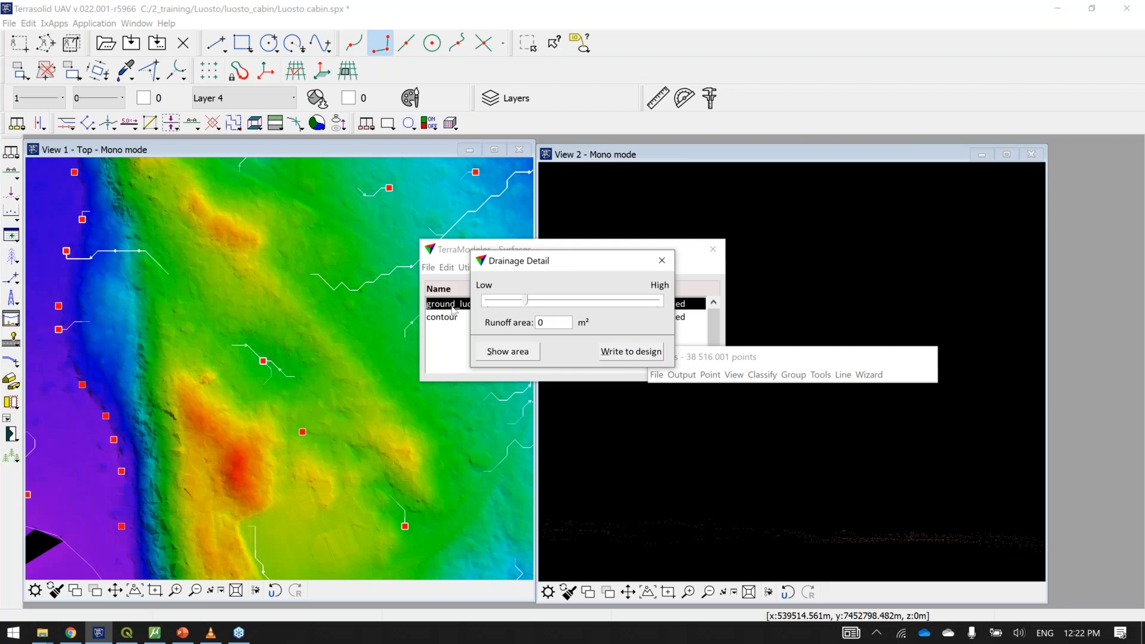
Step: Examine the flow arrows, low-point markers and runoff lines around the hills, shoreline and road ditch
scroll(246, 342, up, 5)
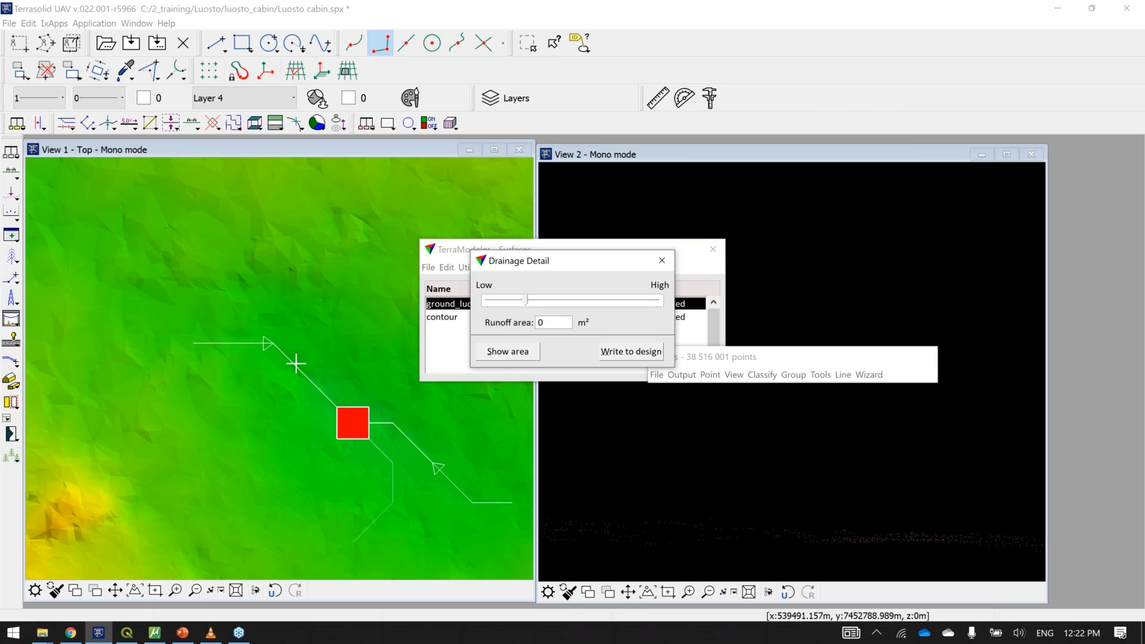
scroll(295, 377, down, 4)
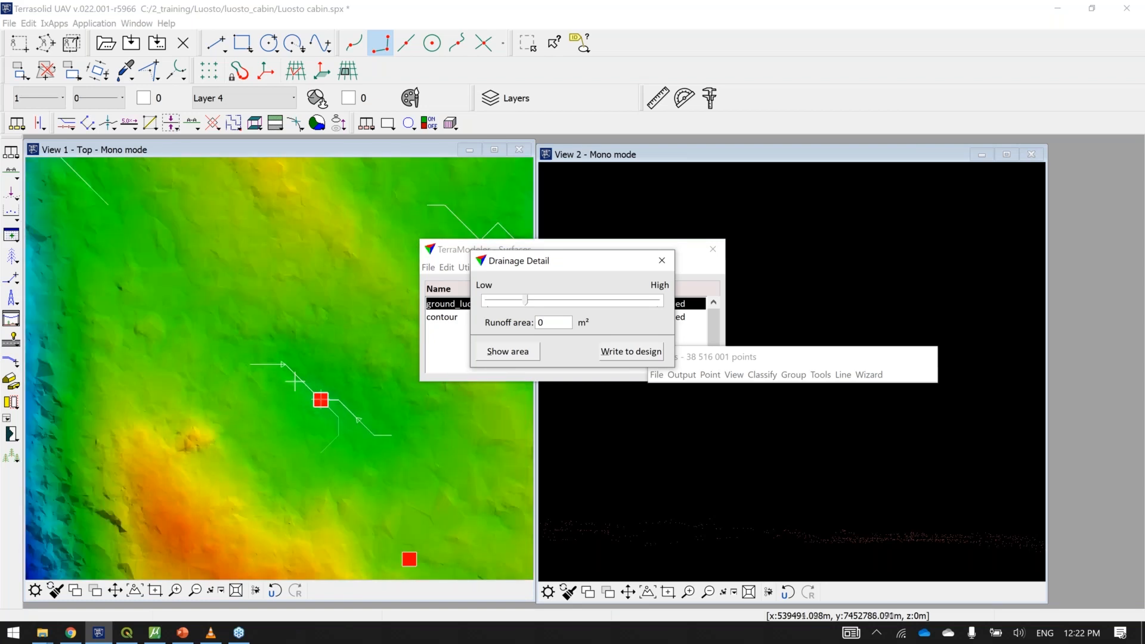
scroll(320, 399, down, 3)
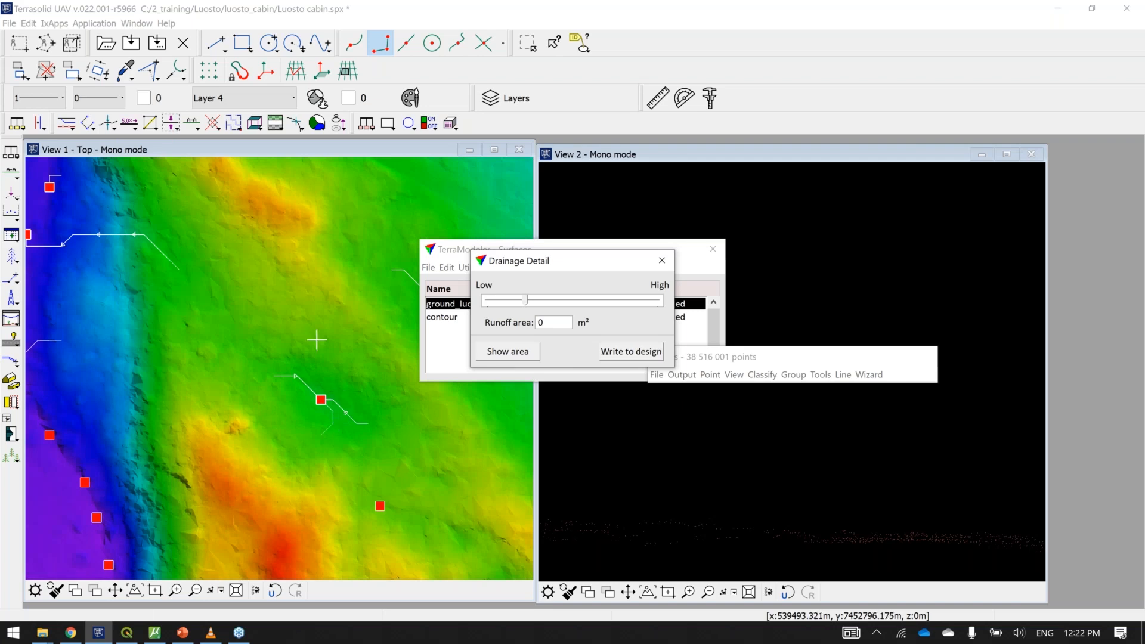
click(73, 271)
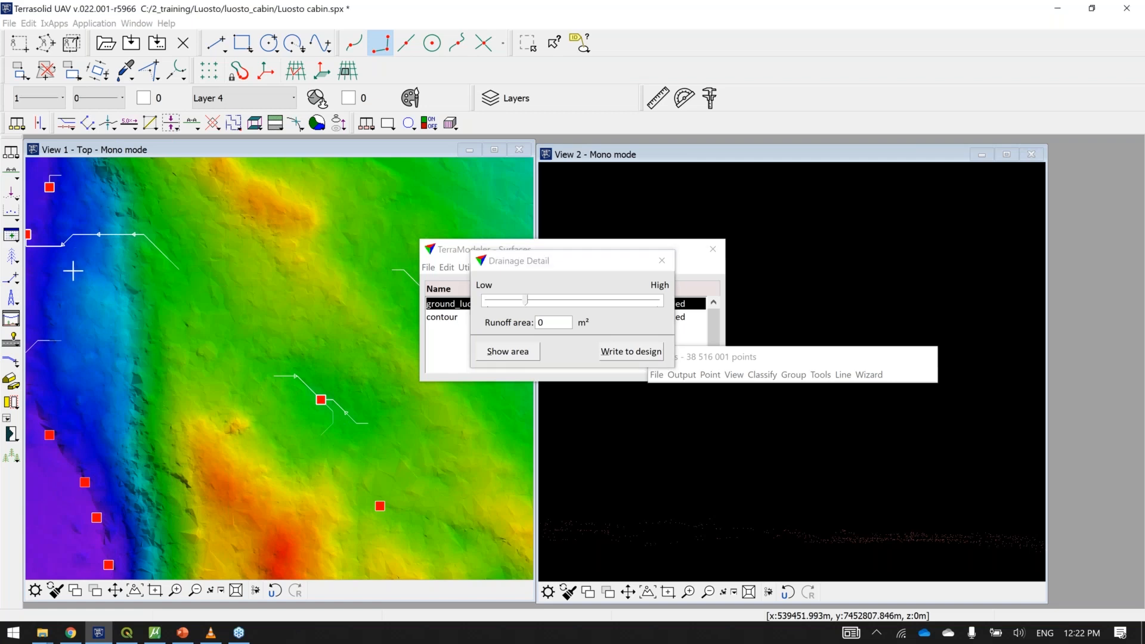
middle_drag(73, 271, 166, 346)
scroll(160, 343, up, 1)
scroll(161, 343, down, 2)
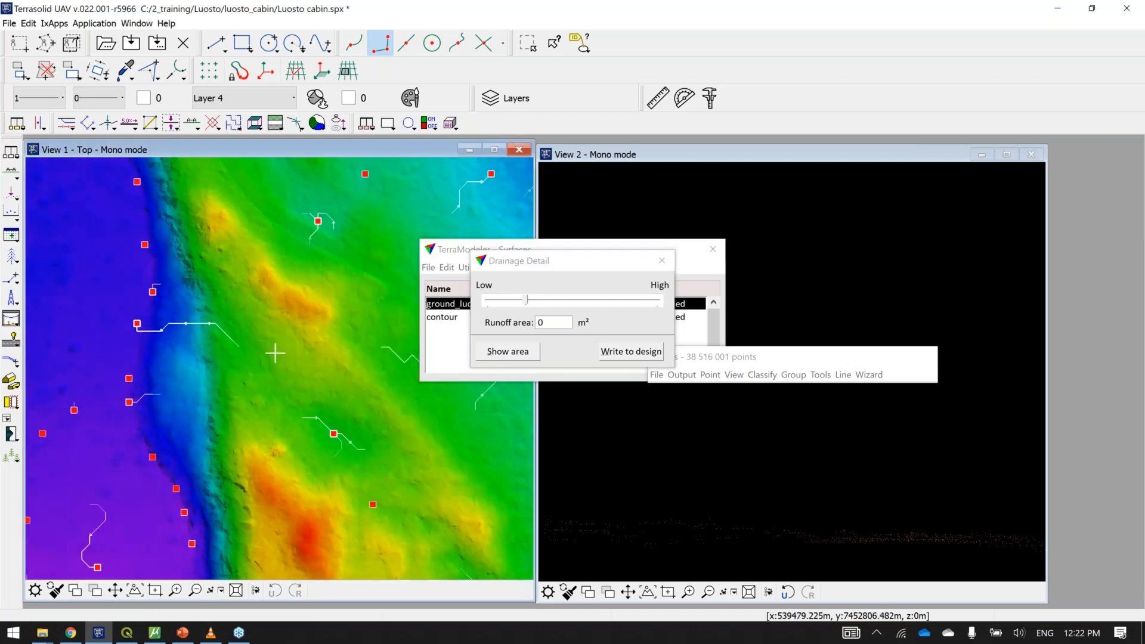
middle_drag(275, 353, 105, 290)
middle_drag(257, 344, 68, 400)
middle_drag(189, 334, 165, 332)
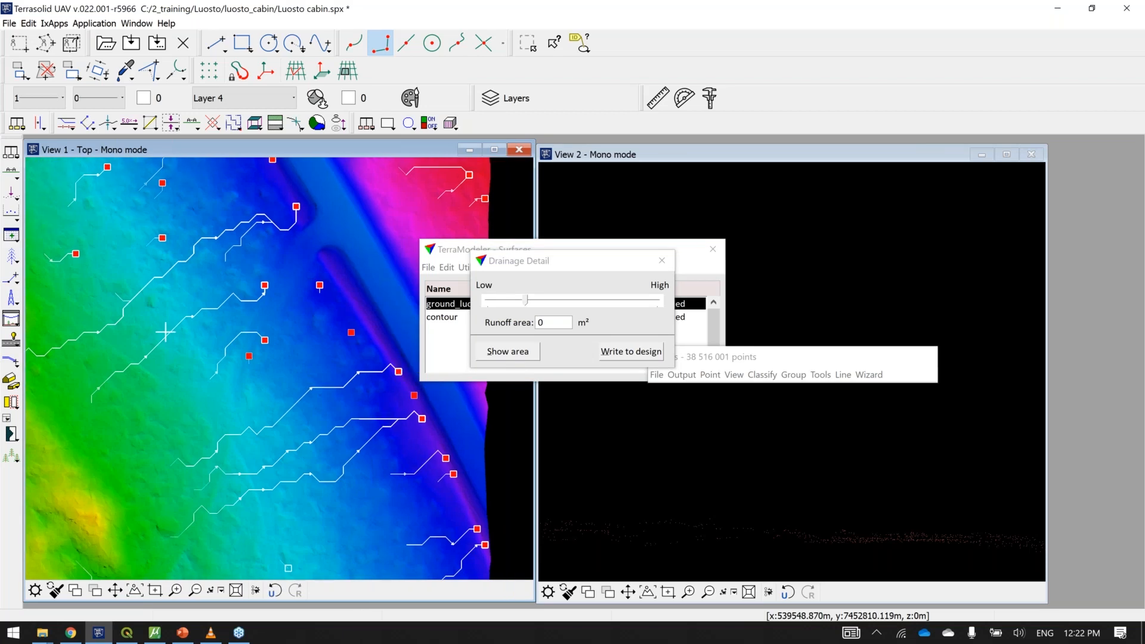
scroll(165, 332, down, 2)
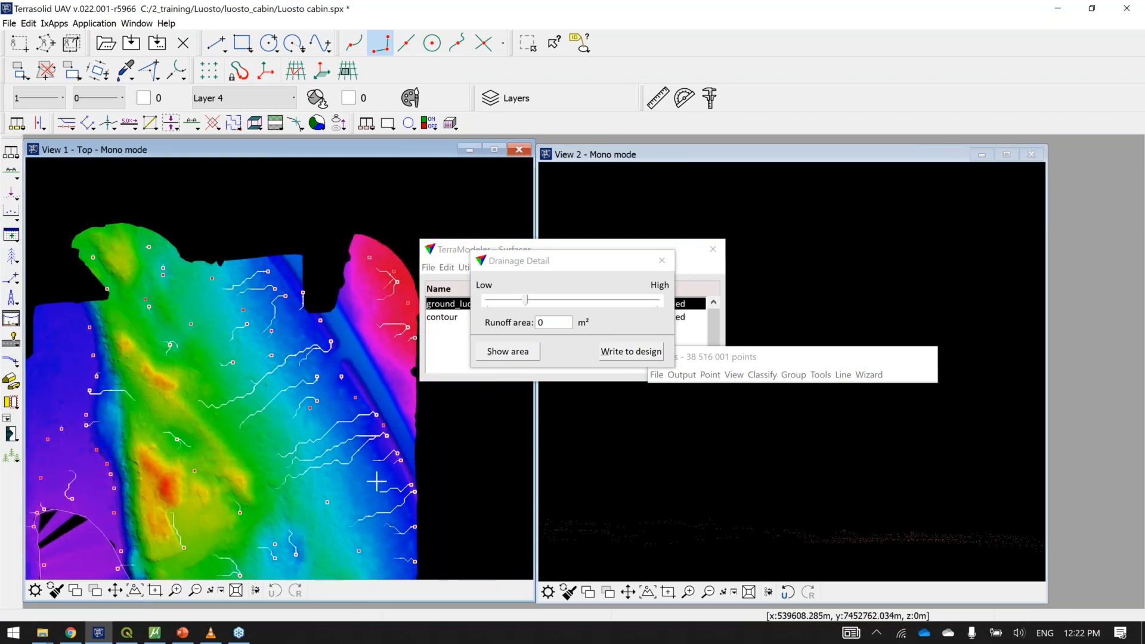
middle_drag(376, 481, 323, 454)
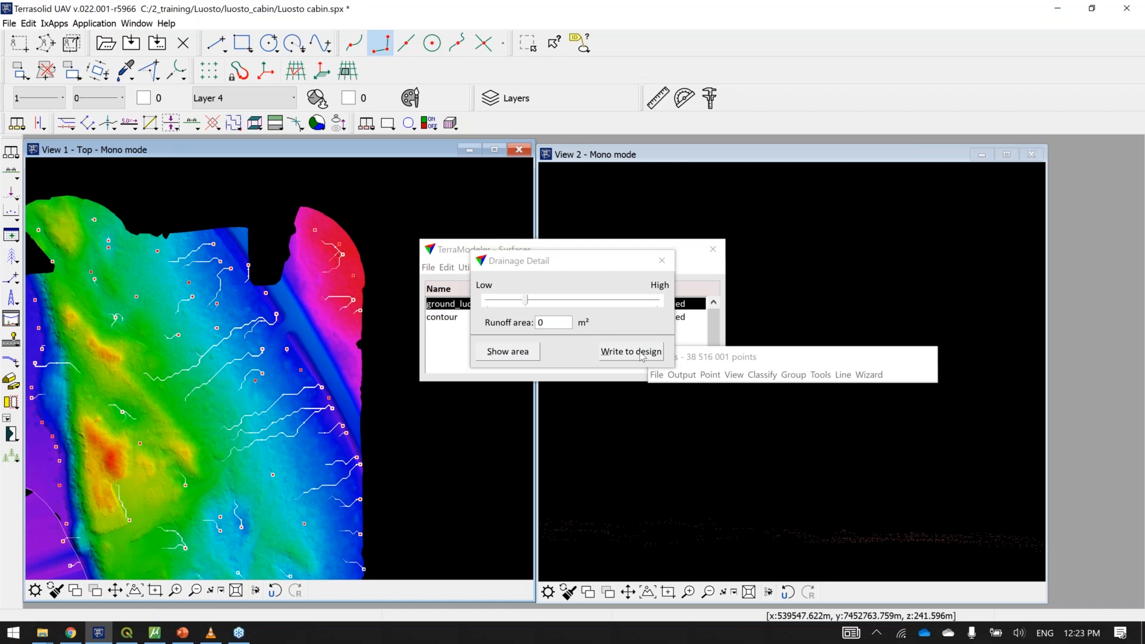
Step: Switch to VLC media player and show the video 1_volume.mp4 full screen, paused at about 03:54
click(214, 638)
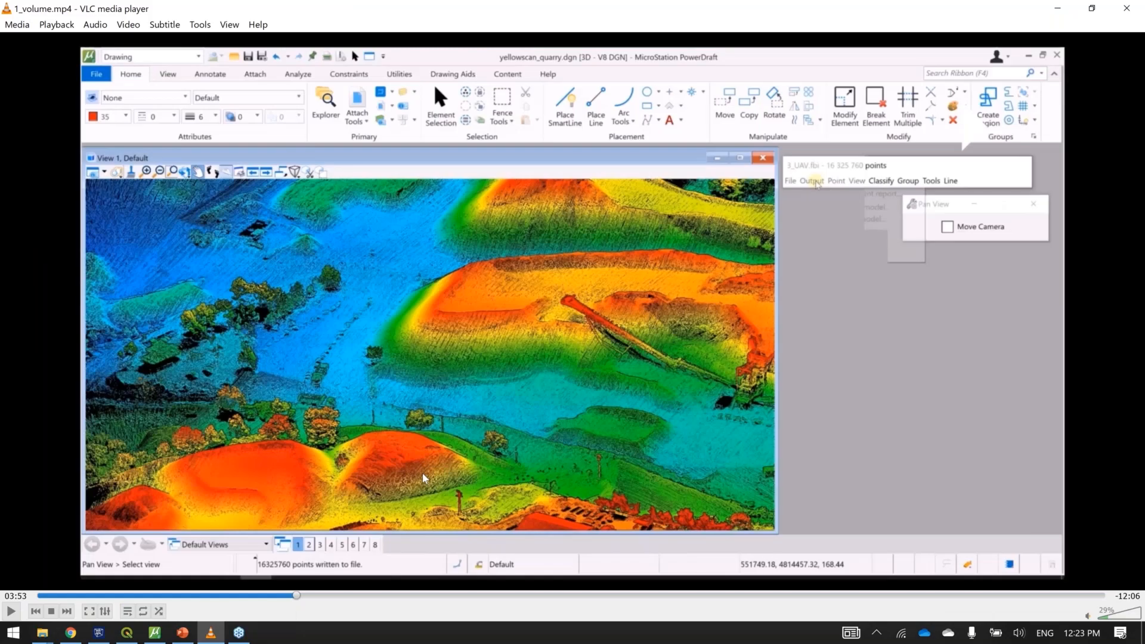
double_click(425, 478)
click(338, 634)
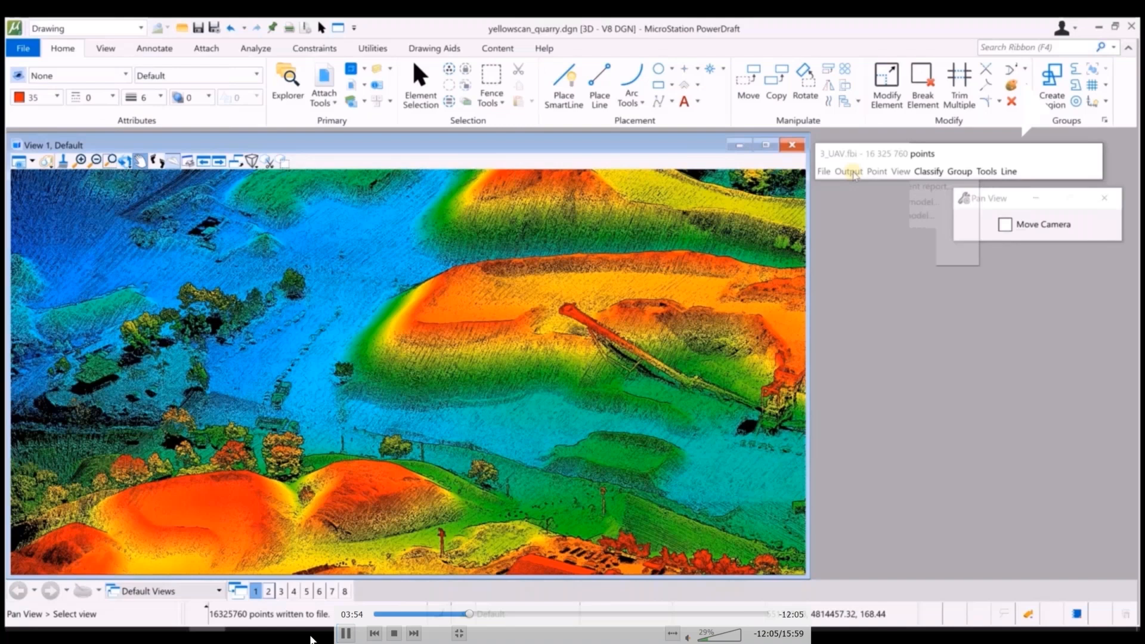
click(341, 635)
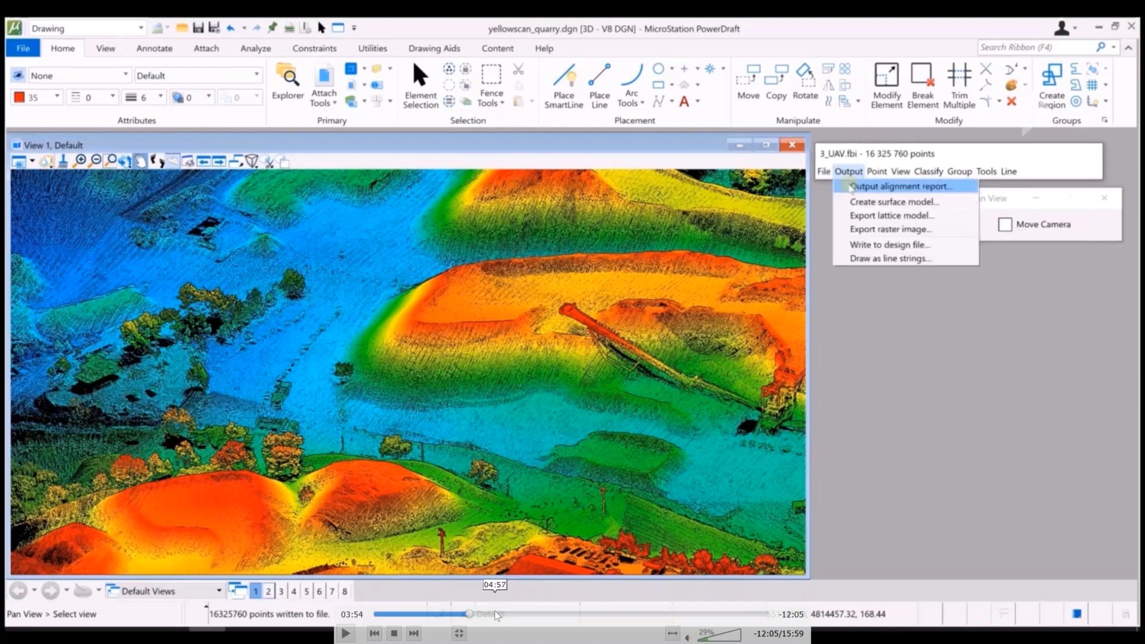
Step: Skim the volume video between about 04:47 and 06:20 for the shaded ground surface and the stockpile outline, ending at 06:01
click(496, 614)
click(529, 614)
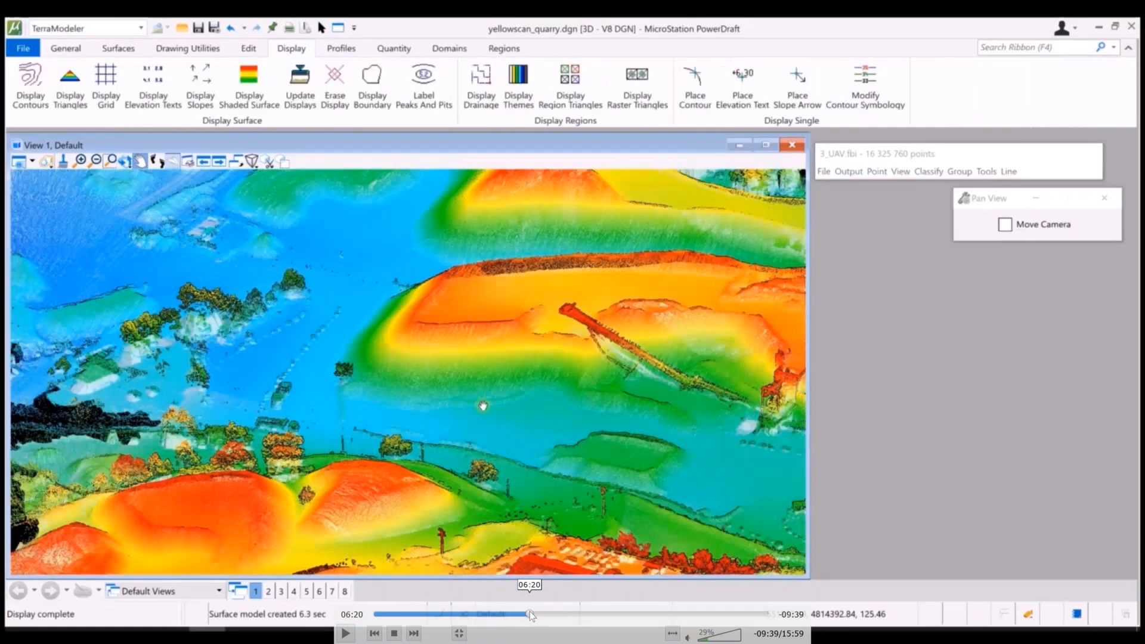
click(513, 614)
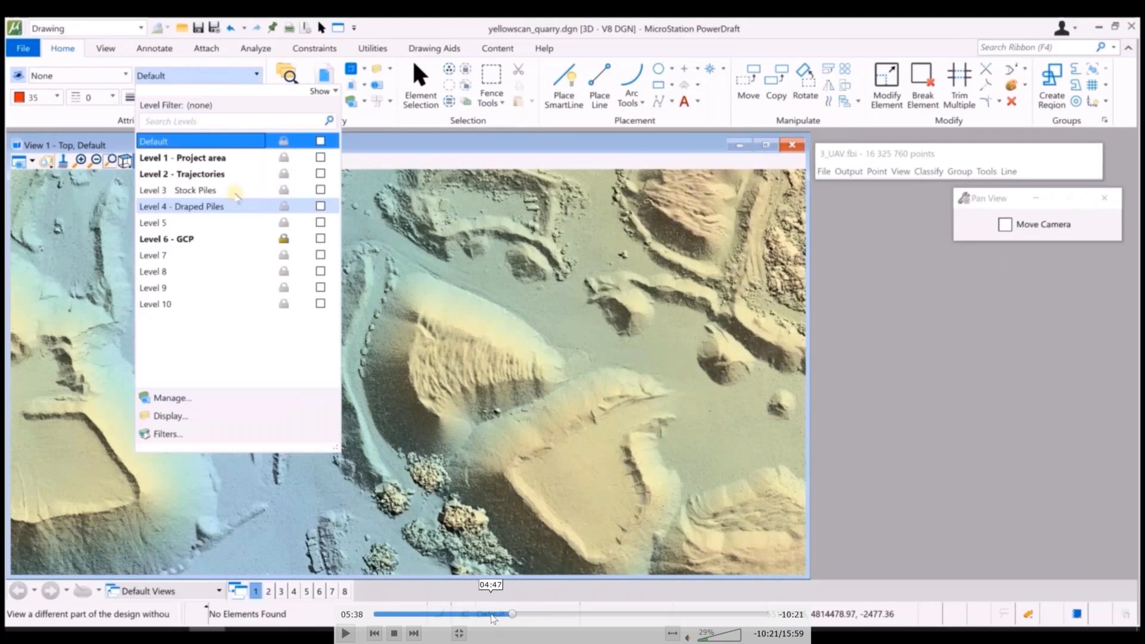
click(492, 614)
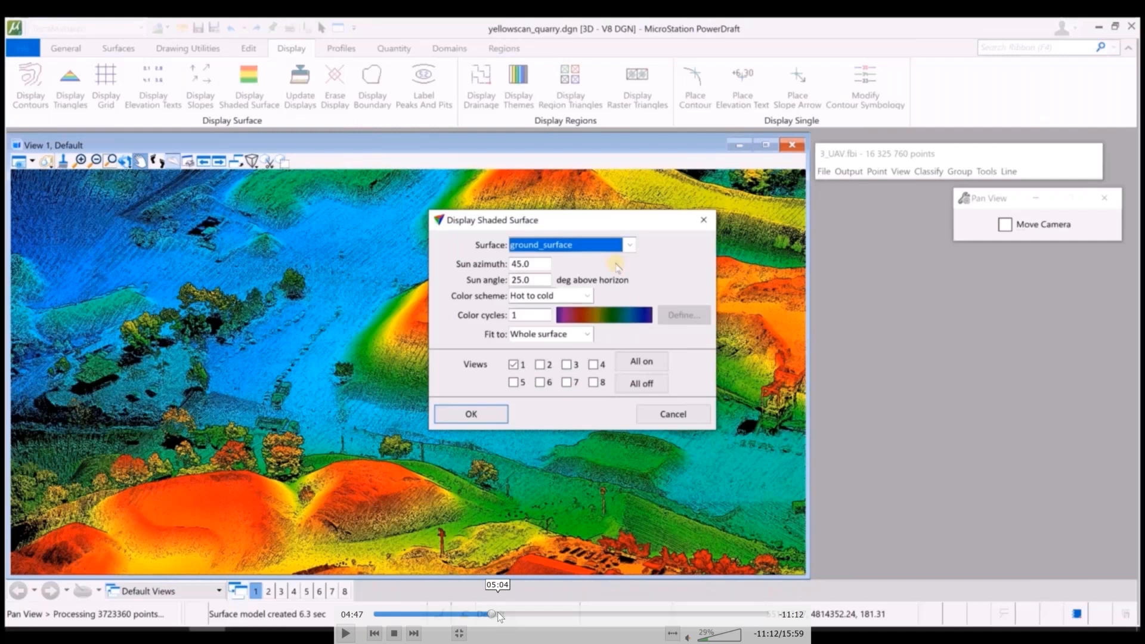
click(502, 614)
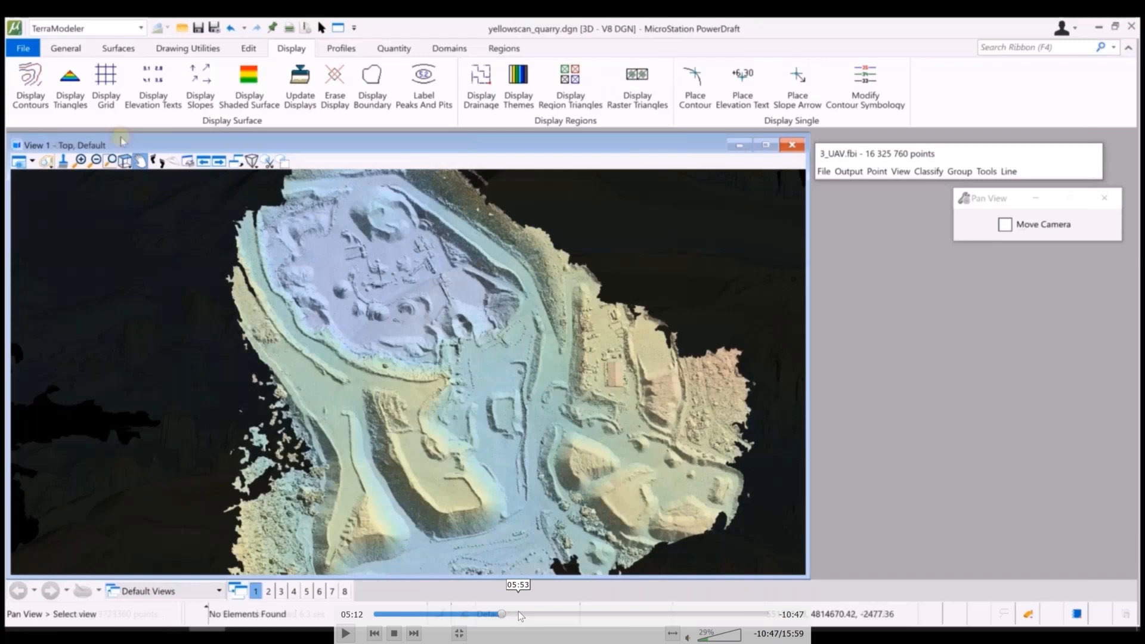
click(521, 611)
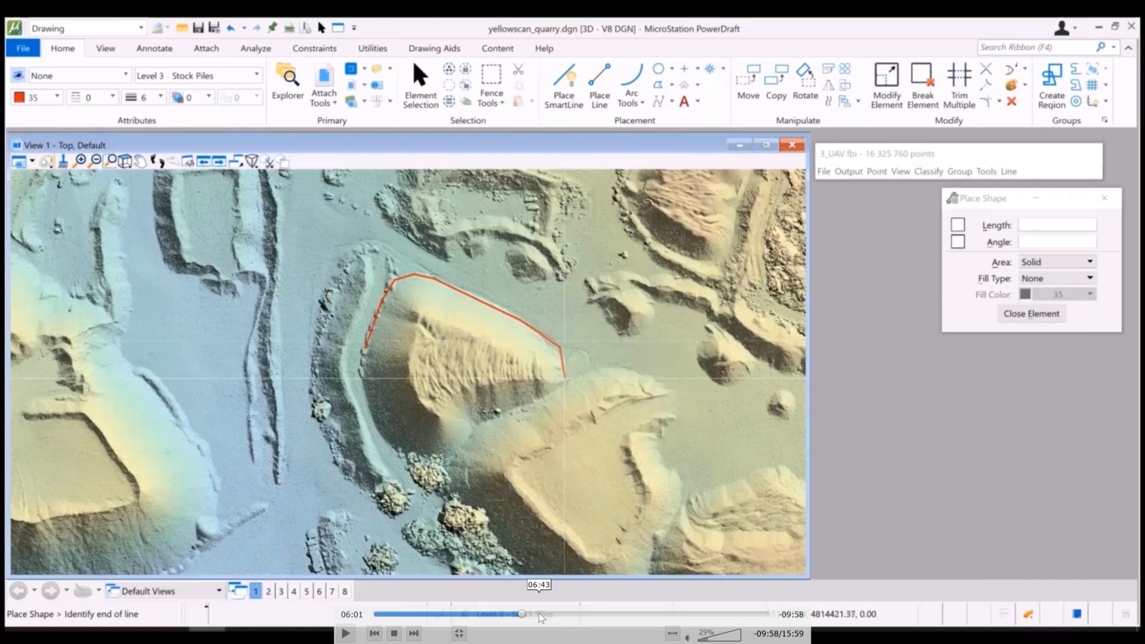
Step: Skim the video forward to 10:31, covering the pile1 label and draping the pile outline onto the ground points
click(545, 614)
click(563, 614)
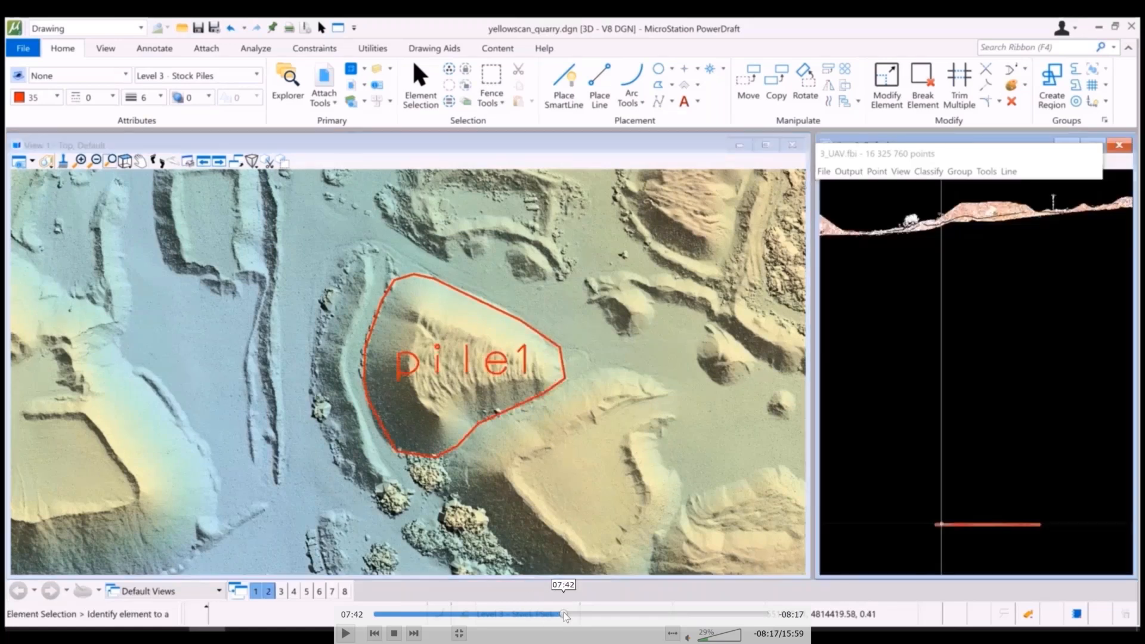
click(582, 614)
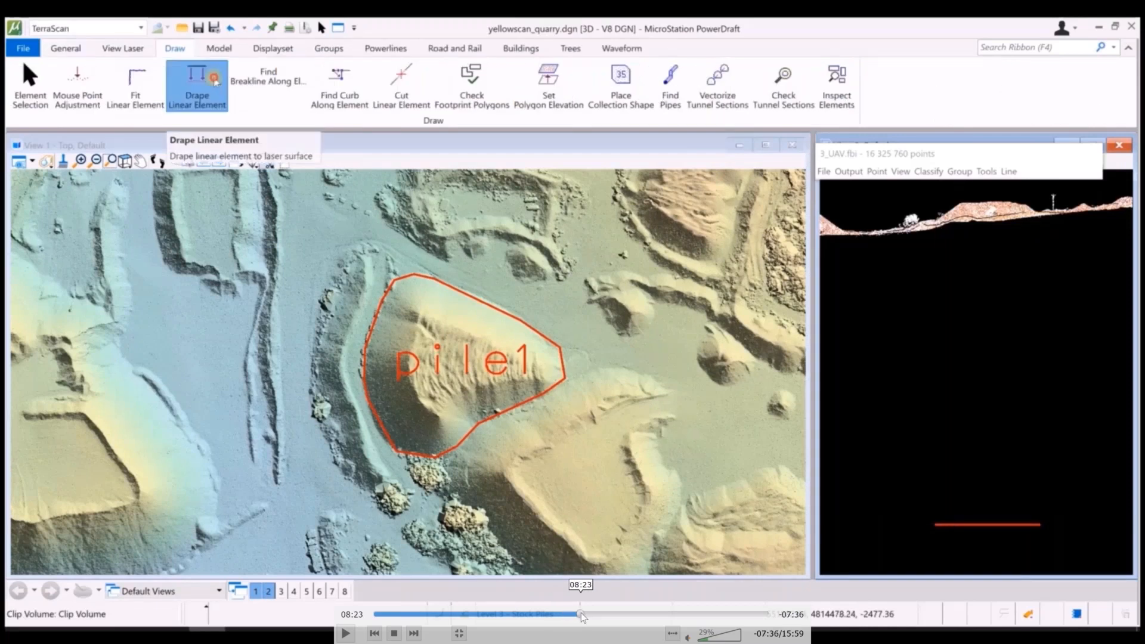
click(592, 613)
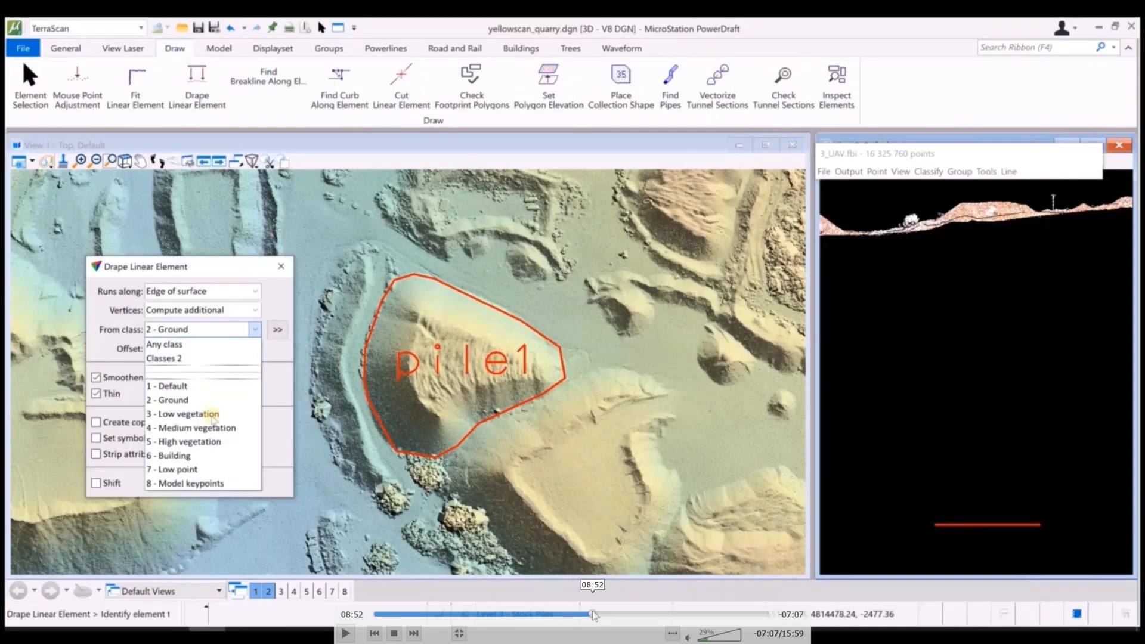
click(610, 614)
click(633, 613)
click(635, 613)
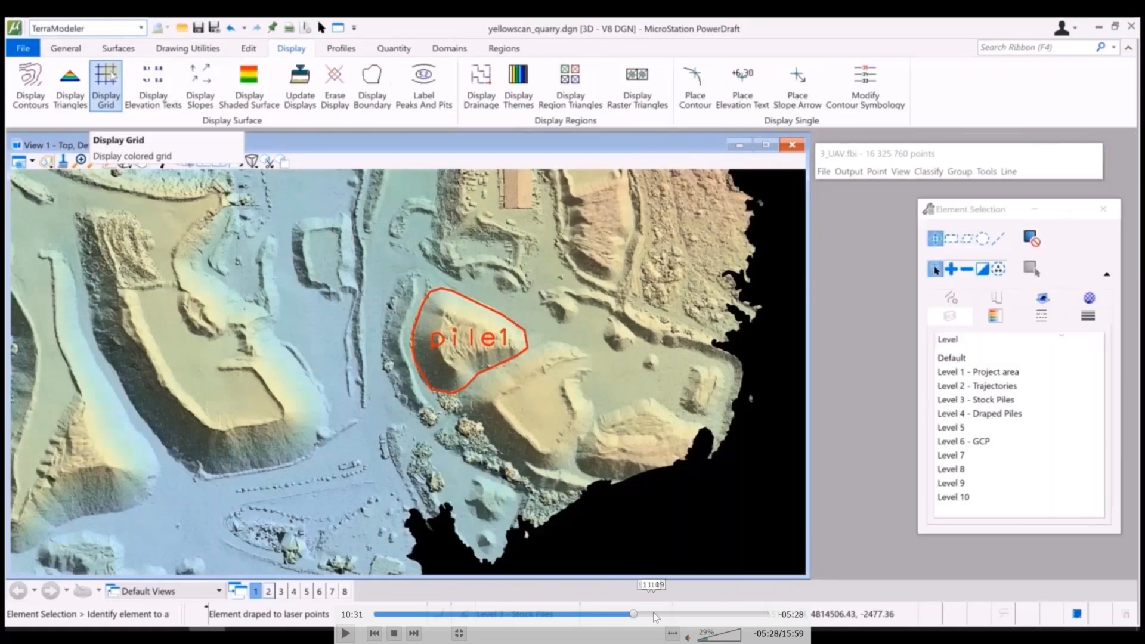
Step: Skim the rest of the video from 11:19, covering pile bottom triangulation, its shaded display and the Compute Quantity volume calculation
click(653, 613)
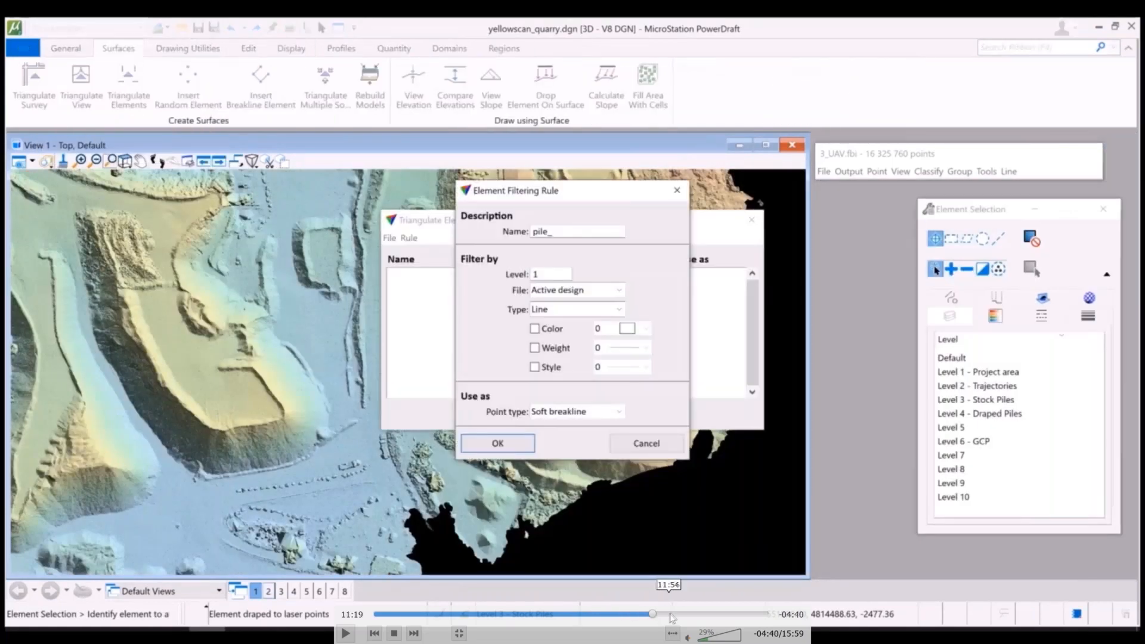
click(674, 616)
click(687, 615)
click(702, 614)
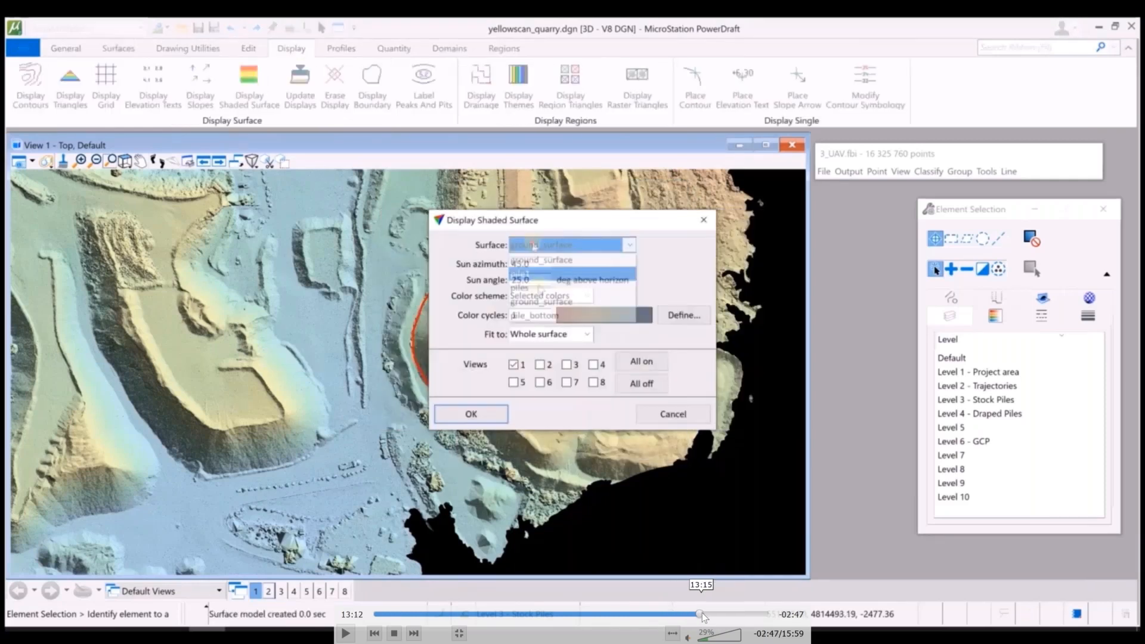
click(713, 613)
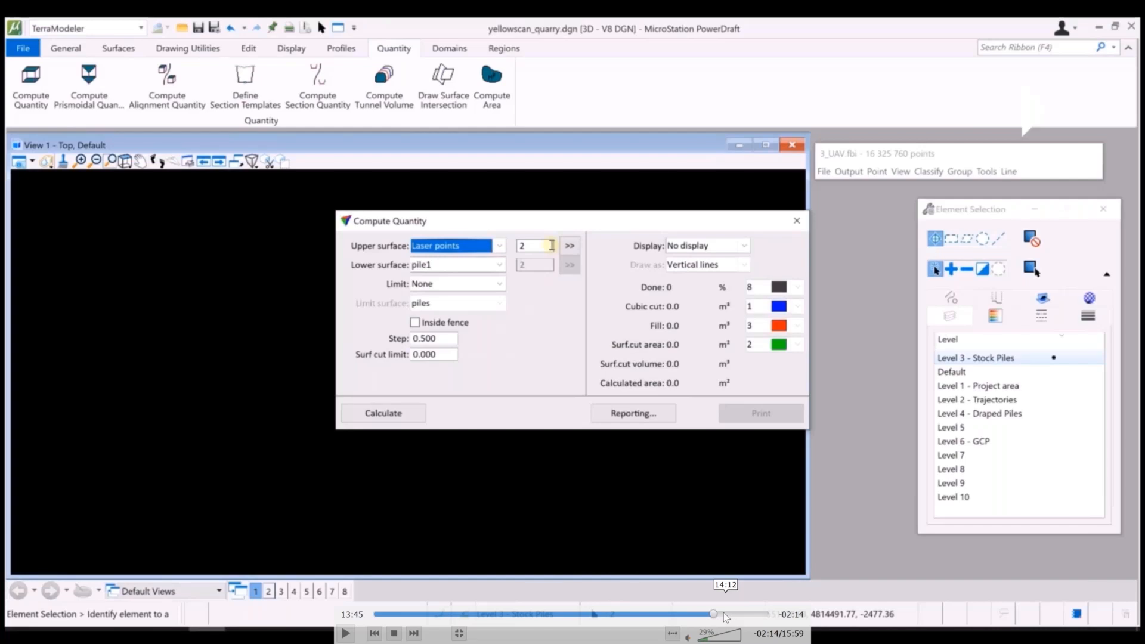
click(724, 611)
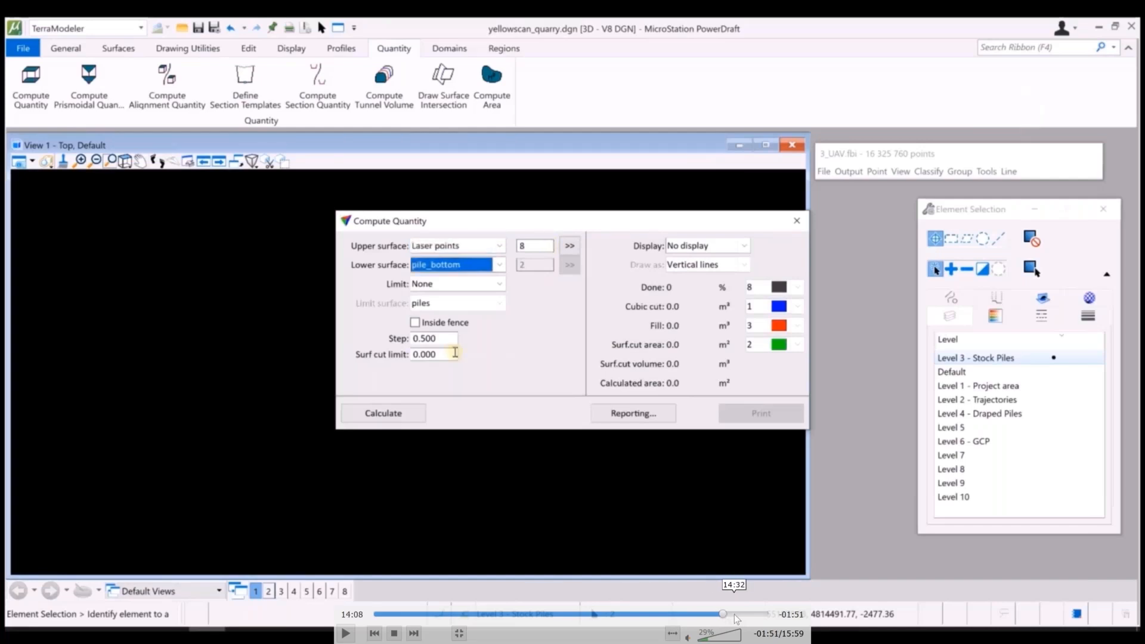
click(735, 614)
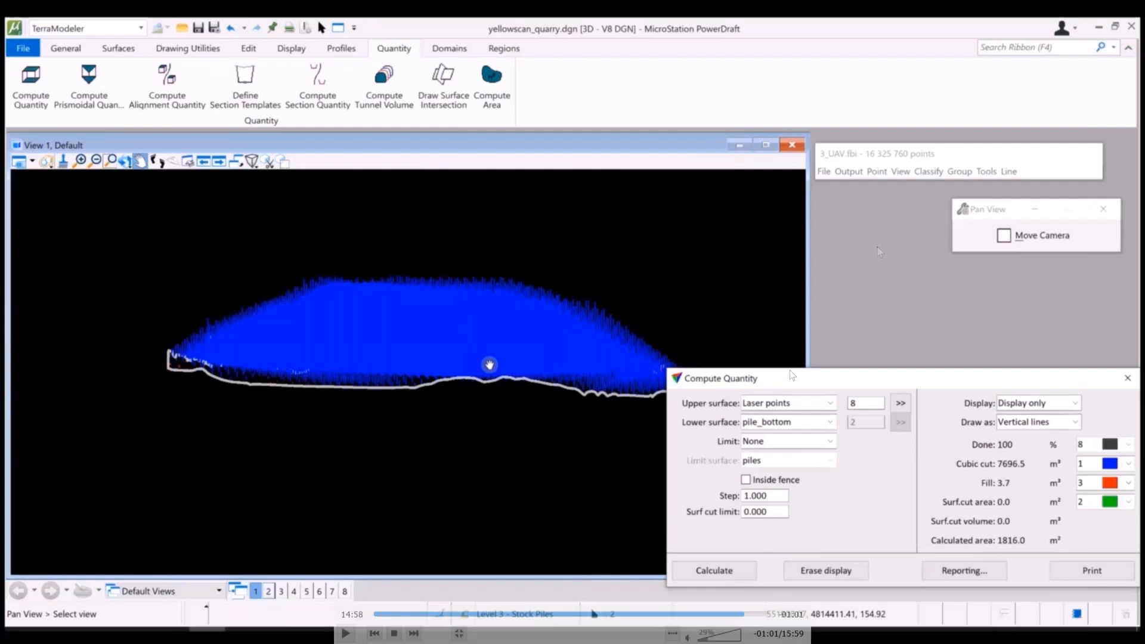
Step: Leave the full-screen video, return to the Terrasolid UAV project and close the Drainage Detail window
double_click(830, 305)
click(93, 641)
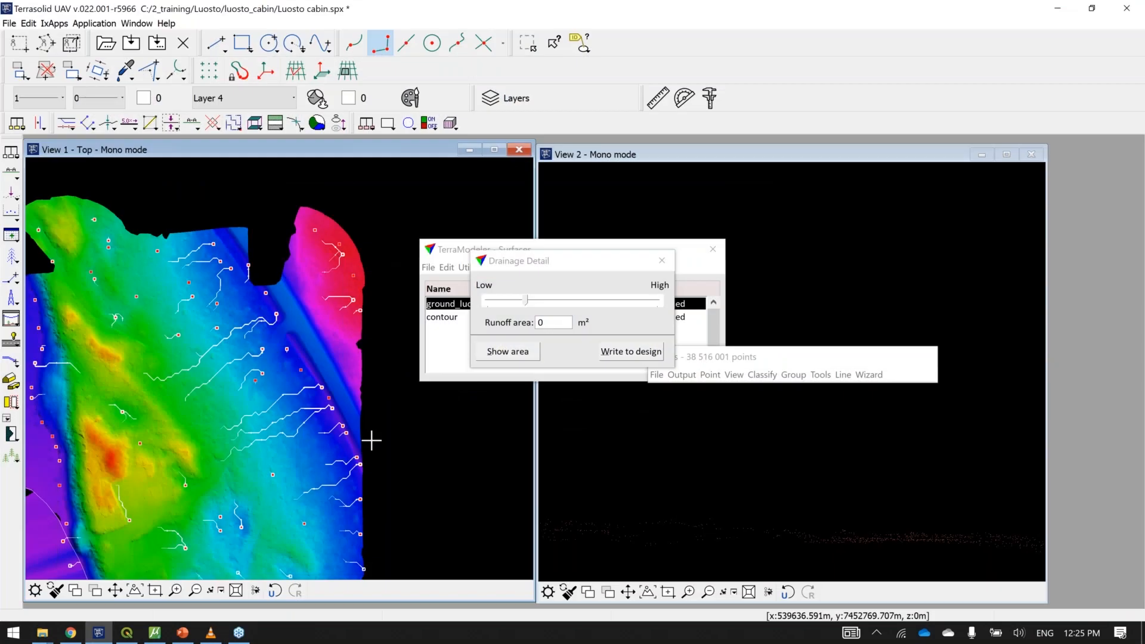
click(668, 264)
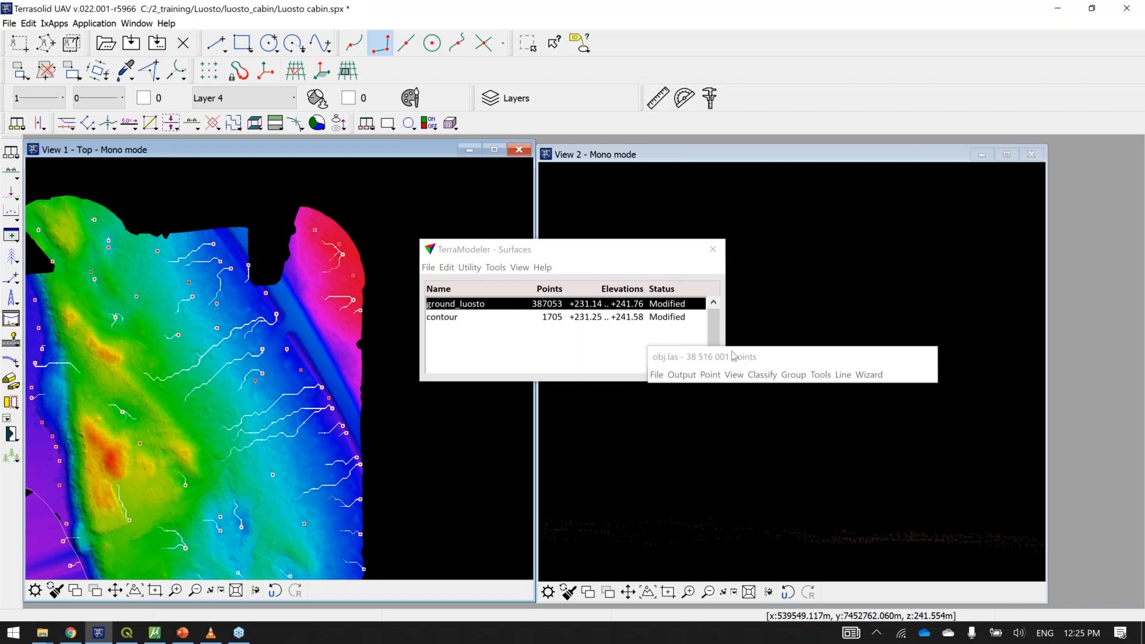
Step: Switch to QGIS to view the lattice_triangle raster, and return to the Terrasolid UAV project
click(681, 376)
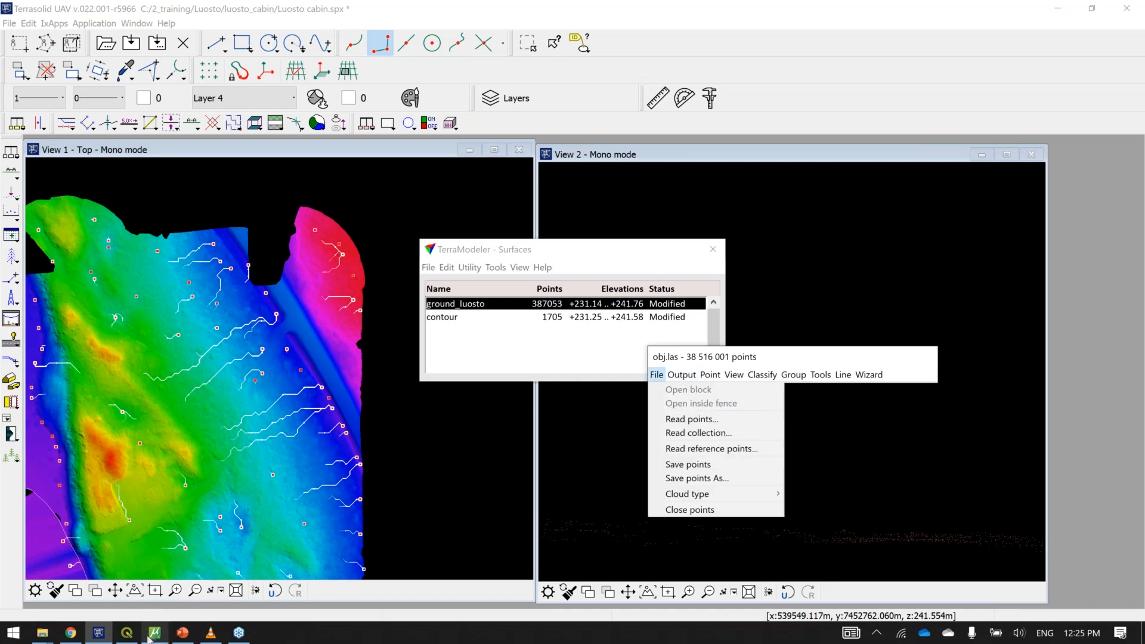
click(128, 633)
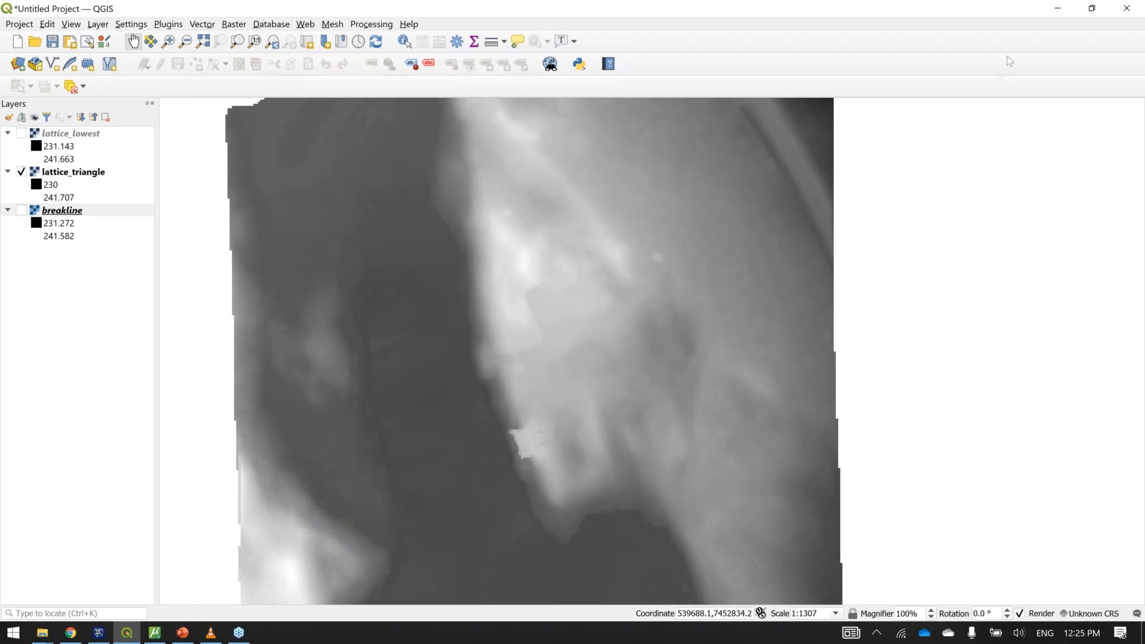
click(1056, 11)
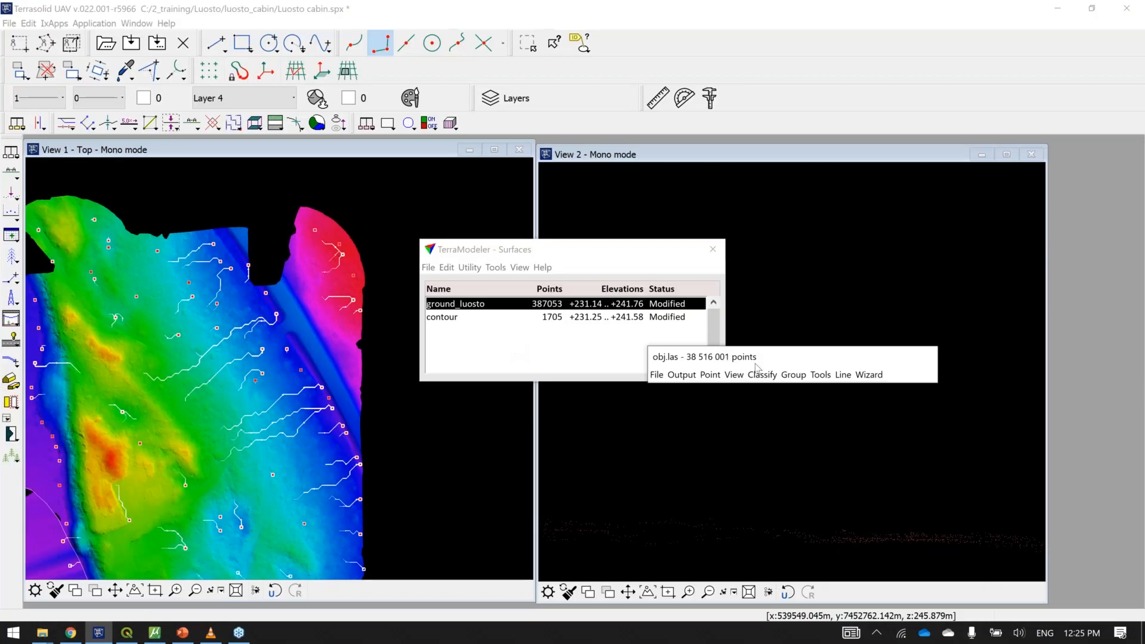
Step: Open the Export Raster Image settings for the loaded points and review the available colouring attributes, keeping Elevation
click(682, 374)
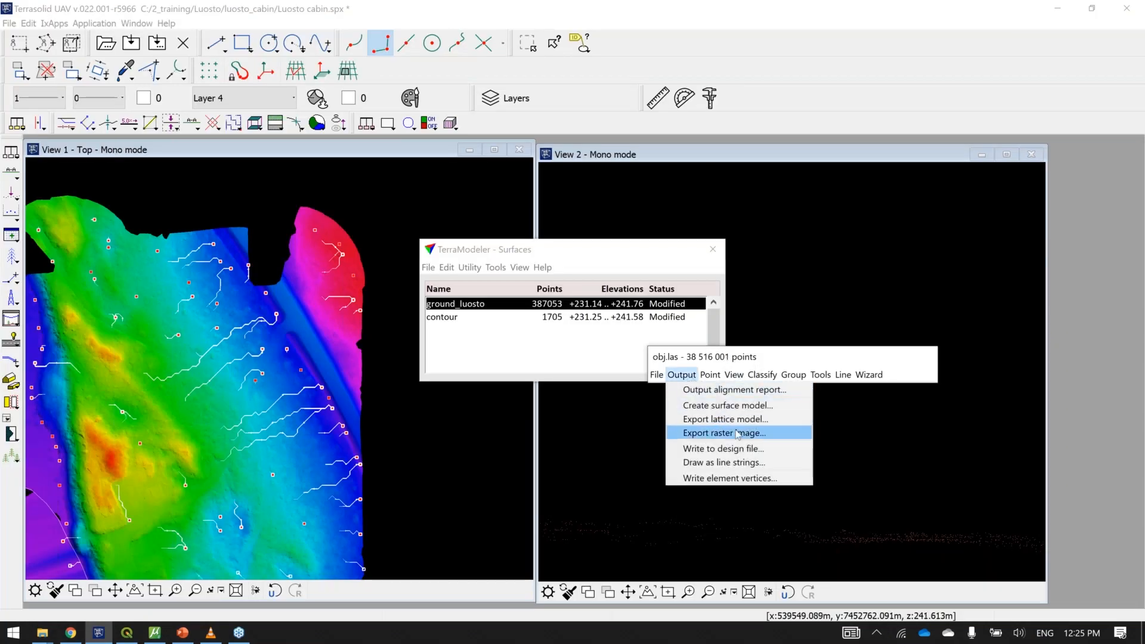
click(753, 441)
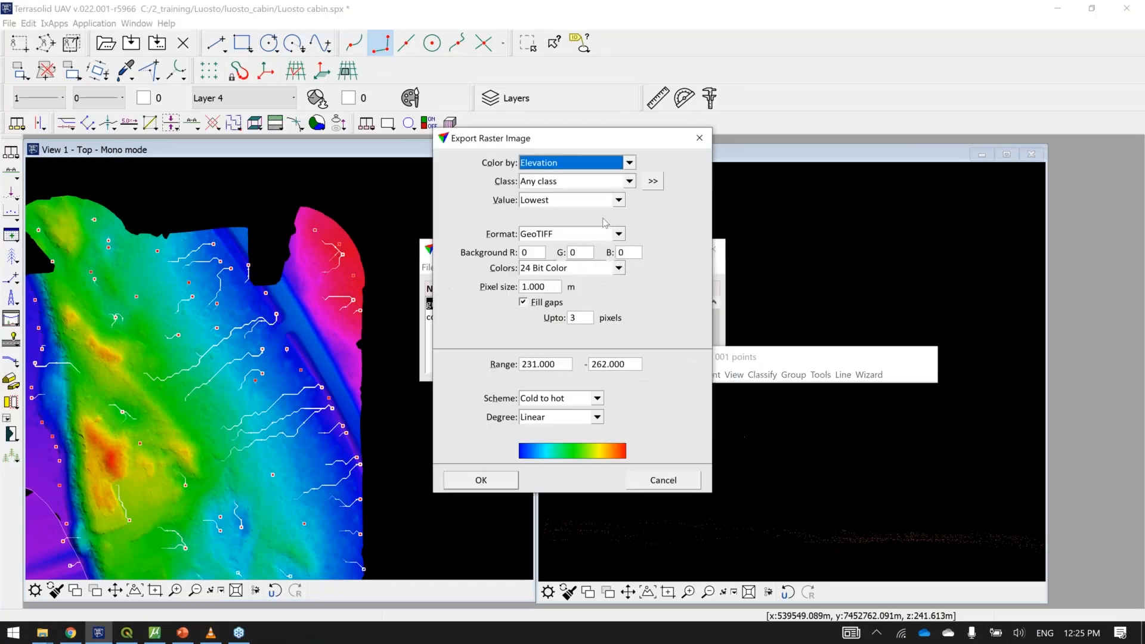
click(576, 164)
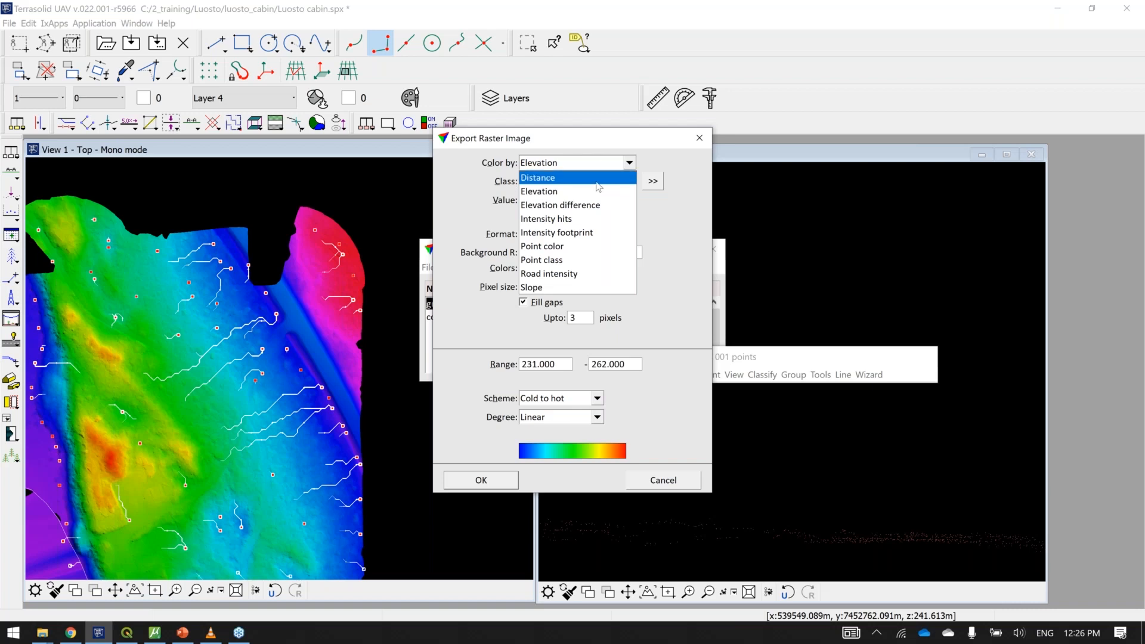
click(688, 220)
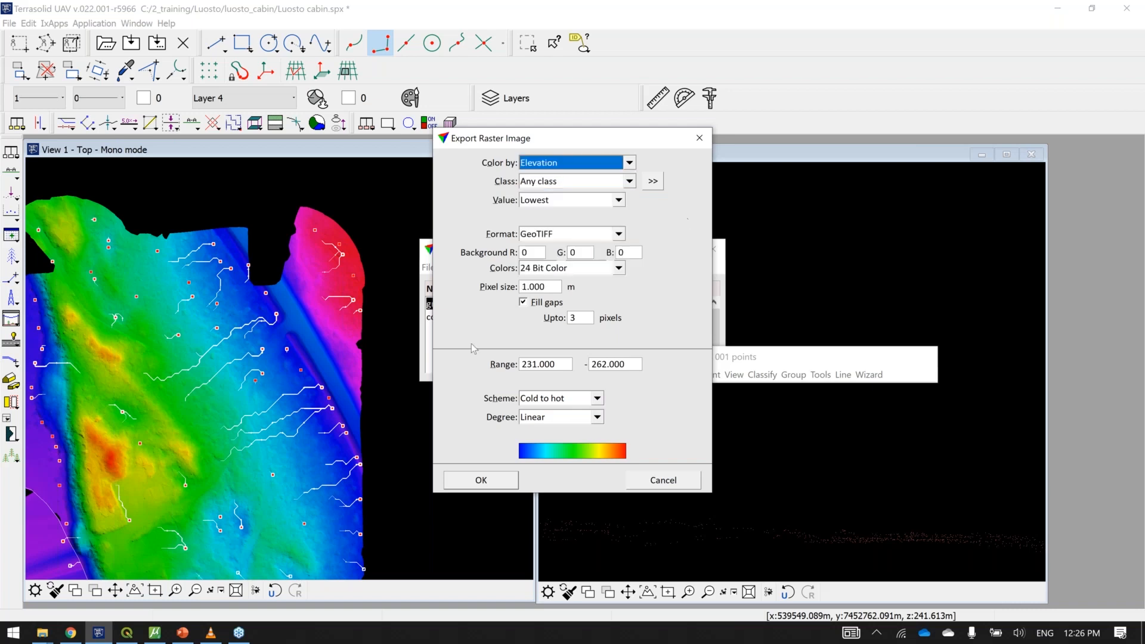
Step: View the exported raster.tif from the output folder in Photos, and return to the Terrasolid UAV project
mouse_move(53, 635)
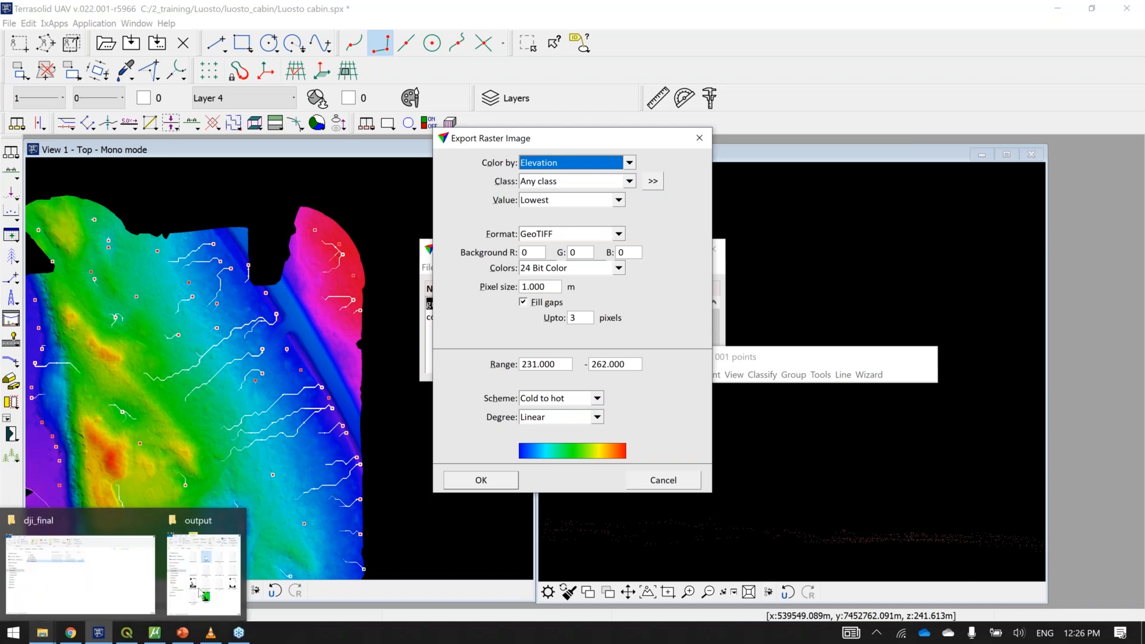
click(205, 589)
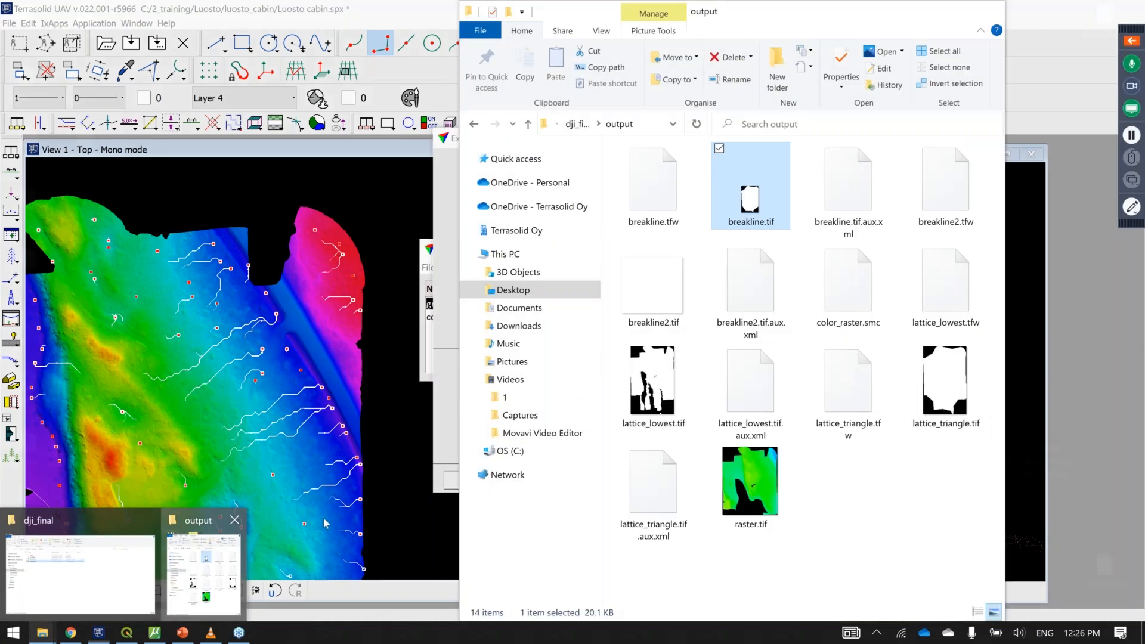
double_click(750, 482)
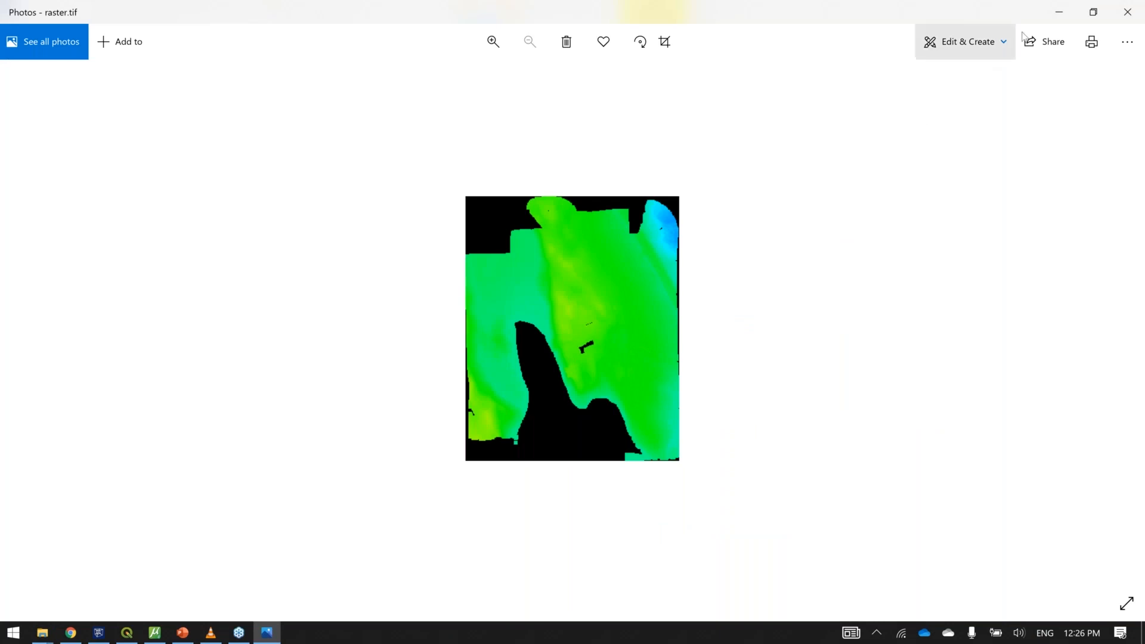
click(1059, 12)
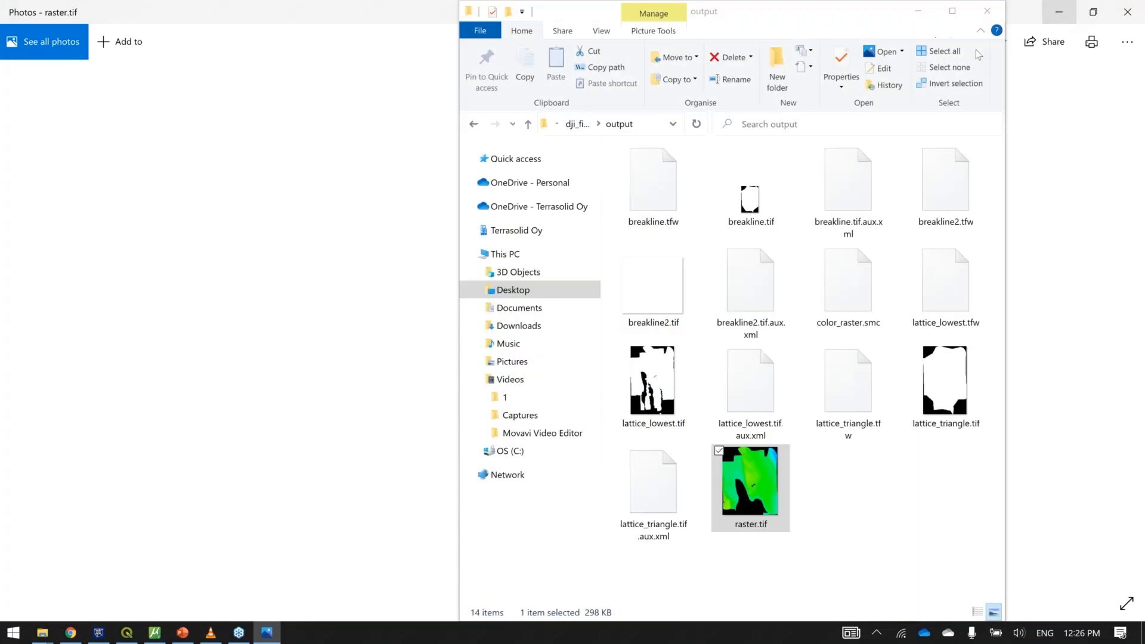
click(917, 11)
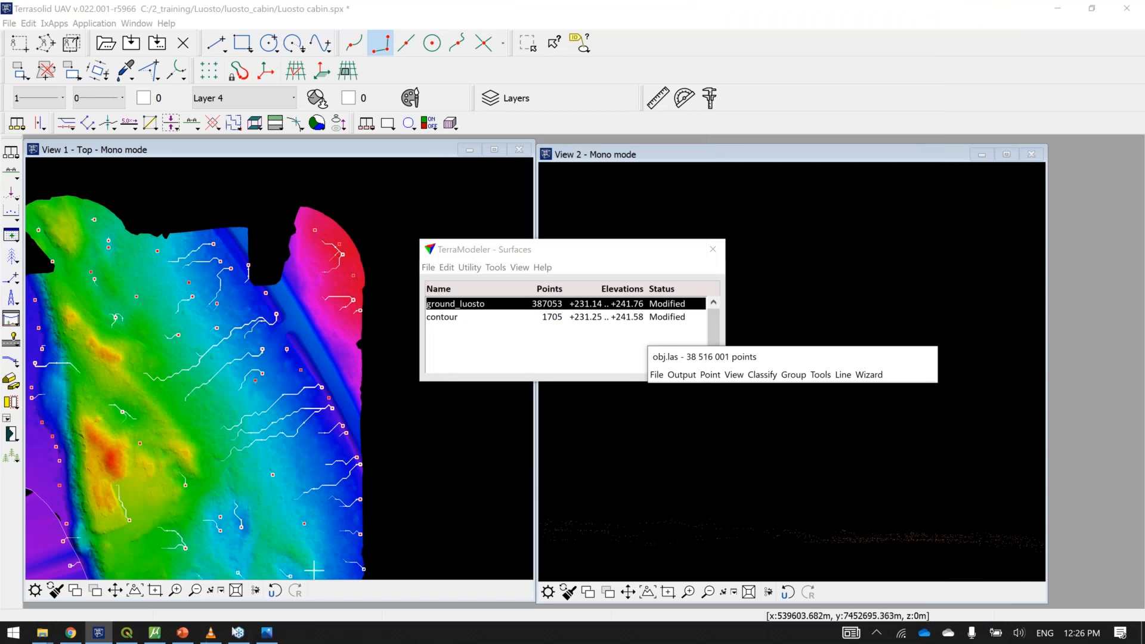
Step: Move the TerraModeler Surfaces list over View 2 and bring up the list of surface display tools
click(154, 634)
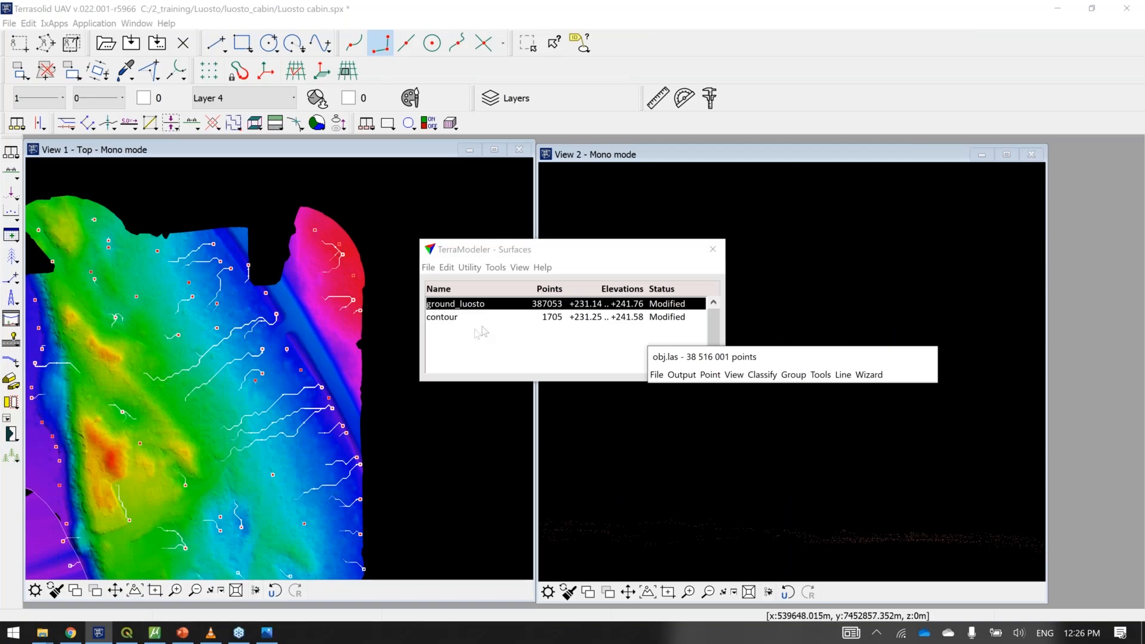
drag(501, 249, 729, 193)
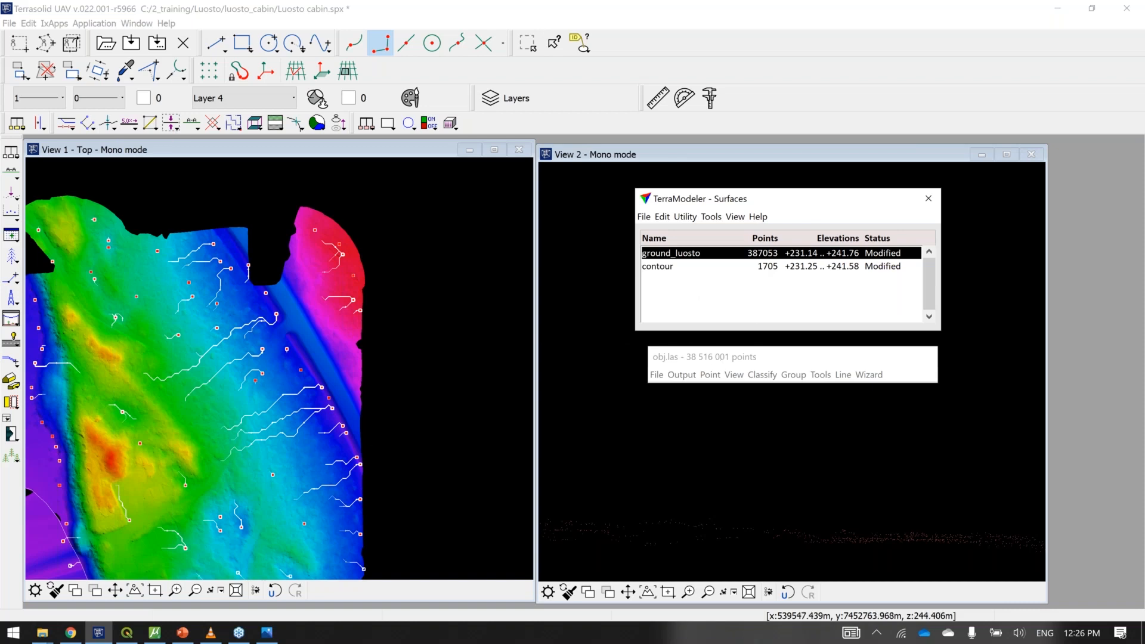
click(209, 123)
click(213, 123)
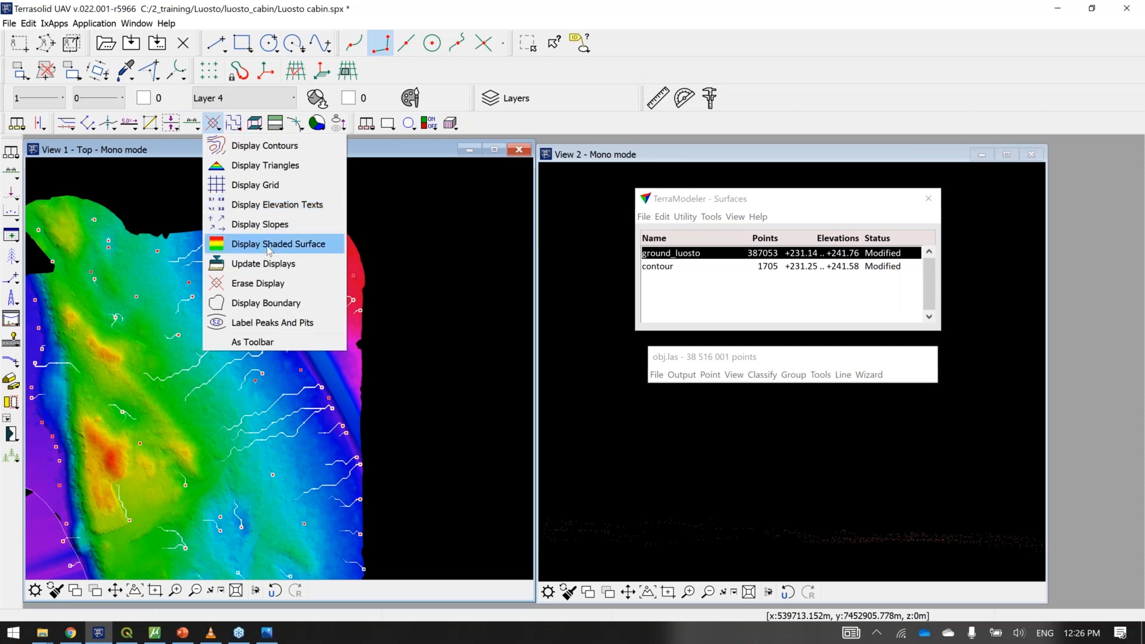
Step: Switch to MicroStation with dji_powerline.dgn and examine the power line corridor and the separate yellow line in the top view
click(156, 633)
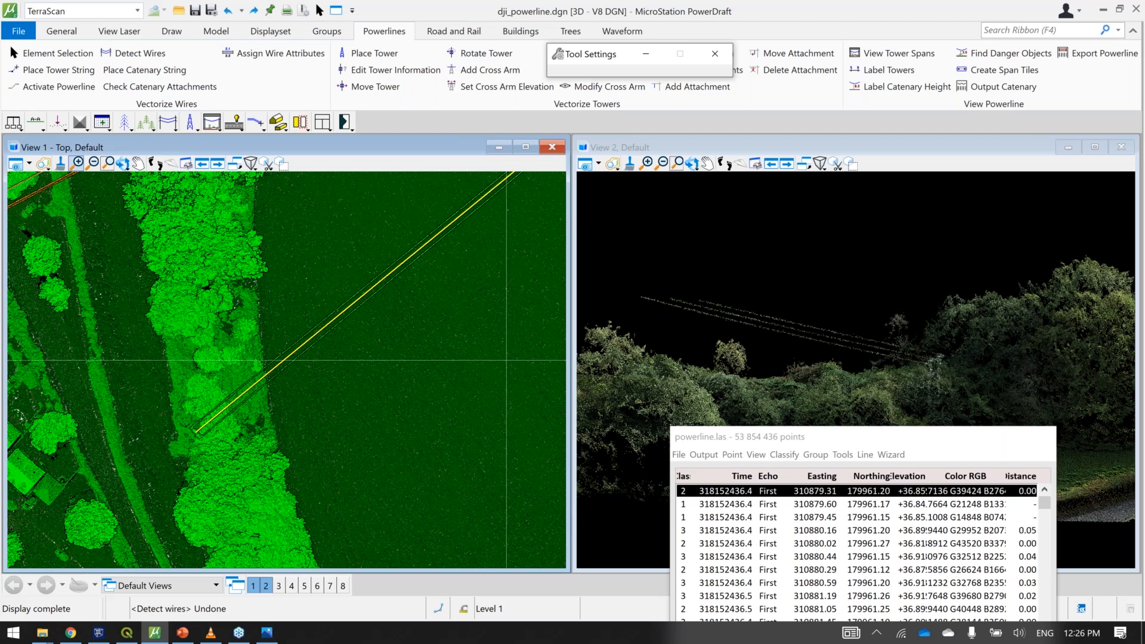
scroll(460, 336, down, 4)
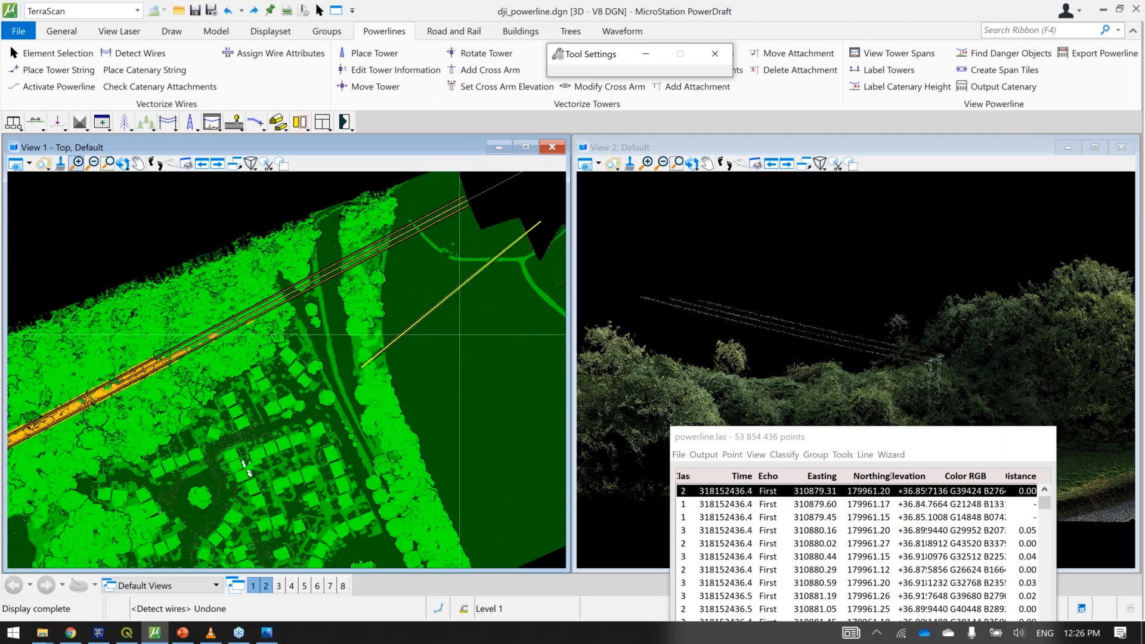
middle_drag(463, 335, 383, 342)
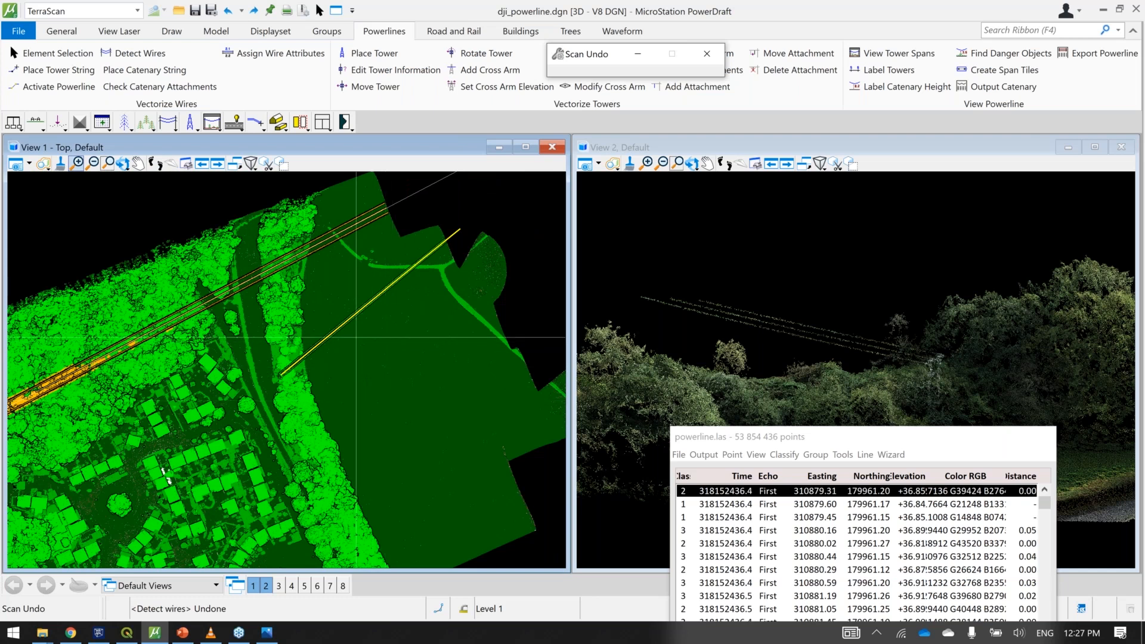
scroll(357, 335, up, 2)
scroll(357, 335, up, 2)
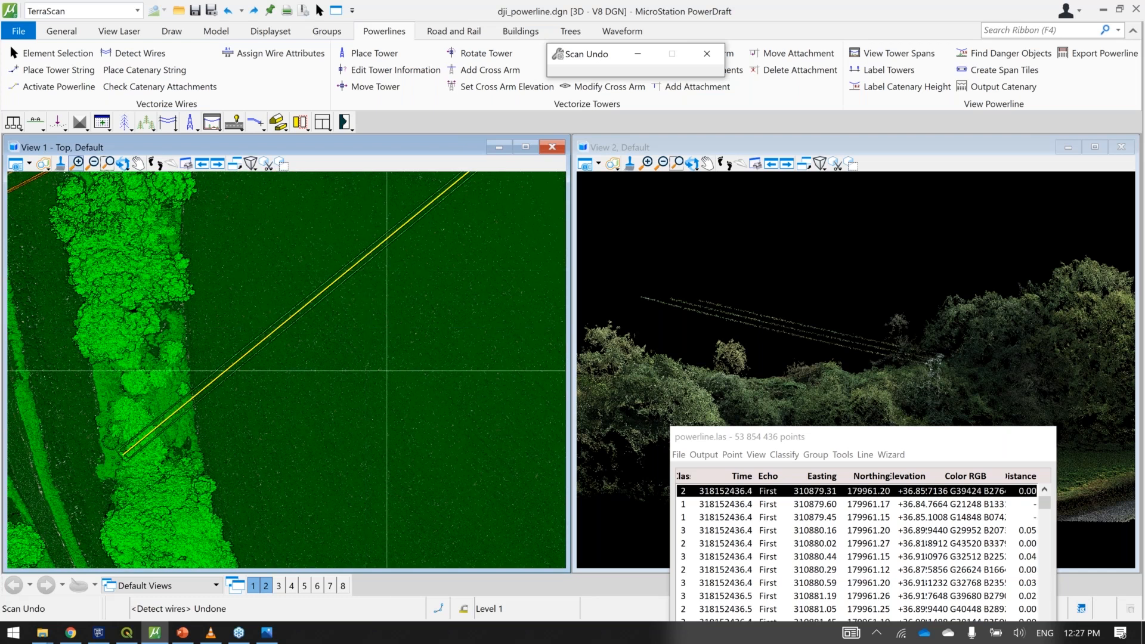
Step: Draw a vertical section along the yellow line's lower end, about 6.13 m deep, and display it in View 2
middle_drag(387, 370, 370, 427)
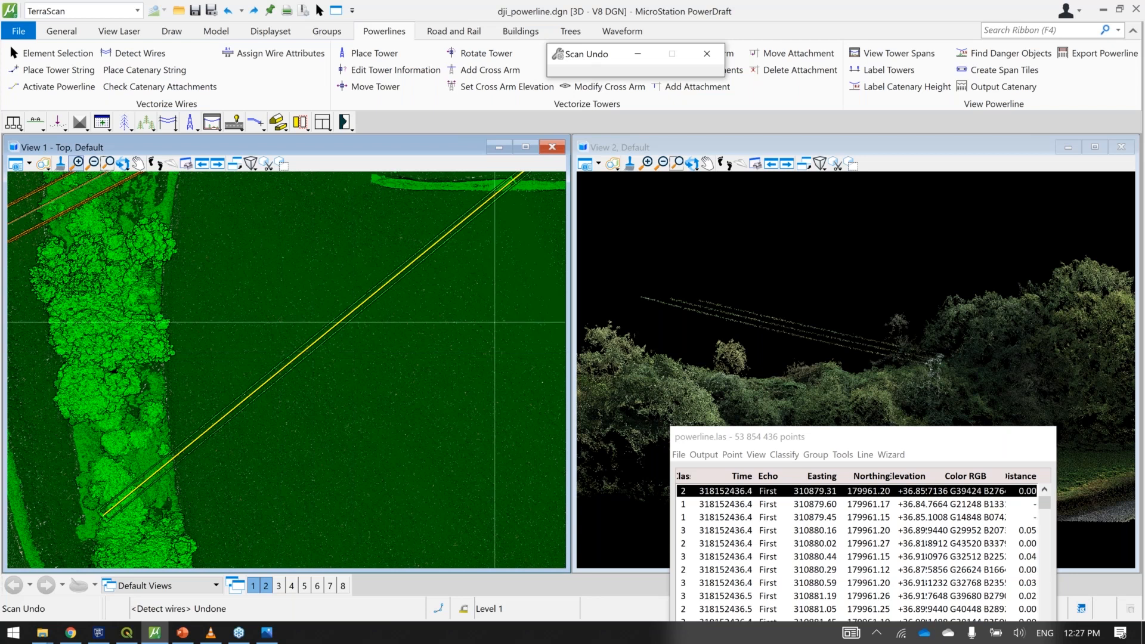
click(384, 35)
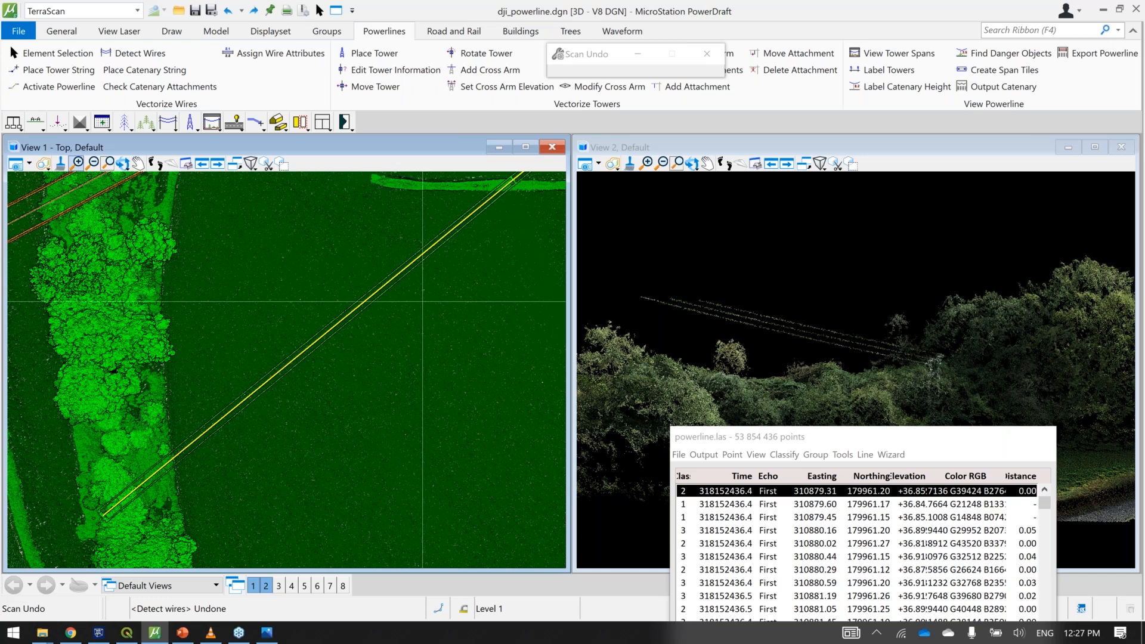
scroll(422, 301, down, 2)
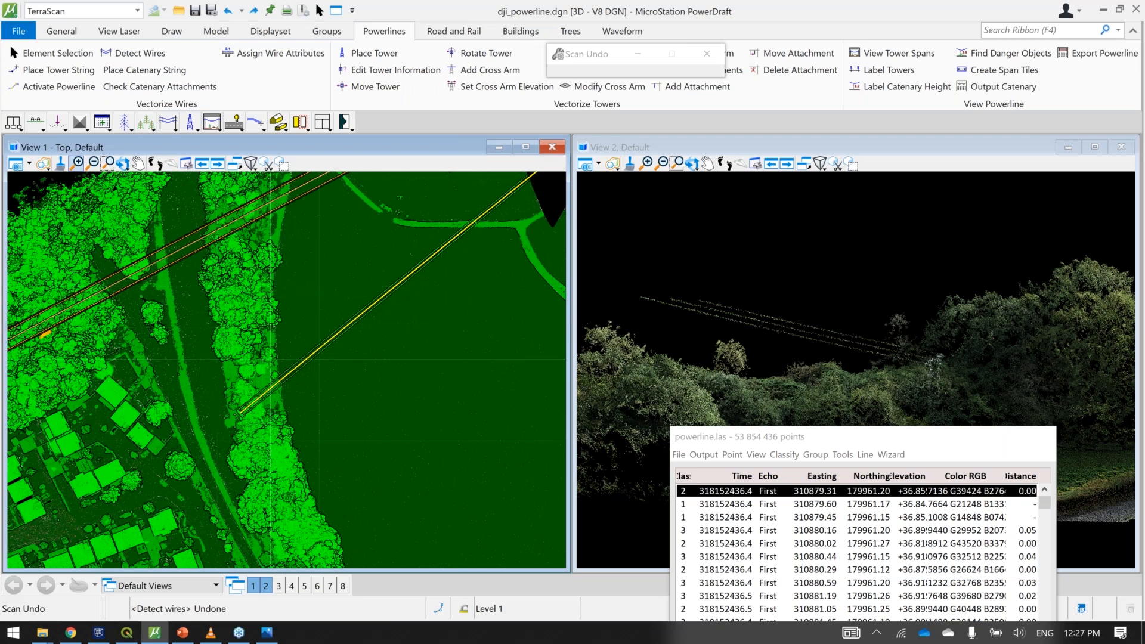
middle_drag(319, 441, 269, 412)
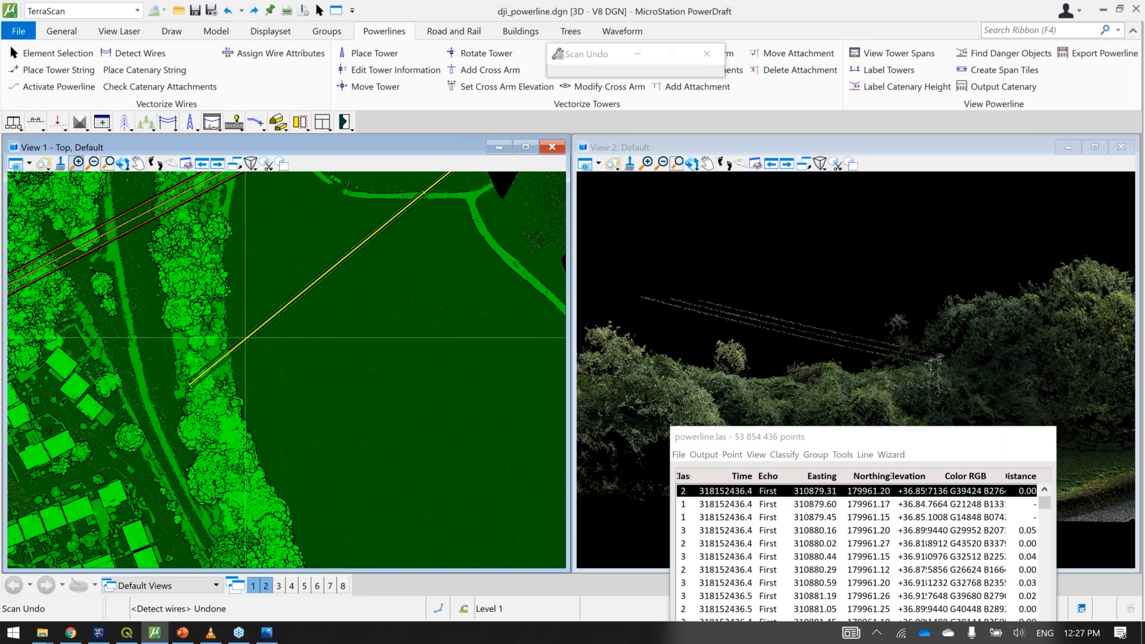
scroll(281, 294, up, 2)
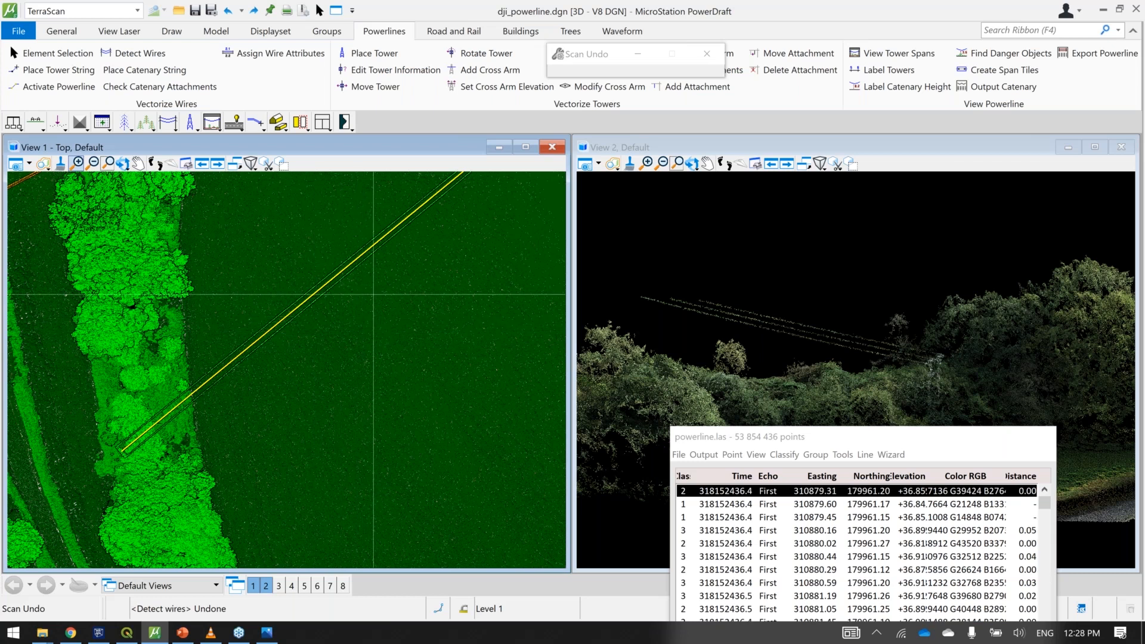
click(54, 127)
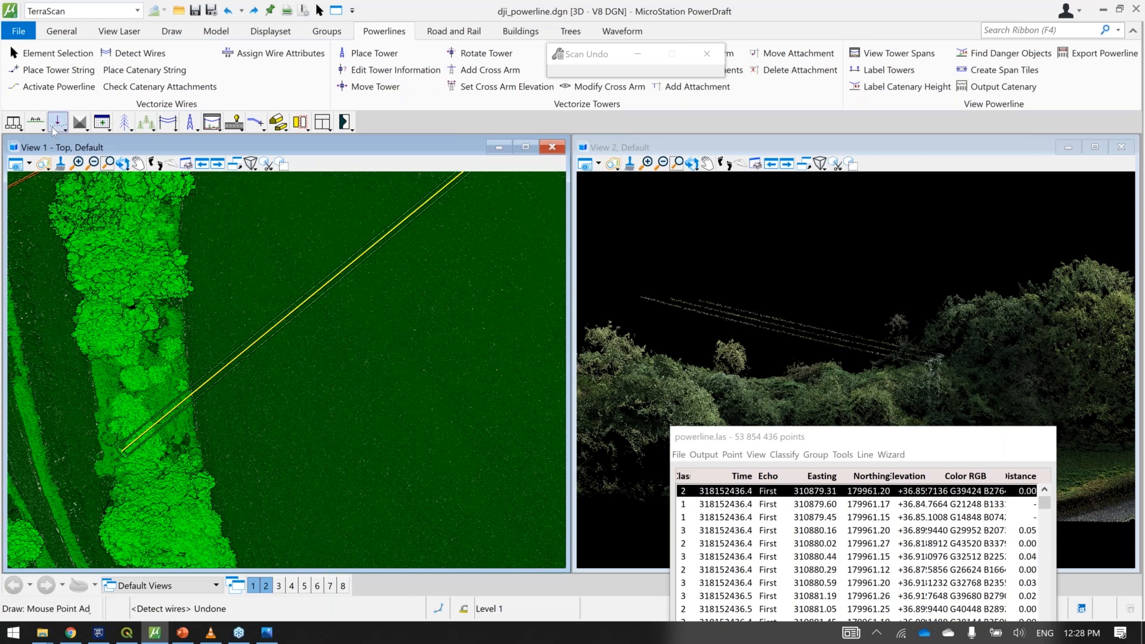
click(36, 125)
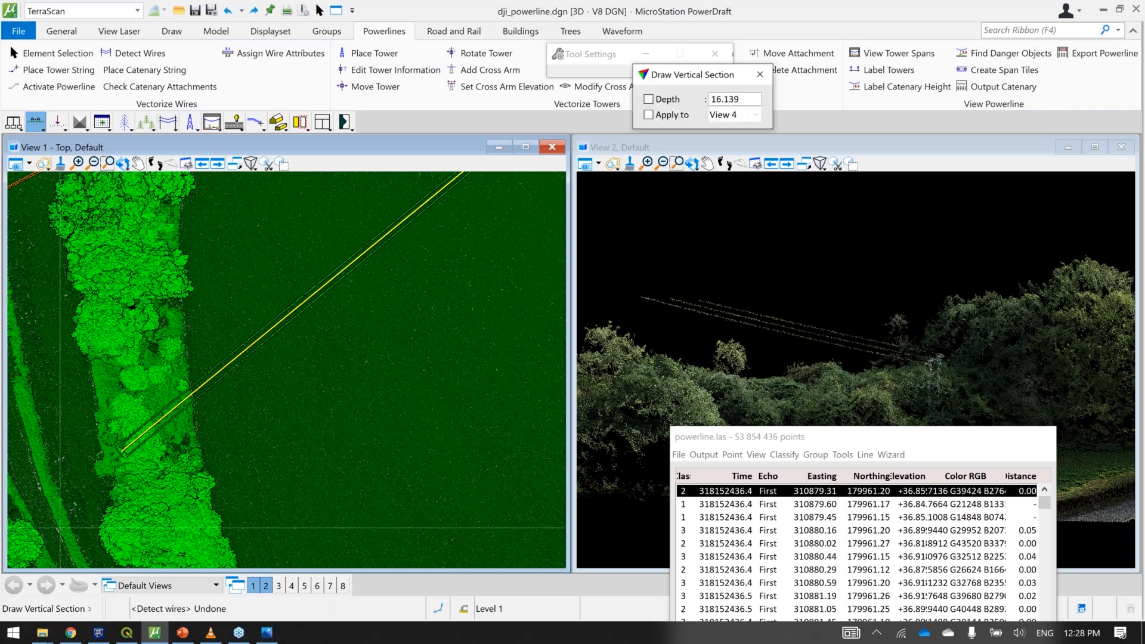
click(87, 479)
click(371, 245)
click(383, 265)
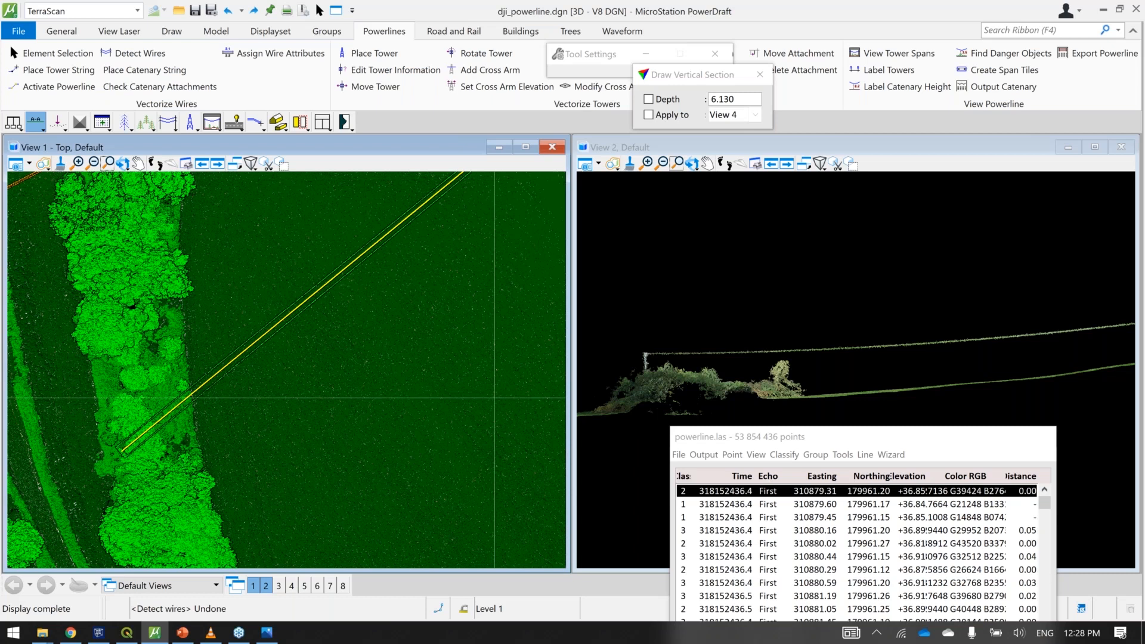
Step: Select the yellow line string along the separate power line and examine its course from the trees across the field
scroll(350, 304, down, 3)
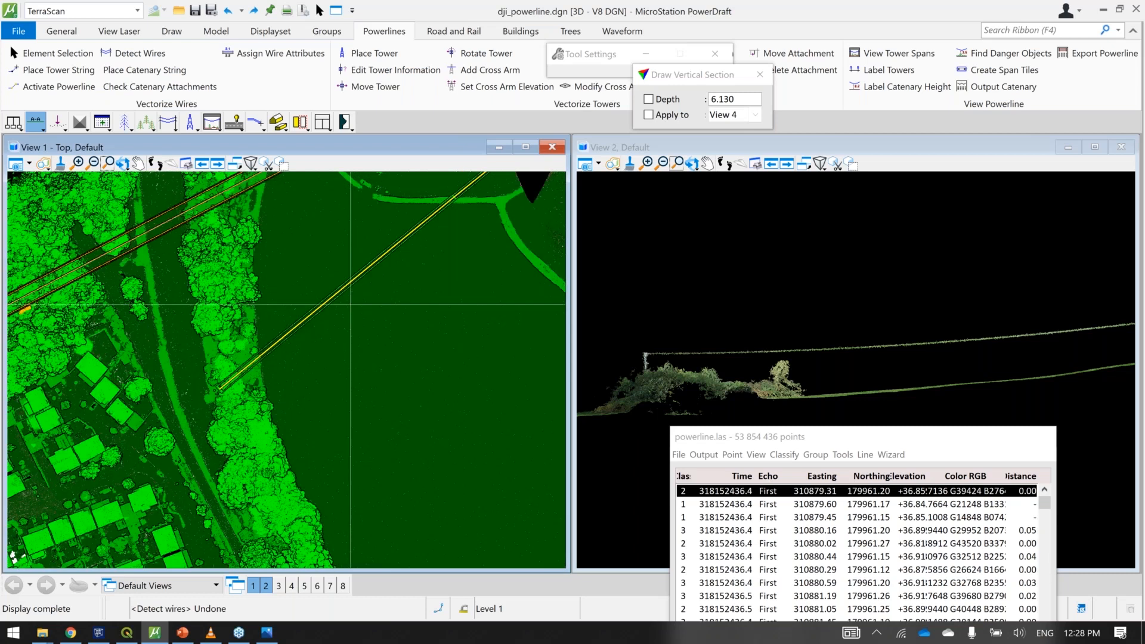
middle_drag(431, 253, 381, 302)
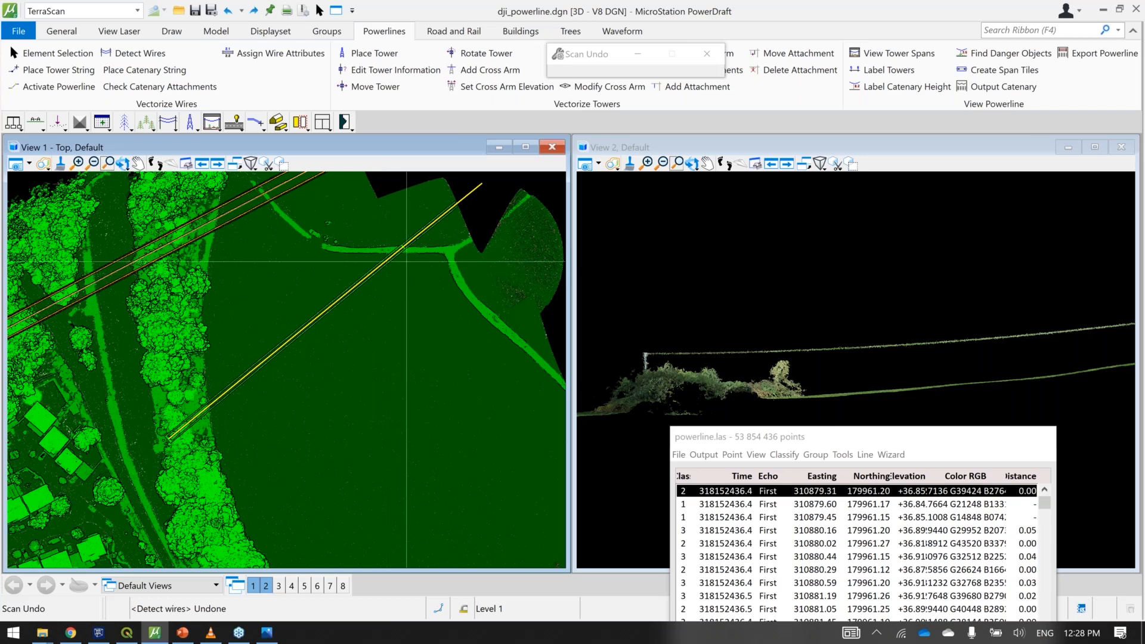
click(320, 10)
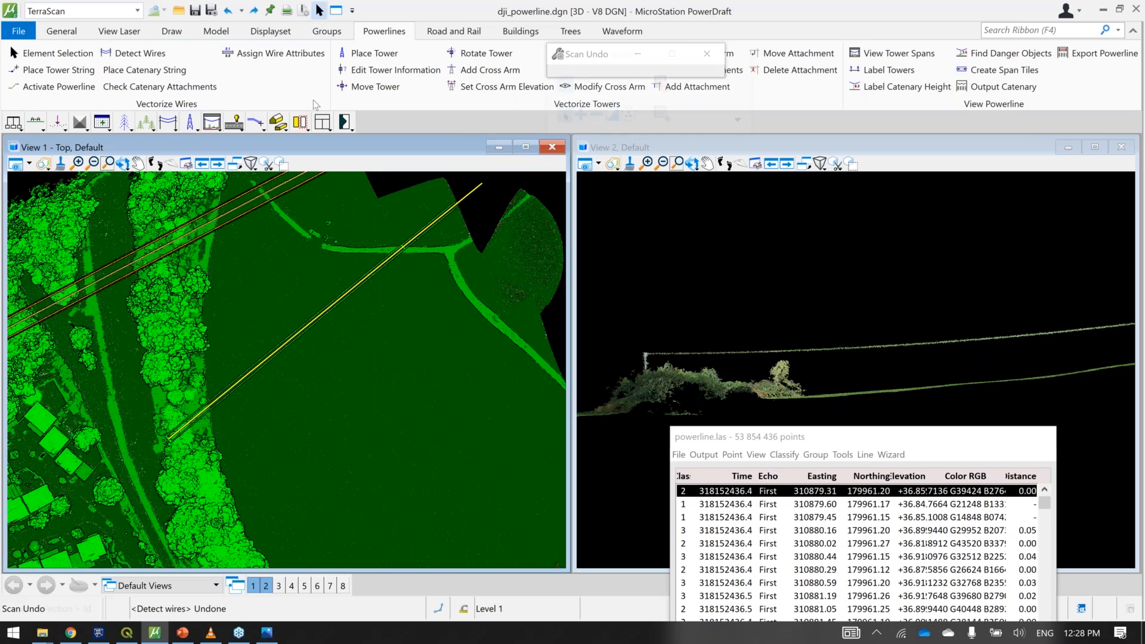
click(348, 292)
scroll(248, 405, up, 3)
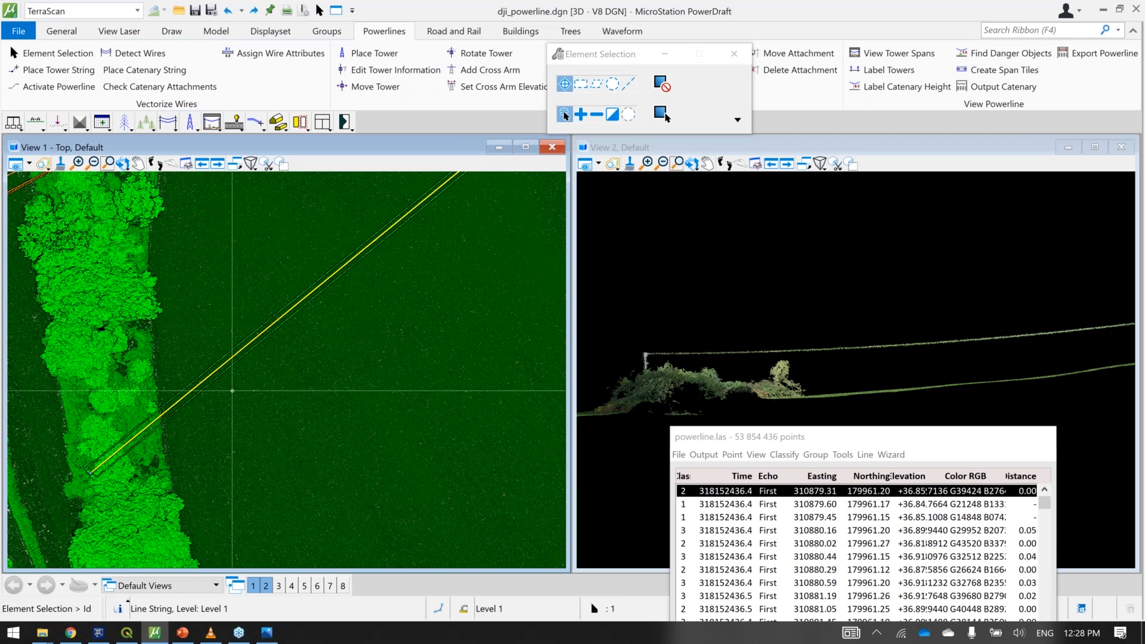
scroll(89, 474, up, 5)
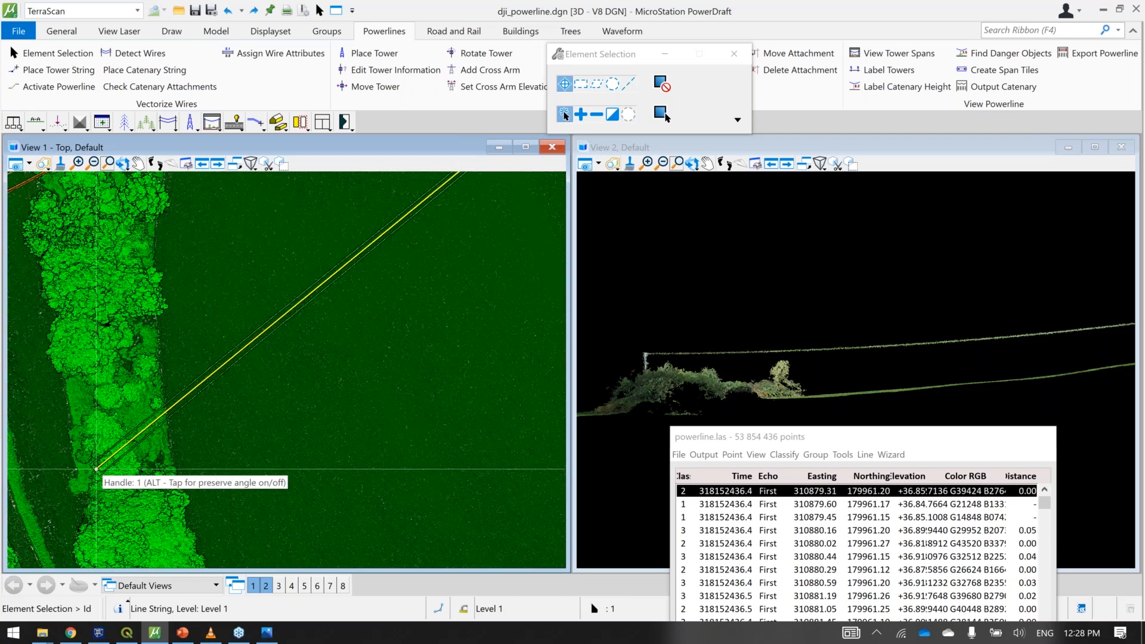
middle_drag(534, 302, 313, 432)
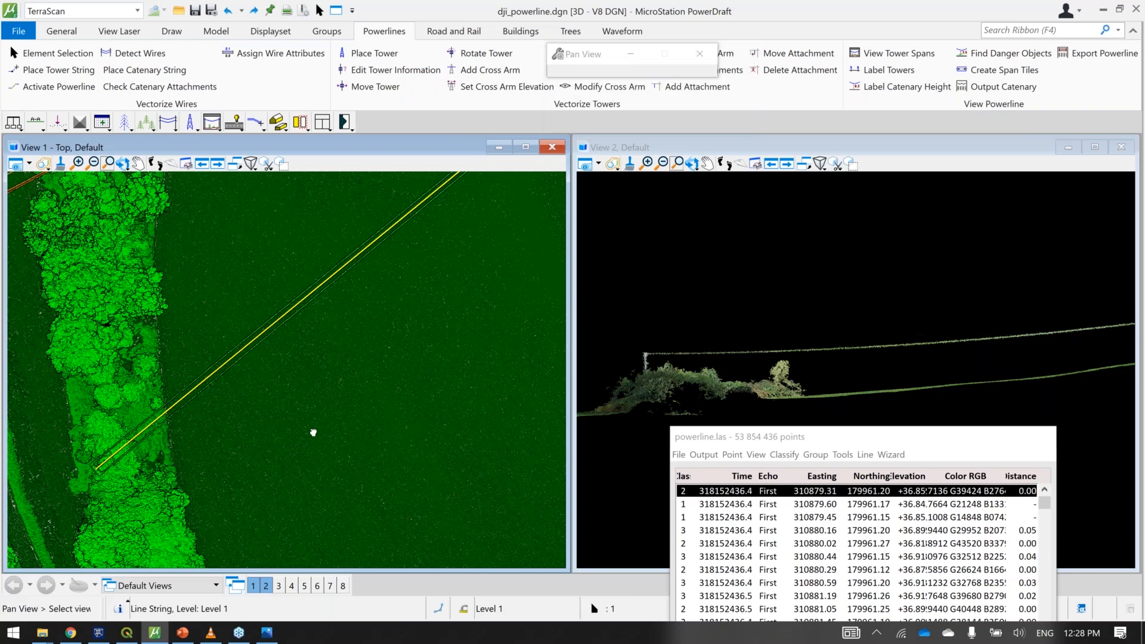
scroll(313, 305, down, 4)
scroll(314, 297, up, 7)
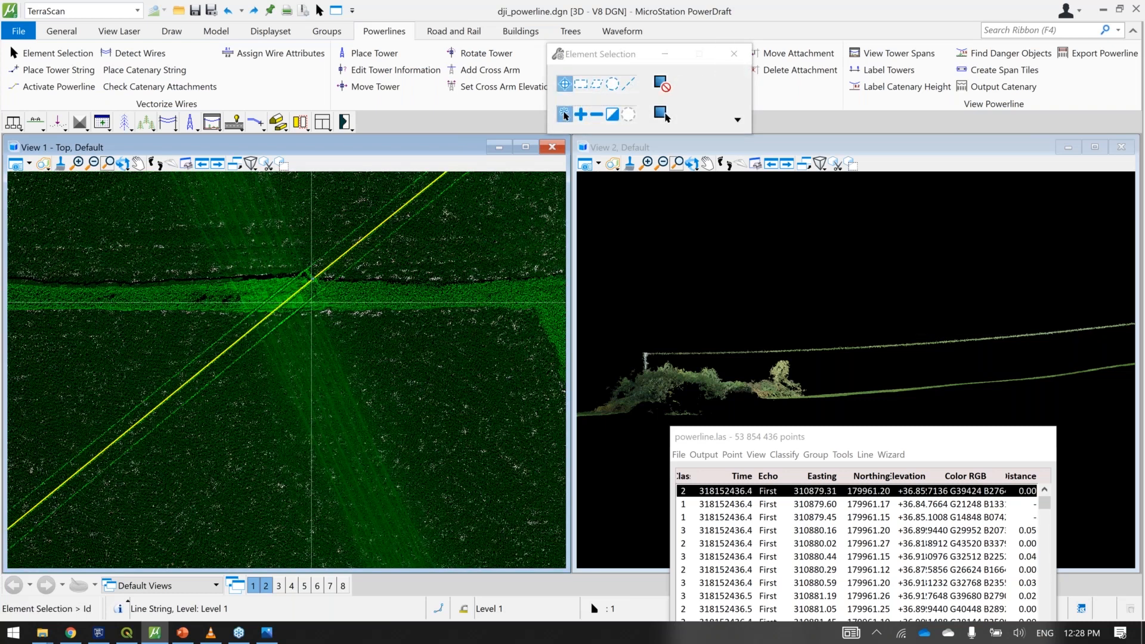
scroll(314, 296, down, 5)
middle_drag(306, 329, 417, 301)
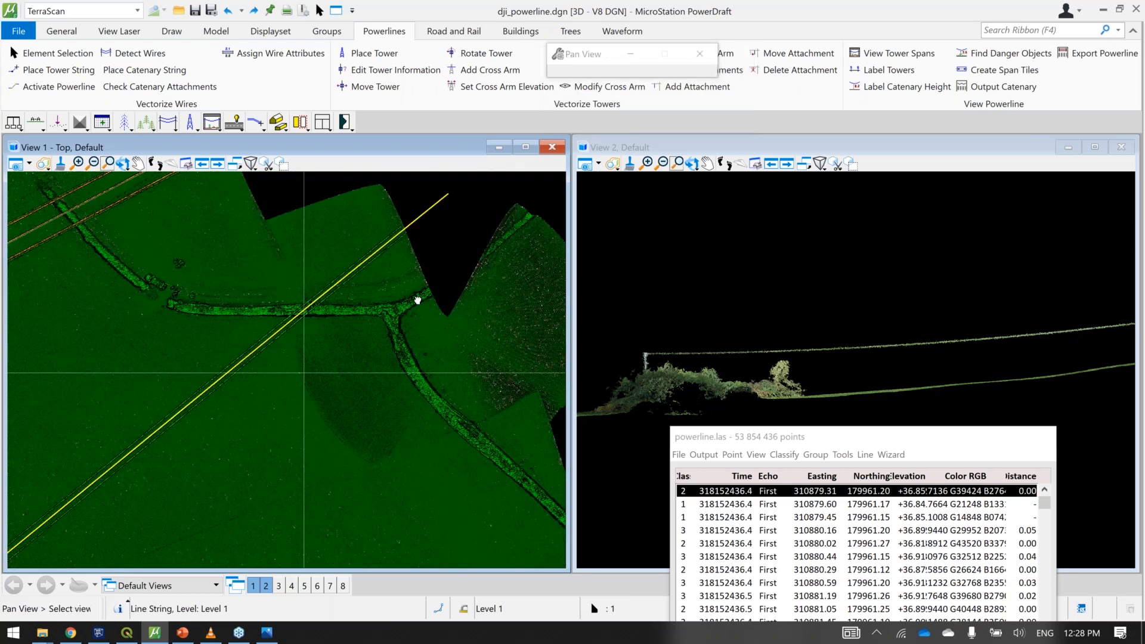
scroll(354, 380, up, 2)
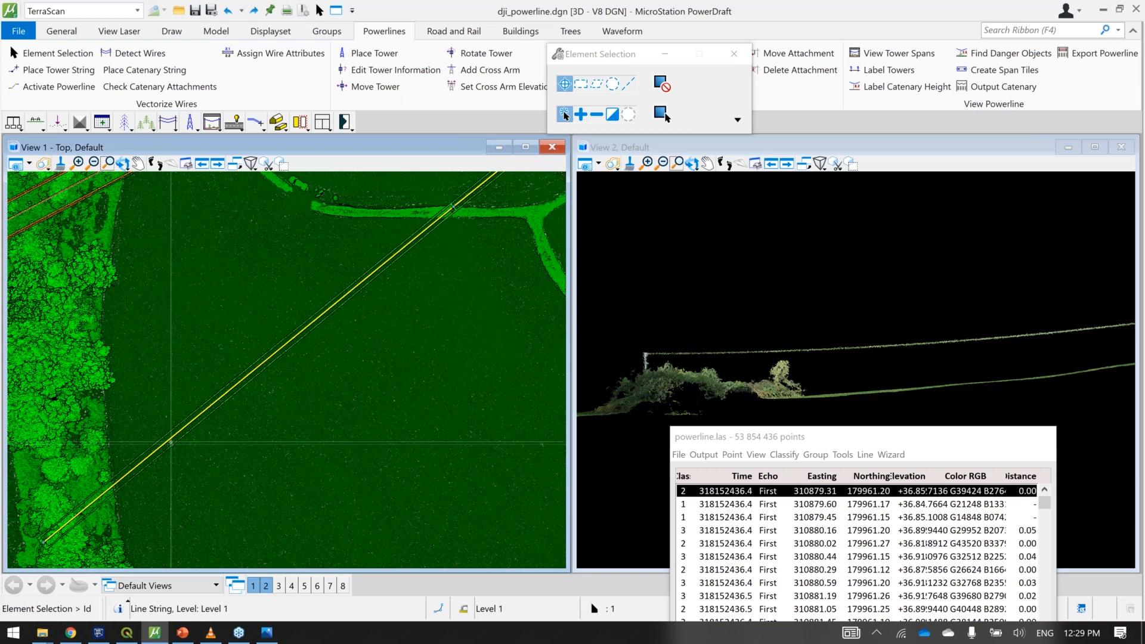
Step: Classify by centerline from 5 - High vegetation to 8 - Model keypoint, using selected linear elements with a 0.00 to 2.50 m offset on either side
click(785, 455)
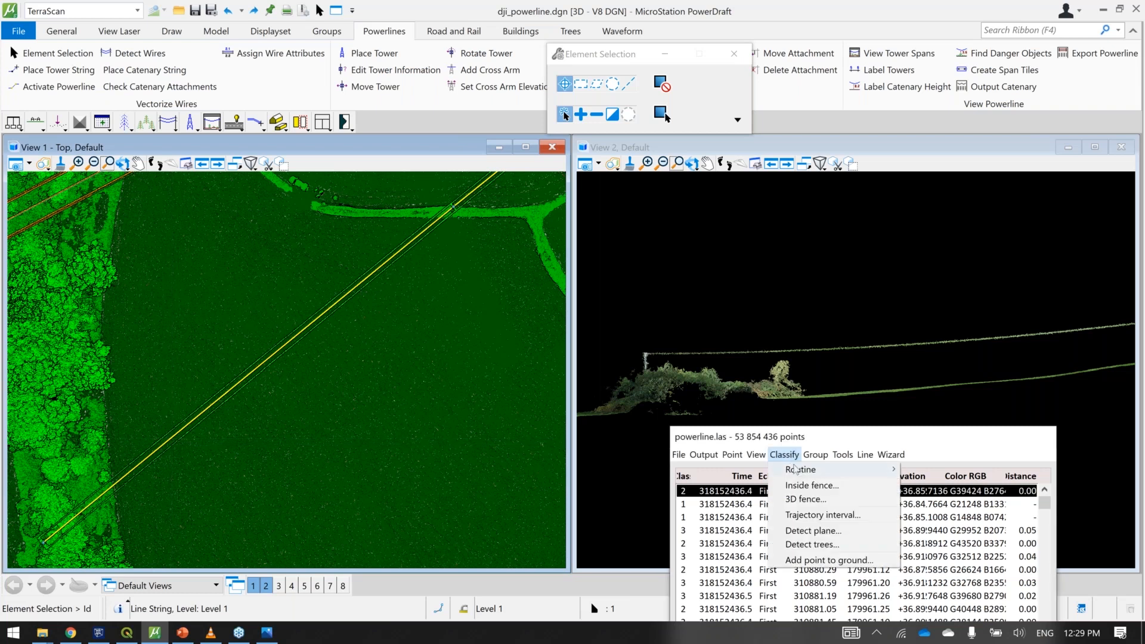
mouse_move(881, 472)
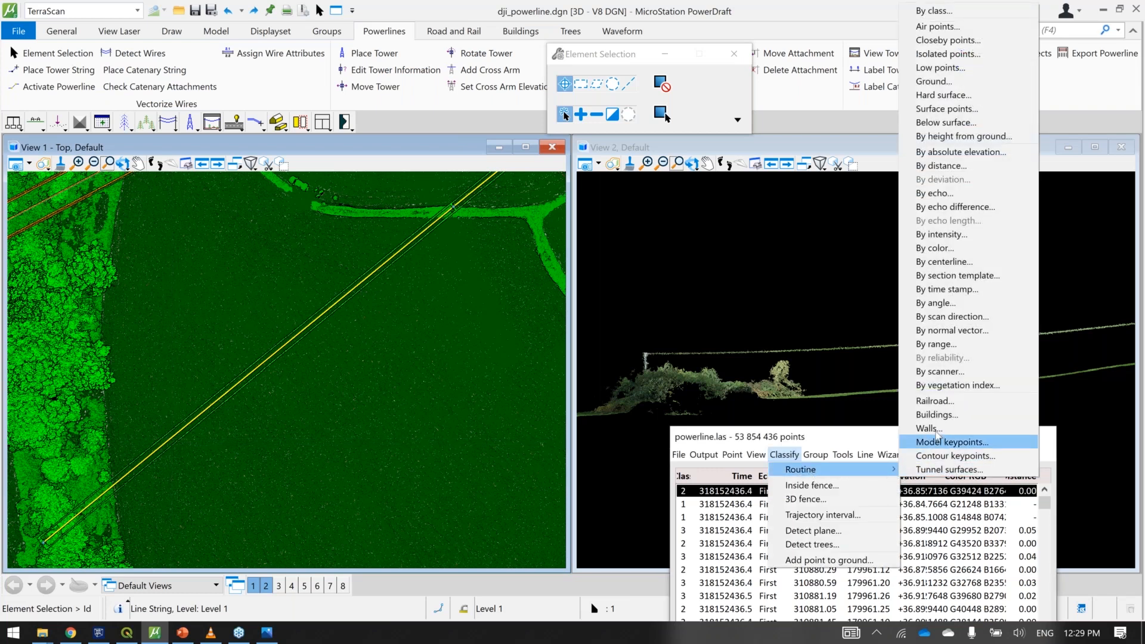
click(957, 262)
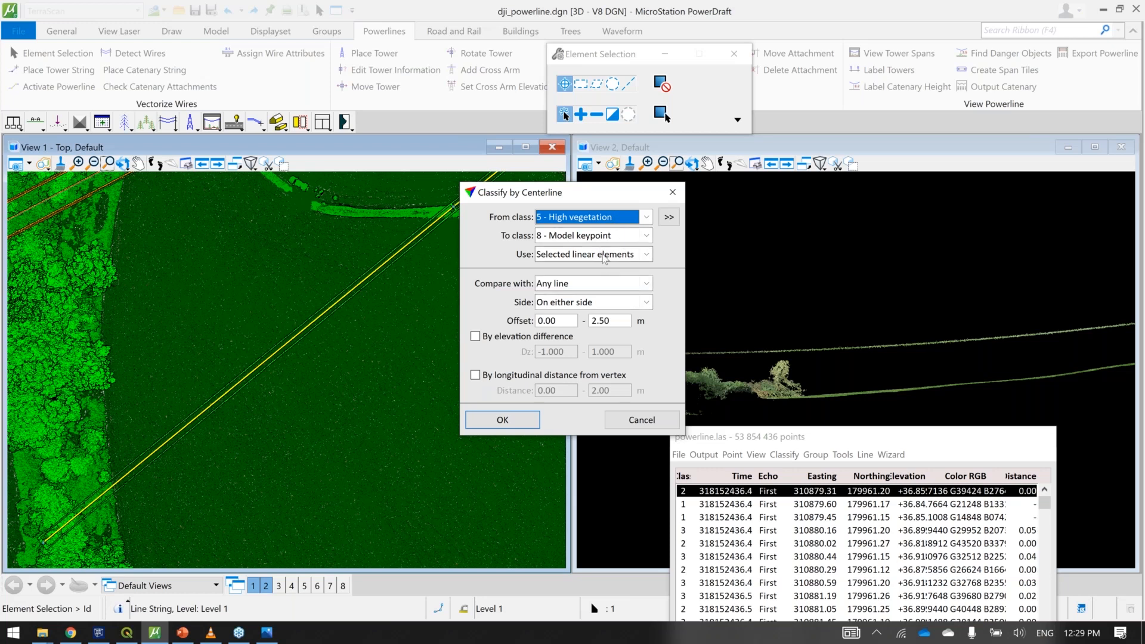
click(531, 422)
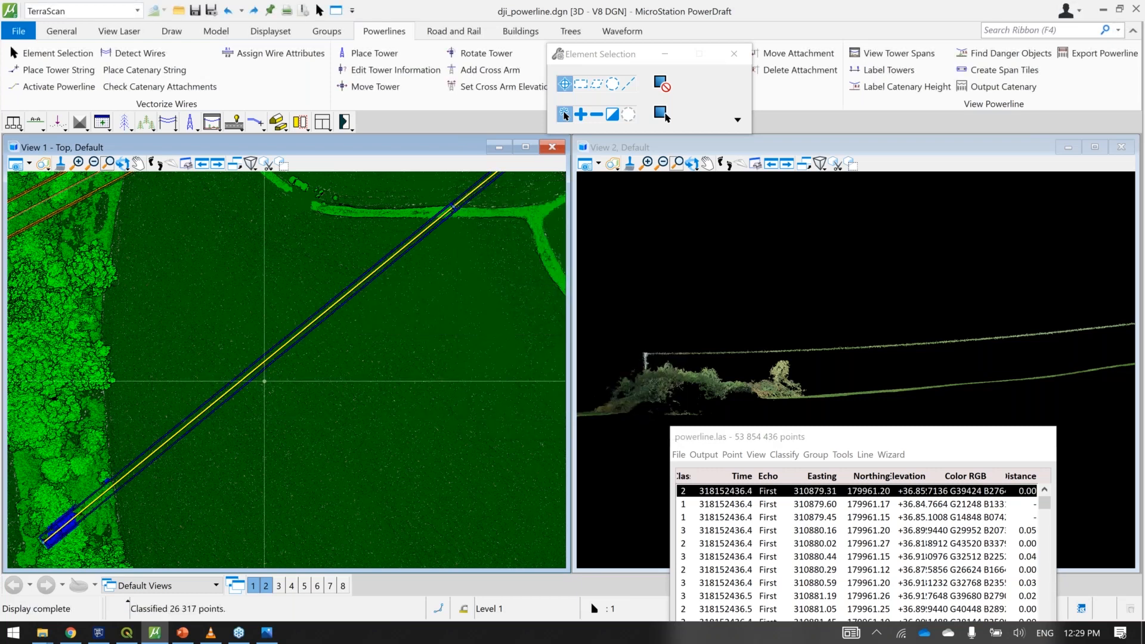
Step: Examine the reclassified strip along the power line in the top view and clear the line selection
scroll(304, 309, up, 4)
scroll(325, 352, down, 4)
middle_drag(338, 417, 558, 253)
middle_drag(298, 381, 411, 292)
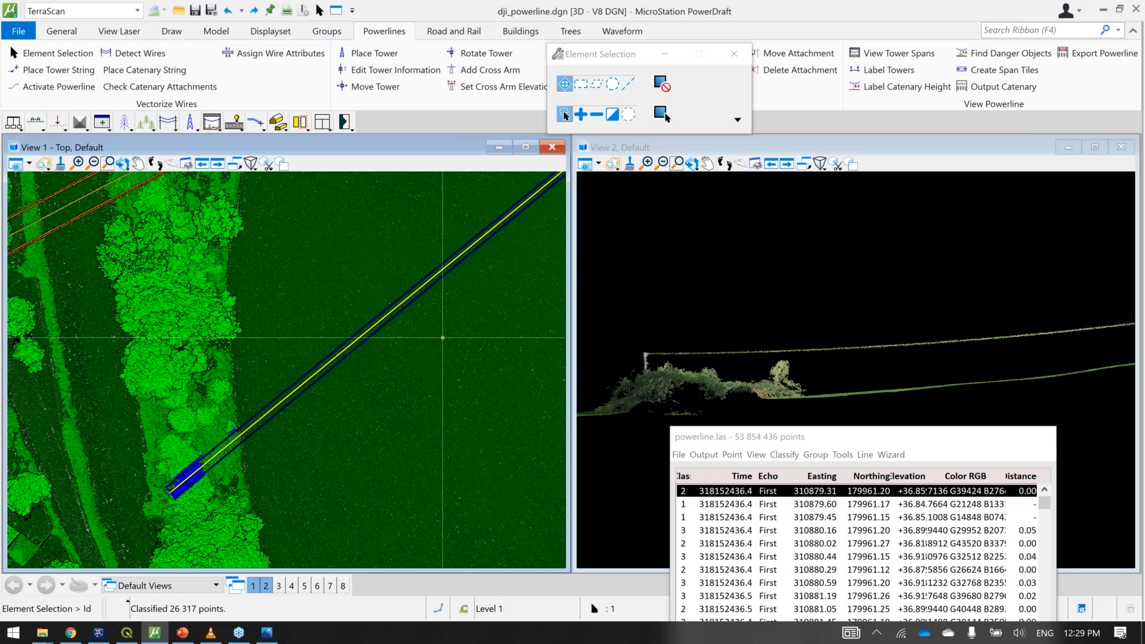
middle_drag(452, 324, 362, 397)
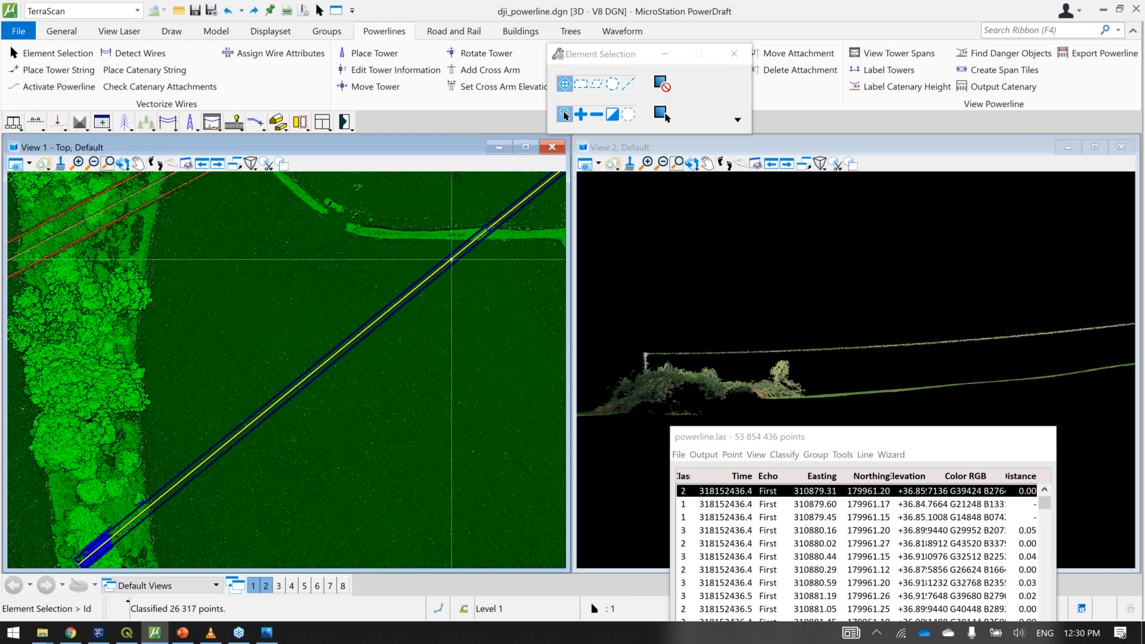
click(451, 259)
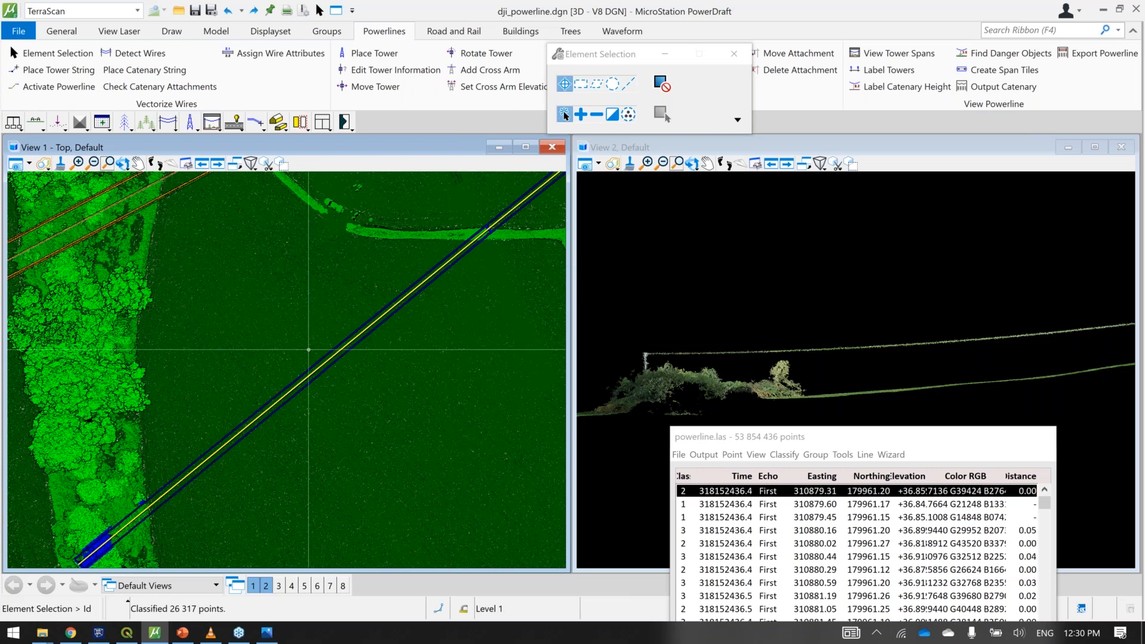
scroll(308, 349, down, 2)
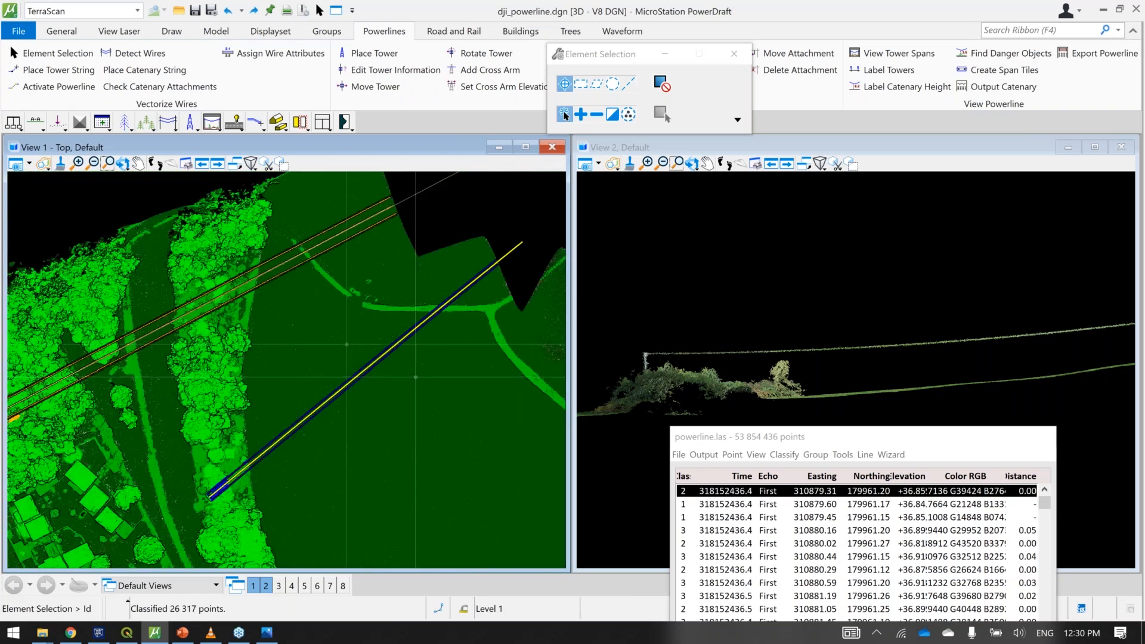
scroll(383, 352, up, 3)
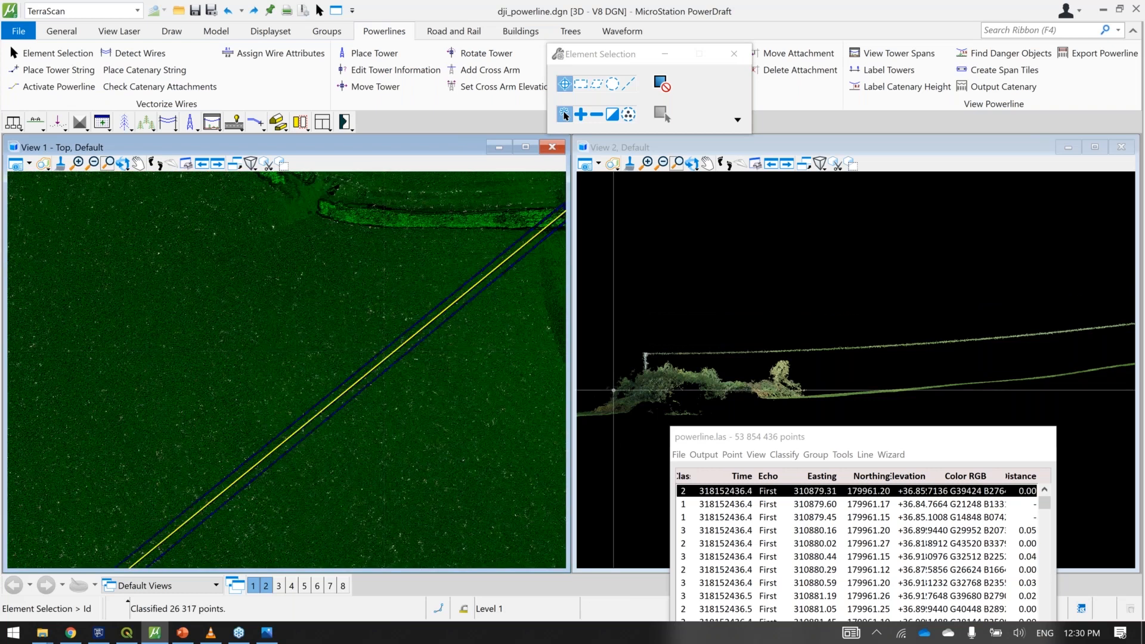
Step: Open the Detect Wires settings, review the parameters and available target classes, and close them without running the detection
click(141, 53)
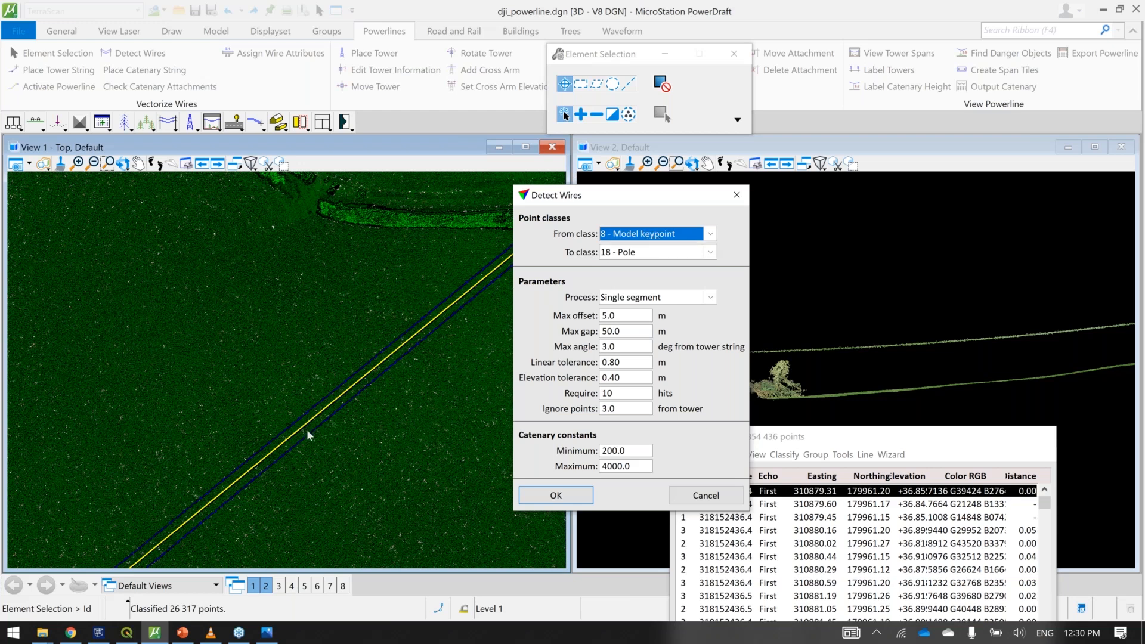
click(656, 253)
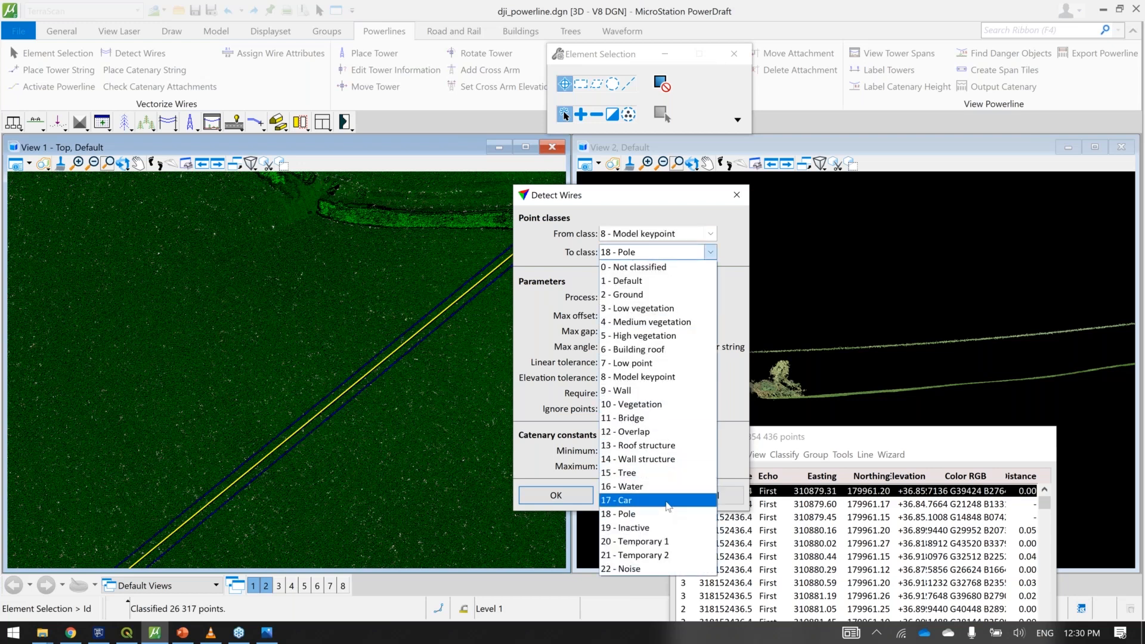
click(737, 197)
click(740, 197)
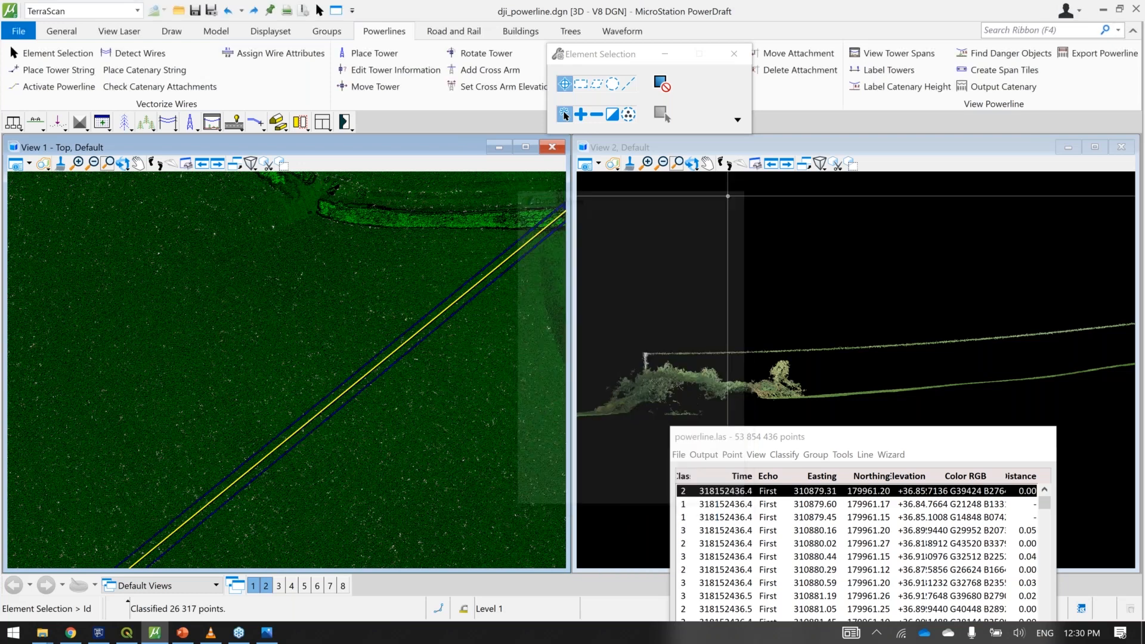
Step: Change the description of point class 17 from Car to wires in the point class definitions
click(62, 31)
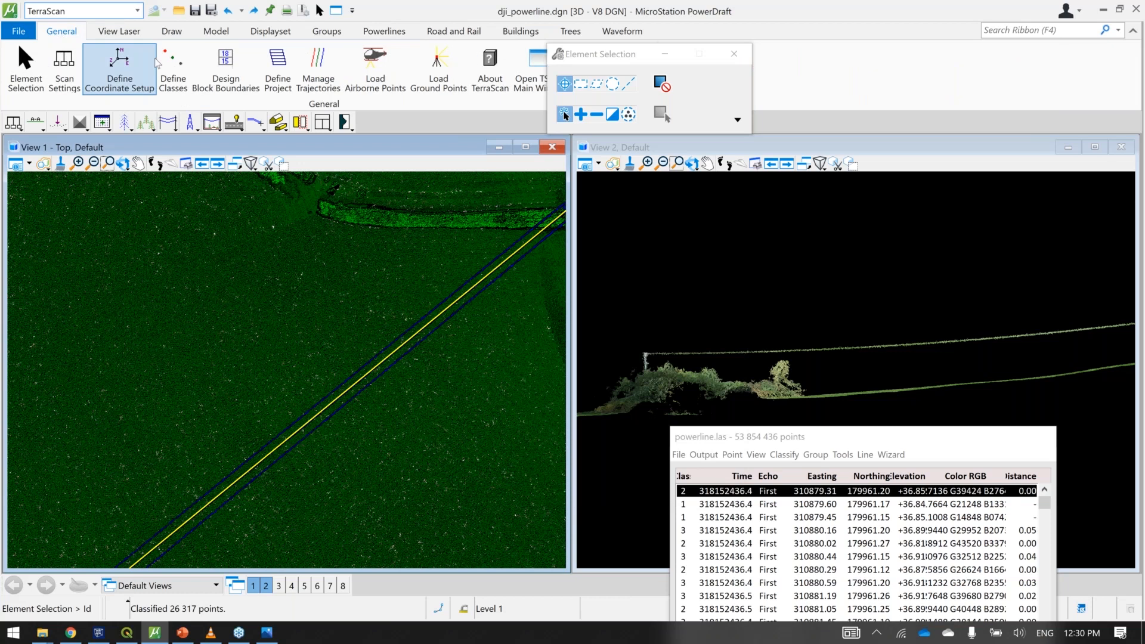
click(174, 66)
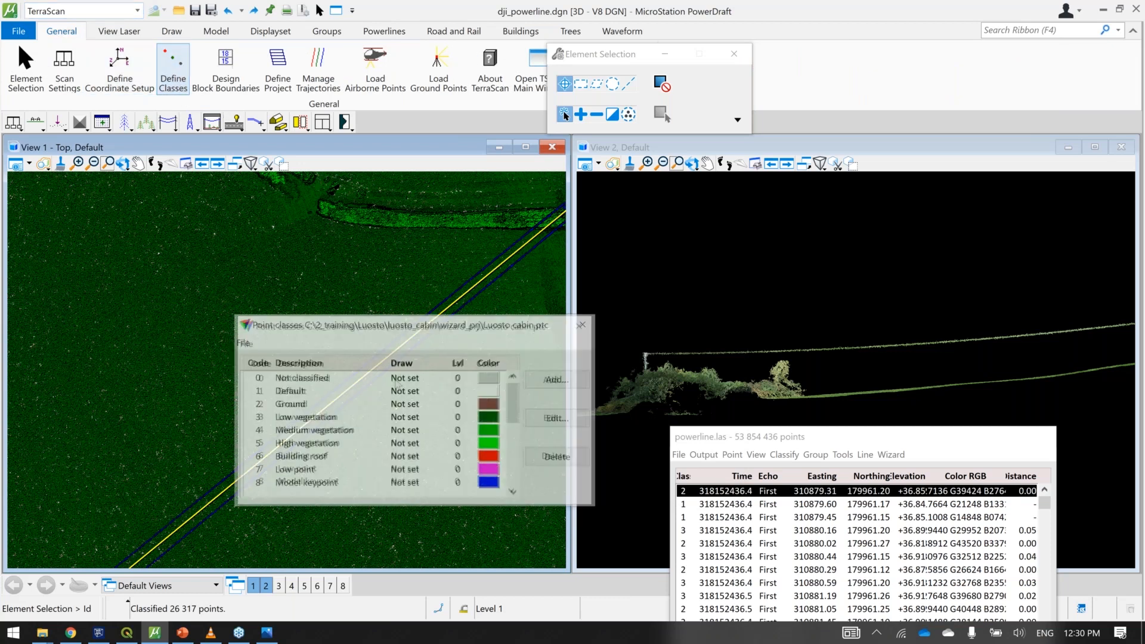
scroll(371, 471, down, 2)
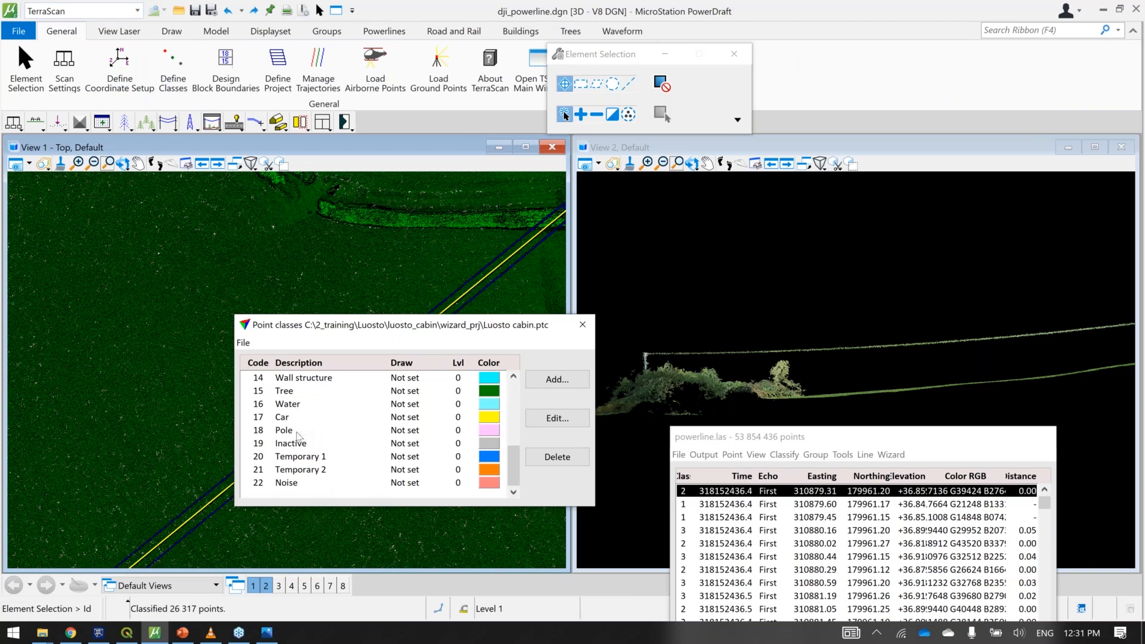
click(298, 433)
click(405, 417)
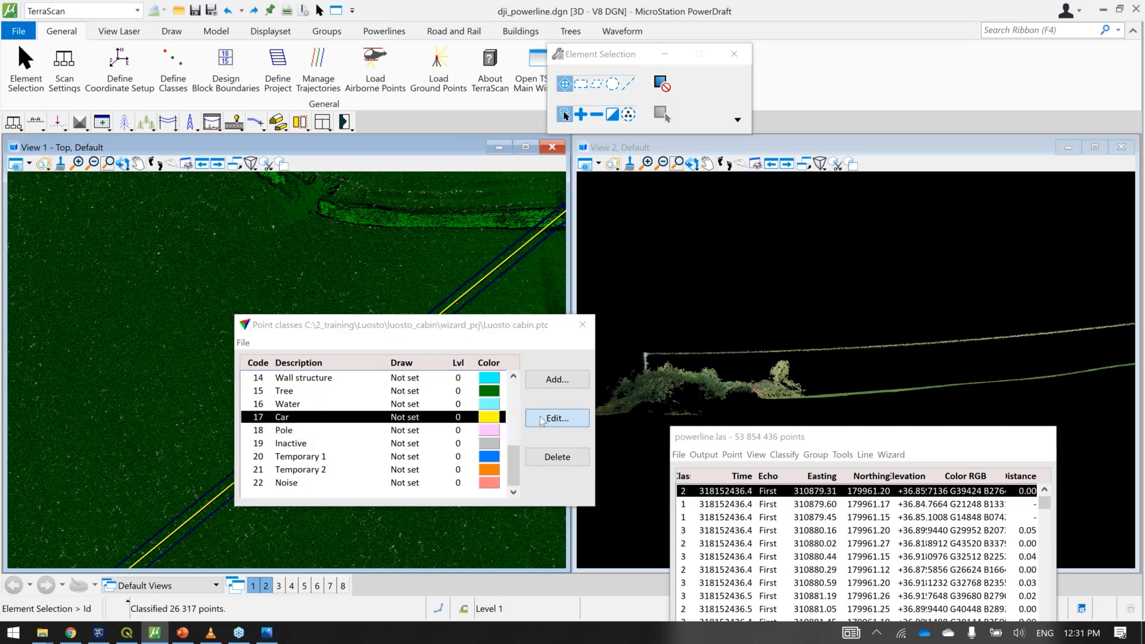
click(542, 420)
text(wires)
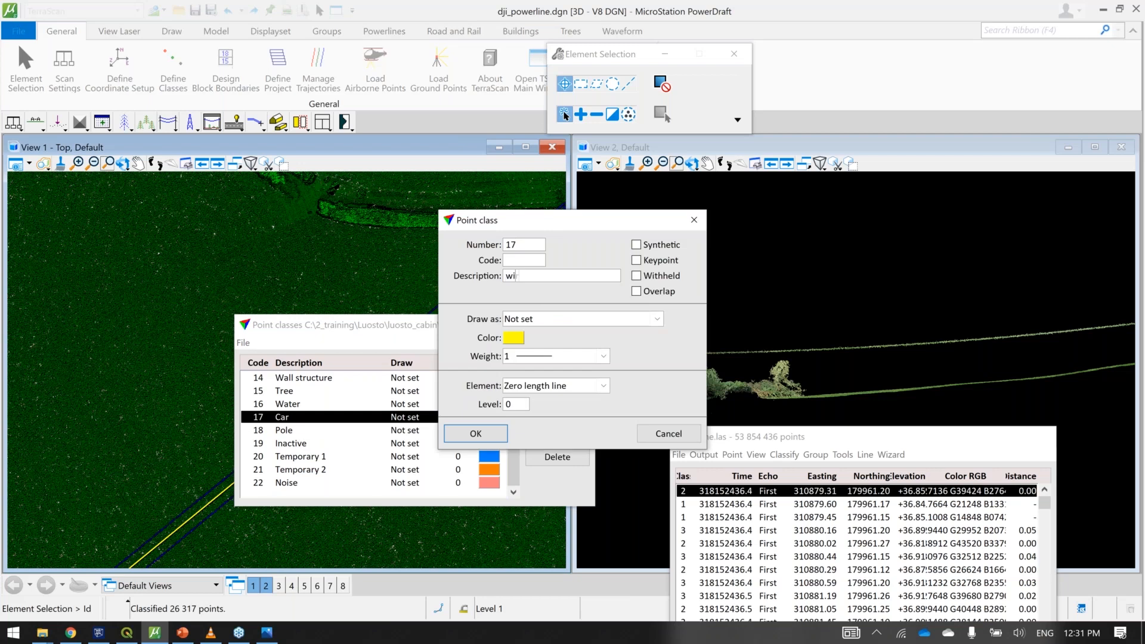
click(476, 432)
click(582, 325)
click(137, 11)
click(86, 62)
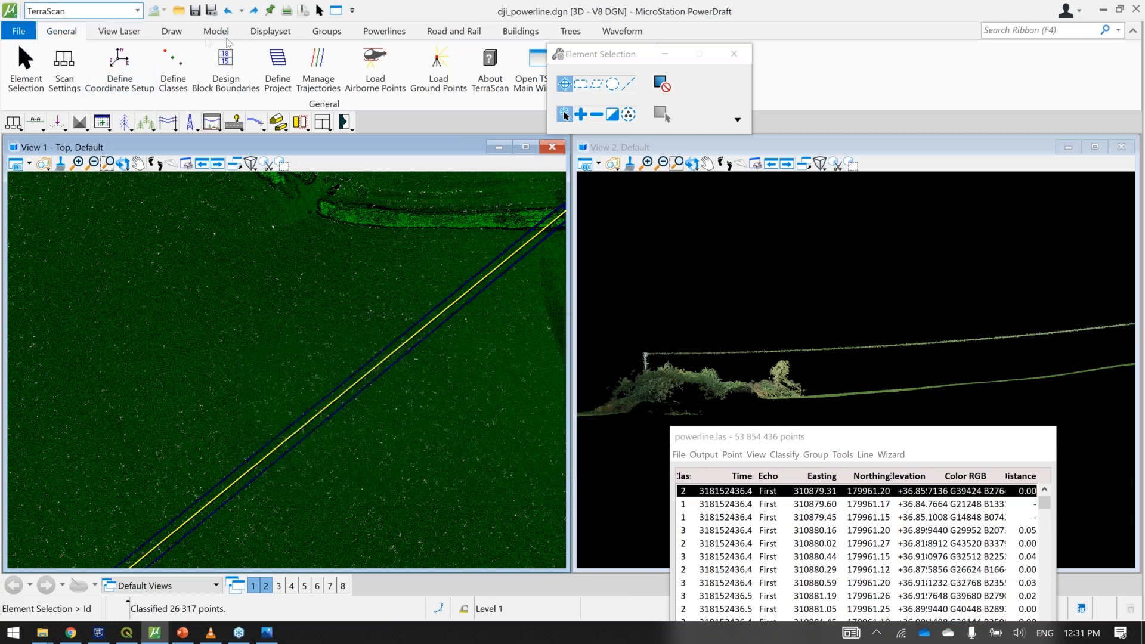
Step: Run Detect Wires from 8 - Model keypoint to 17 - wires, processing only the single segment along the power line
click(365, 33)
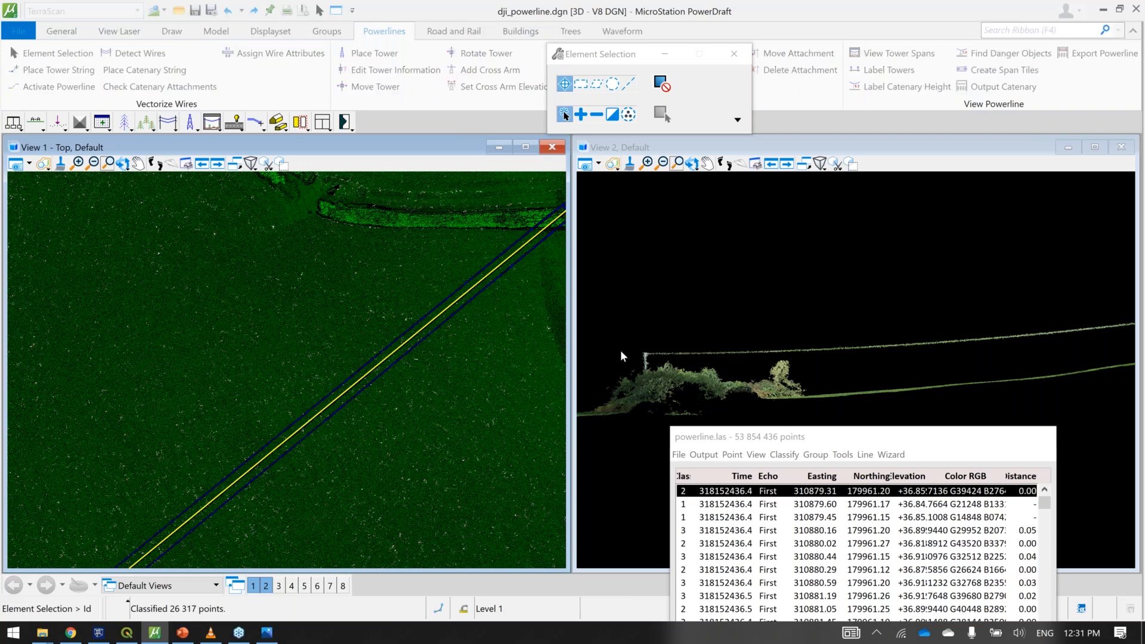
click(140, 53)
click(632, 213)
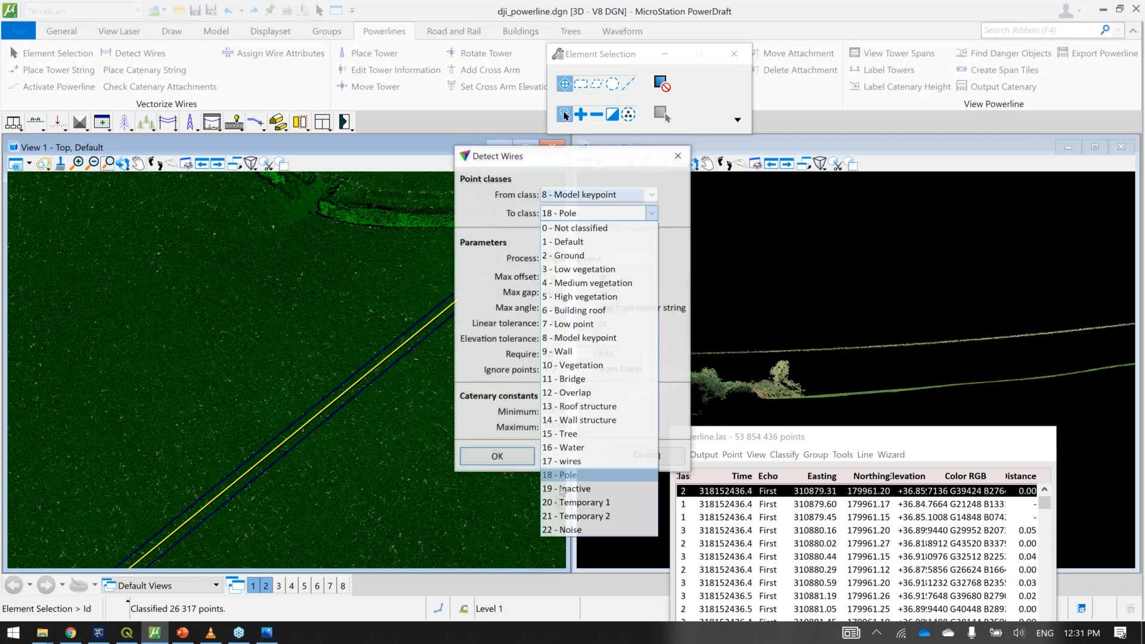
click(585, 460)
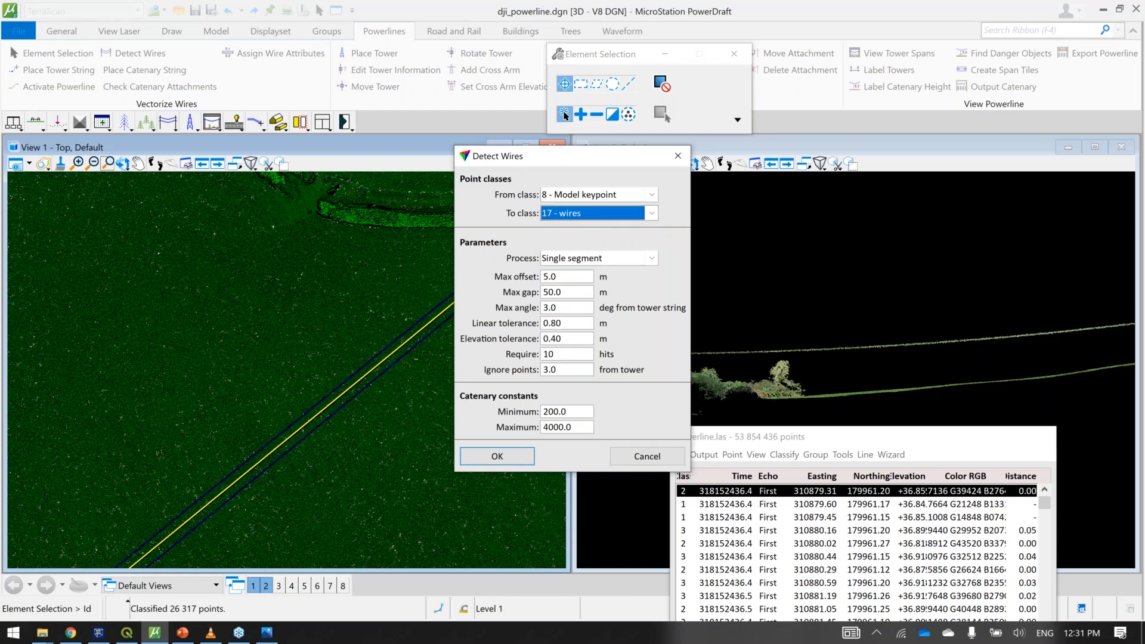
click(522, 461)
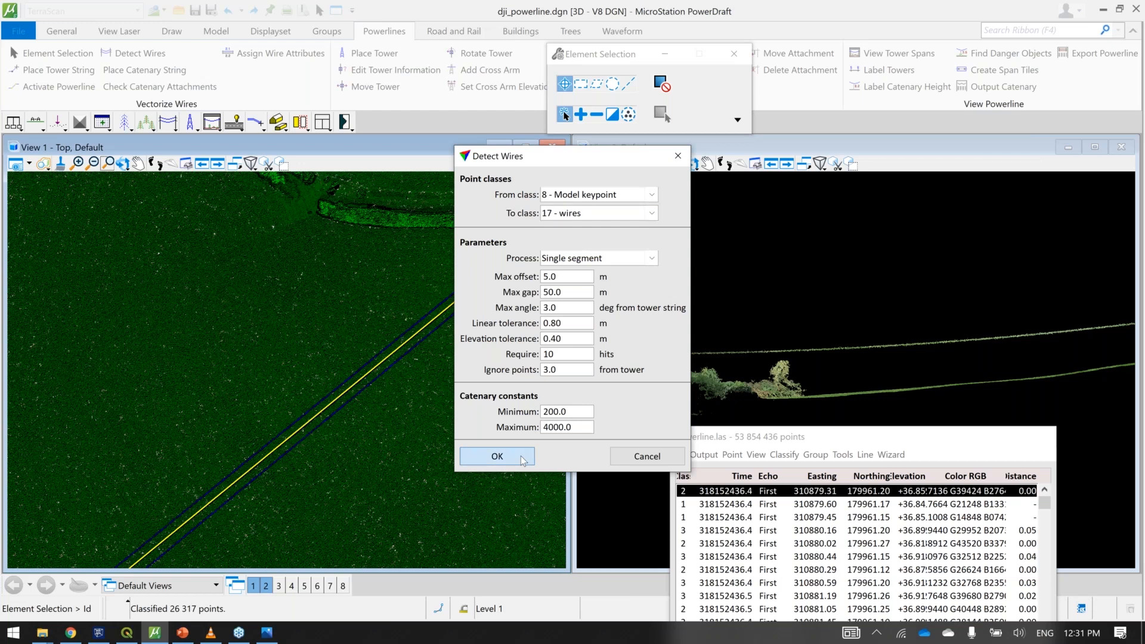
click(607, 261)
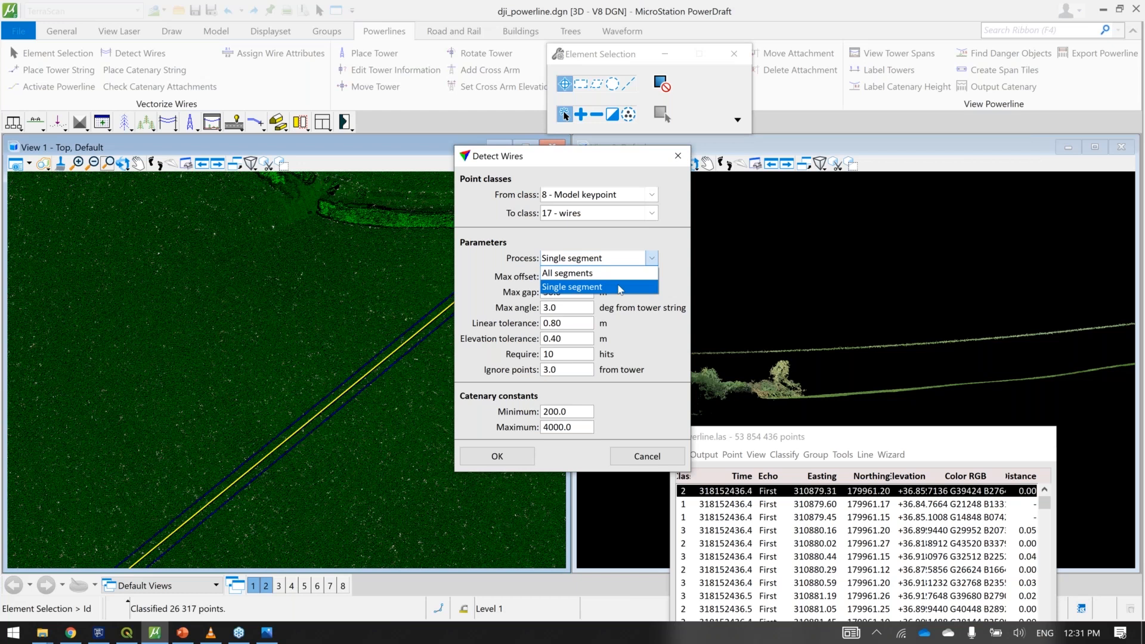
click(619, 287)
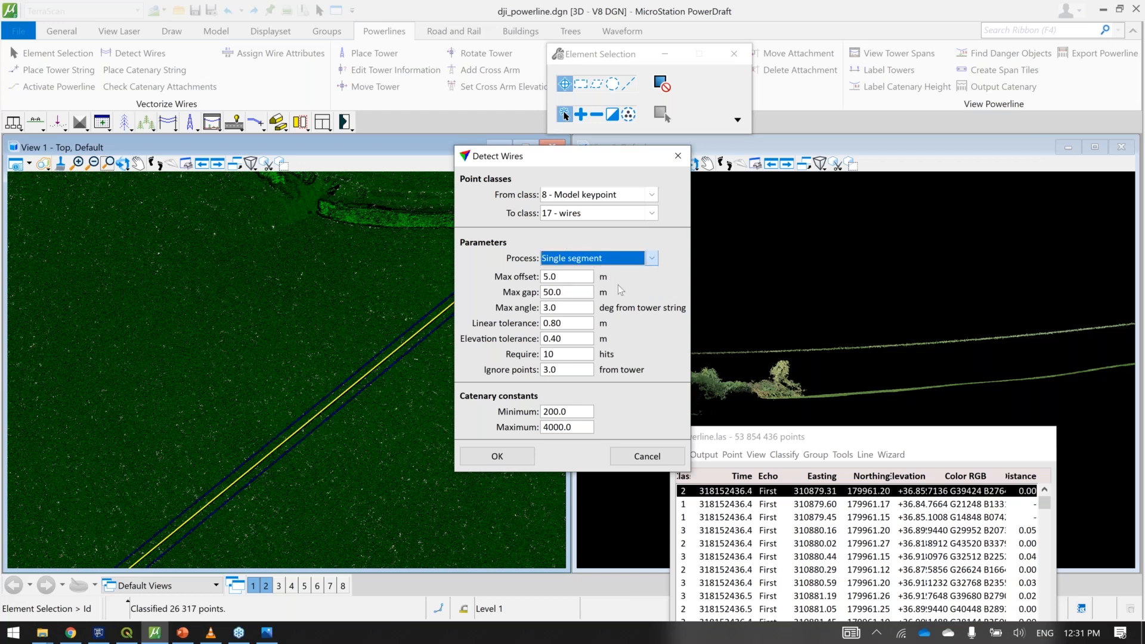
click(508, 456)
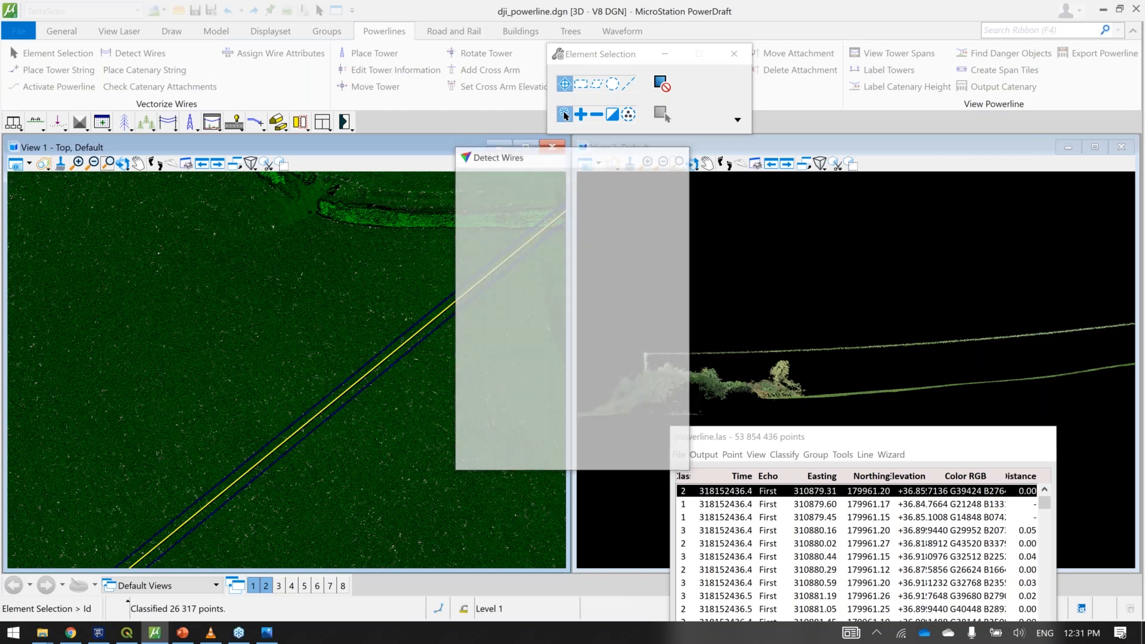
click(346, 409)
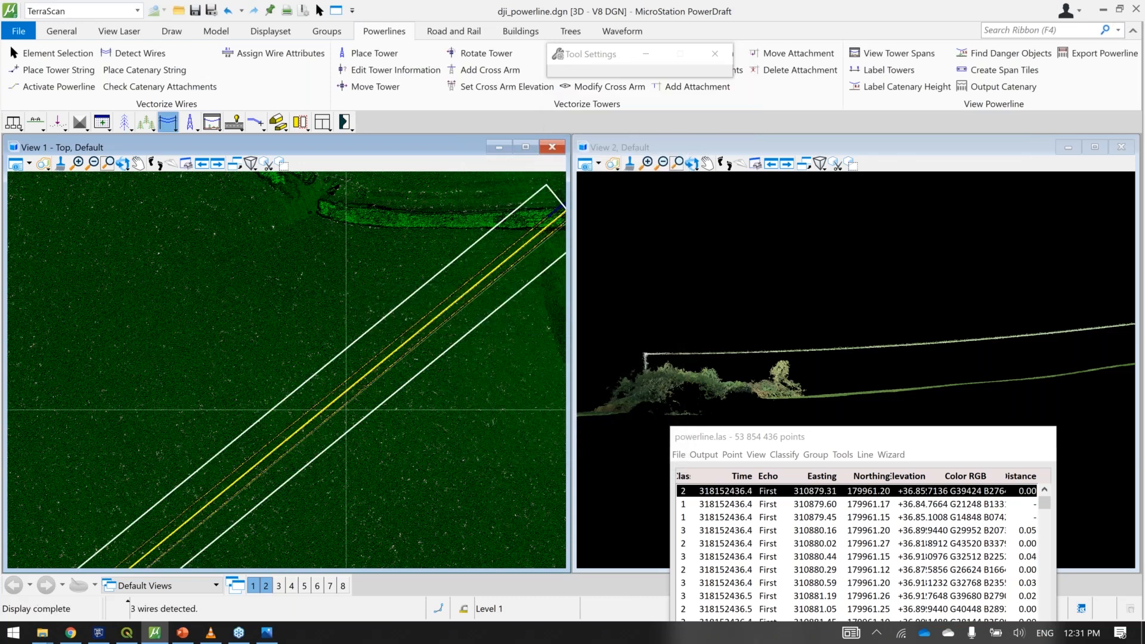
Step: Inspect the detected wires in the top view and draw a vertical section along them for the section view
scroll(346, 410, up, 5)
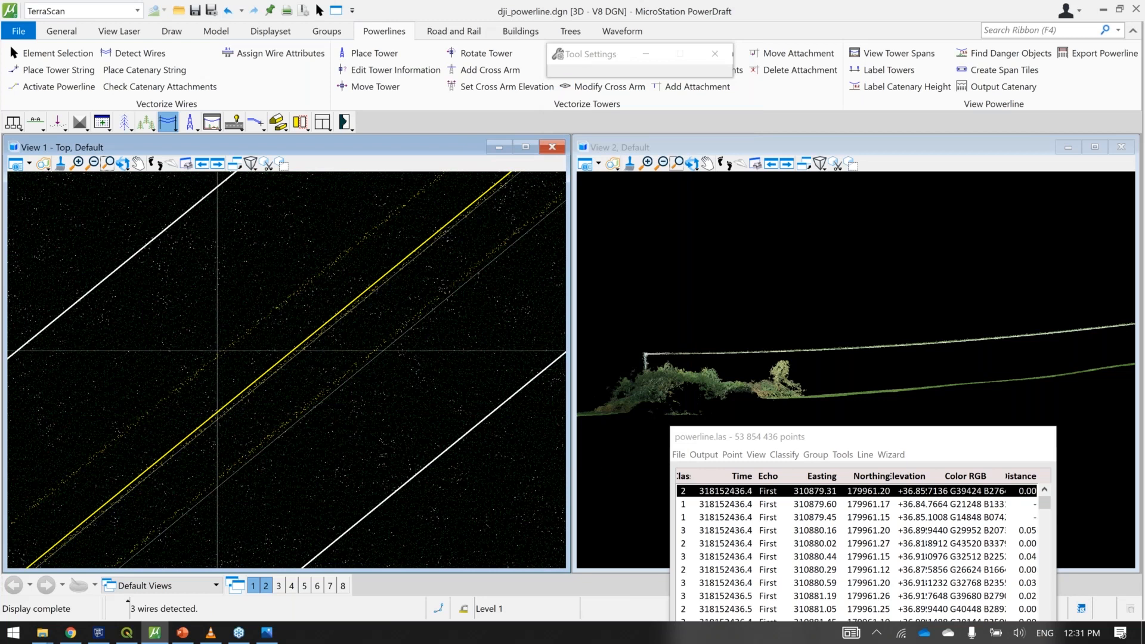
scroll(218, 339, down, 1)
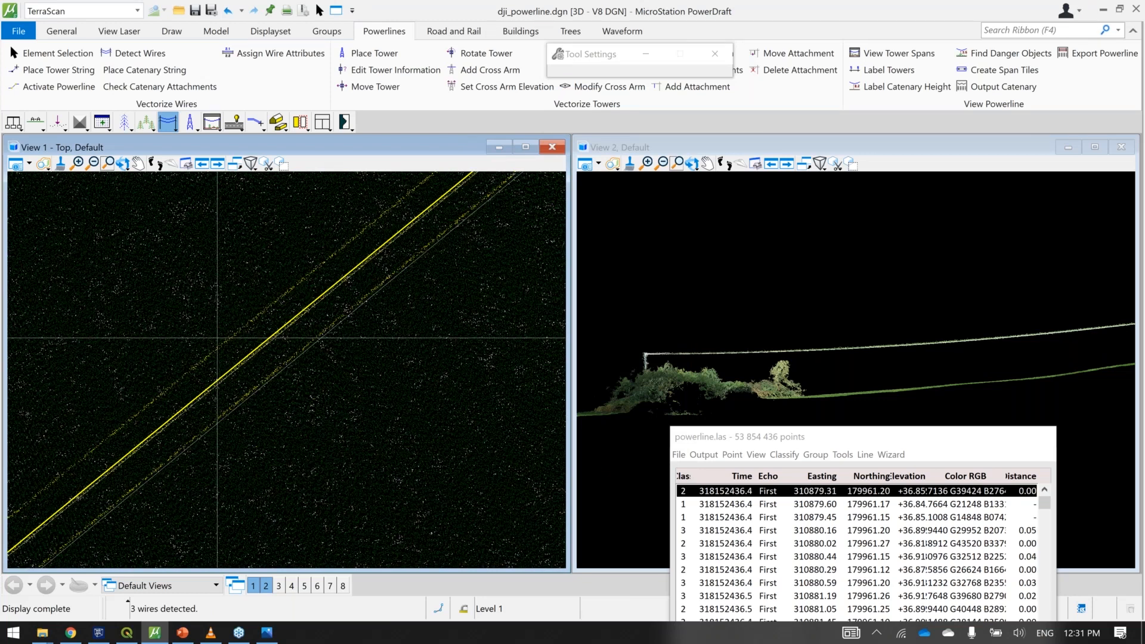
click(35, 122)
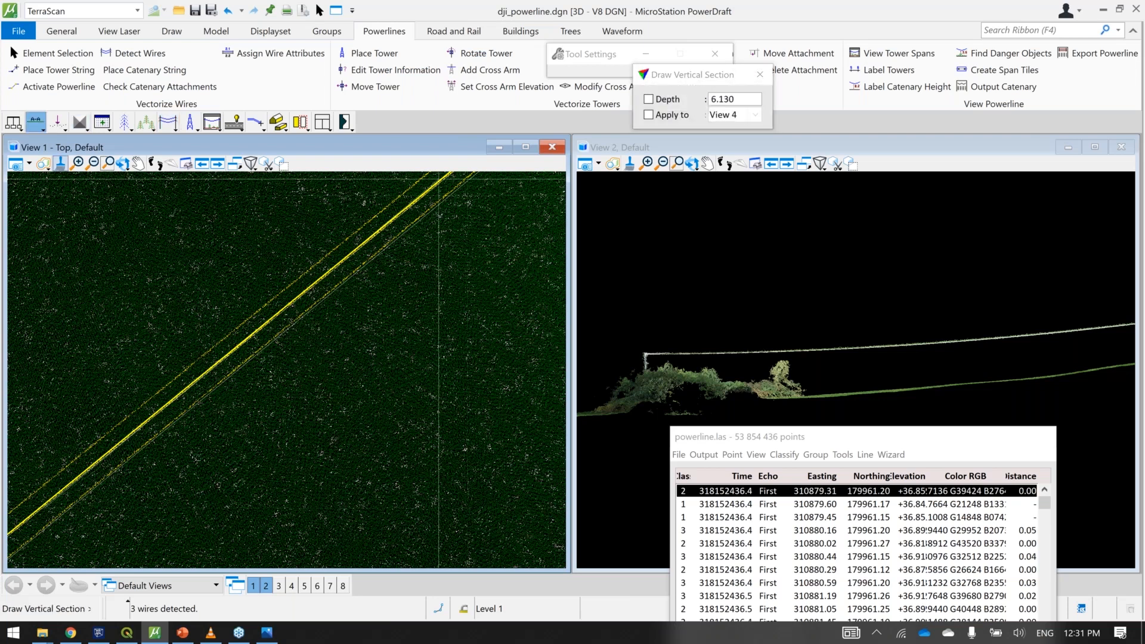
click(460, 209)
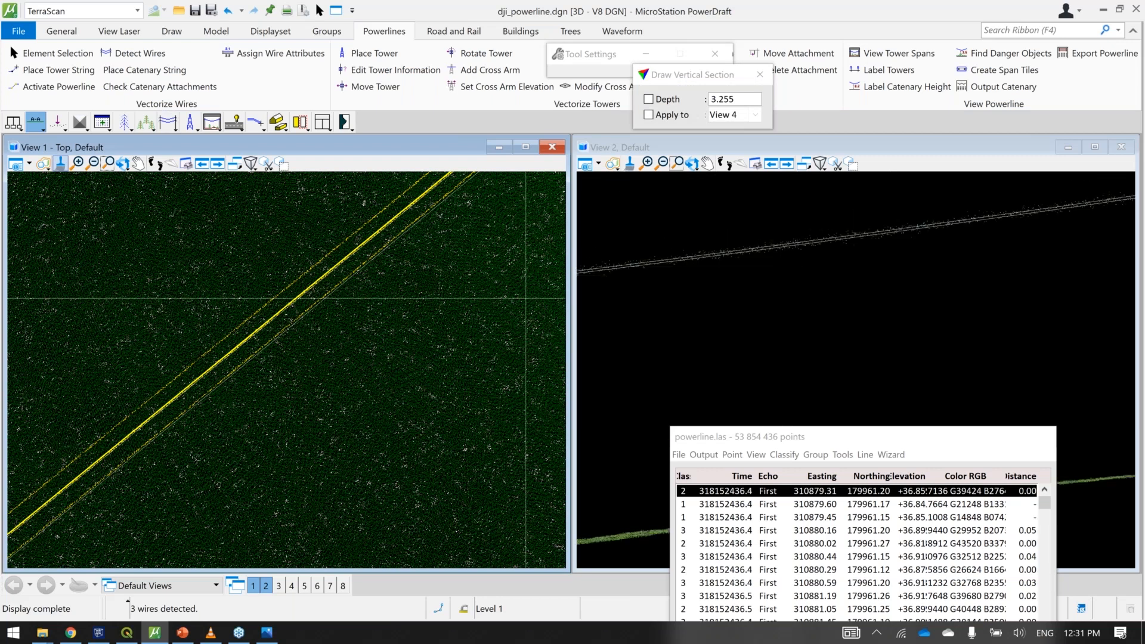
scroll(316, 323, down, 2)
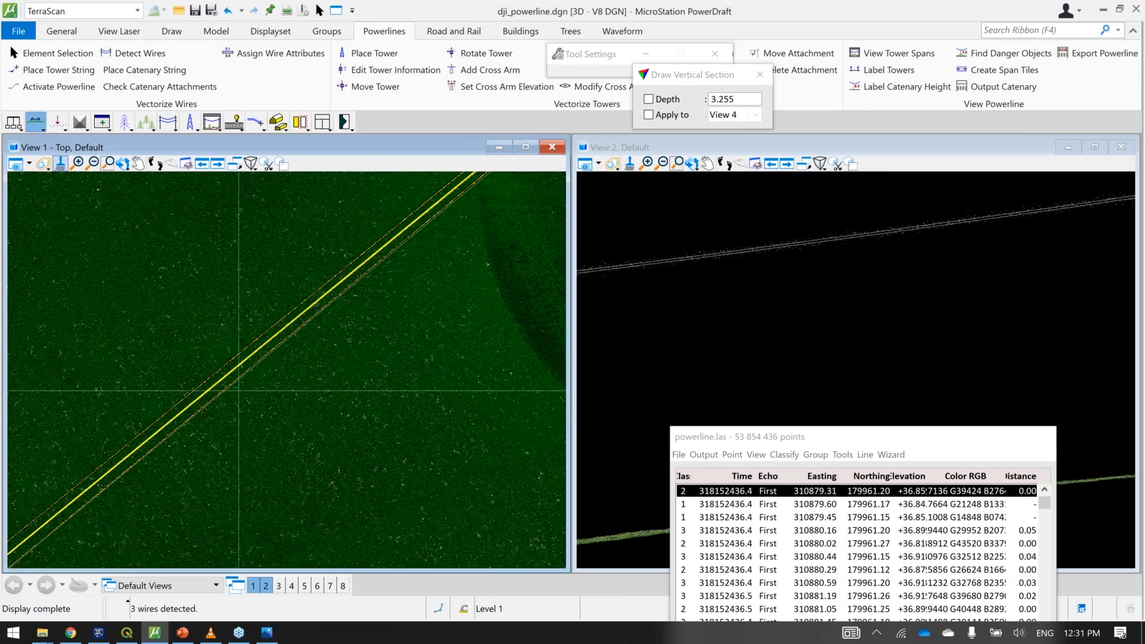
Step: Set View 1 to display only the wires class in the point display mode
click(755, 454)
click(778, 602)
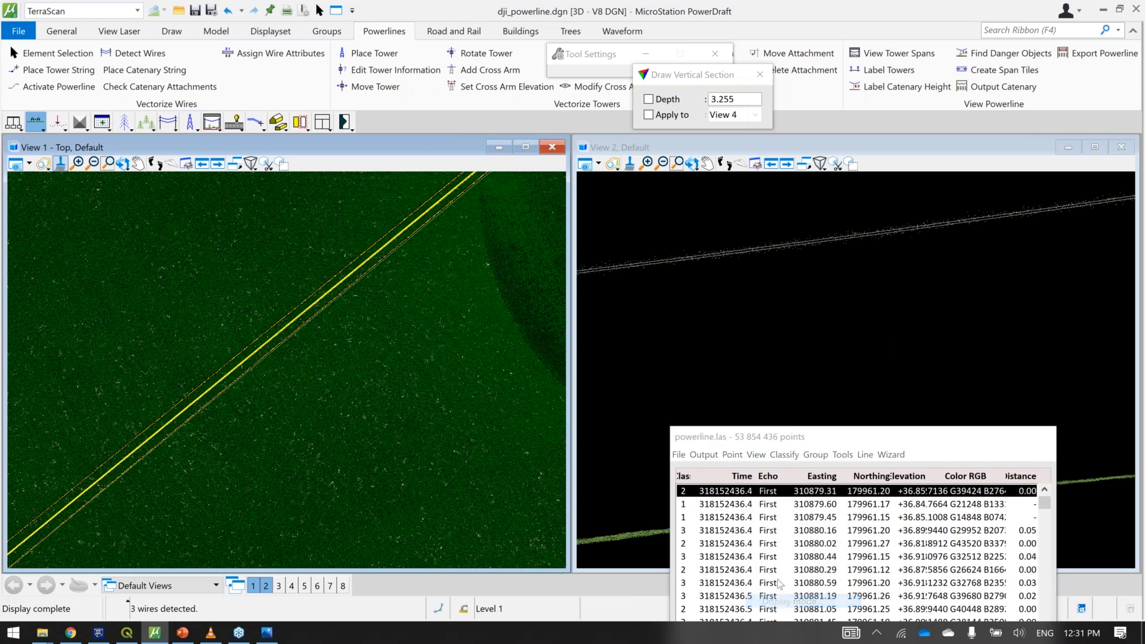
click(905, 56)
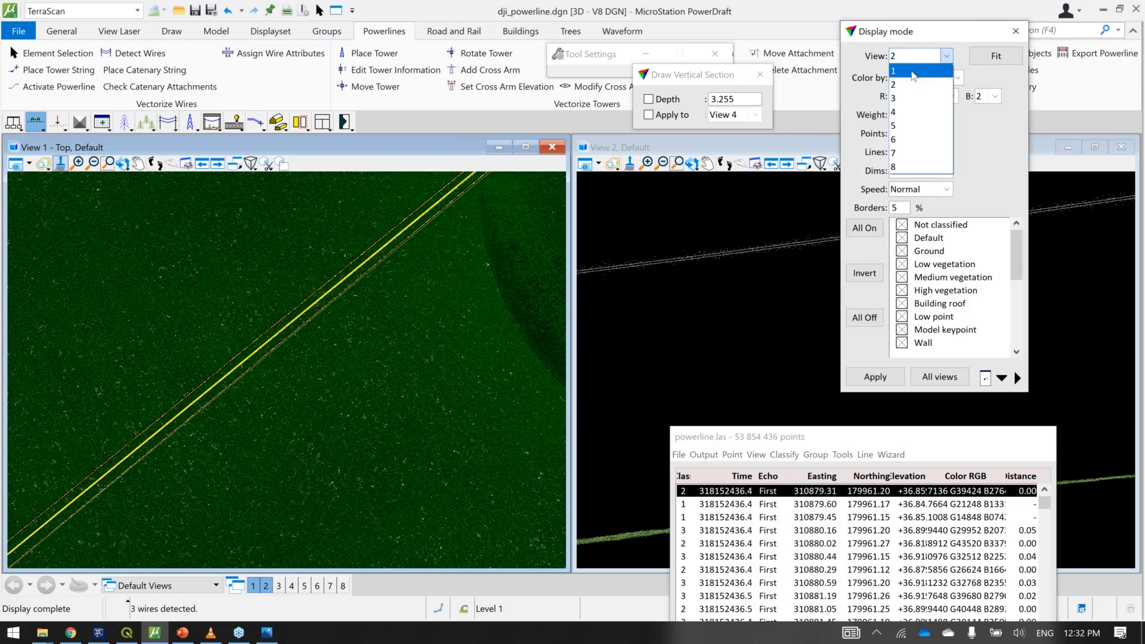
click(906, 69)
scroll(970, 339, down, 3)
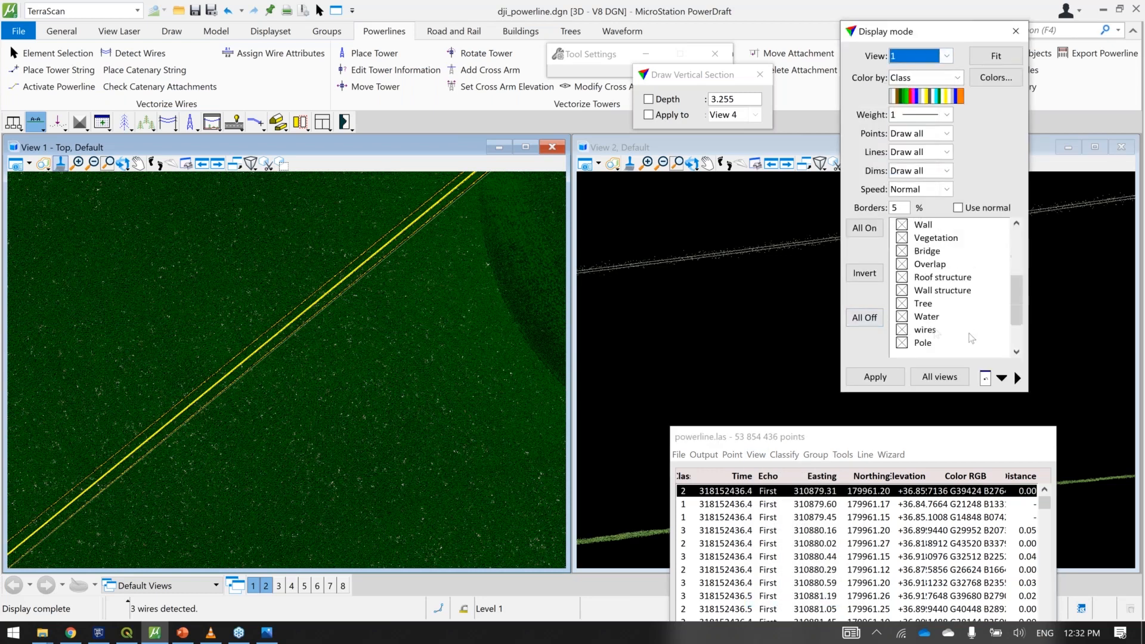
click(864, 318)
click(921, 332)
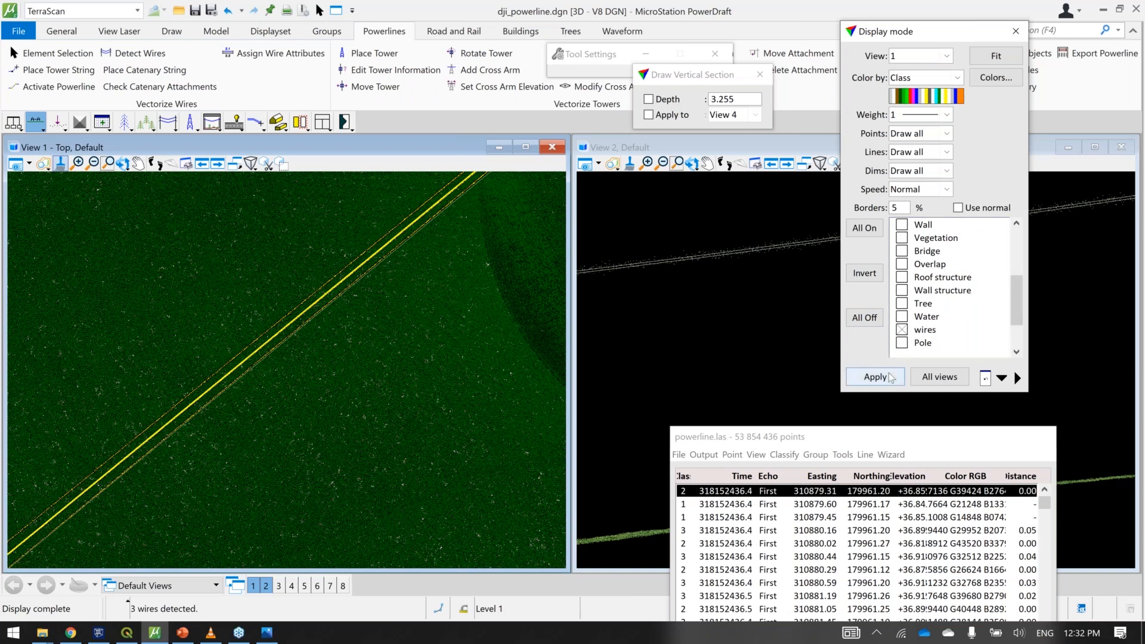
click(890, 377)
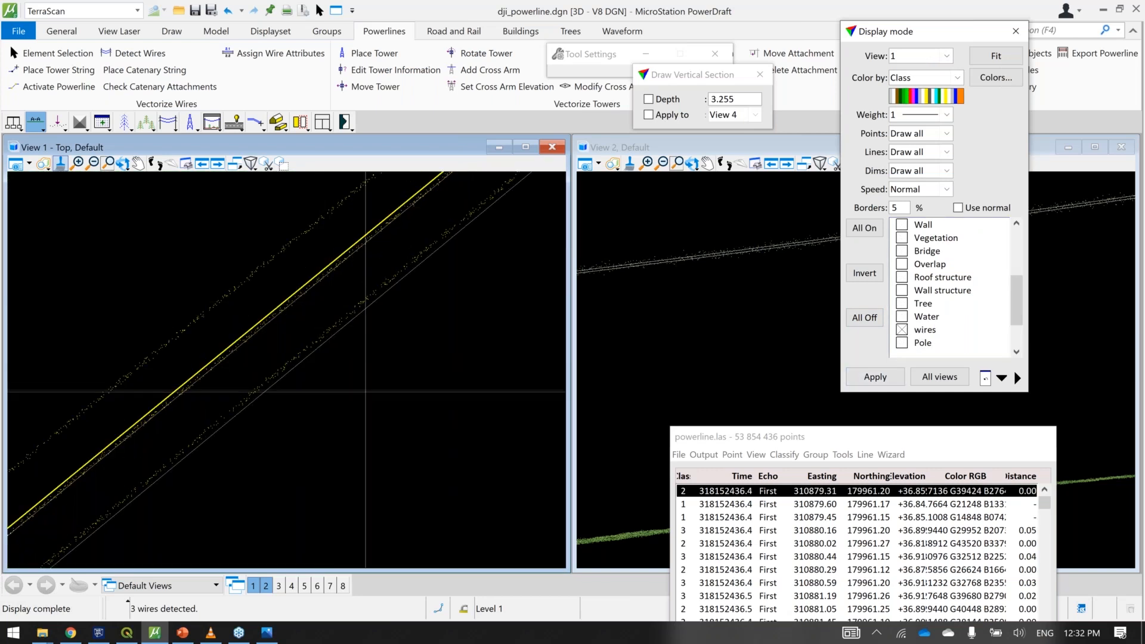
Step: Follow the wire points to the power line's lower-left end and delete the stray line string running away from it
scroll(374, 394, down, 2)
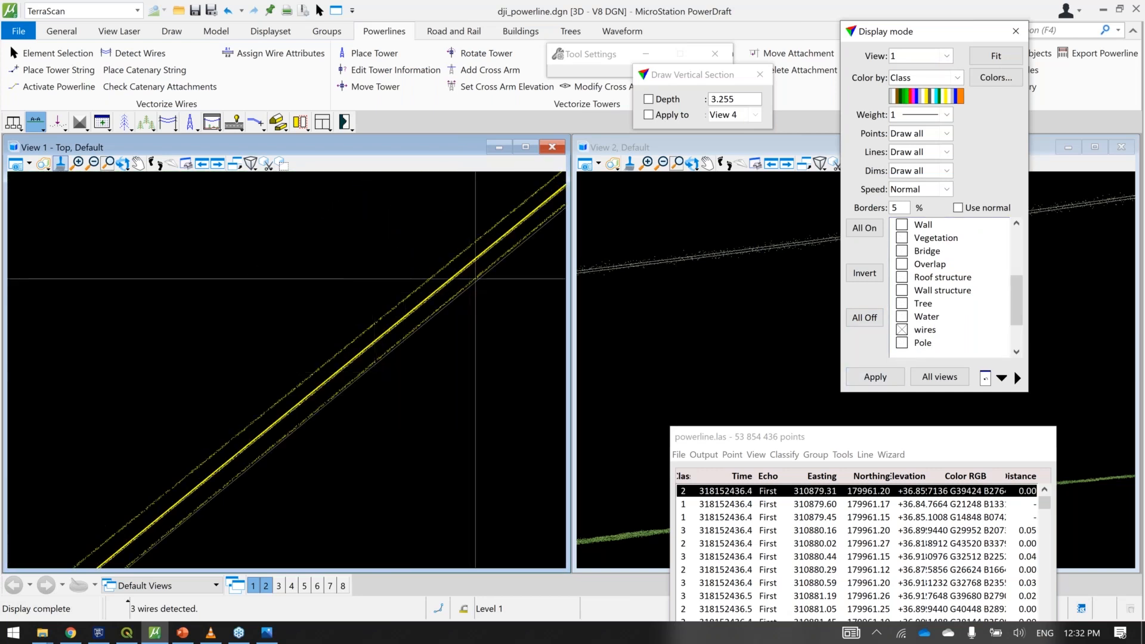
middle_drag(475, 276, 389, 364)
scroll(385, 377, down, 2)
middle_drag(274, 418, 385, 291)
middle_drag(216, 469, 378, 348)
middle_drag(281, 431, 429, 290)
scroll(277, 409, up, 5)
middle_drag(378, 391, 252, 396)
click(319, 10)
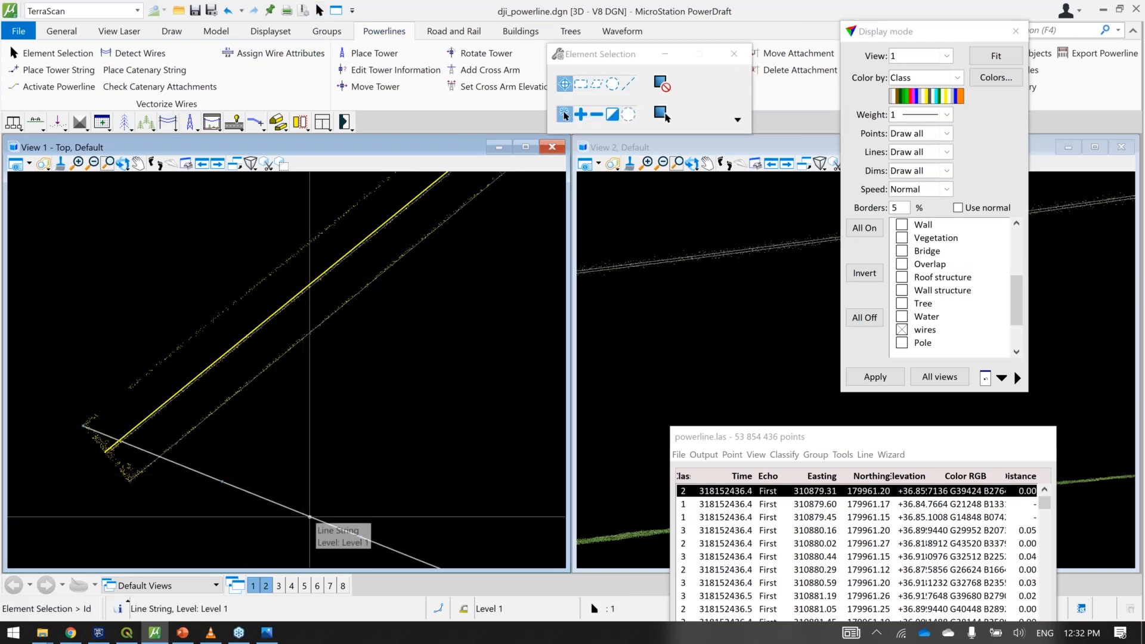
key(Delete)
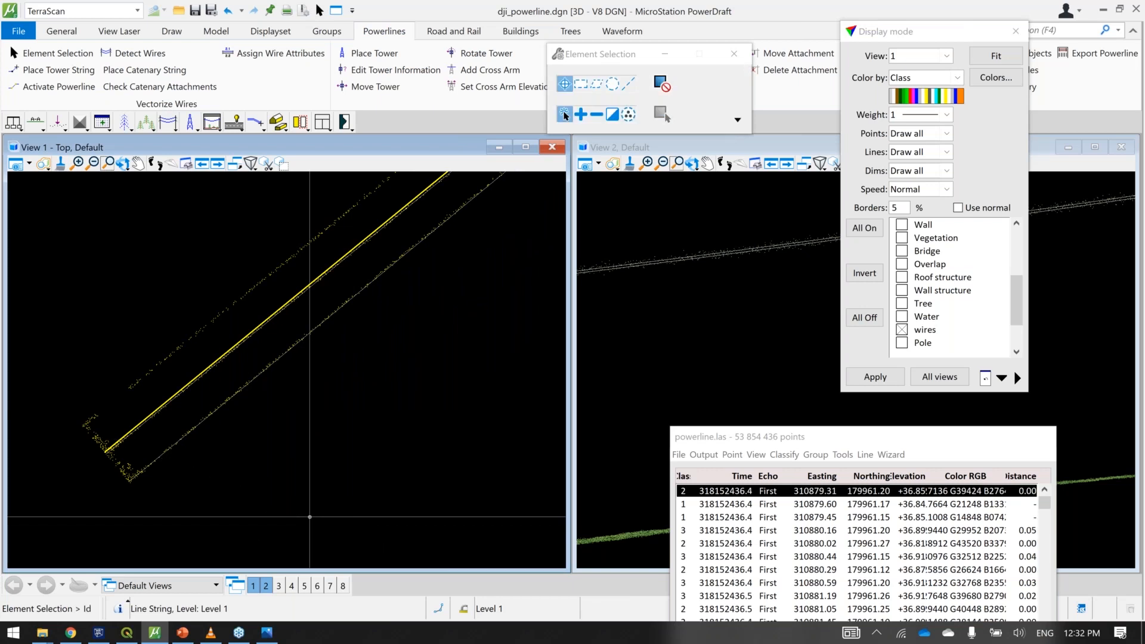
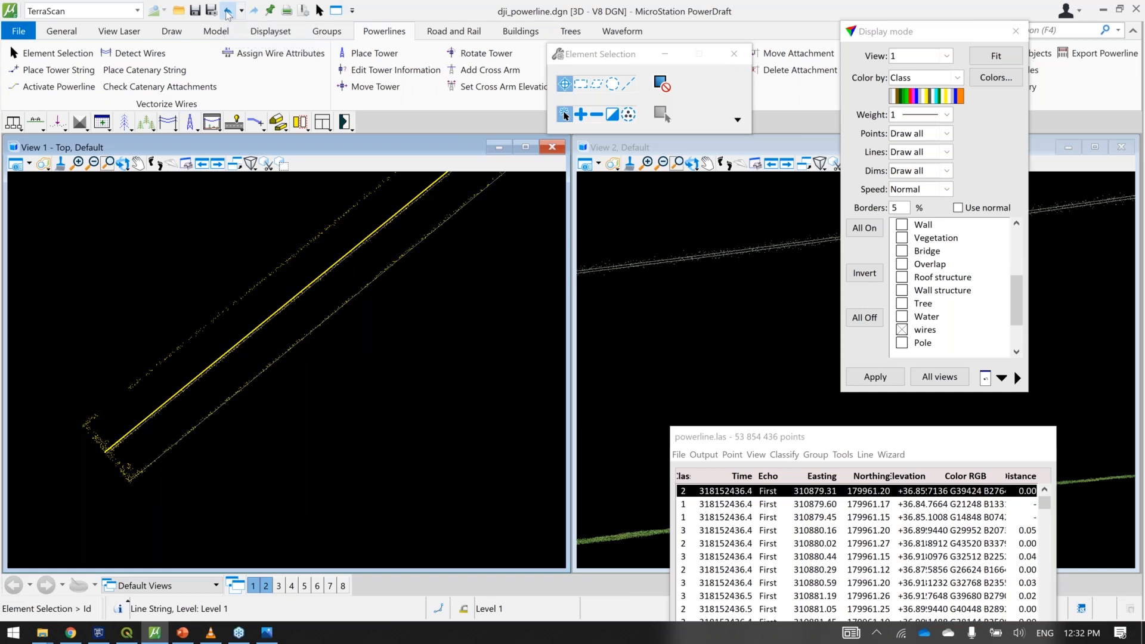
Step: Undo the line string deletion and the wire detection, including its point classification
click(227, 12)
click(228, 12)
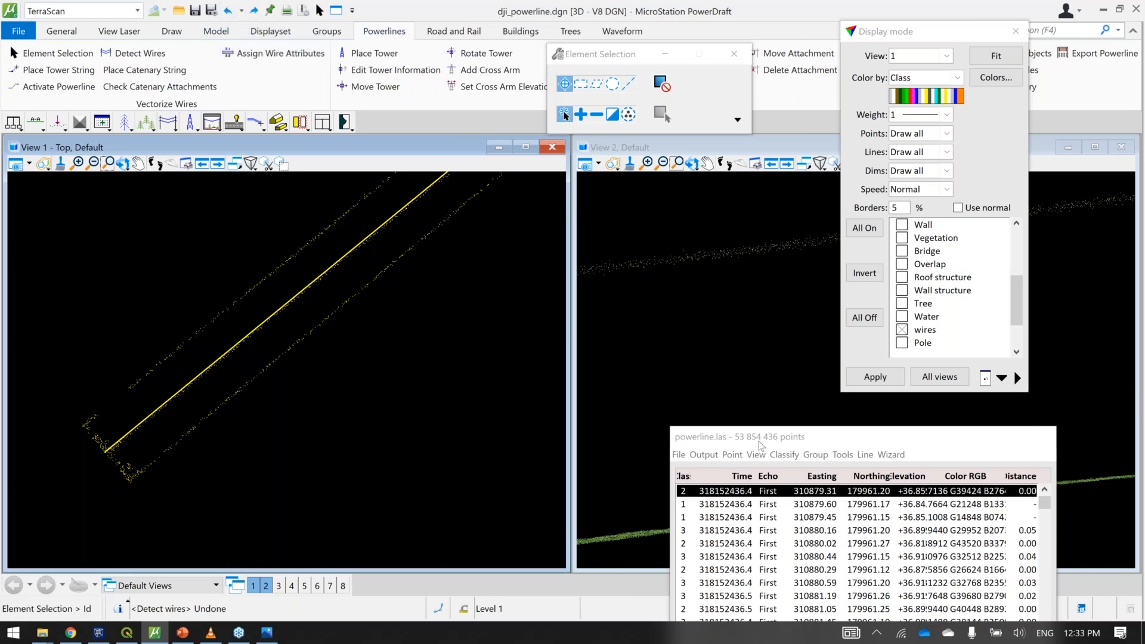
click(738, 455)
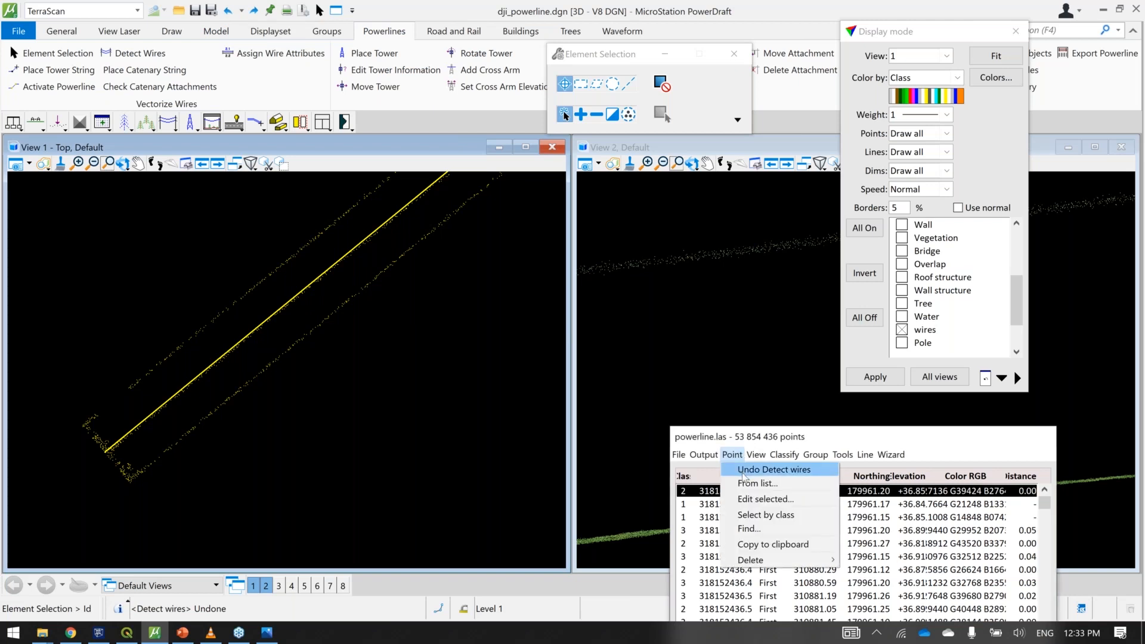
click(774, 469)
Step: Turn all point classes back on in View 1 and examine the classified strip along the power line
click(864, 228)
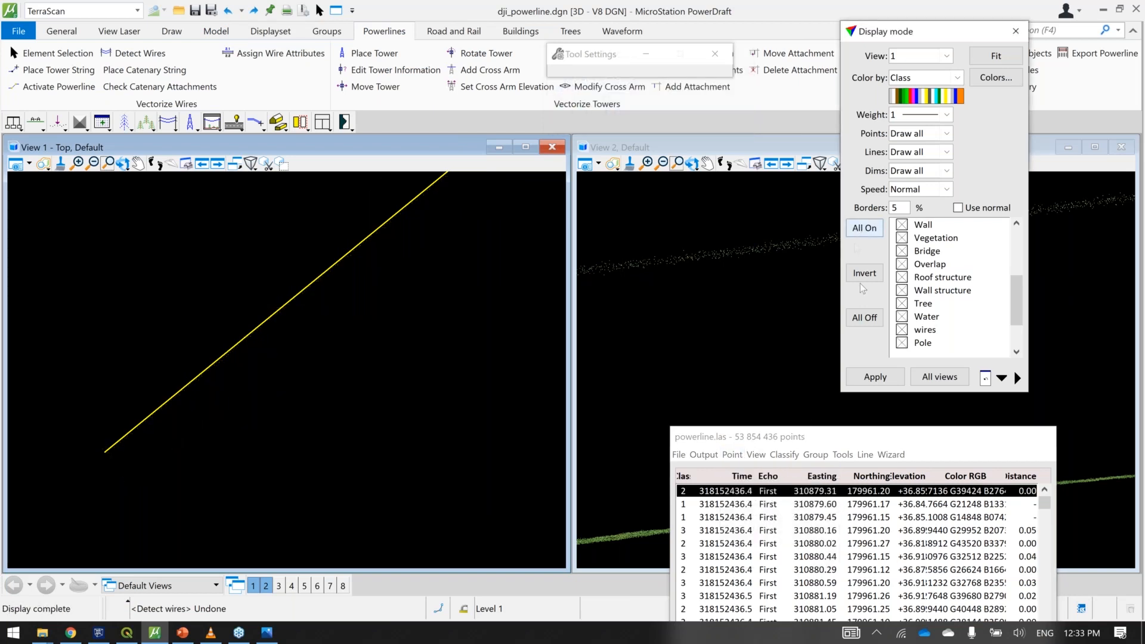
click(872, 380)
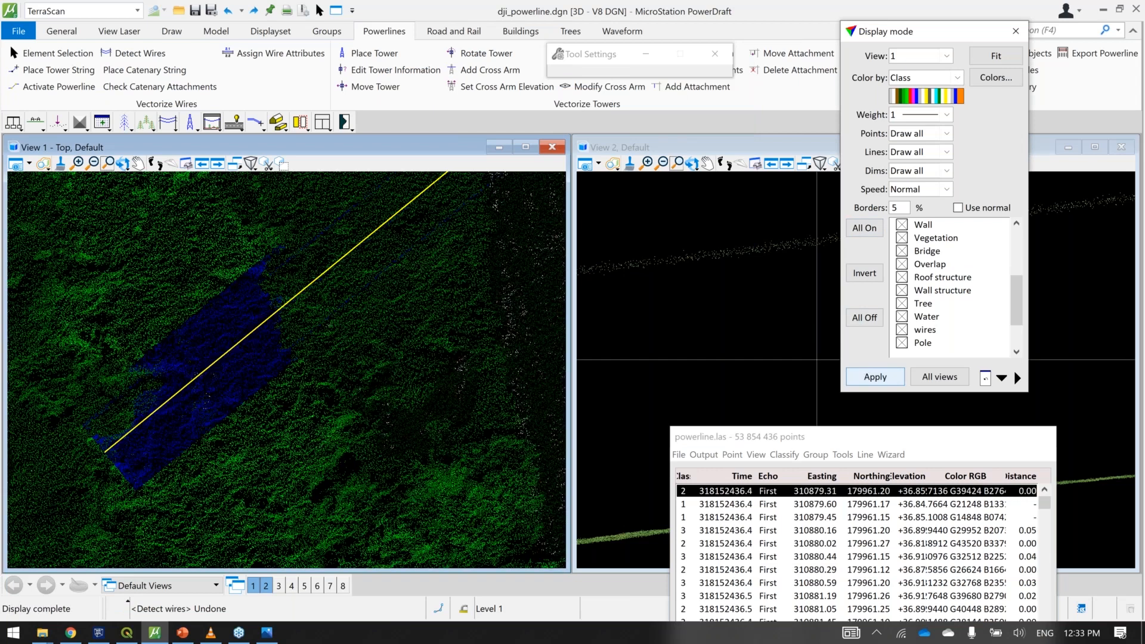
scroll(418, 280, down, 2)
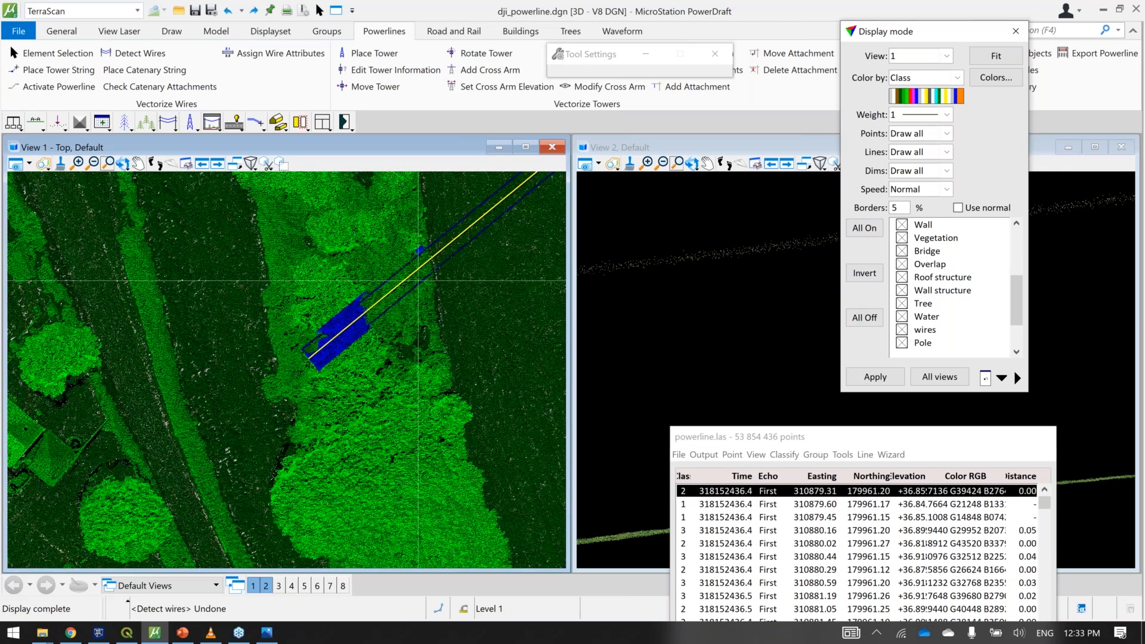
middle_drag(418, 280, 206, 403)
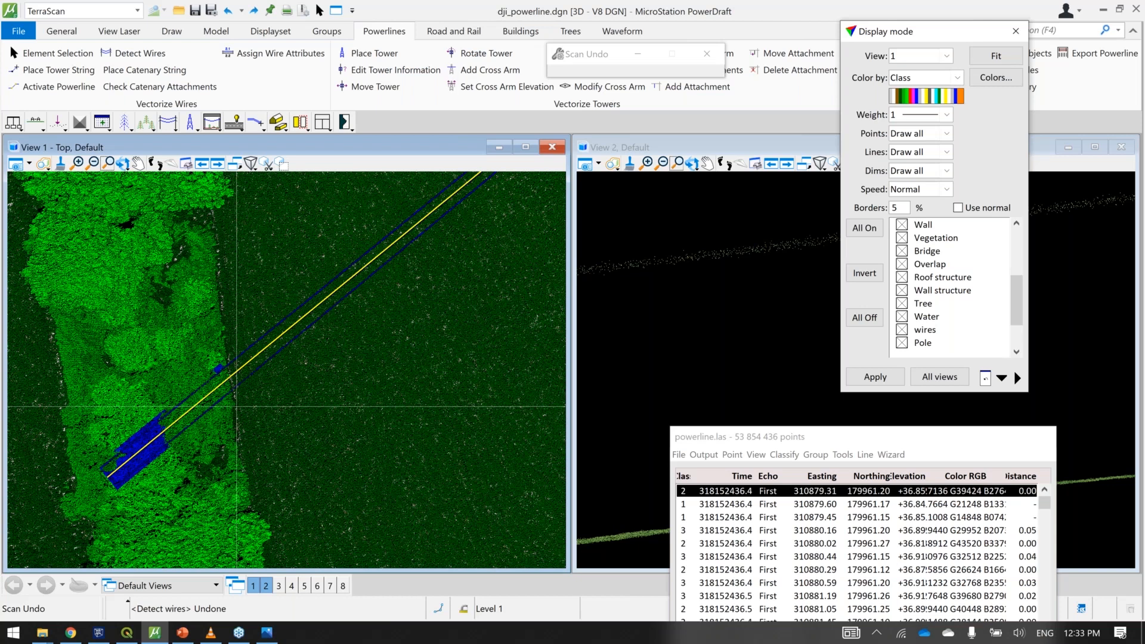
scroll(238, 382, down, 3)
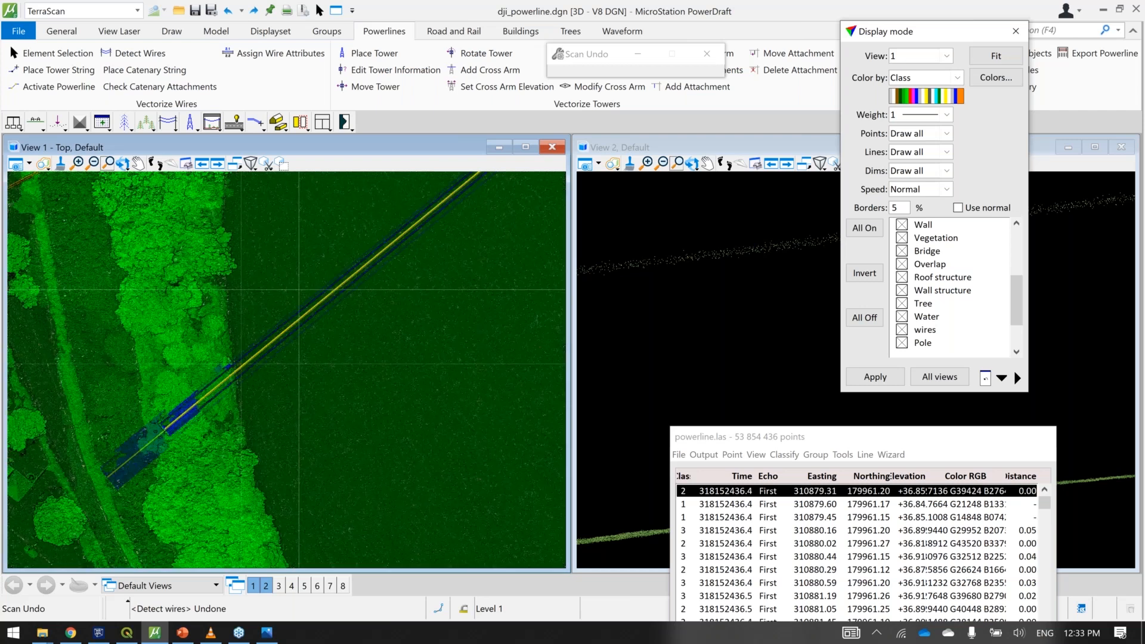
middle_drag(313, 285, 245, 378)
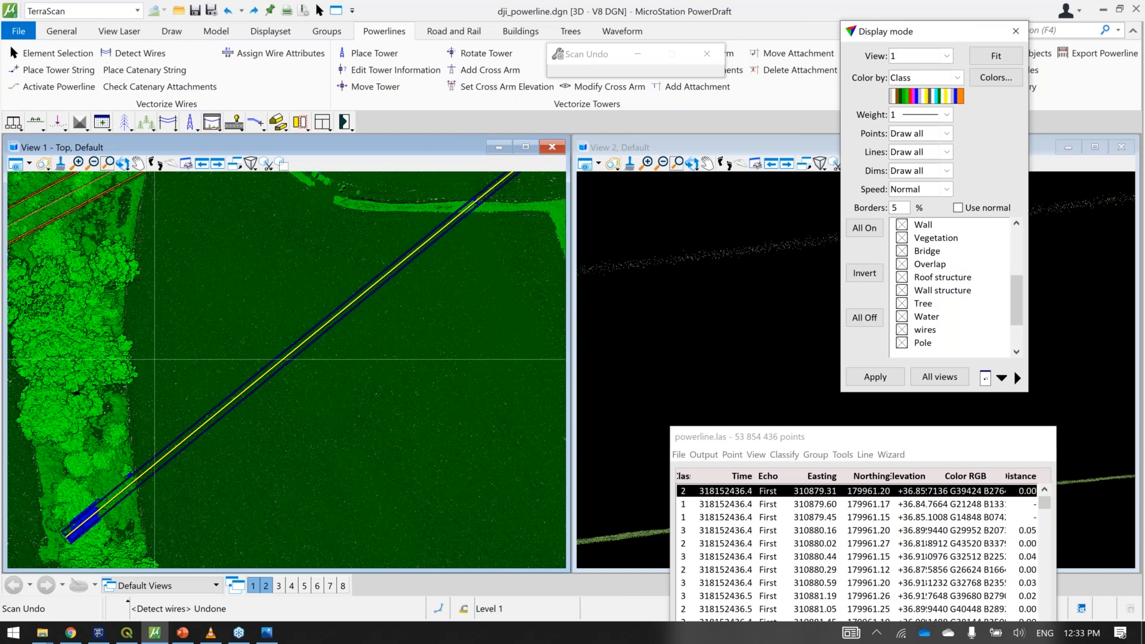
Step: Draw a vertical section along the whole power line span, widen the section view, and examine the wire profile there
click(36, 122)
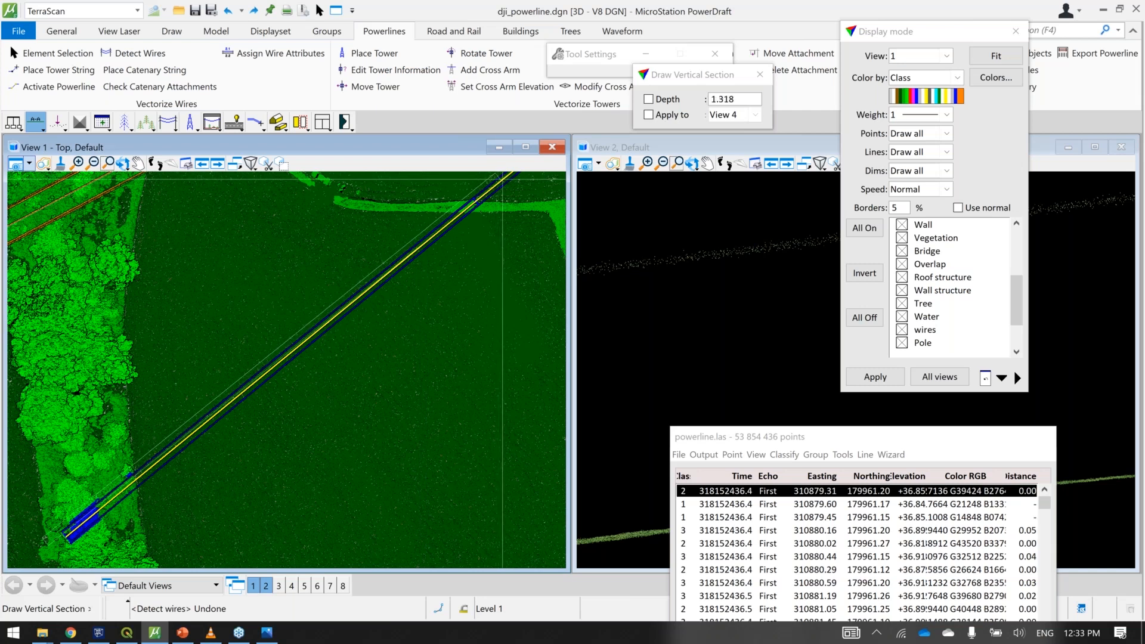
click(501, 179)
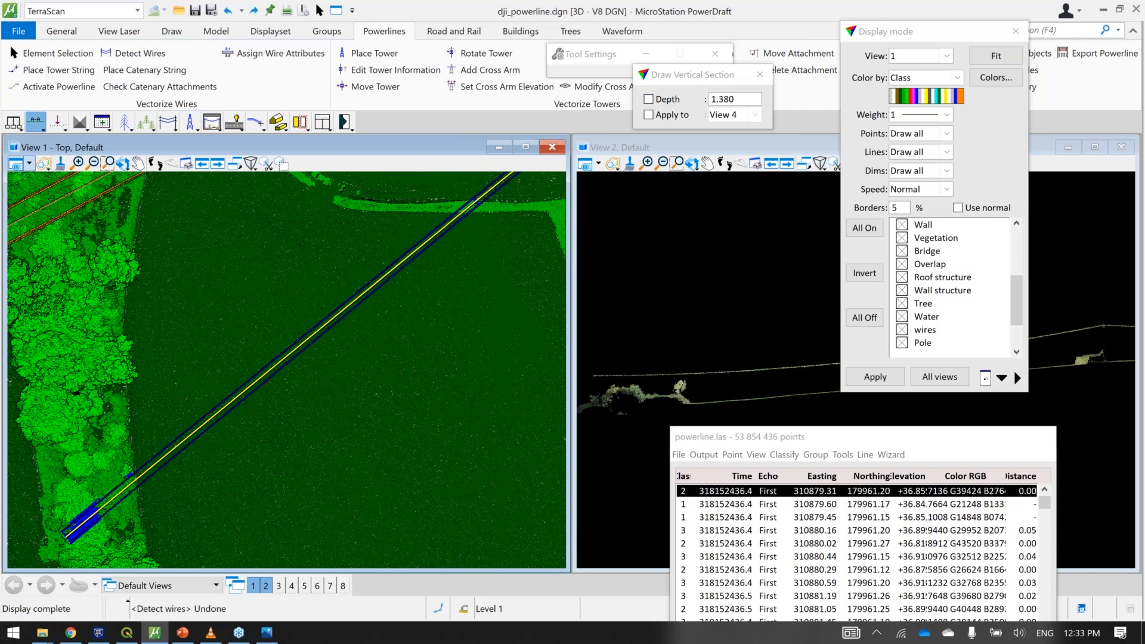
drag(572, 387, 225, 388)
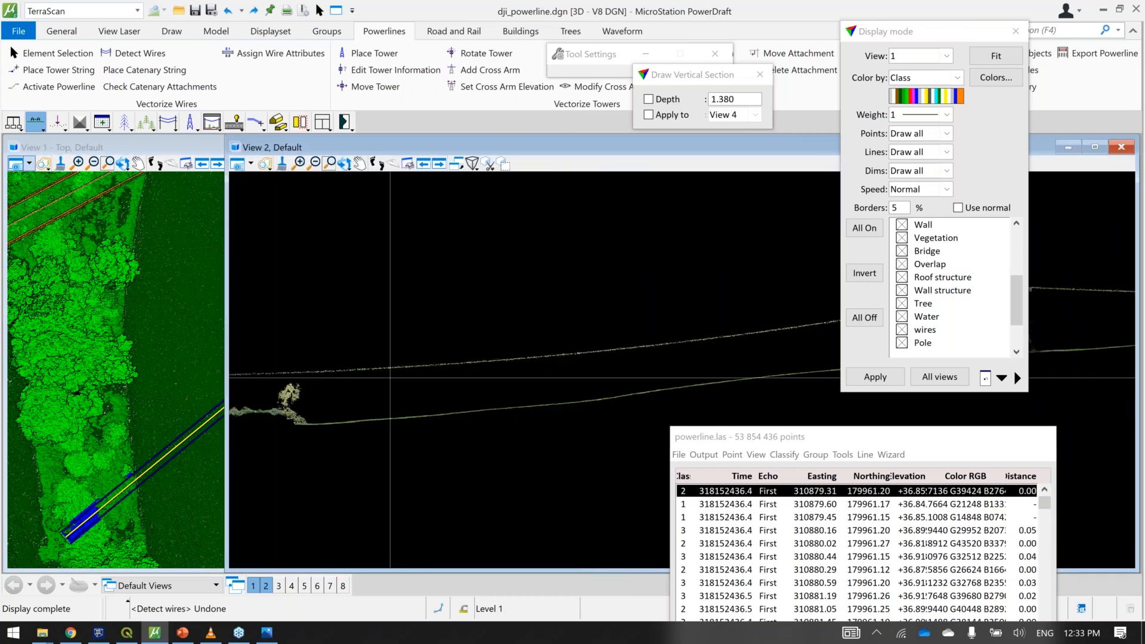
mouse_move(400, 374)
middle_down()
mouse_move(538, 345)
mouse_move(576, 322)
middle_up()
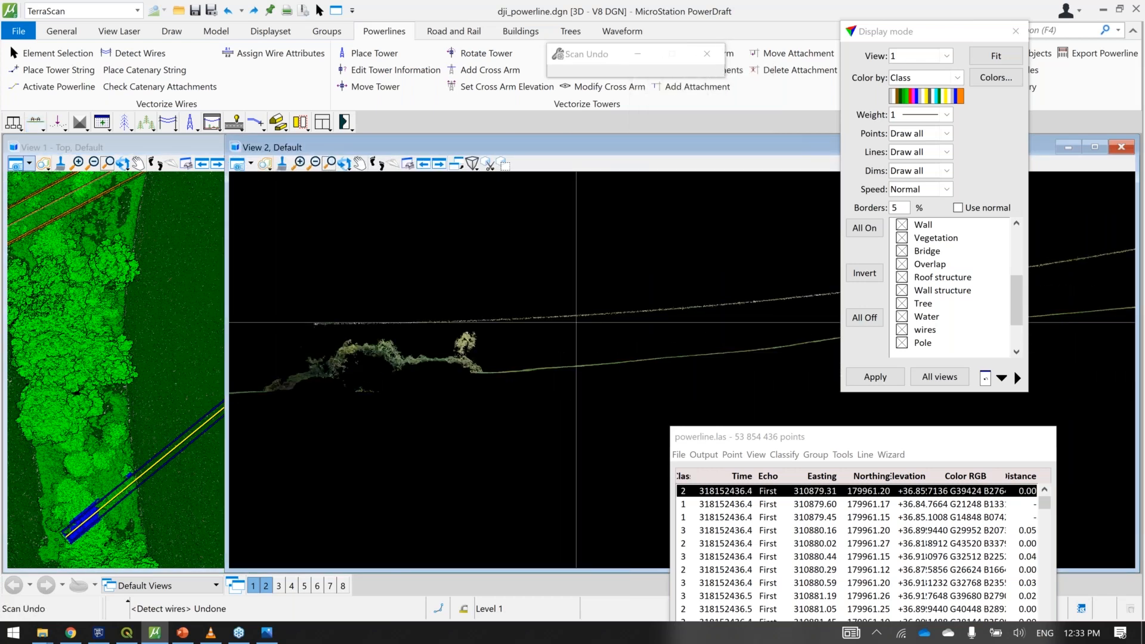
drag(226, 388, 273, 387)
scroll(513, 350, down, 3)
middle_drag(571, 346, 531, 348)
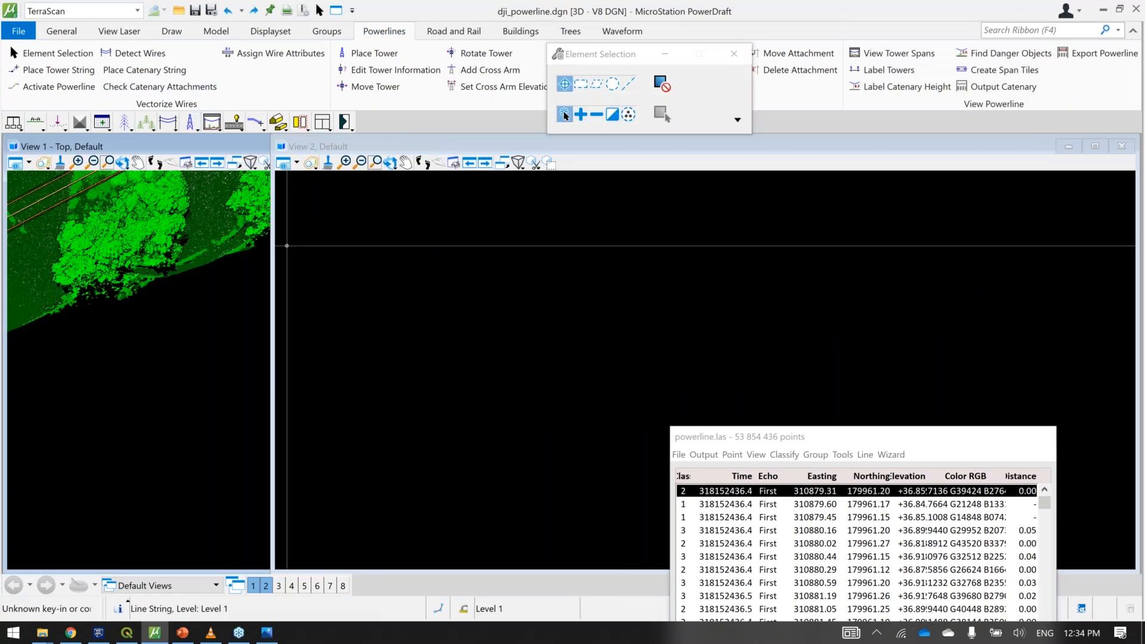
Step: Enlarge View 1 around the power line and start the Place Wire String tool
drag(273, 245, 573, 255)
middle_drag(159, 209, 300, 352)
middle_drag(290, 310, 342, 493)
click(169, 123)
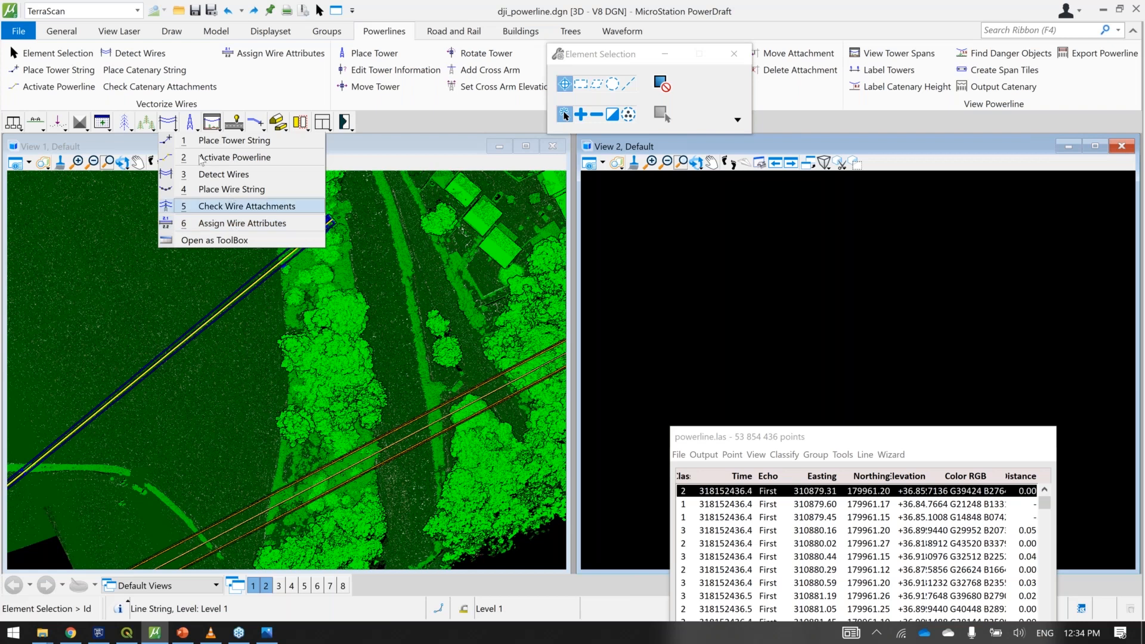
click(189, 123)
click(190, 123)
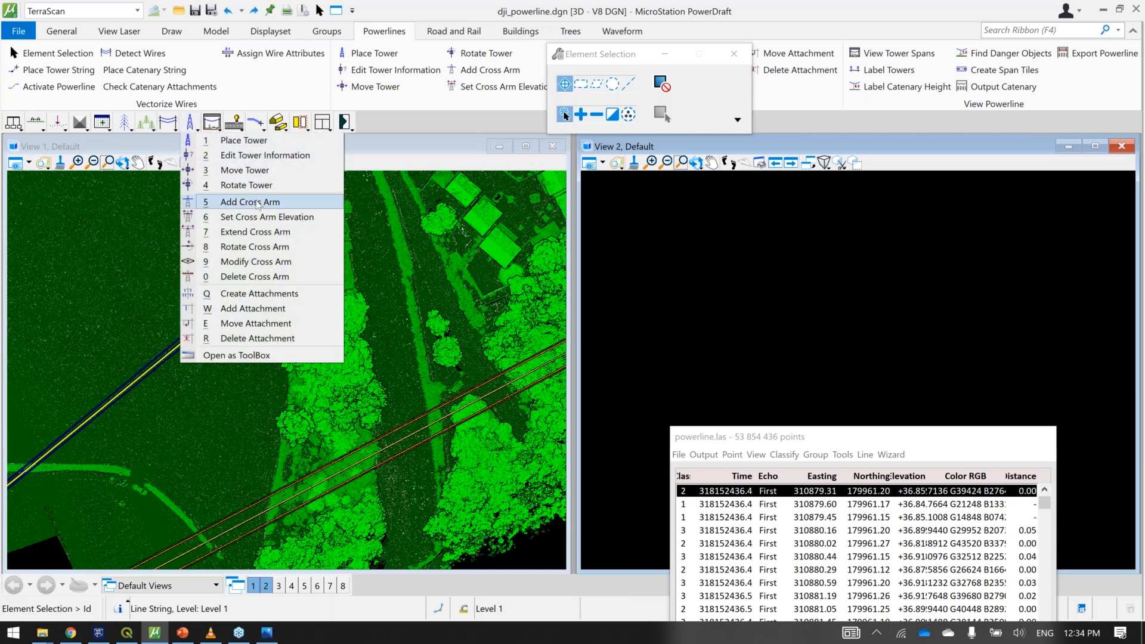
click(168, 123)
click(168, 124)
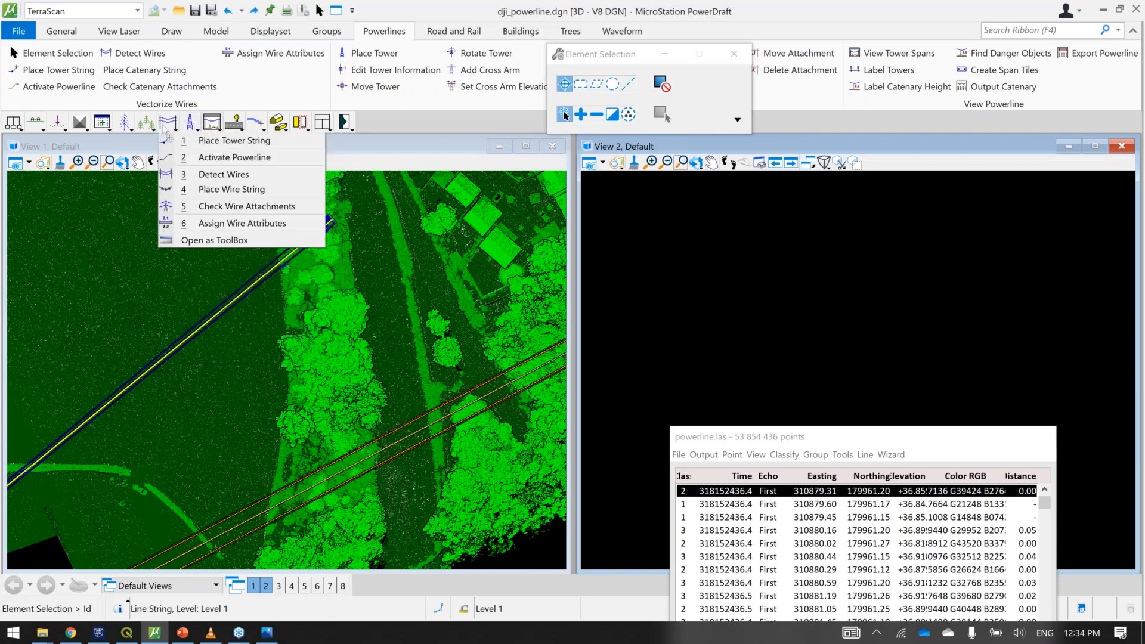
click(232, 189)
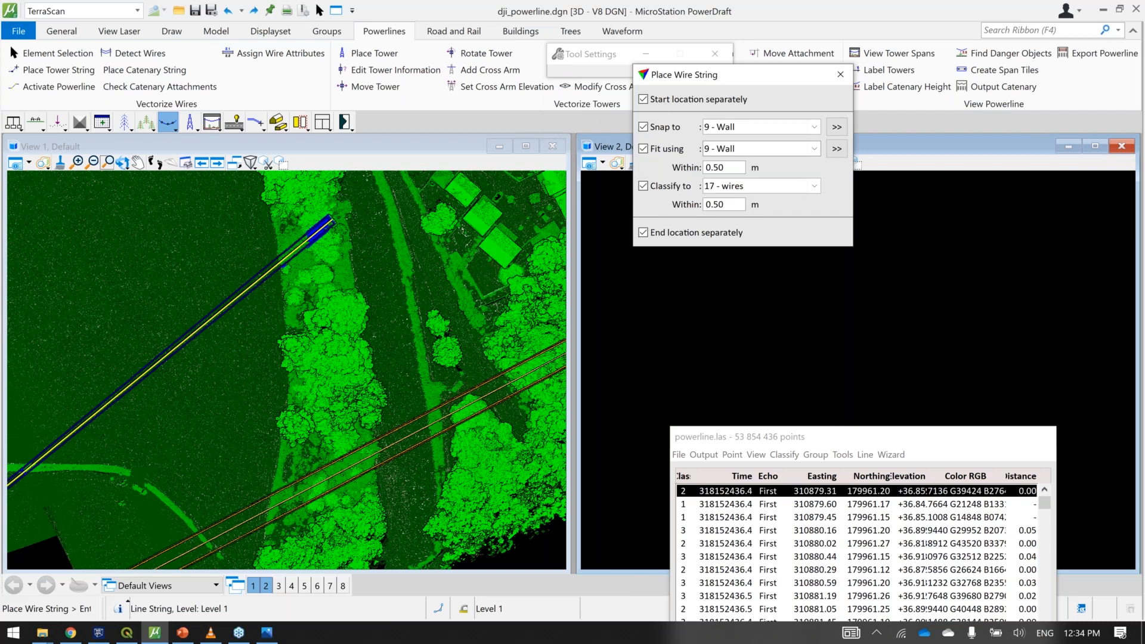
Step: Draw a vertical section along the power line span up to its upper-right end, show it in View 2, and widen that view
scroll(348, 288, down, 2)
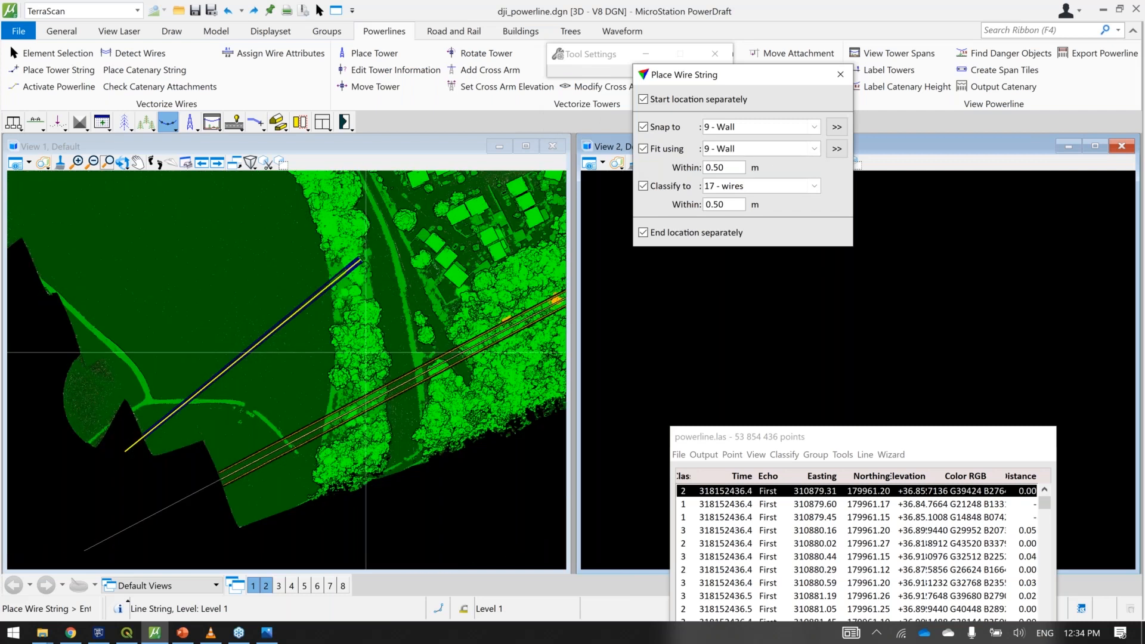
scroll(349, 288, up, 2)
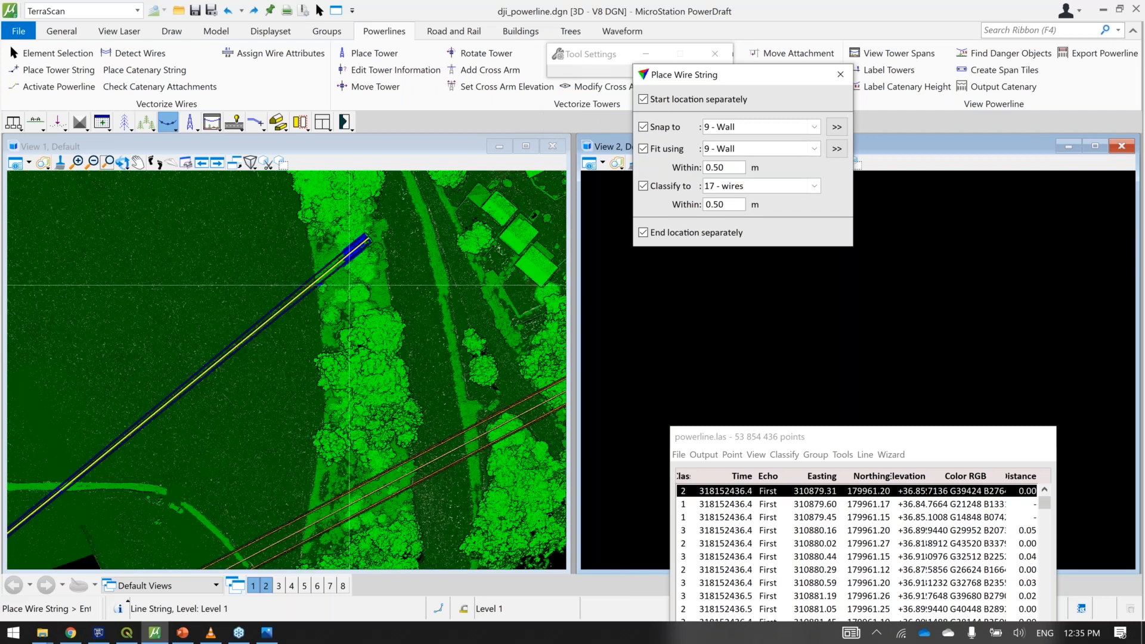
middle_drag(294, 361, 375, 360)
click(35, 122)
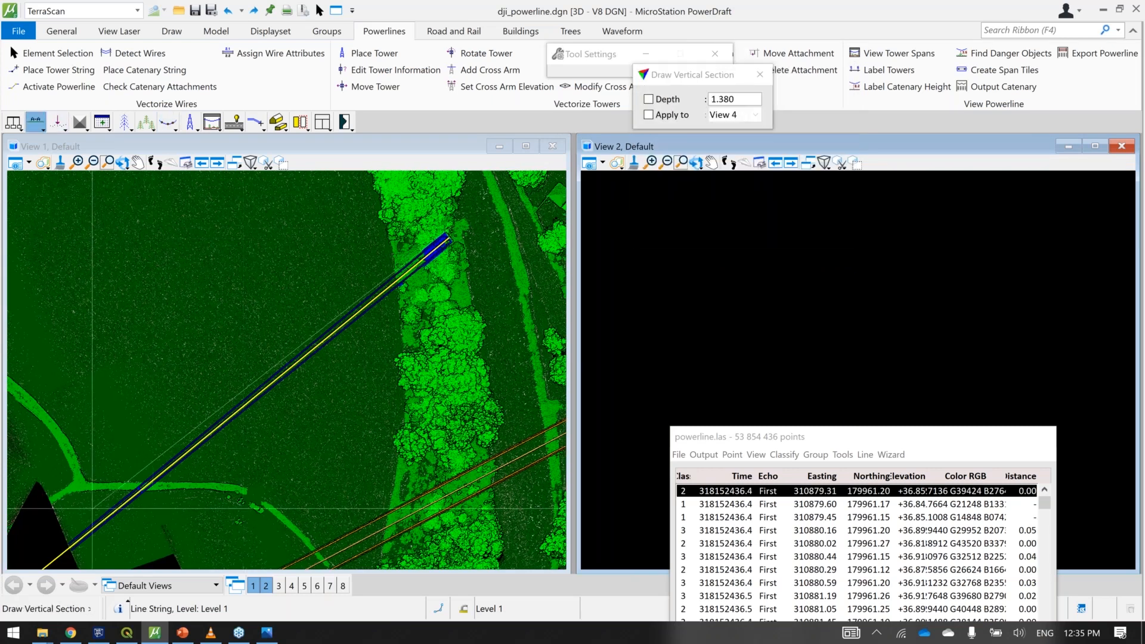
click(88, 527)
click(451, 230)
click(452, 229)
click(850, 336)
drag(578, 337, 340, 340)
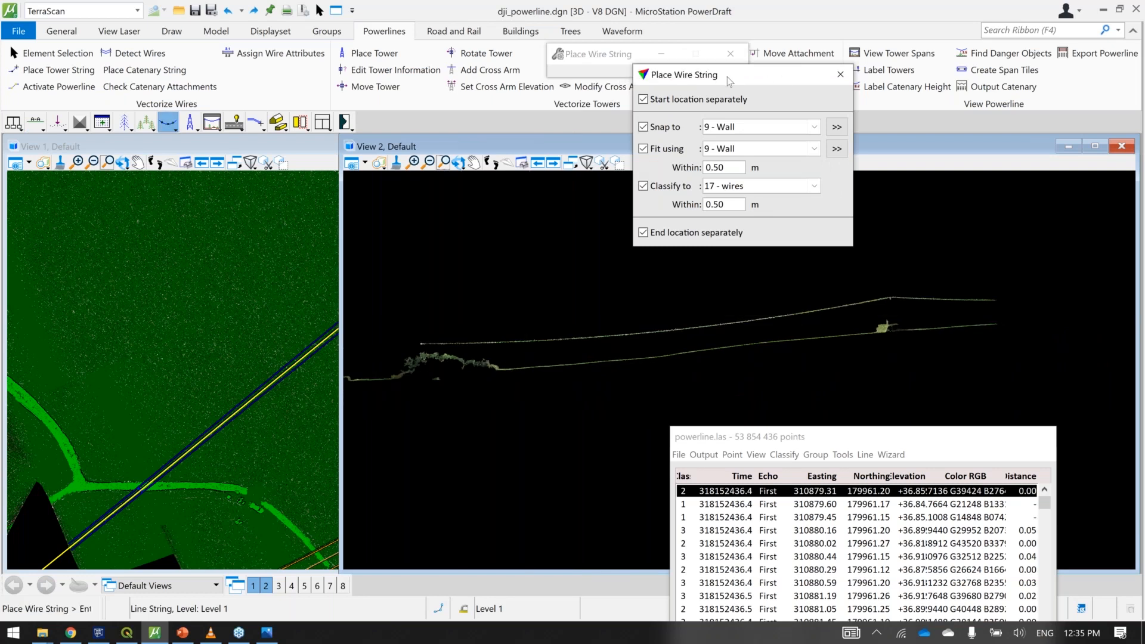
Step: Set both the snap class and the fitting class for wire placement to 8 - Model keypoint
drag(727, 77, 495, 98)
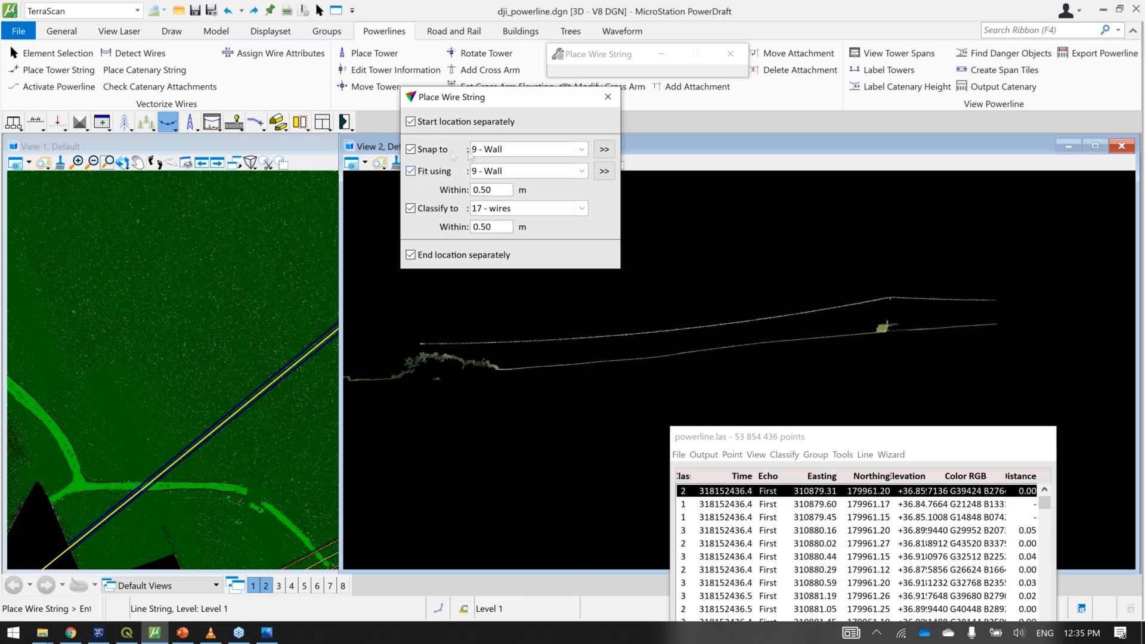
click(520, 156)
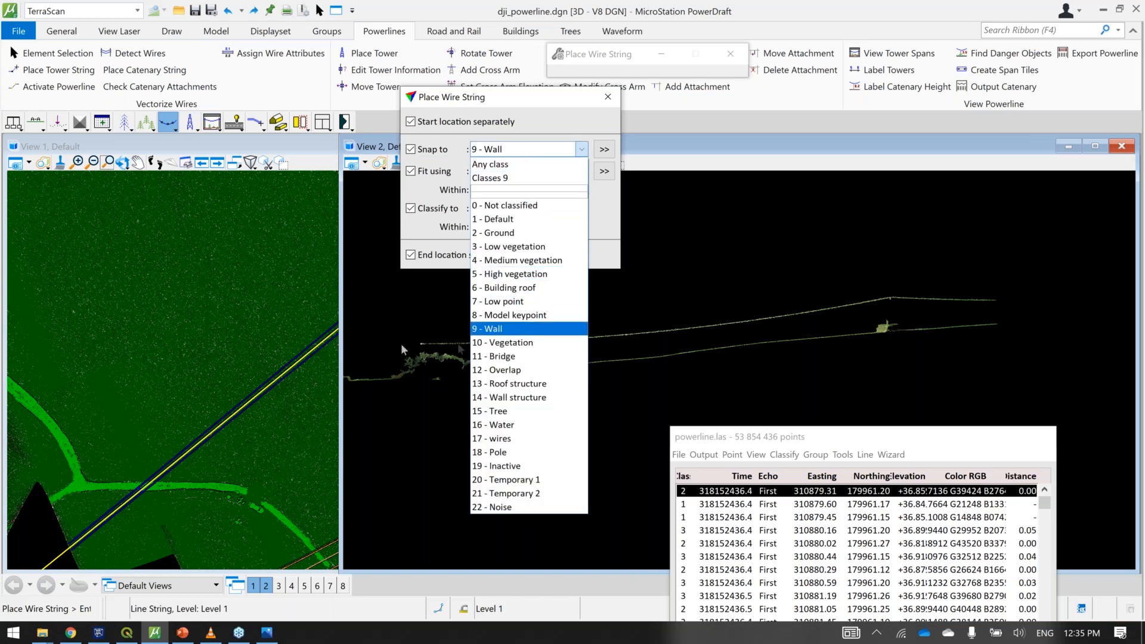
click(504, 315)
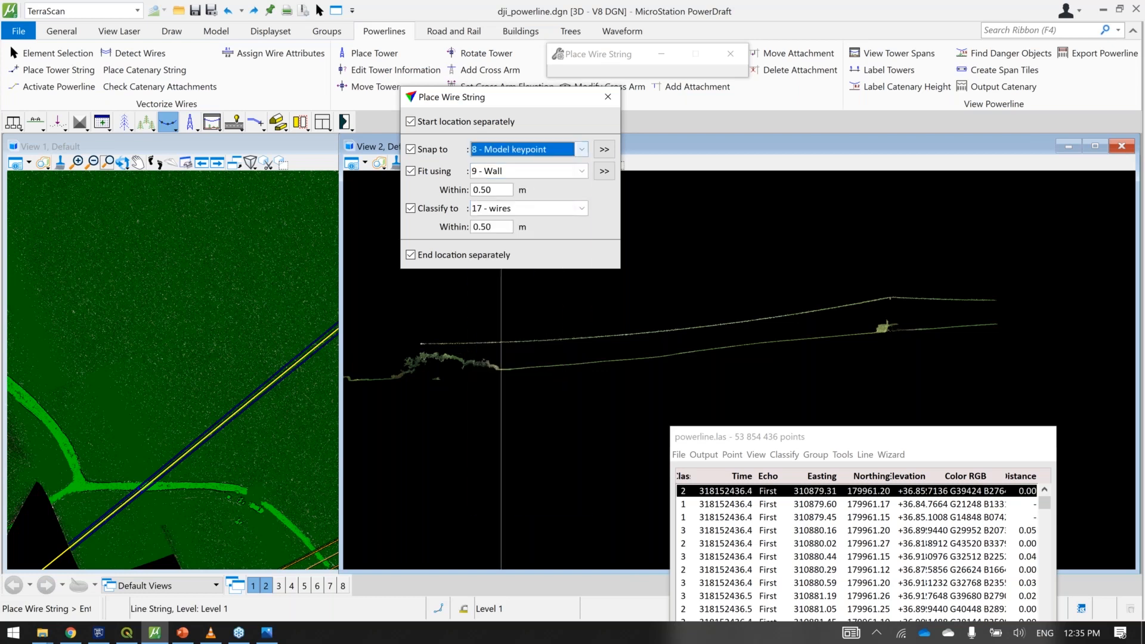
click(523, 173)
click(571, 337)
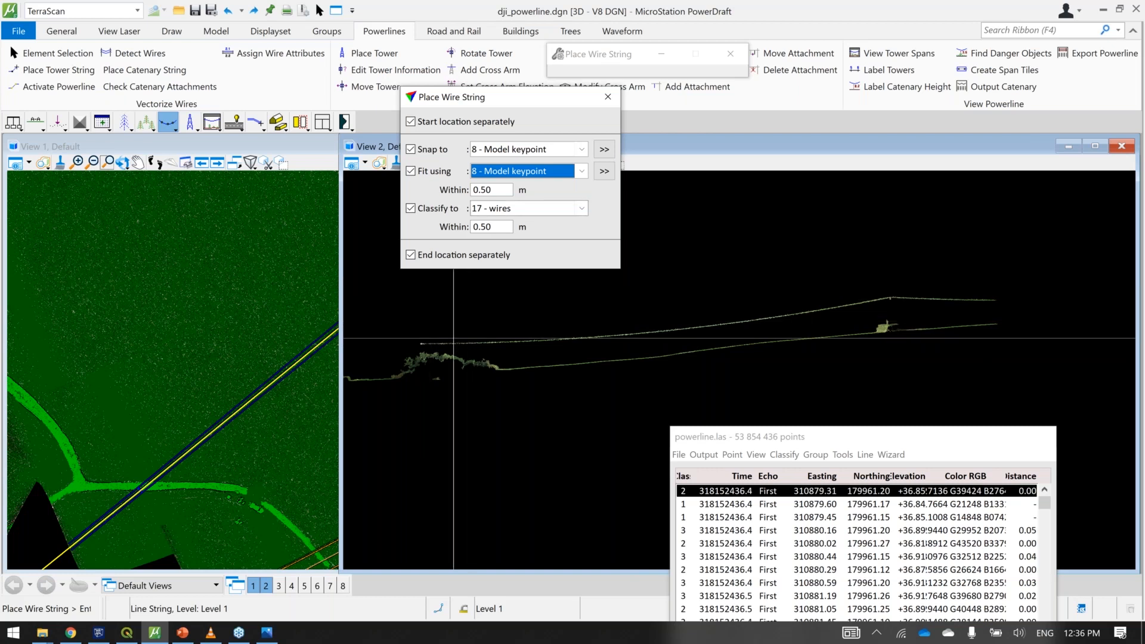
Step: Place a wire string in the View 2 section from the wire's left end to its peak above the tower
click(421, 344)
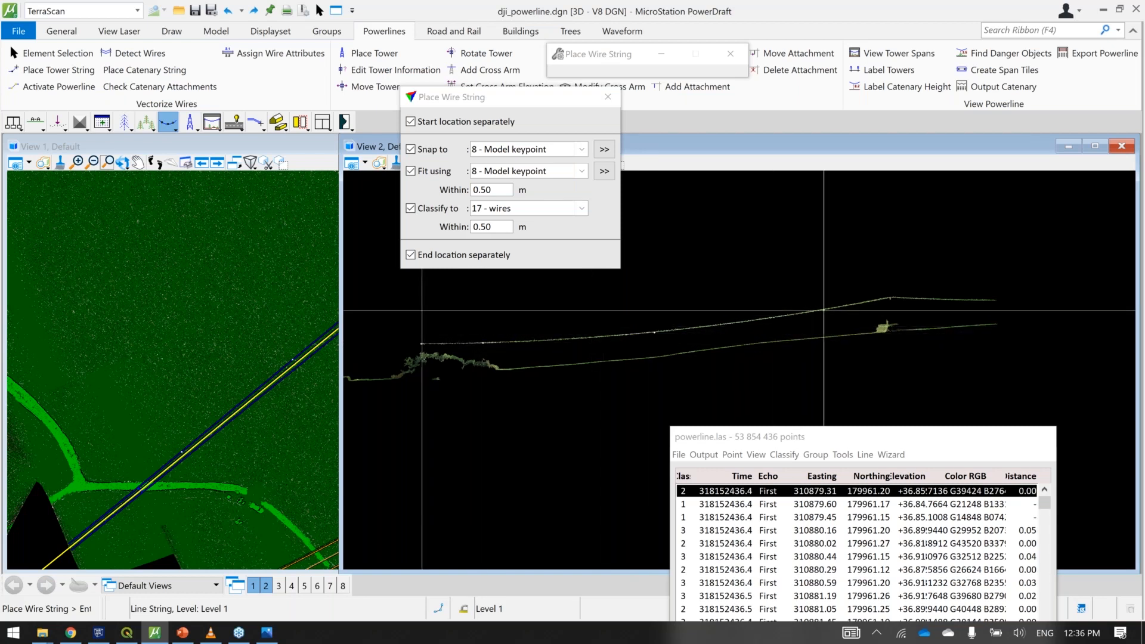
click(888, 297)
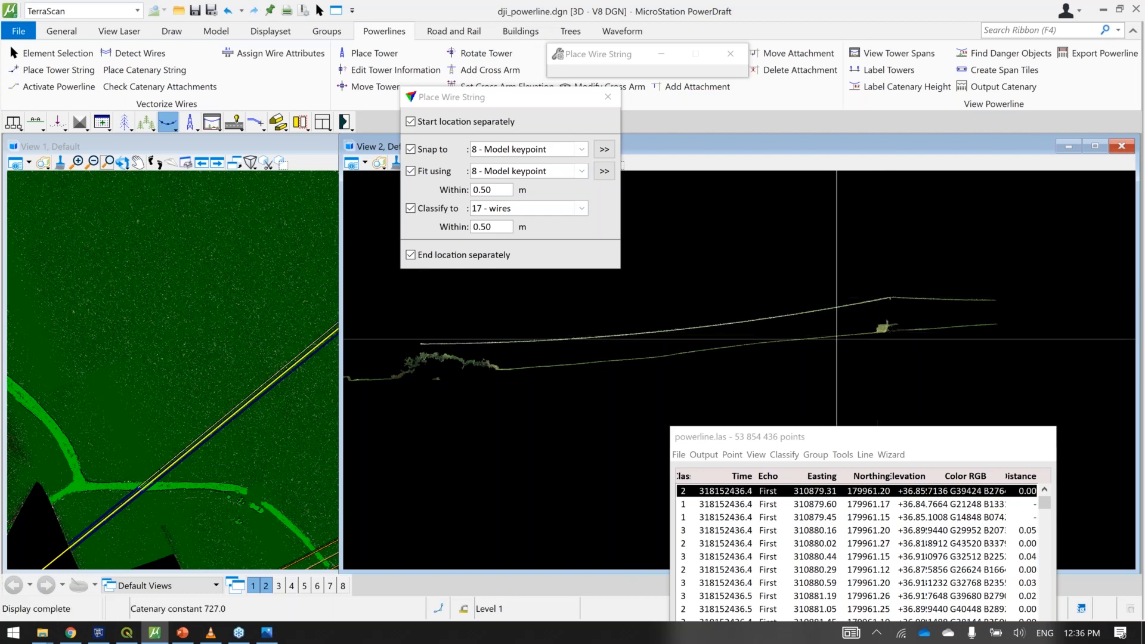
scroll(641, 327, up, 4)
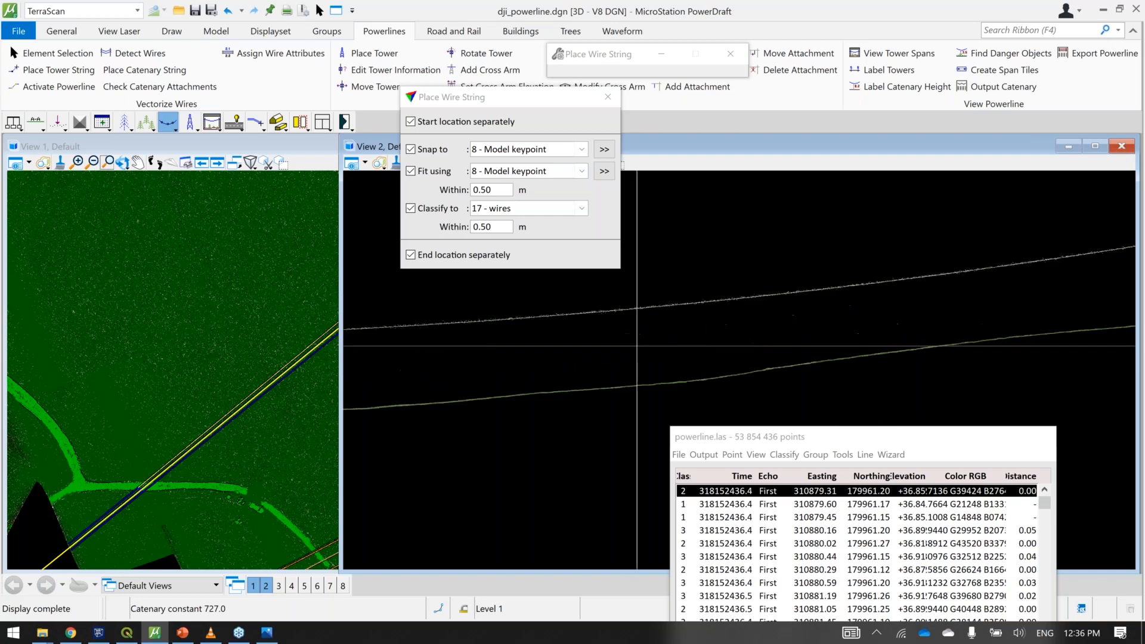
scroll(641, 327, down, 2)
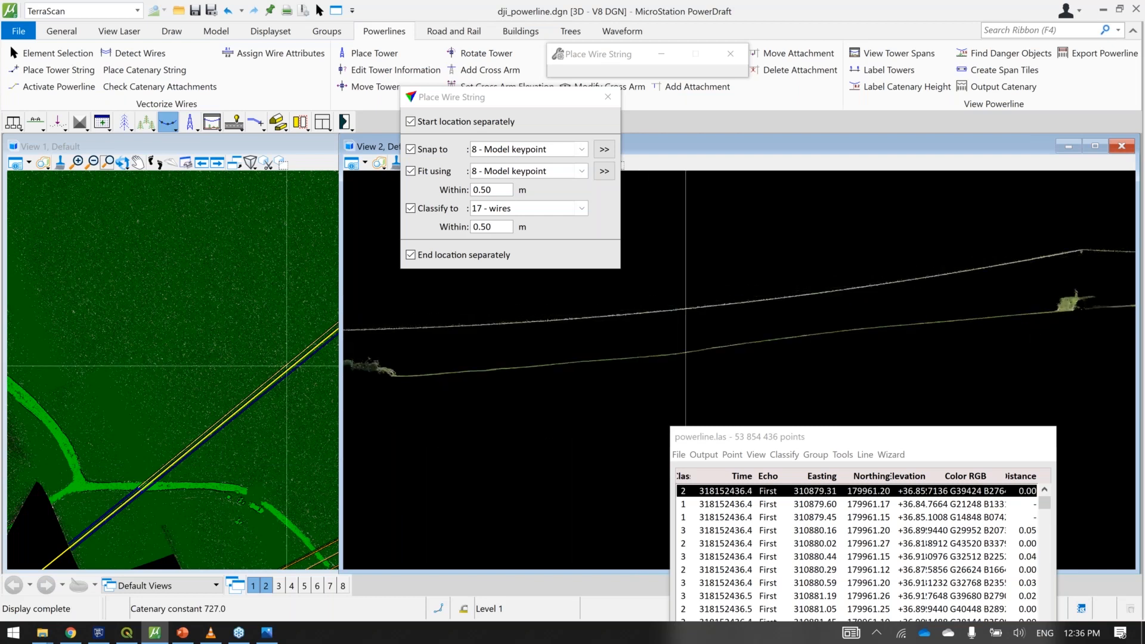
middle_drag(261, 301, 79, 411)
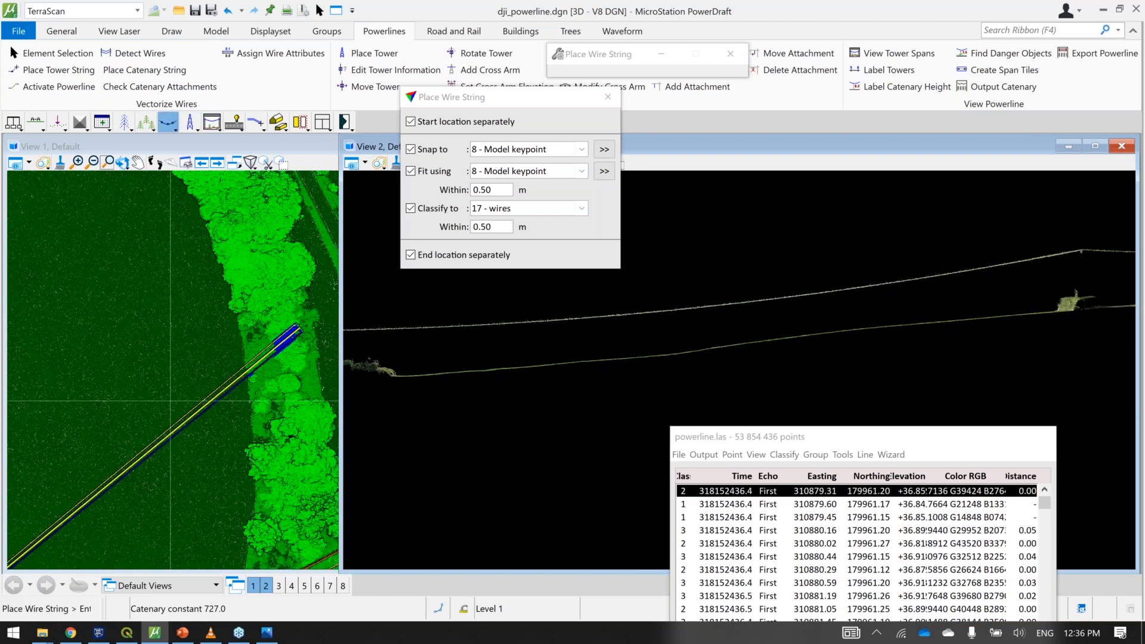
scroll(169, 431, up, 3)
scroll(169, 430, up, 2)
middle_drag(179, 437, 116, 352)
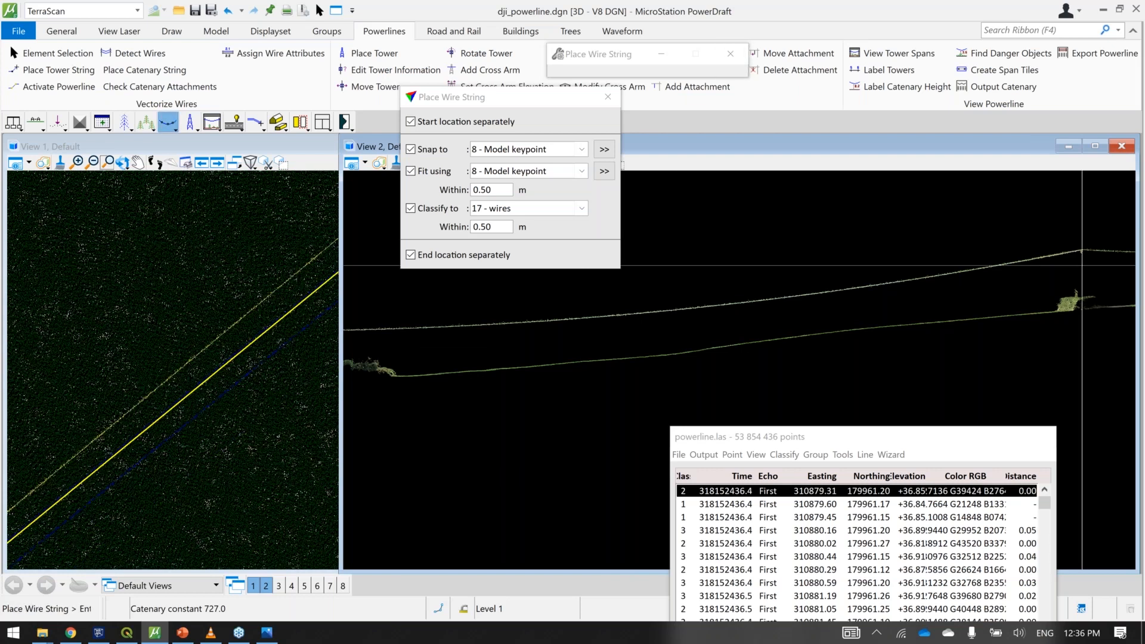
Step: Display only the wires class in View 1, with a point weight of 4
click(755, 455)
click(784, 601)
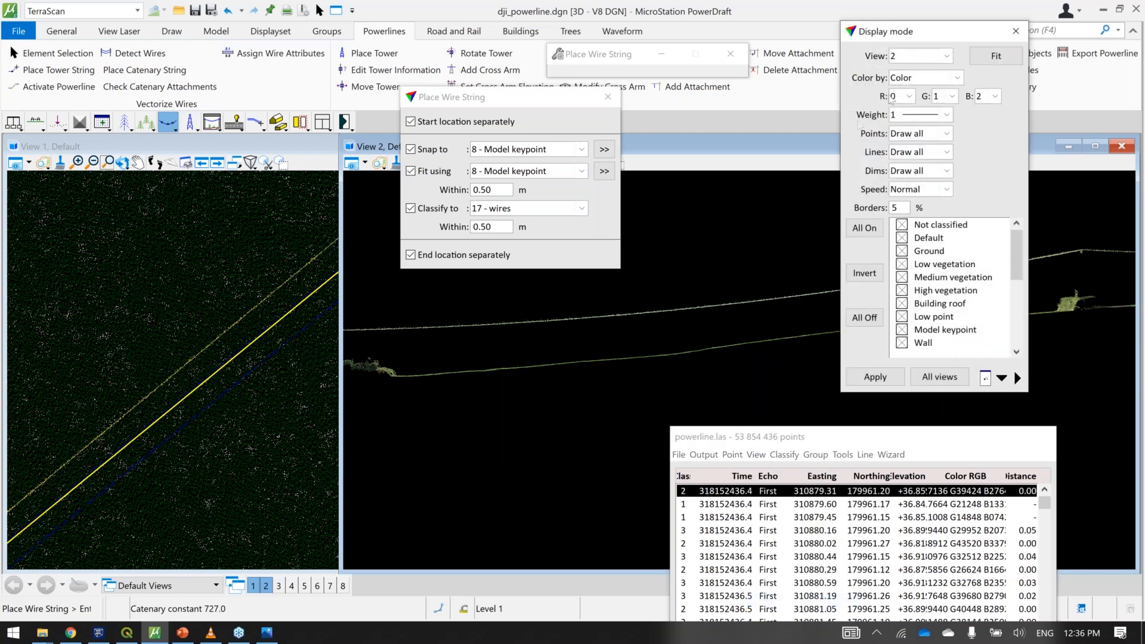
click(907, 55)
click(912, 66)
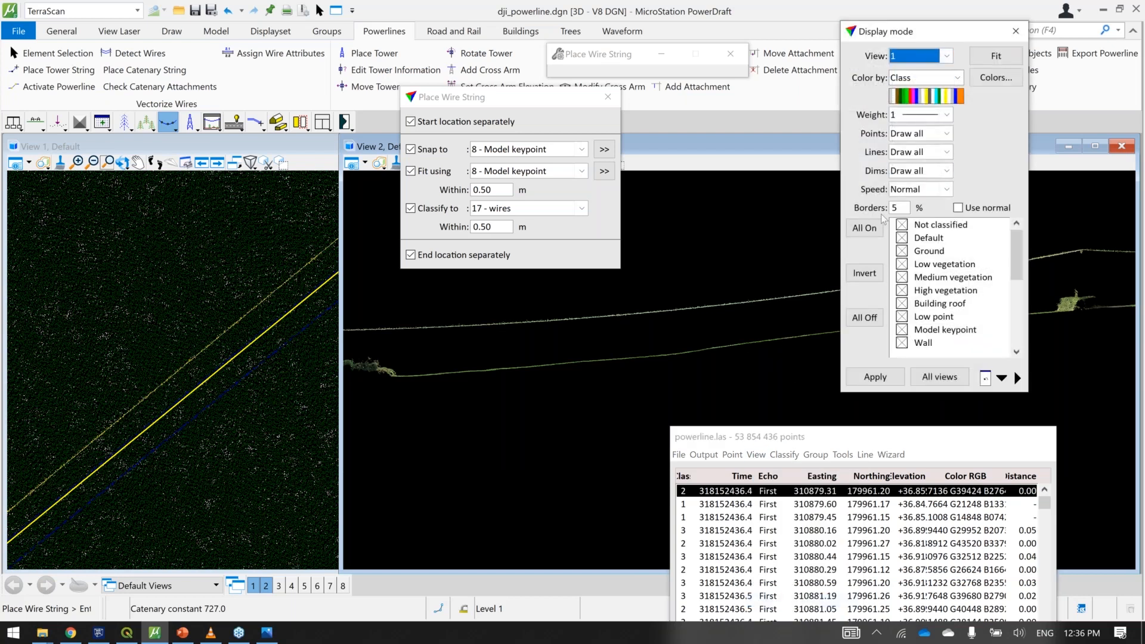
click(873, 319)
scroll(924, 322, down, 3)
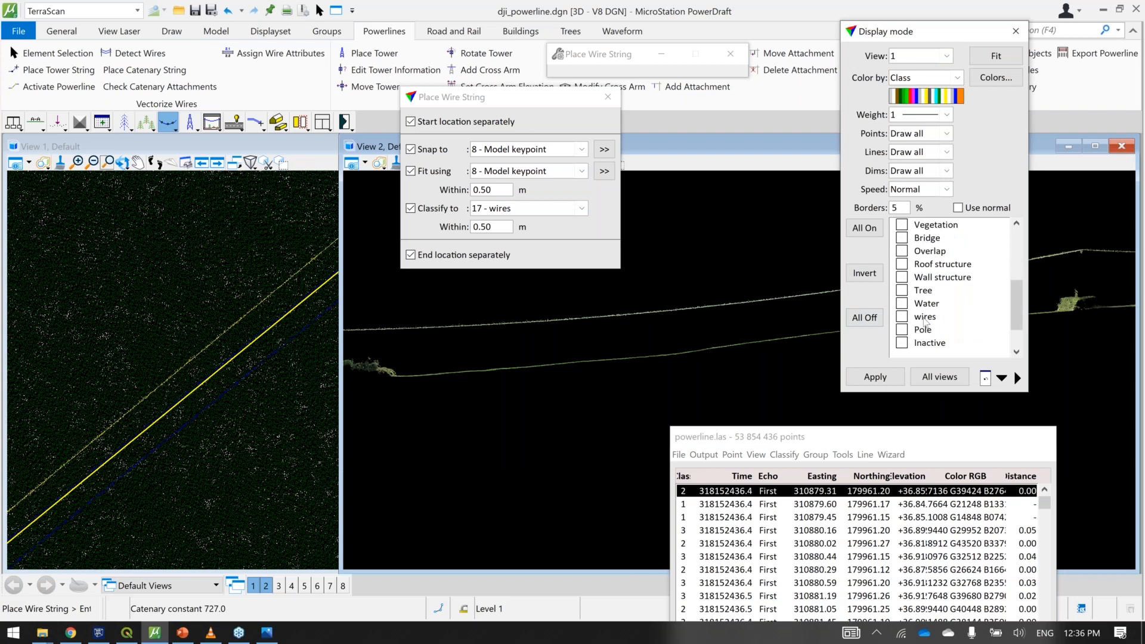
click(924, 319)
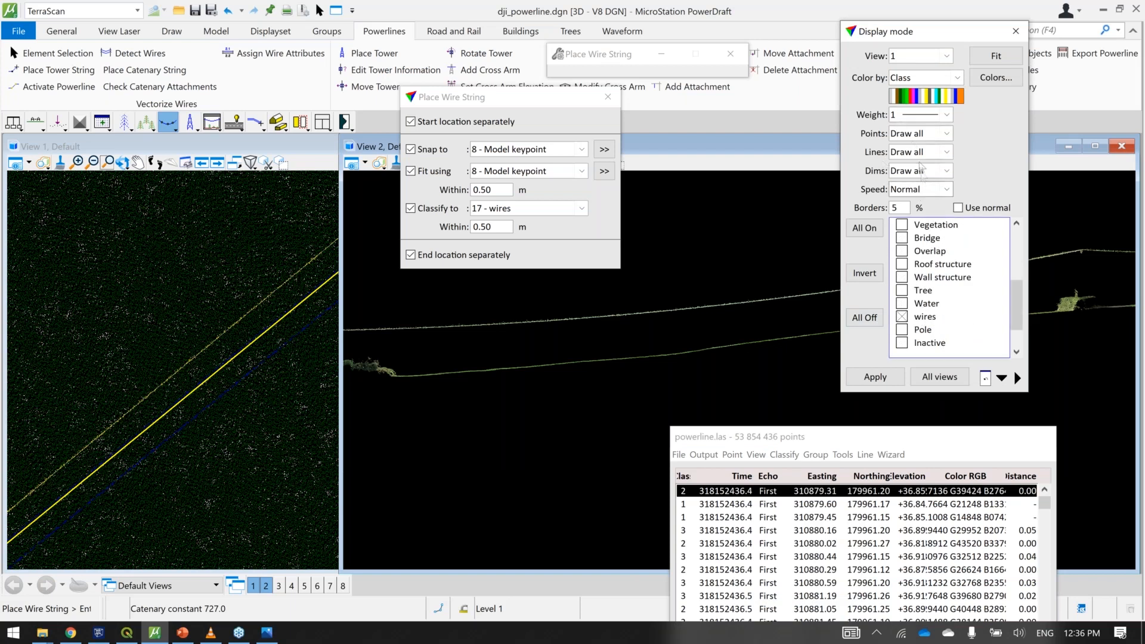
click(920, 115)
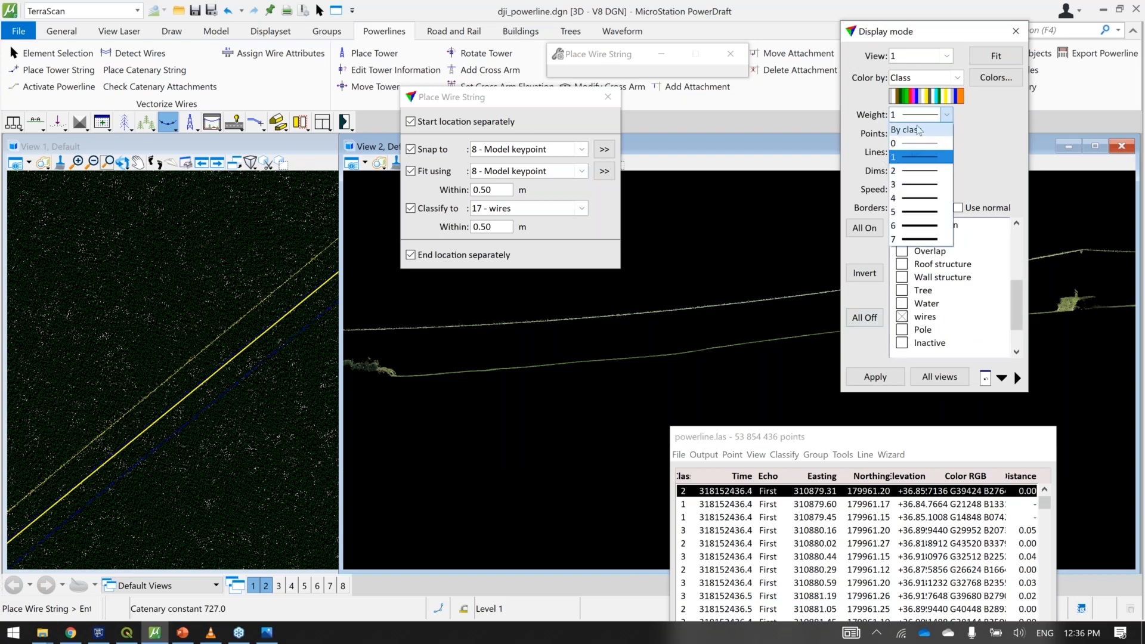
click(912, 198)
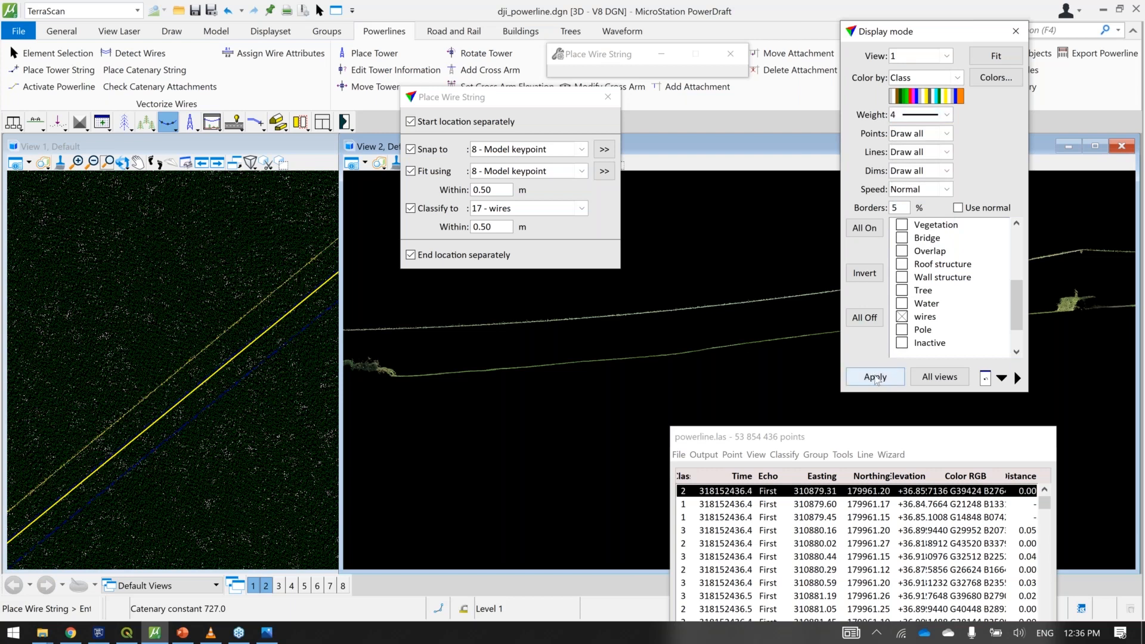
click(875, 377)
Step: Examine the classified wire points and placed wire lines up close in View 1 and along the section in View 2
scroll(243, 321, down, 4)
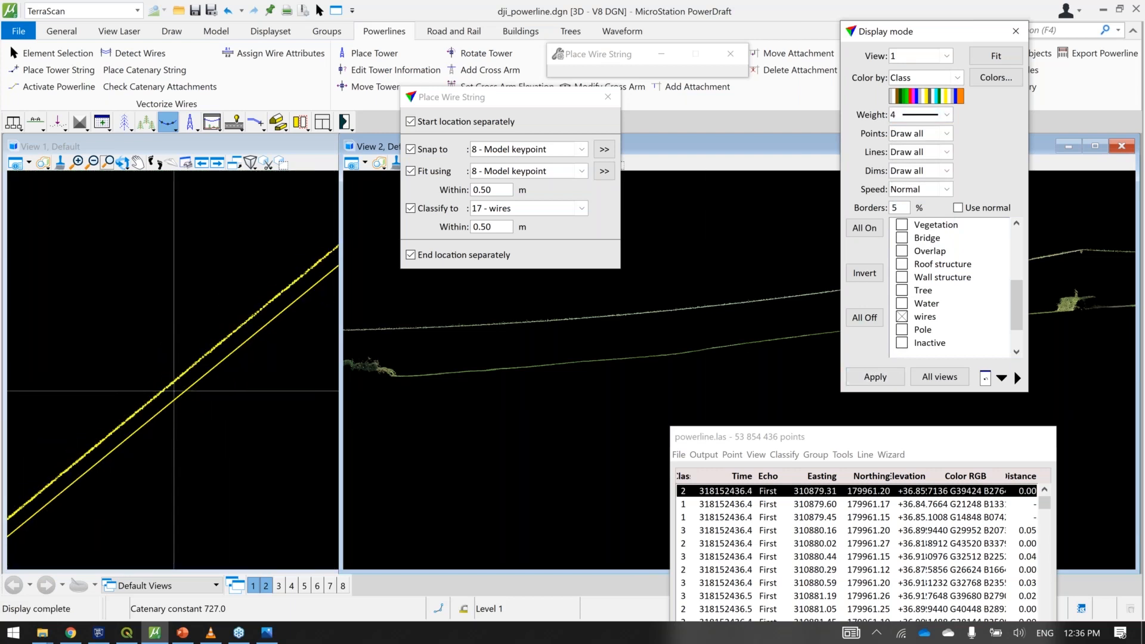
scroll(243, 321, up, 5)
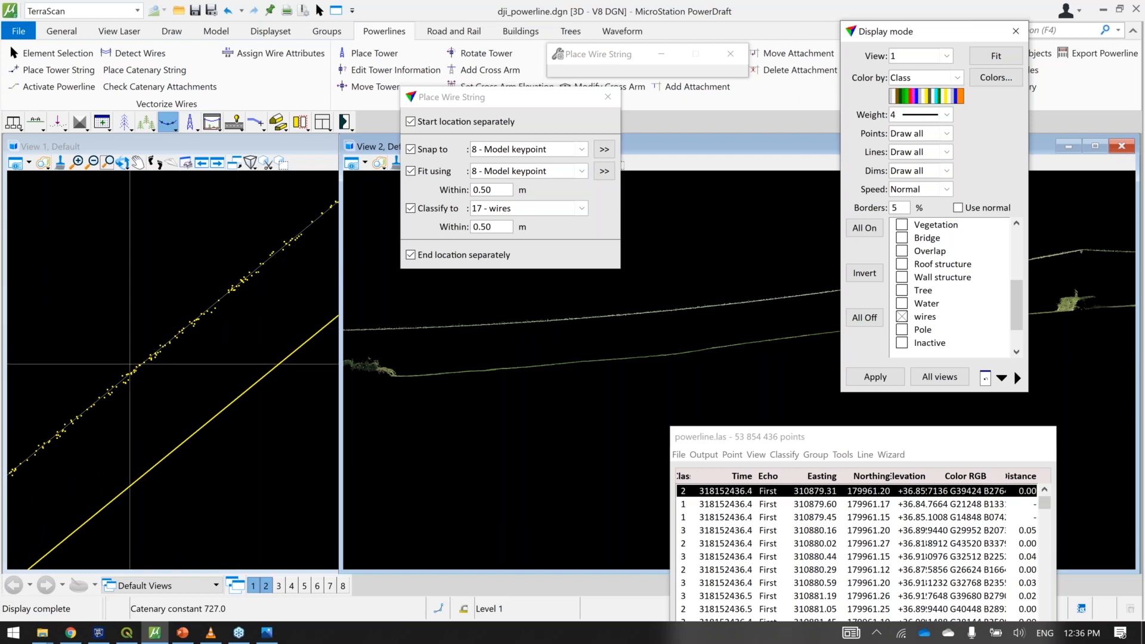
scroll(484, 330, up, 4)
scroll(484, 330, up, 1)
scroll(498, 301, down, 4)
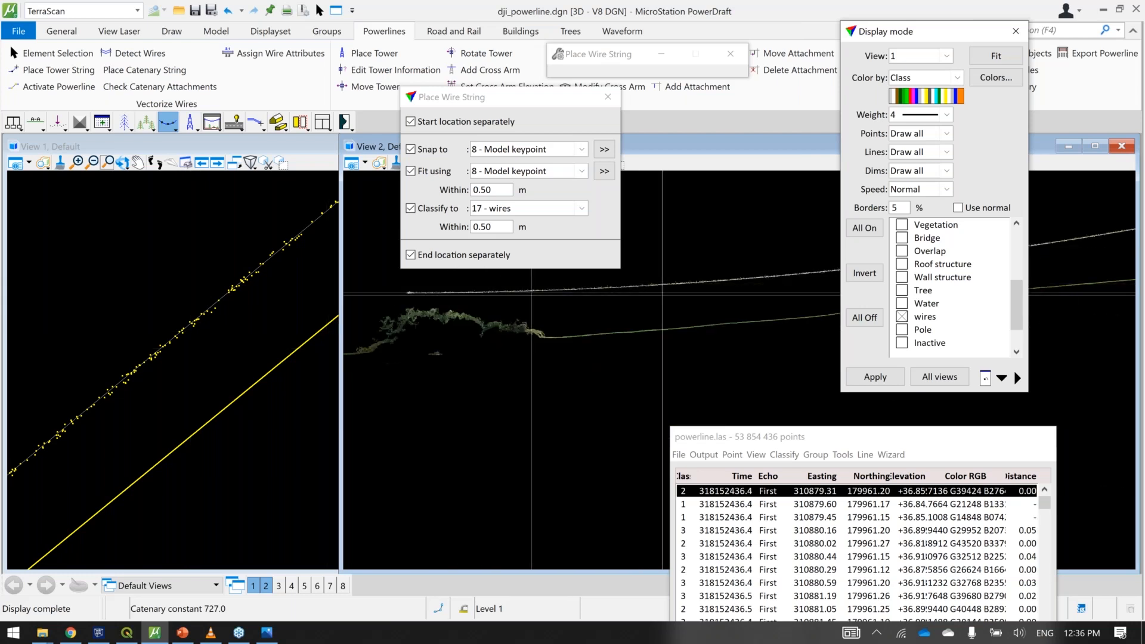
scroll(166, 345, down, 5)
middle_drag(166, 347, 237, 287)
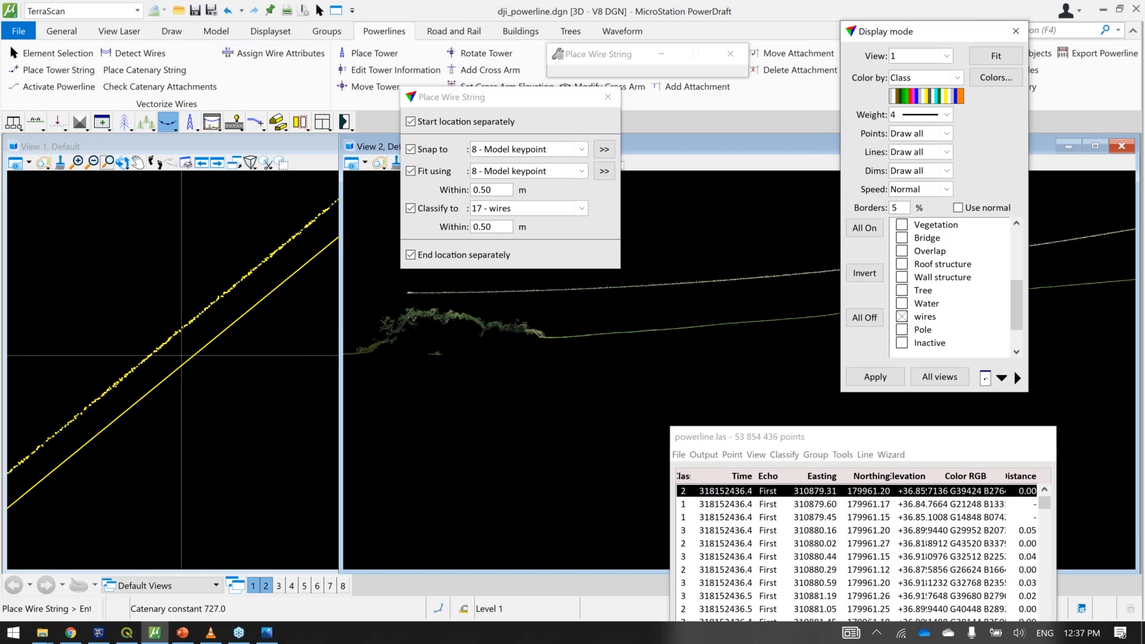
Step: Close the display and wire placement settings, and close the loaded powerline.las points without saving the modifications
click(1013, 31)
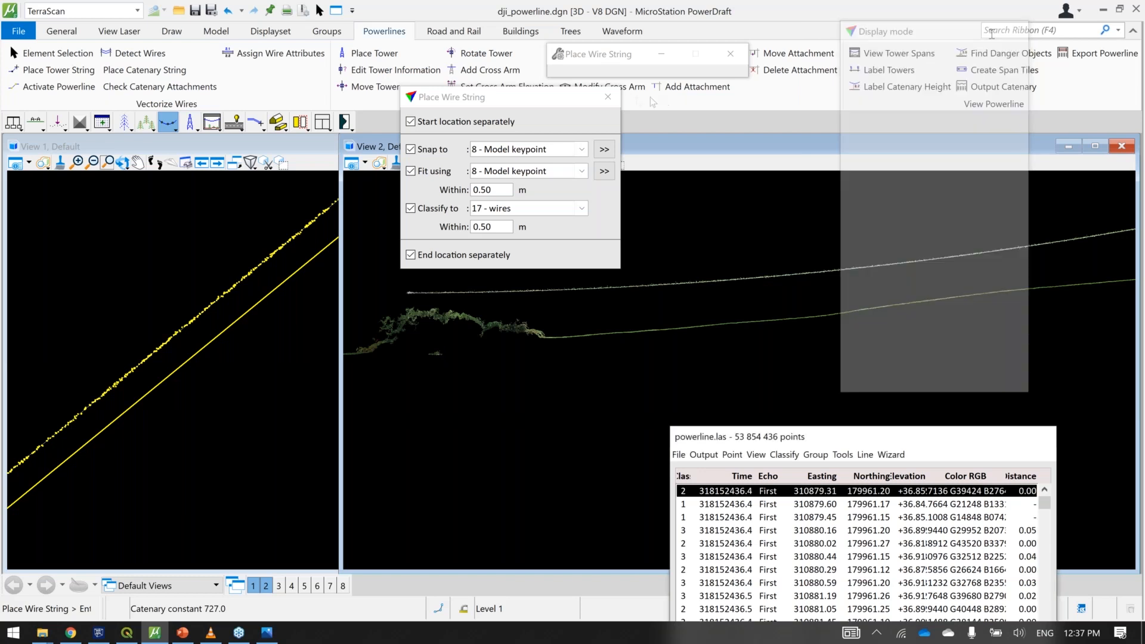
click(608, 96)
click(678, 454)
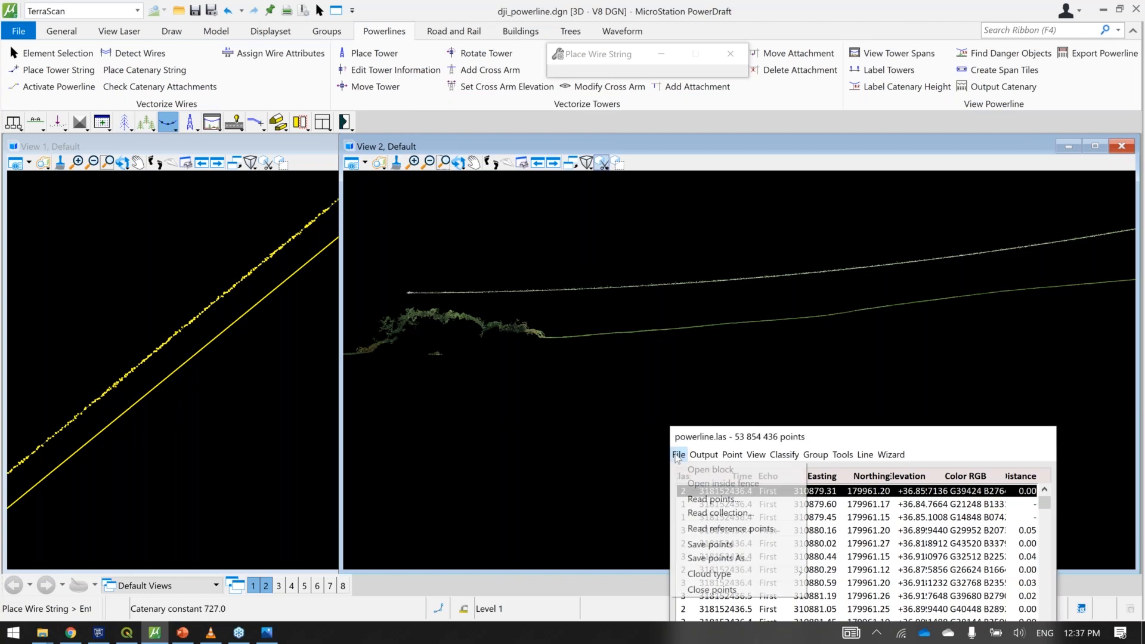
click(708, 589)
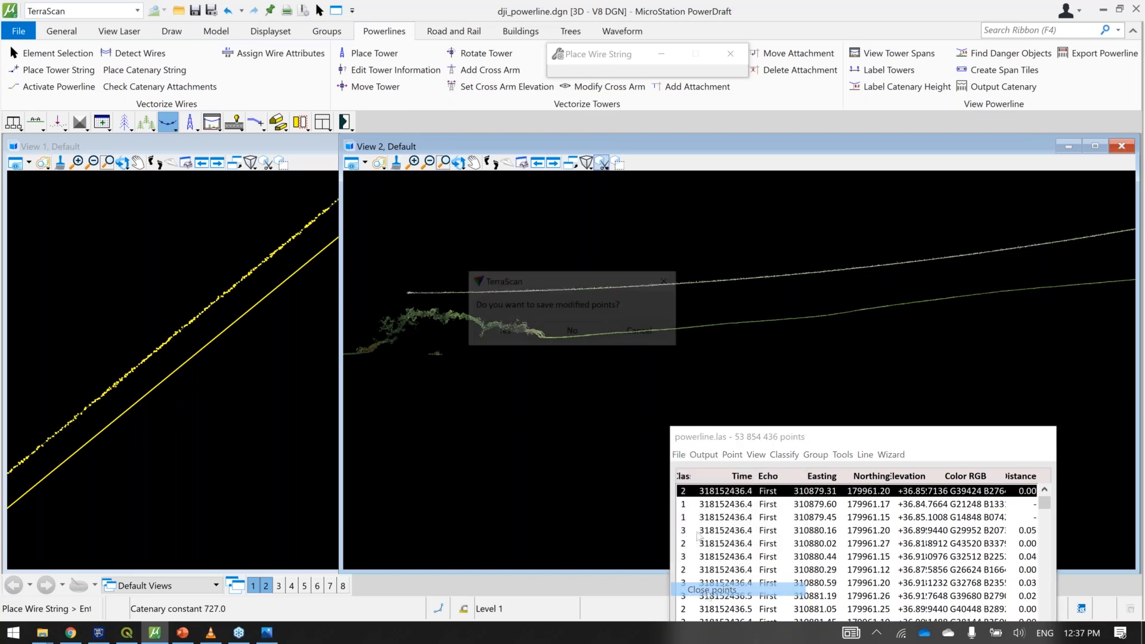
click(571, 331)
Step: Load the points from obj.las in the 2_training\Luosto\luosto_cabin\wizard_prj folder on the C: drive
click(678, 454)
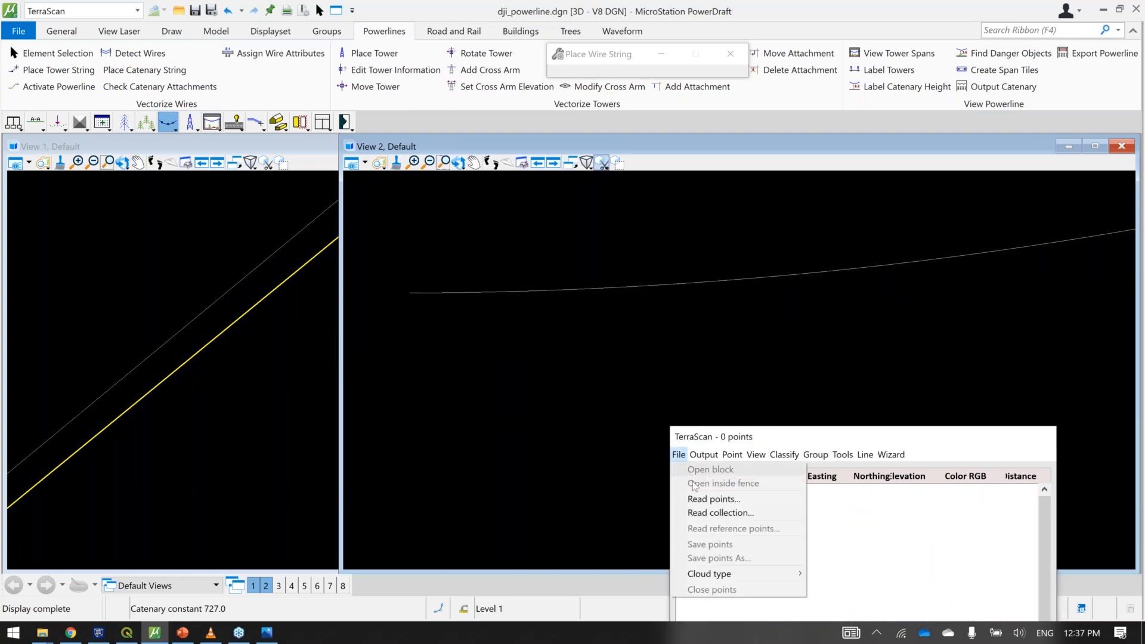
click(699, 499)
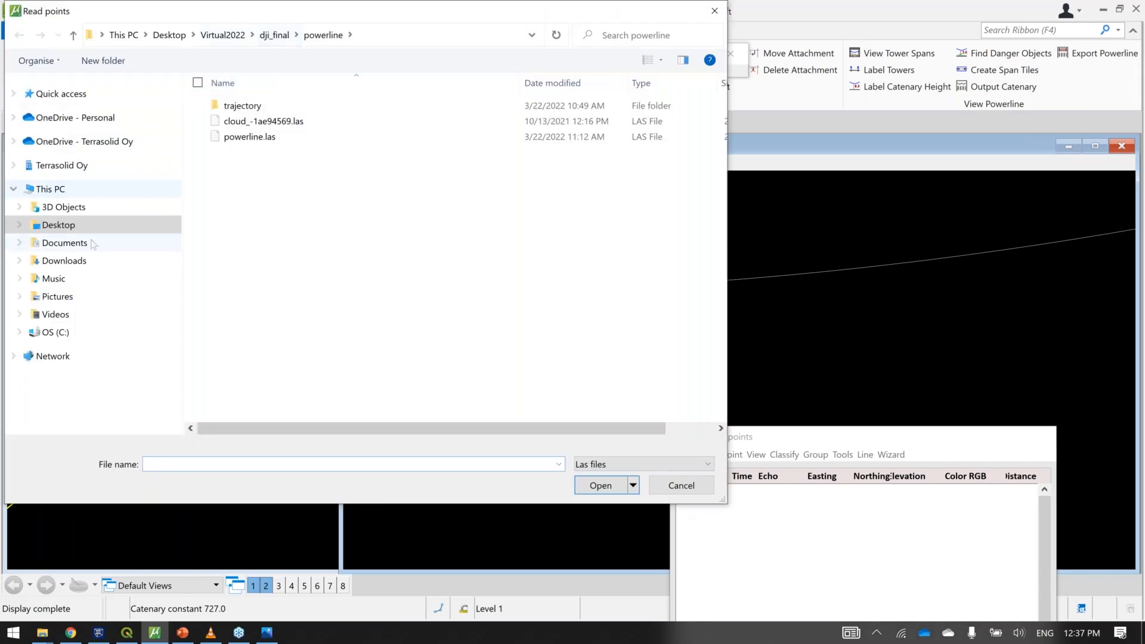
click(66, 332)
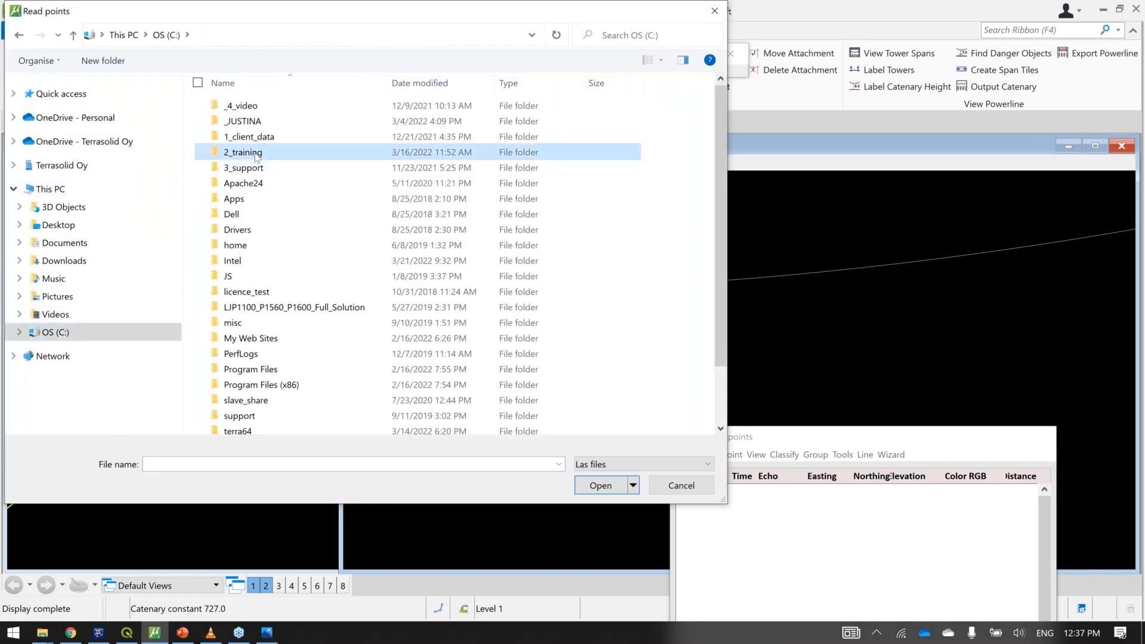
double_click(248, 152)
double_click(256, 230)
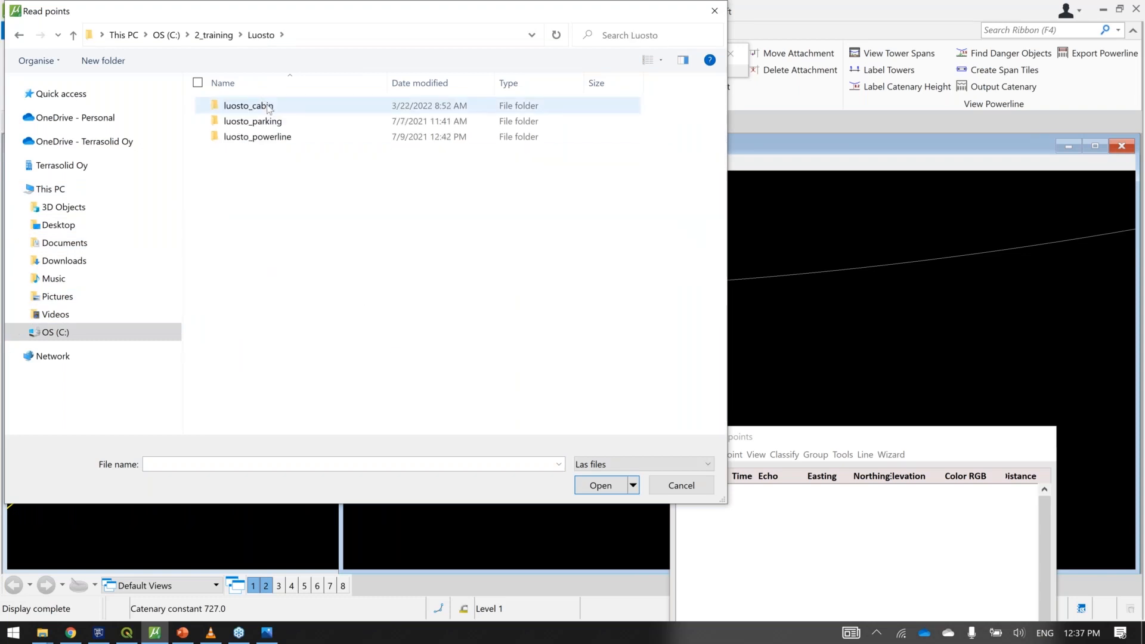
double_click(267, 108)
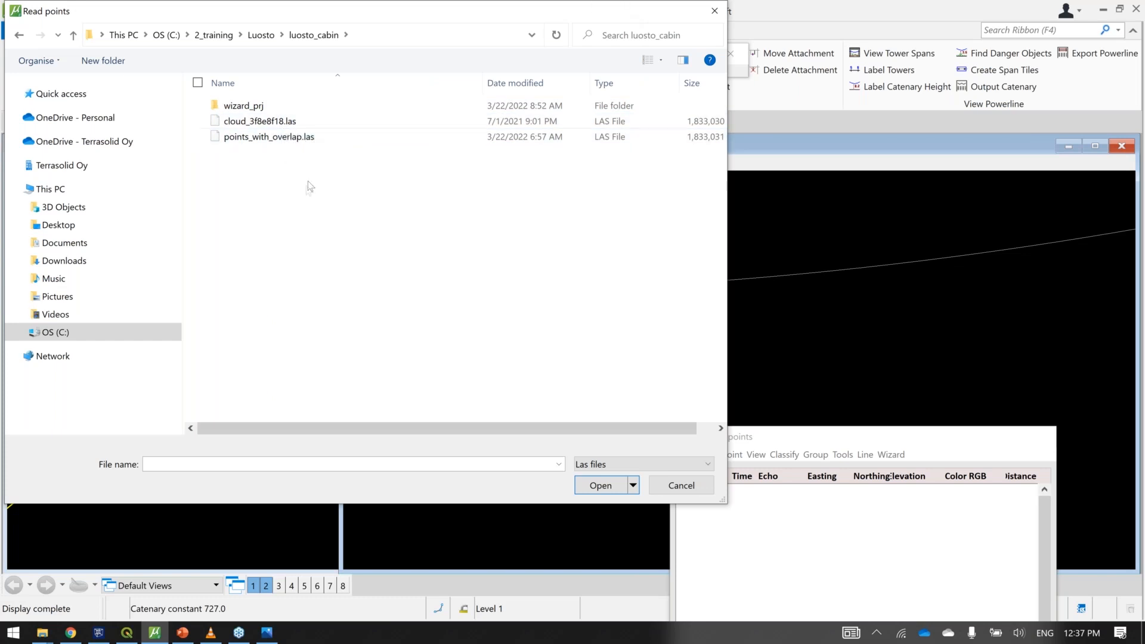
double_click(288, 106)
double_click(291, 137)
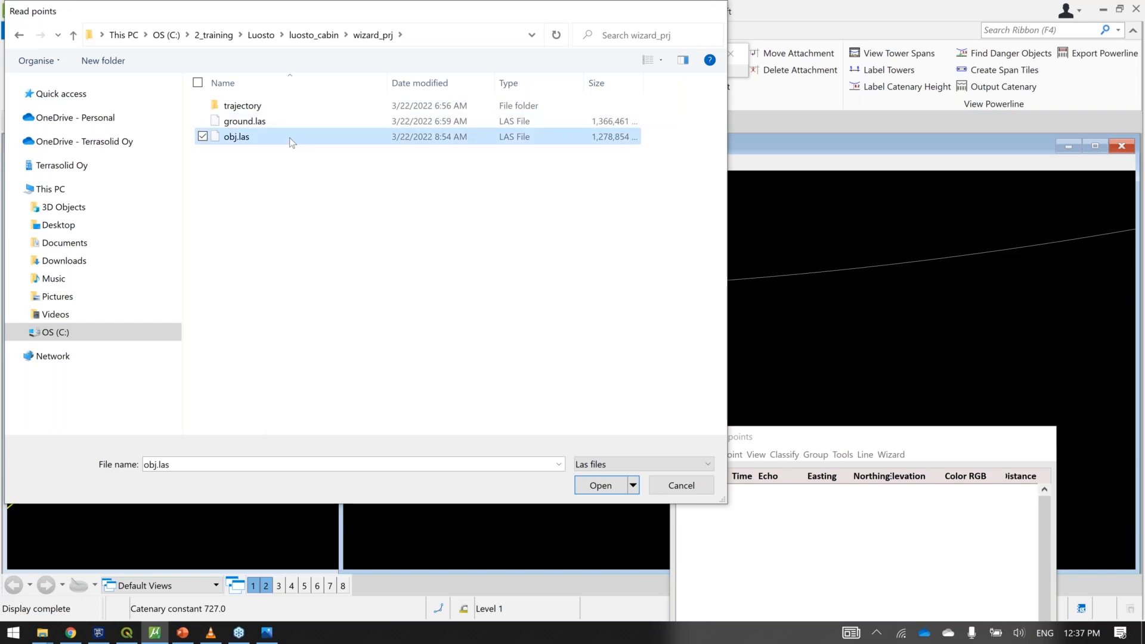
click(422, 509)
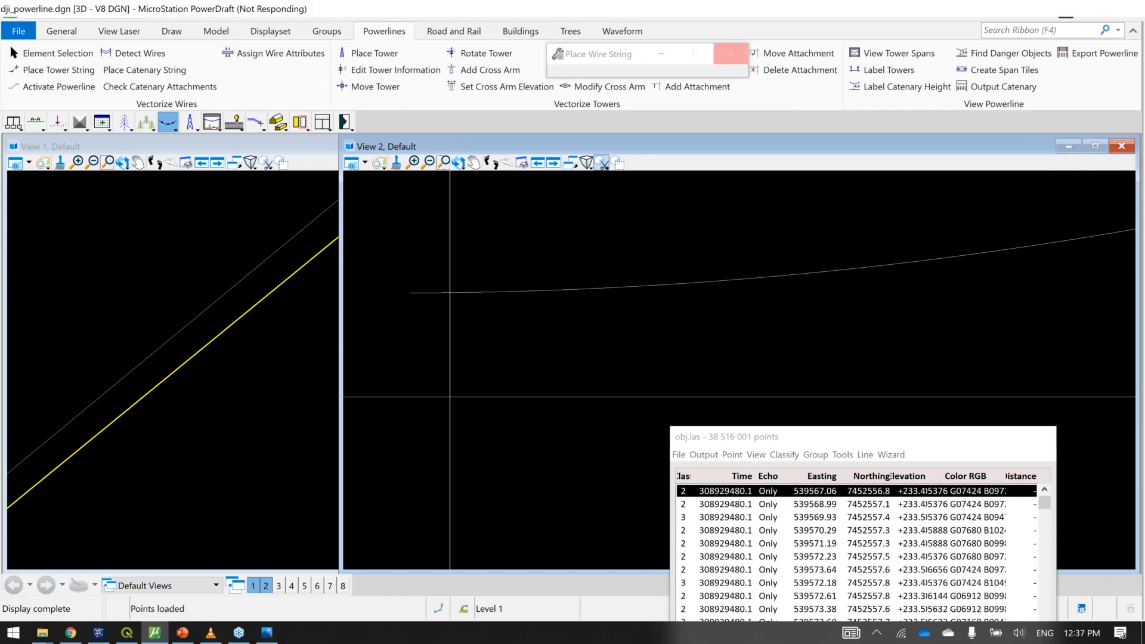
Step: Enlarge View 1 beside View 2, move the point list clear, and show the location of a listed obj.las point in View 1
drag(340, 366, 580, 366)
click(769, 530)
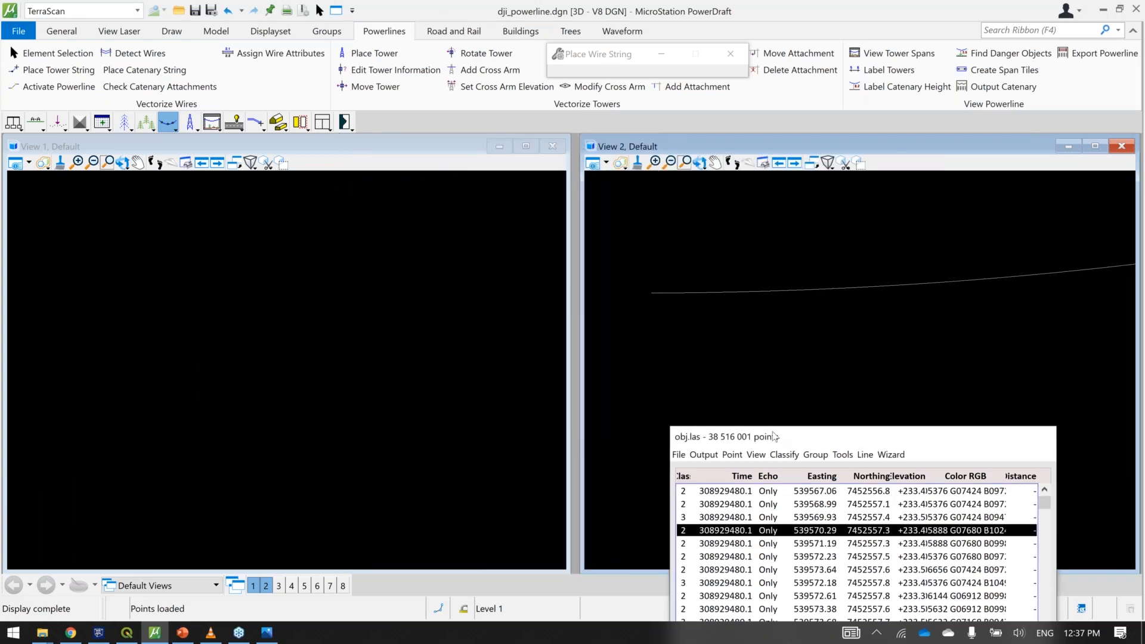
drag(775, 436, 759, 320)
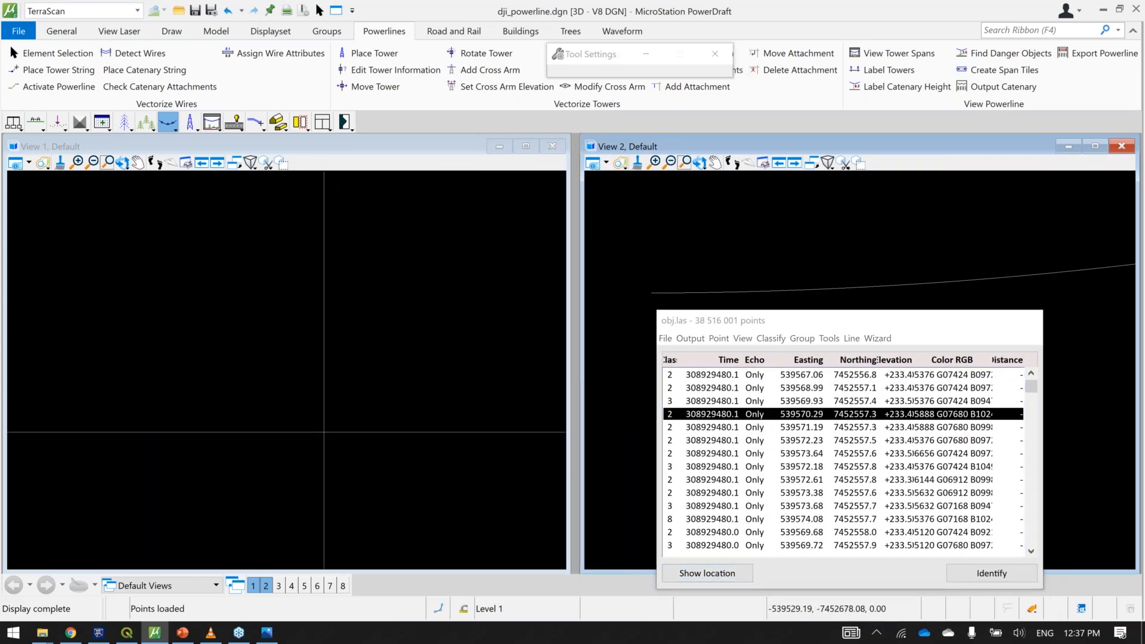
click(330, 429)
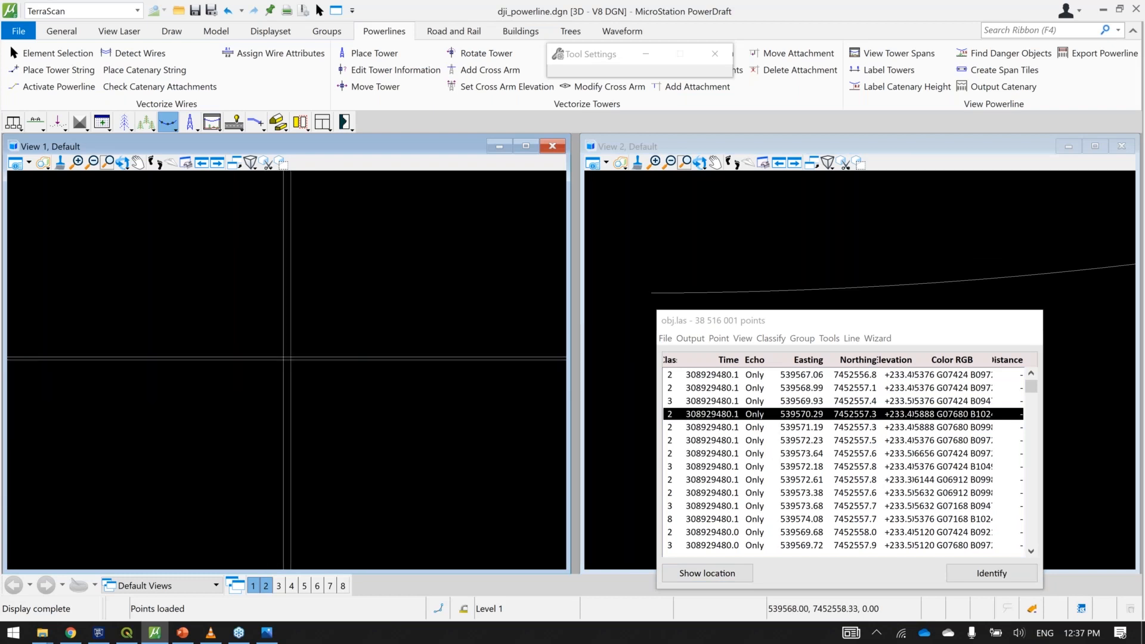
middle_drag(269, 256, 331, 337)
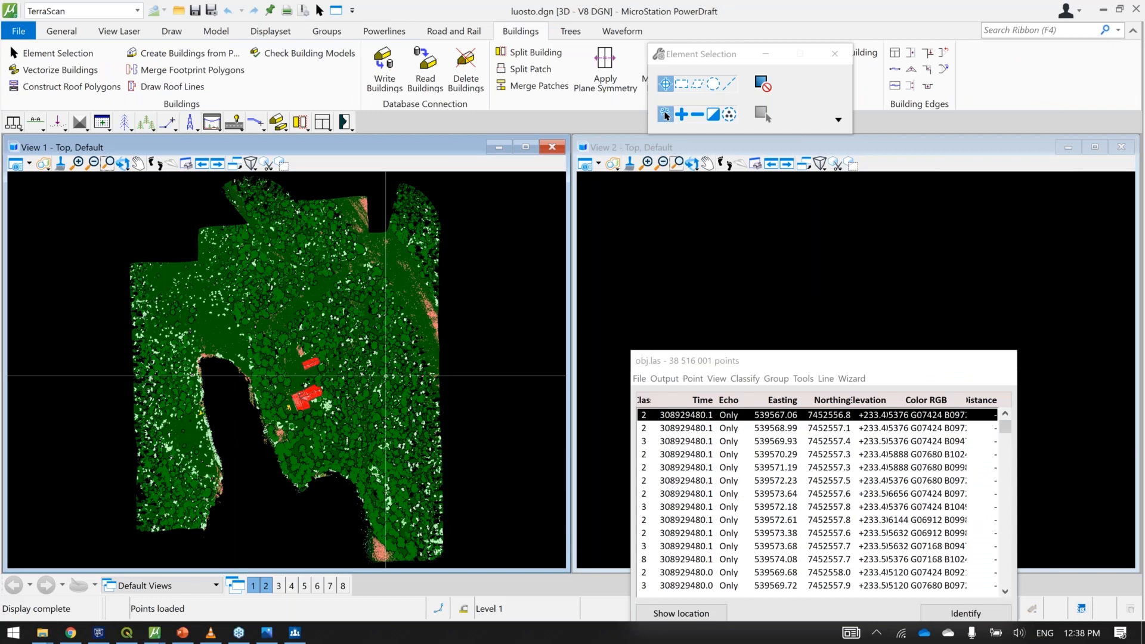
Step: Review the Process Drone Data options without running them, and identify a point on the larger building's roof in View 1
scroll(310, 402, up, 2)
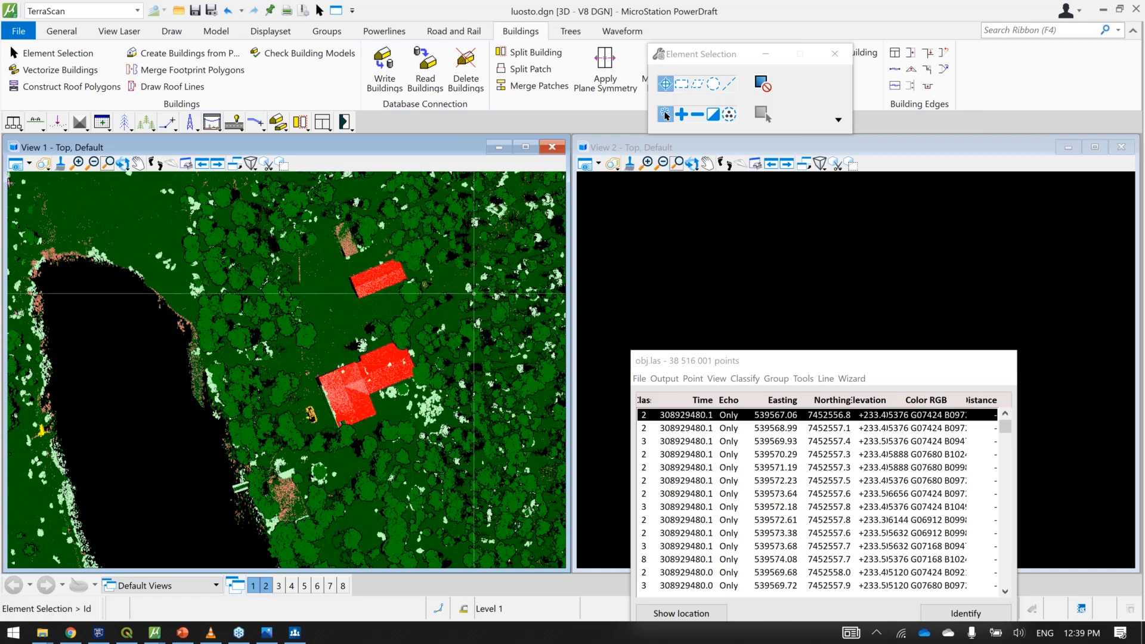
click(851, 379)
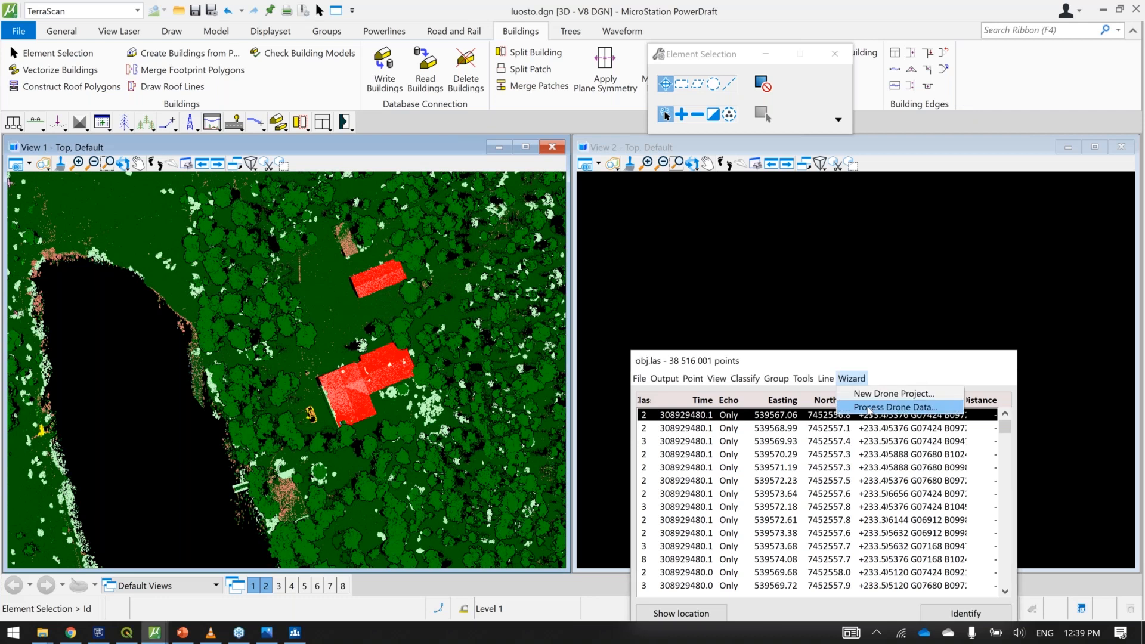
click(868, 408)
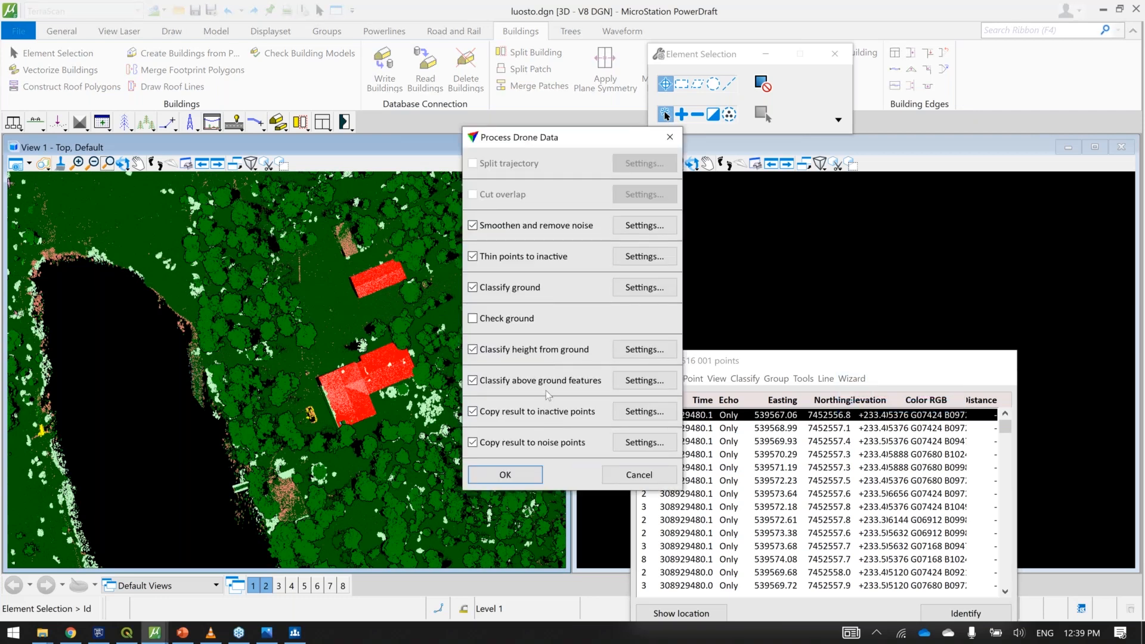
click(670, 142)
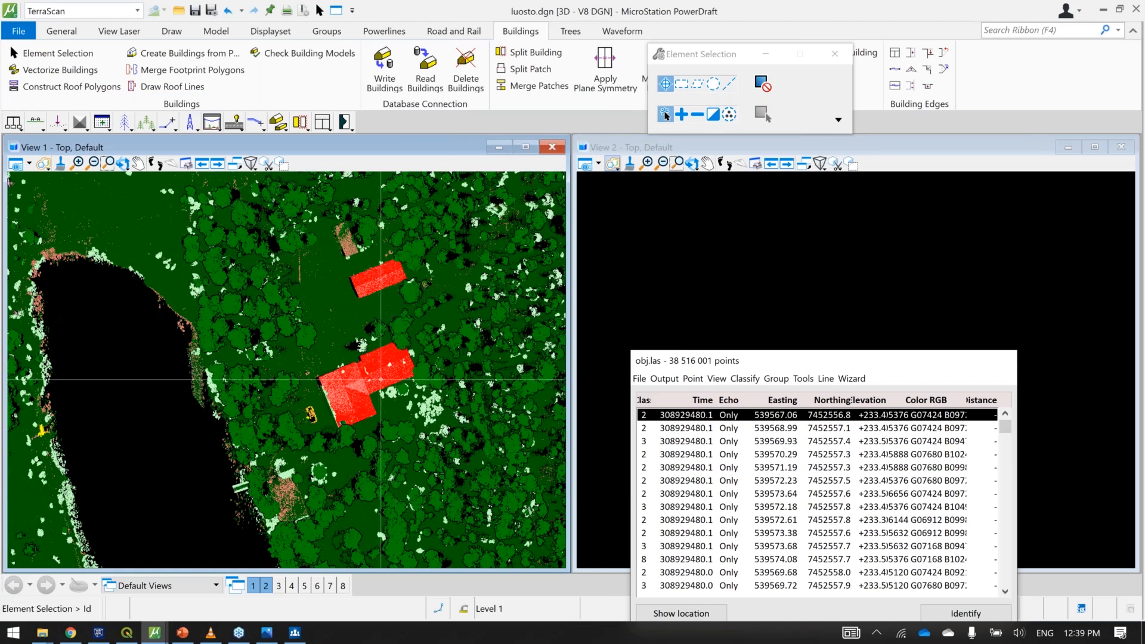
click(952, 614)
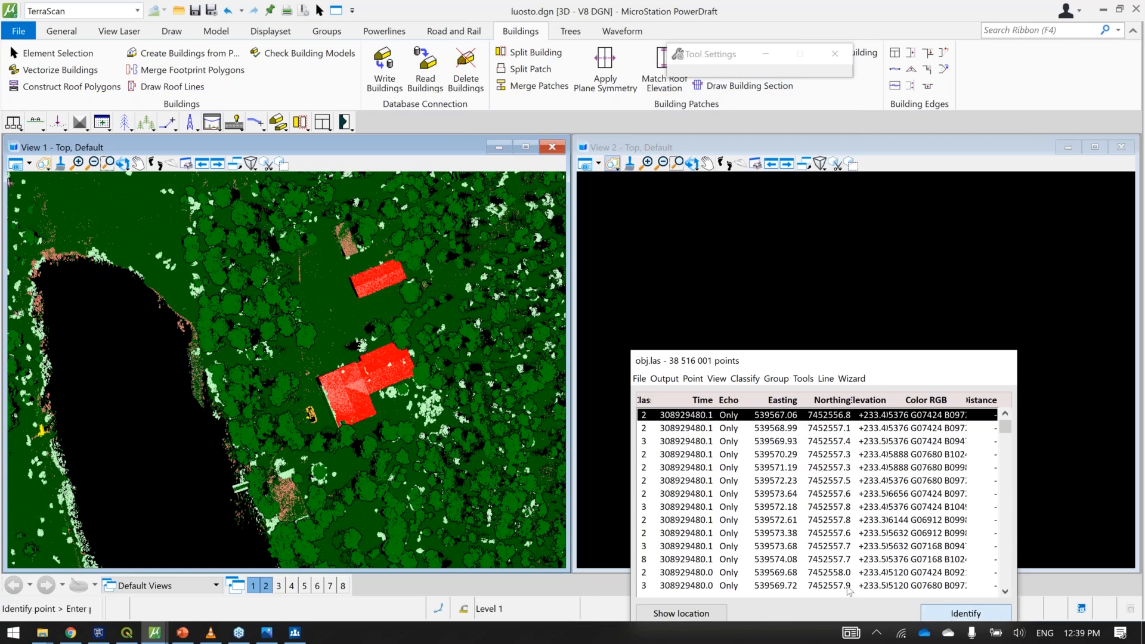
click(360, 385)
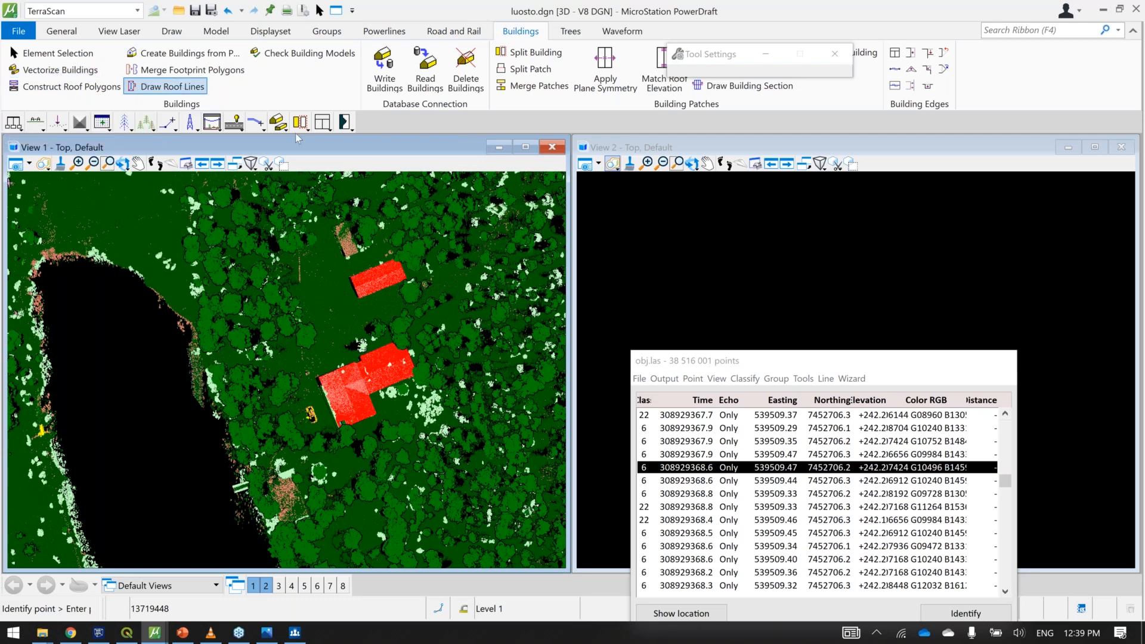
Step: Vectorize the buildings of the active block using roof class 6 - Building roof and lower classes 4-5
click(278, 123)
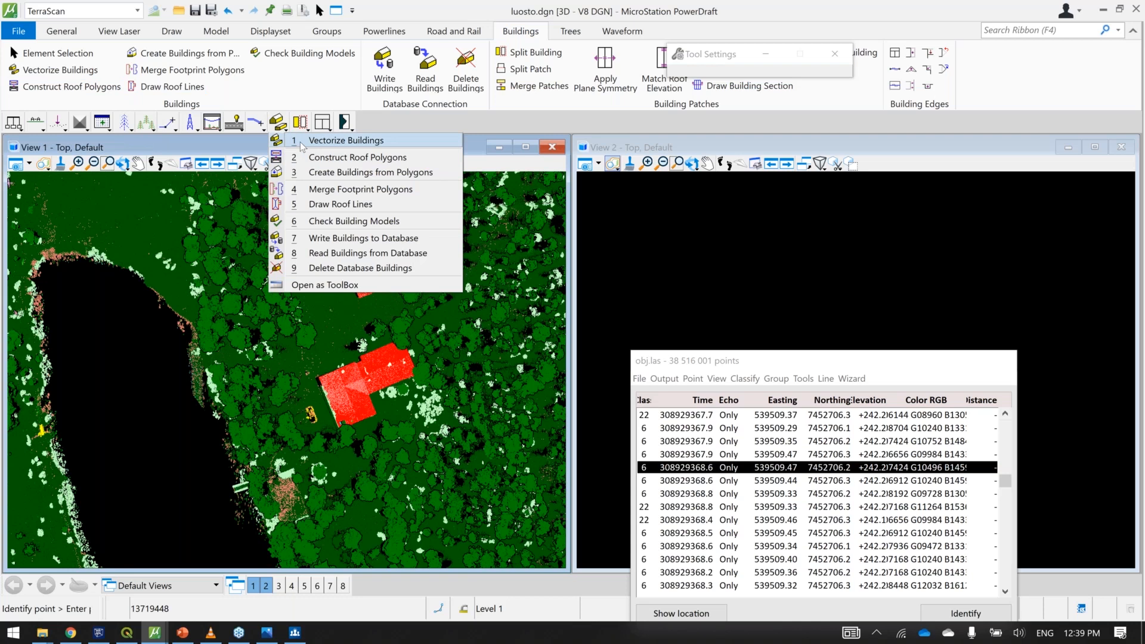
click(303, 142)
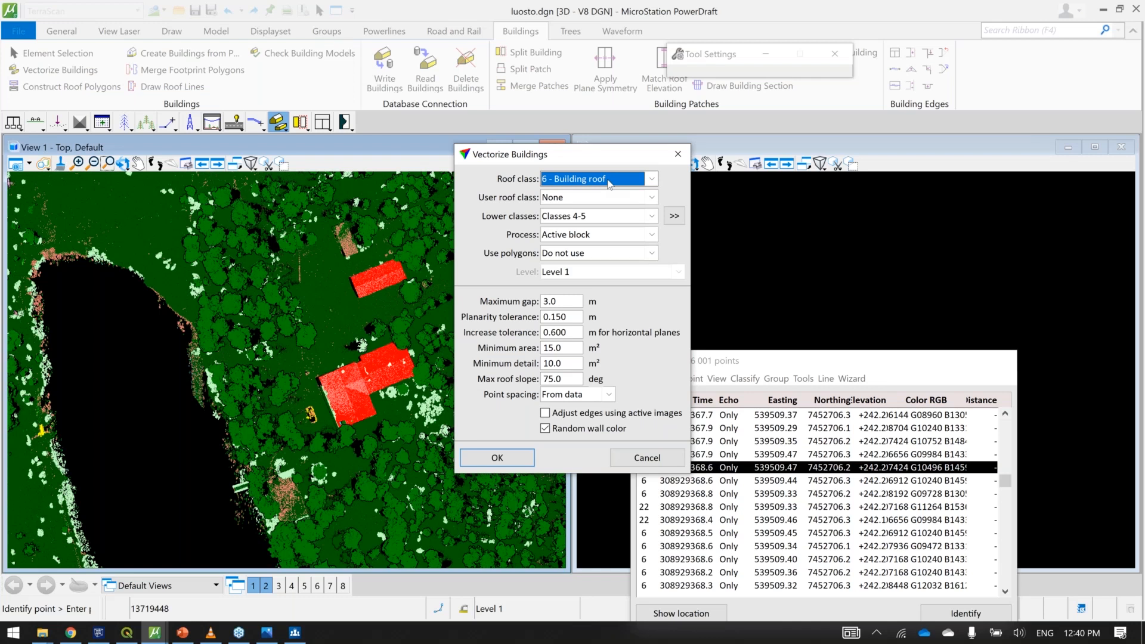
click(614, 222)
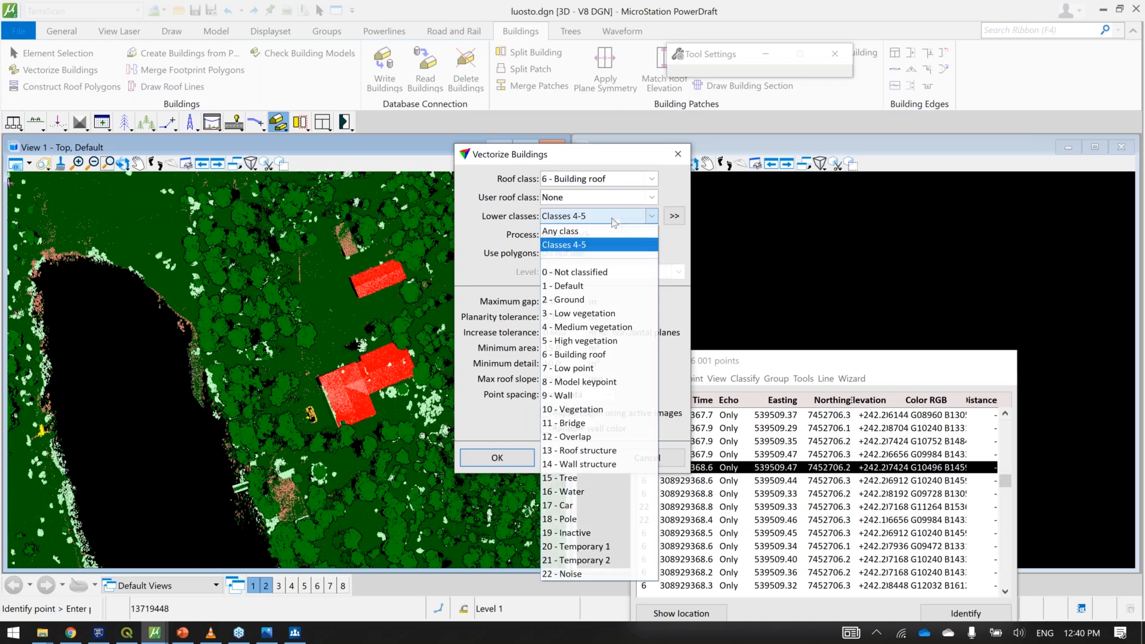
click(596, 224)
click(673, 217)
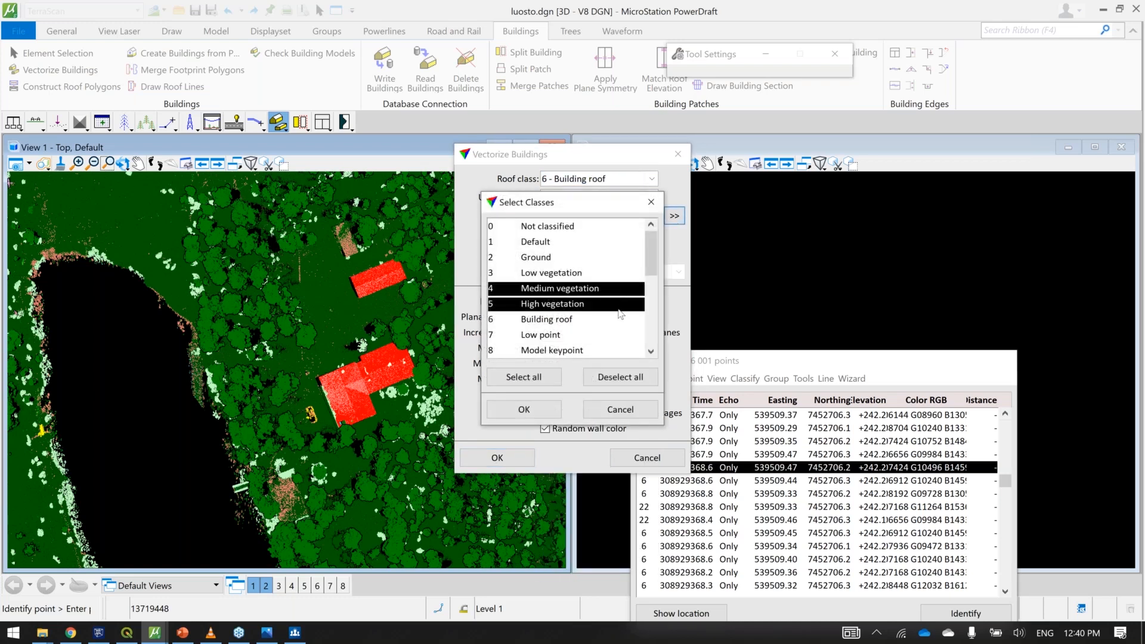
click(652, 203)
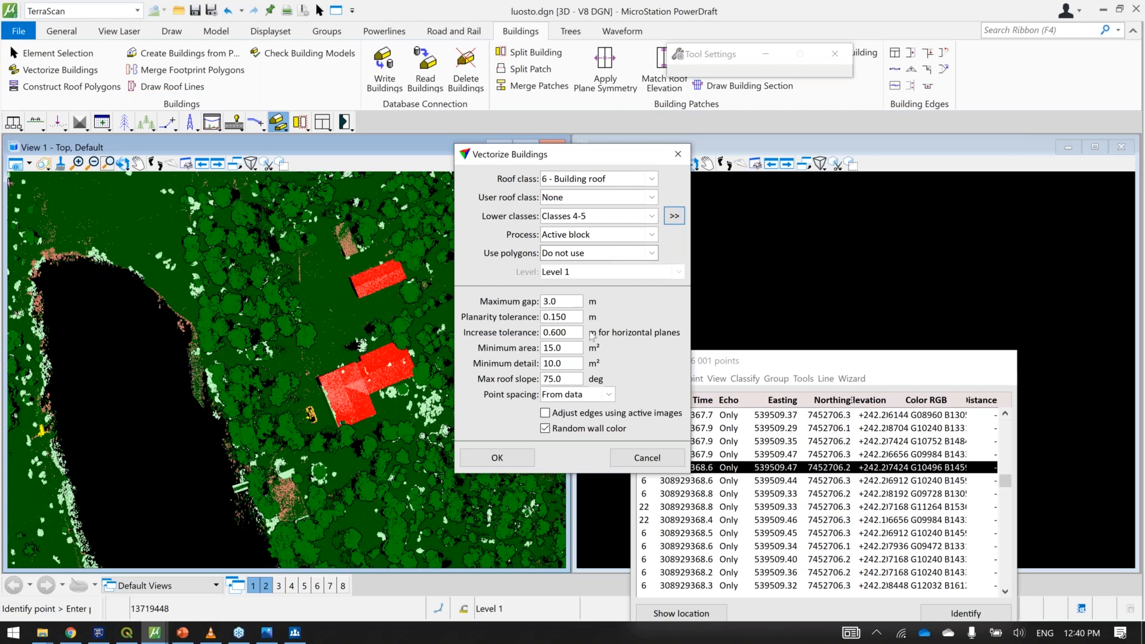
click(507, 458)
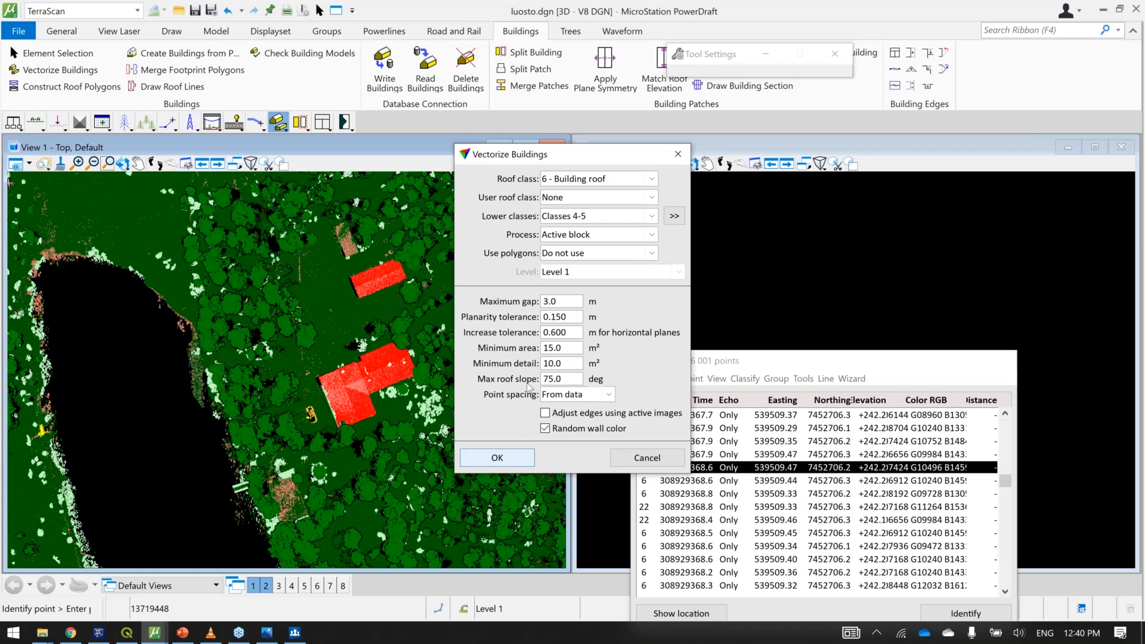
click(523, 463)
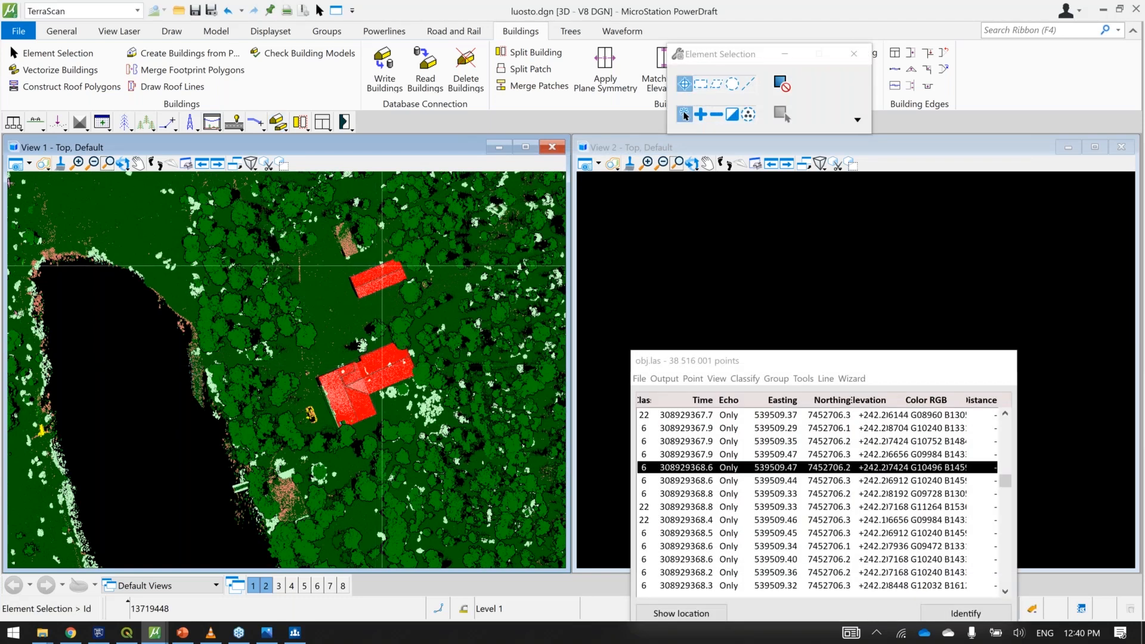
Step: Rotate View 1 dynamically into an oblique 3D view and examine the smaller building's vectorized model up close from different sides
middle_drag(363, 285, 368, 320)
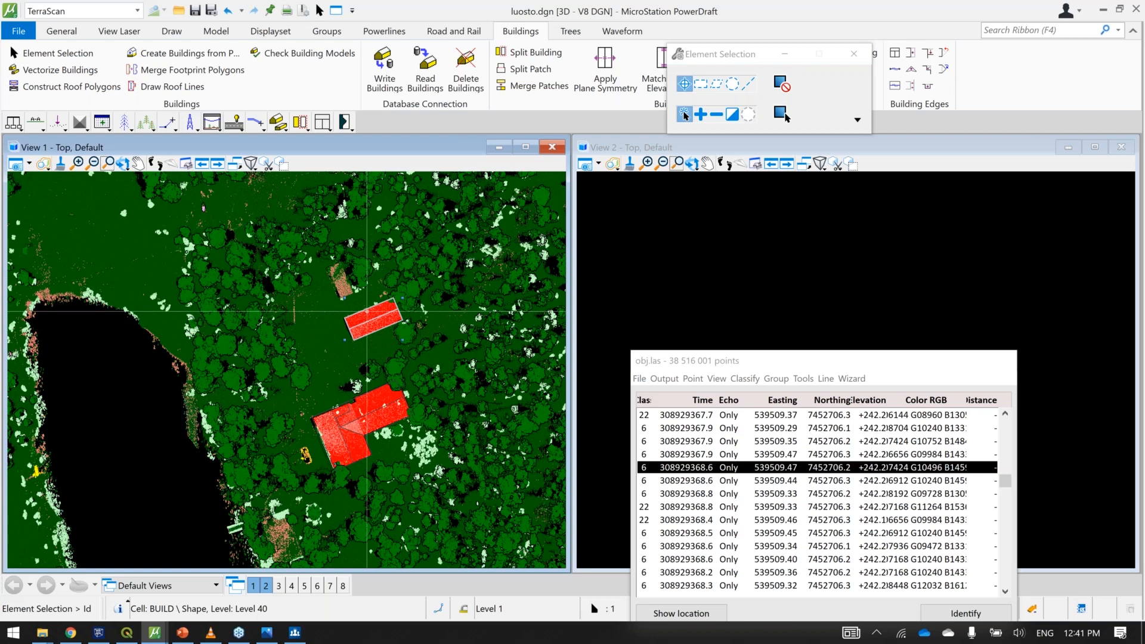
click(122, 163)
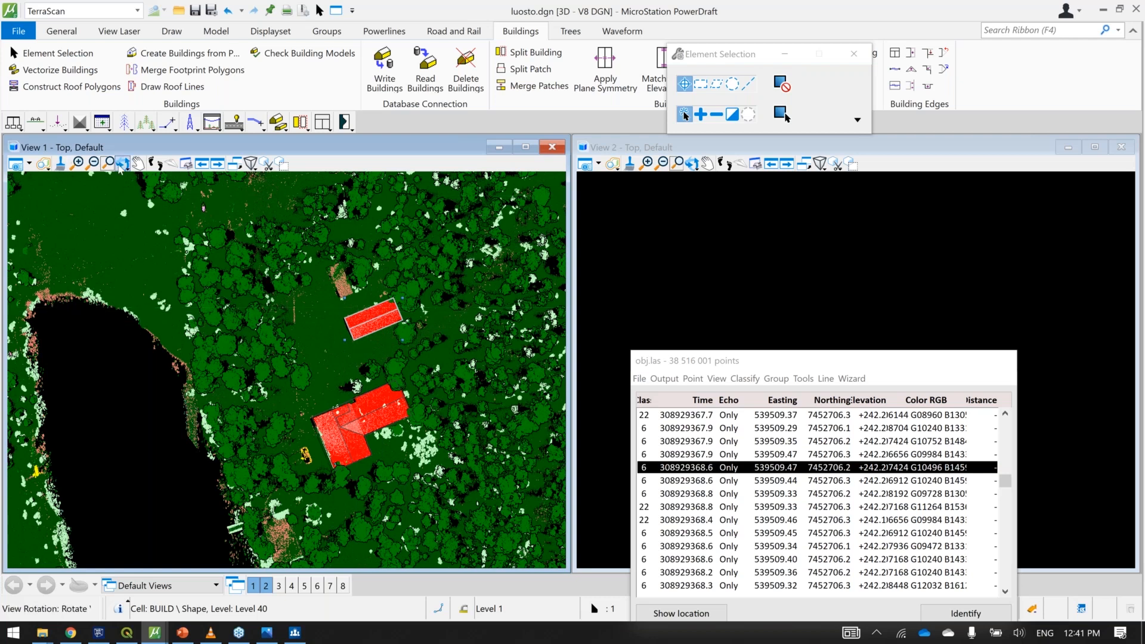
click(122, 165)
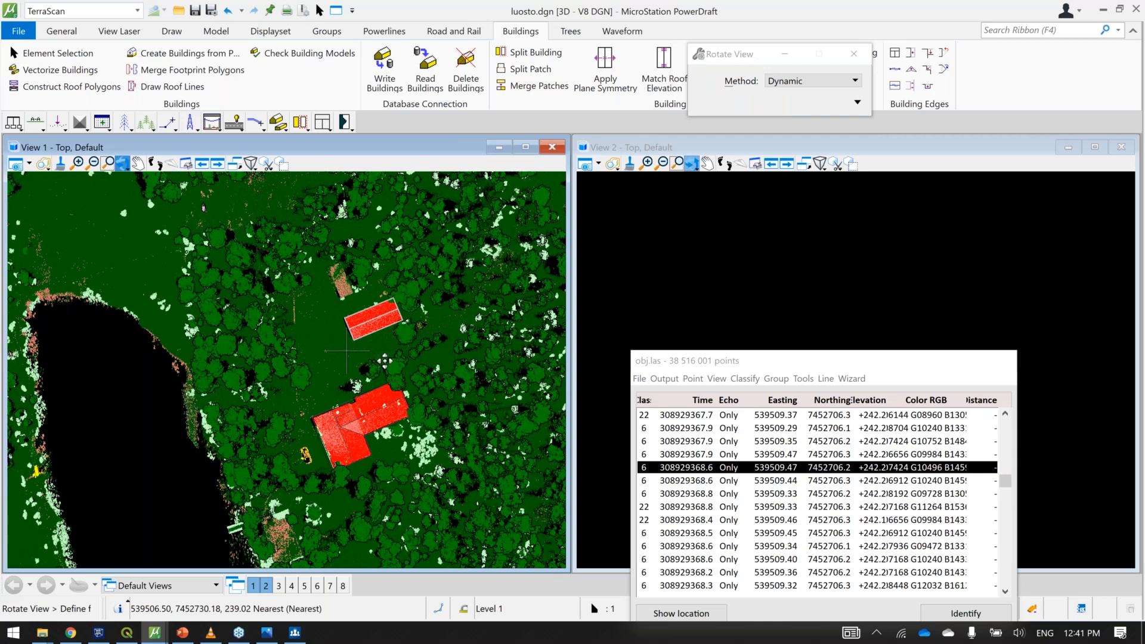
click(426, 350)
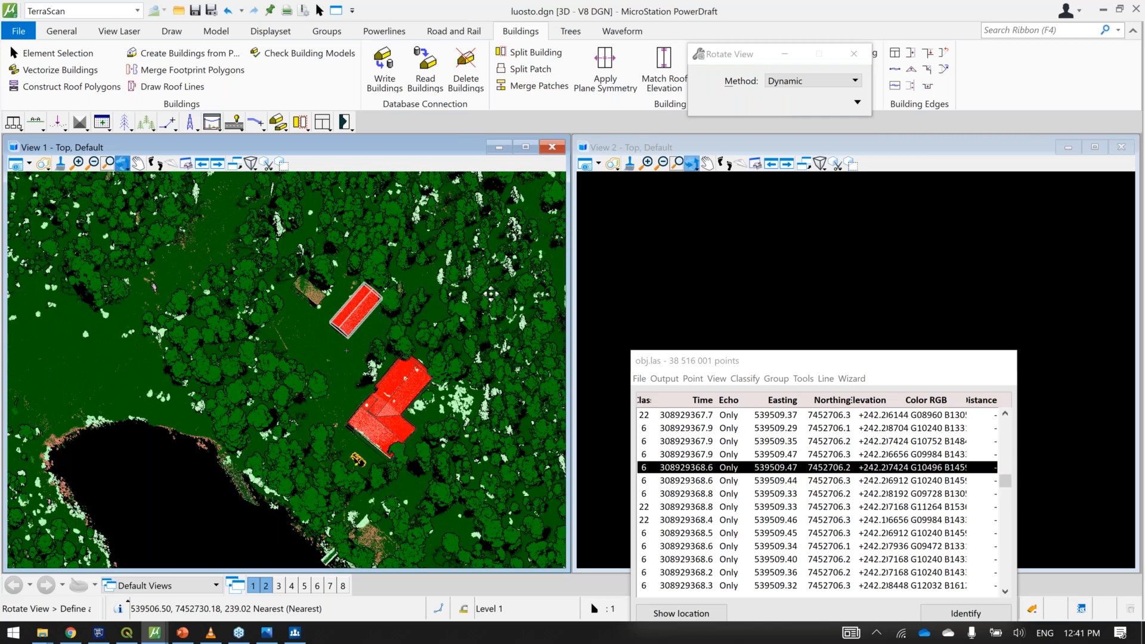
click(335, 332)
scroll(335, 332, up, 5)
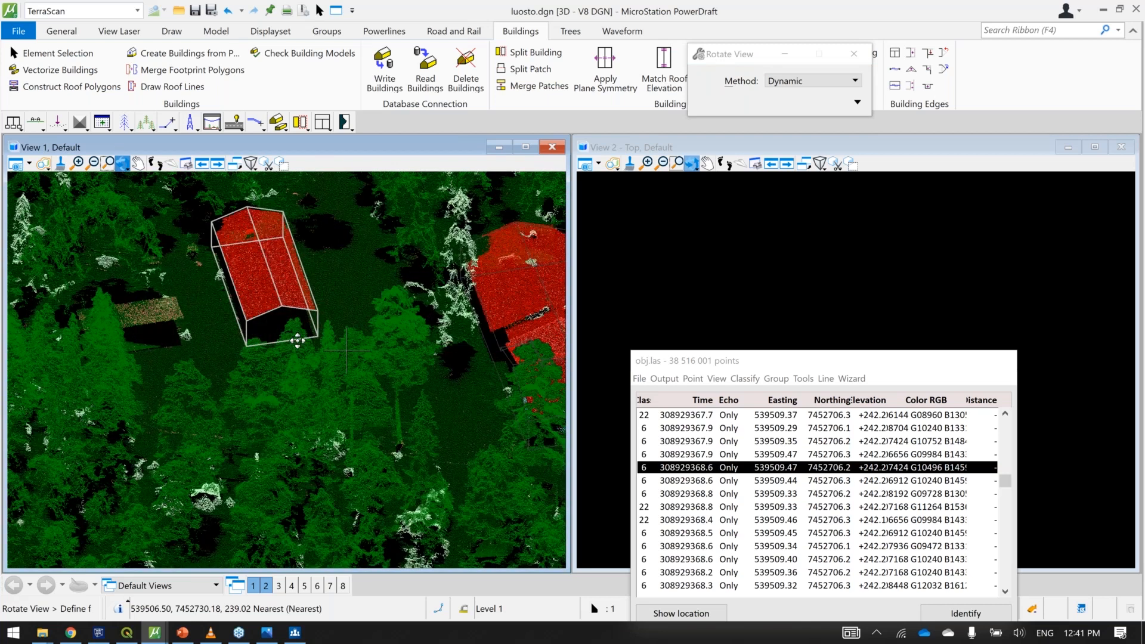
click(296, 341)
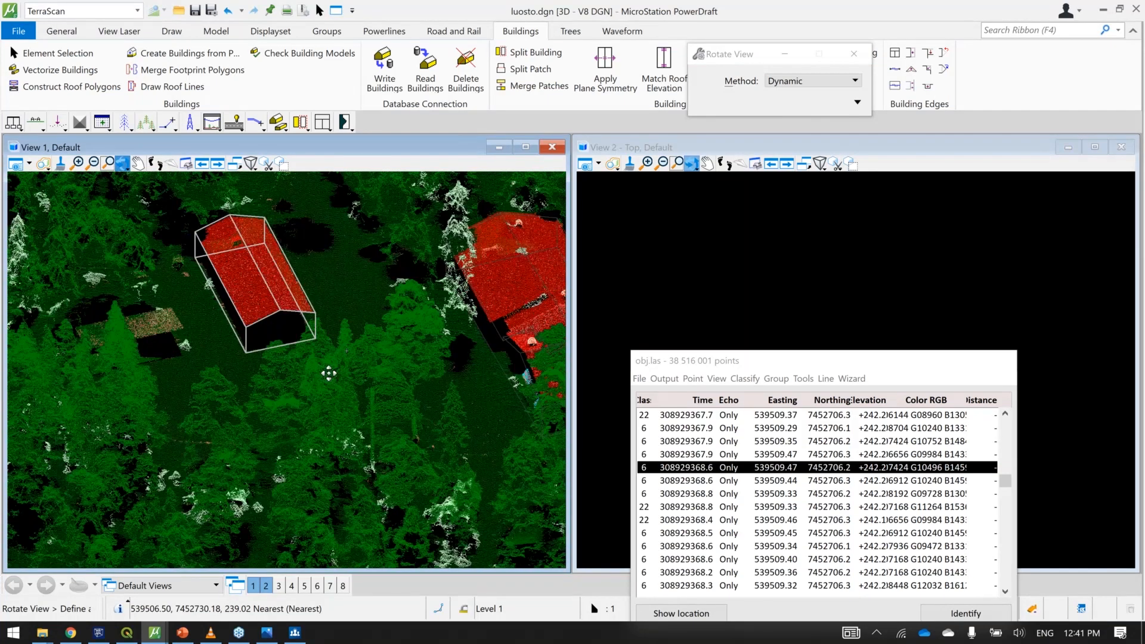
click(486, 347)
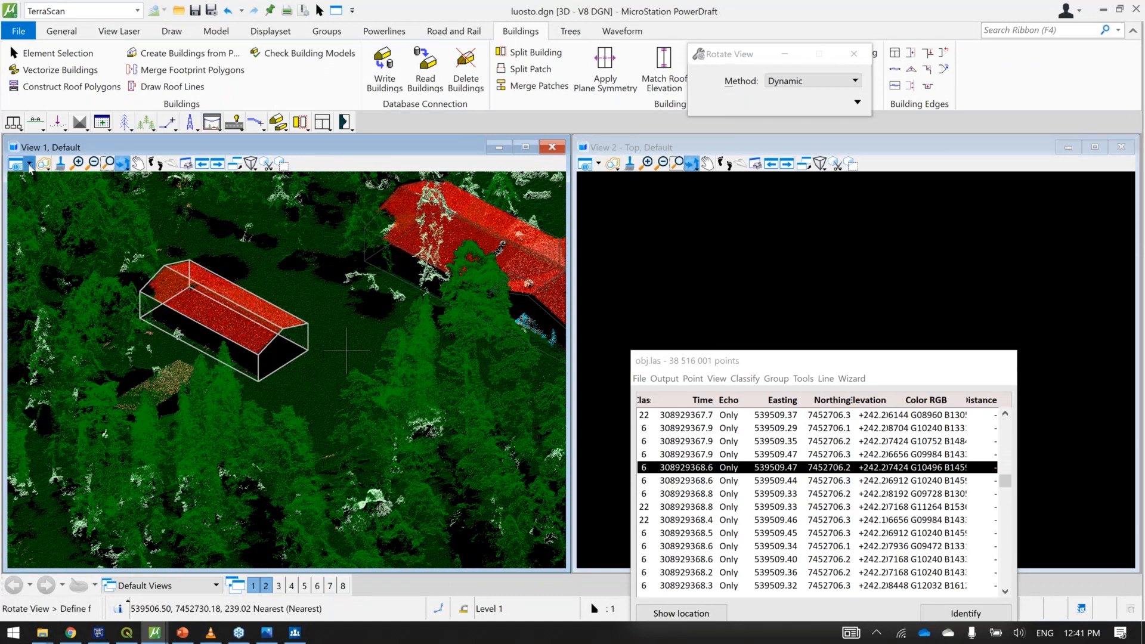
Step: Choose a different display style for View 1 to replace the wireframe display of the building models
click(29, 166)
click(216, 215)
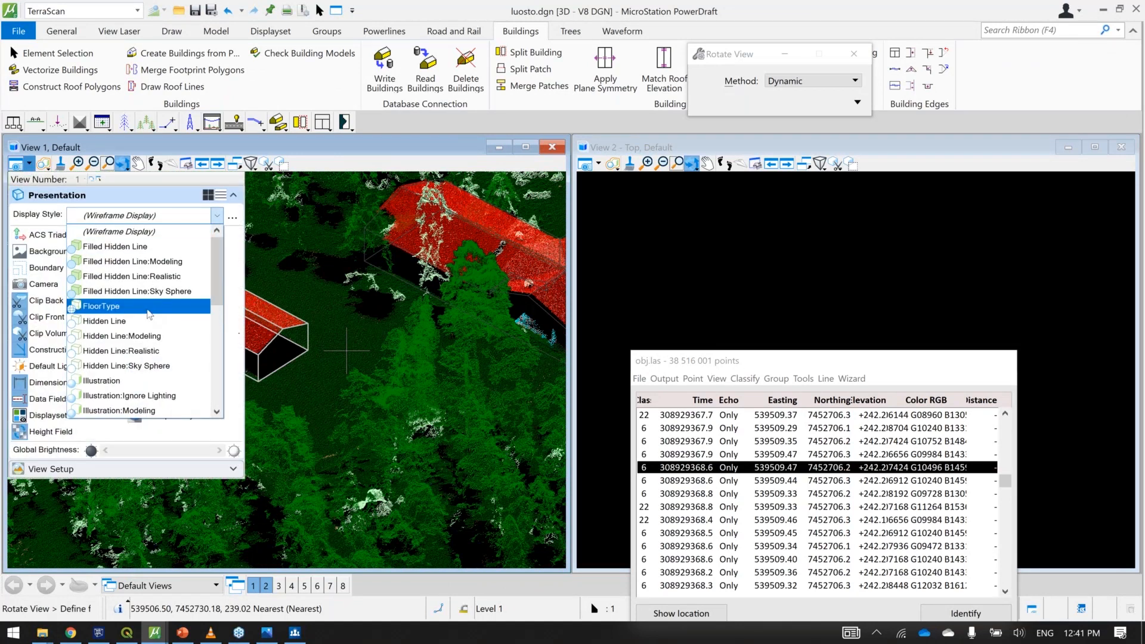
scroll(151, 334, down, 4)
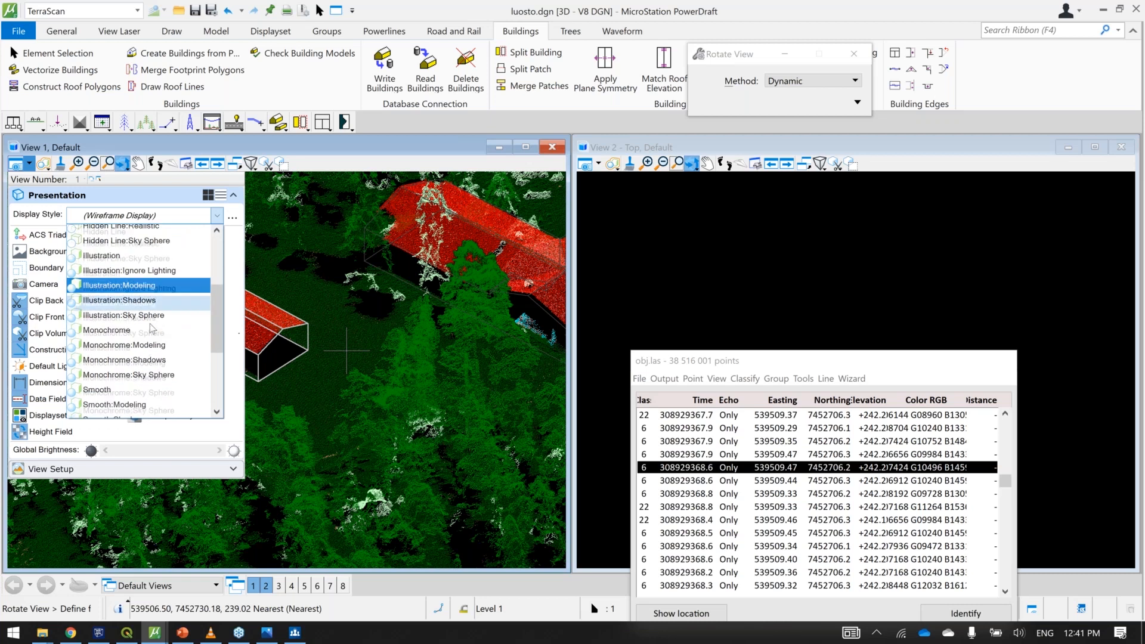
click(150, 338)
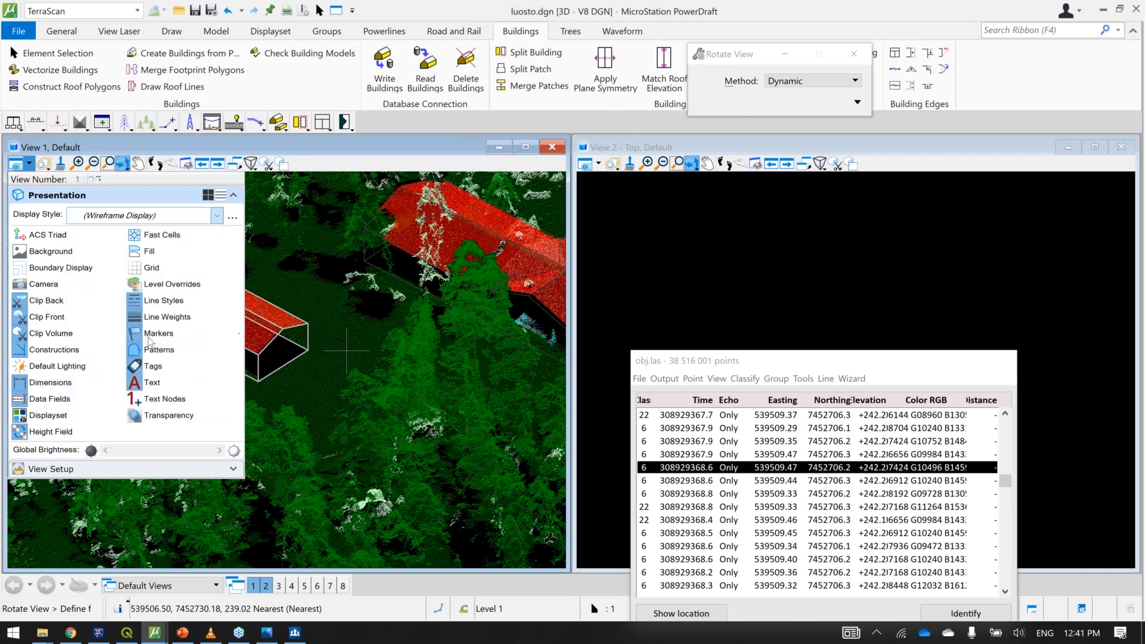